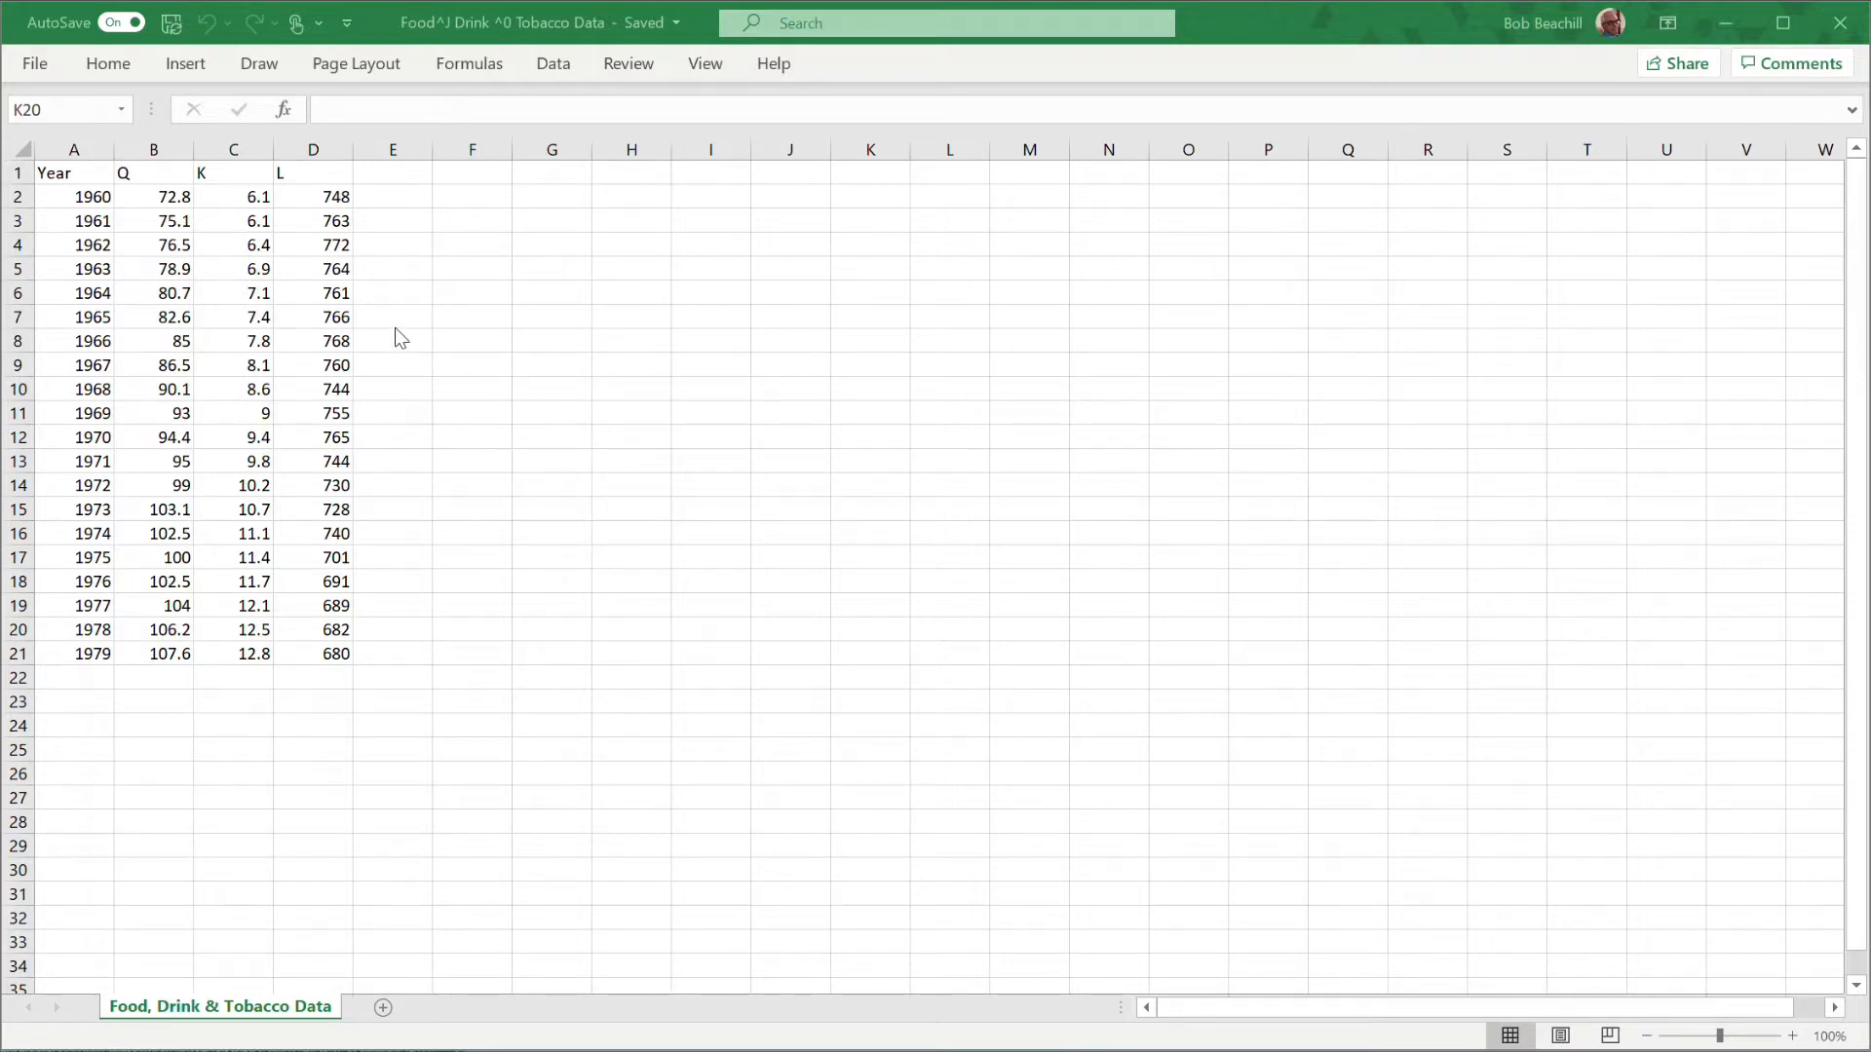
# Enter the column headings q, k and l in cells F1 to H1.
pyautogui.click(477, 176)
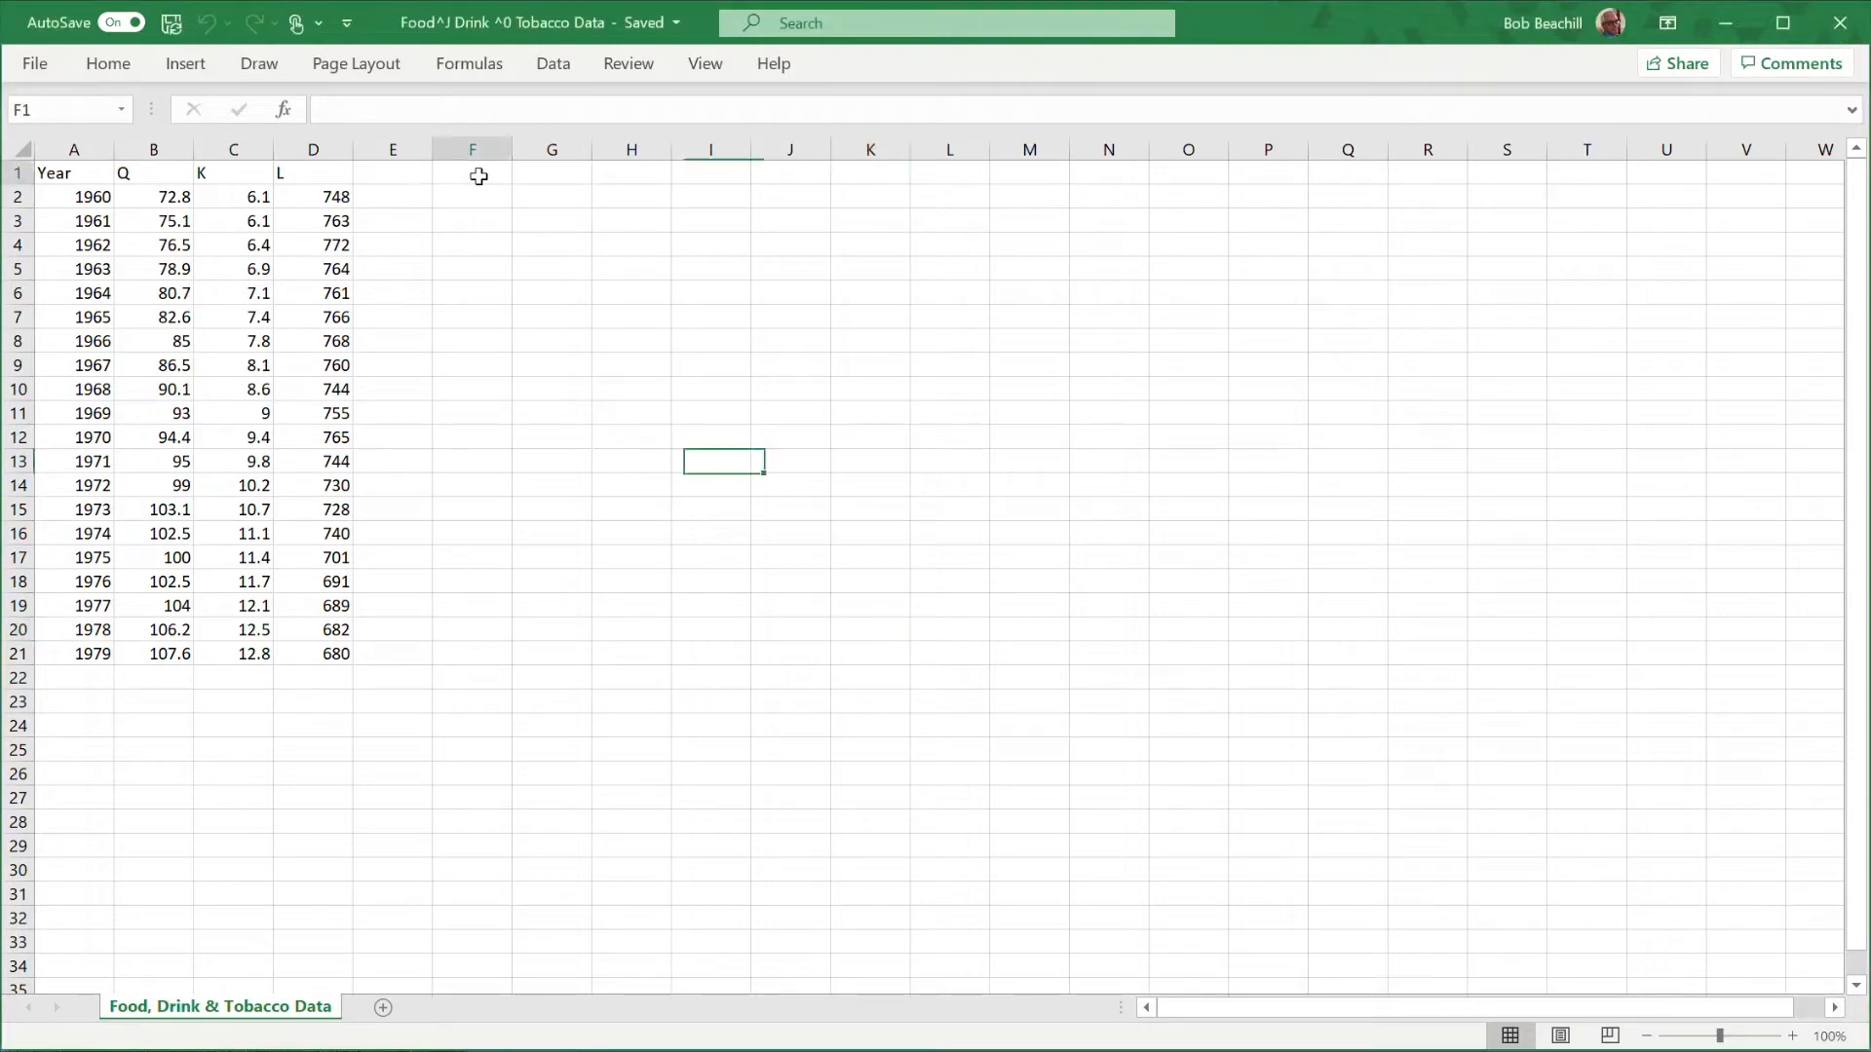
pyautogui.write('q')
pyautogui.click(531, 177)
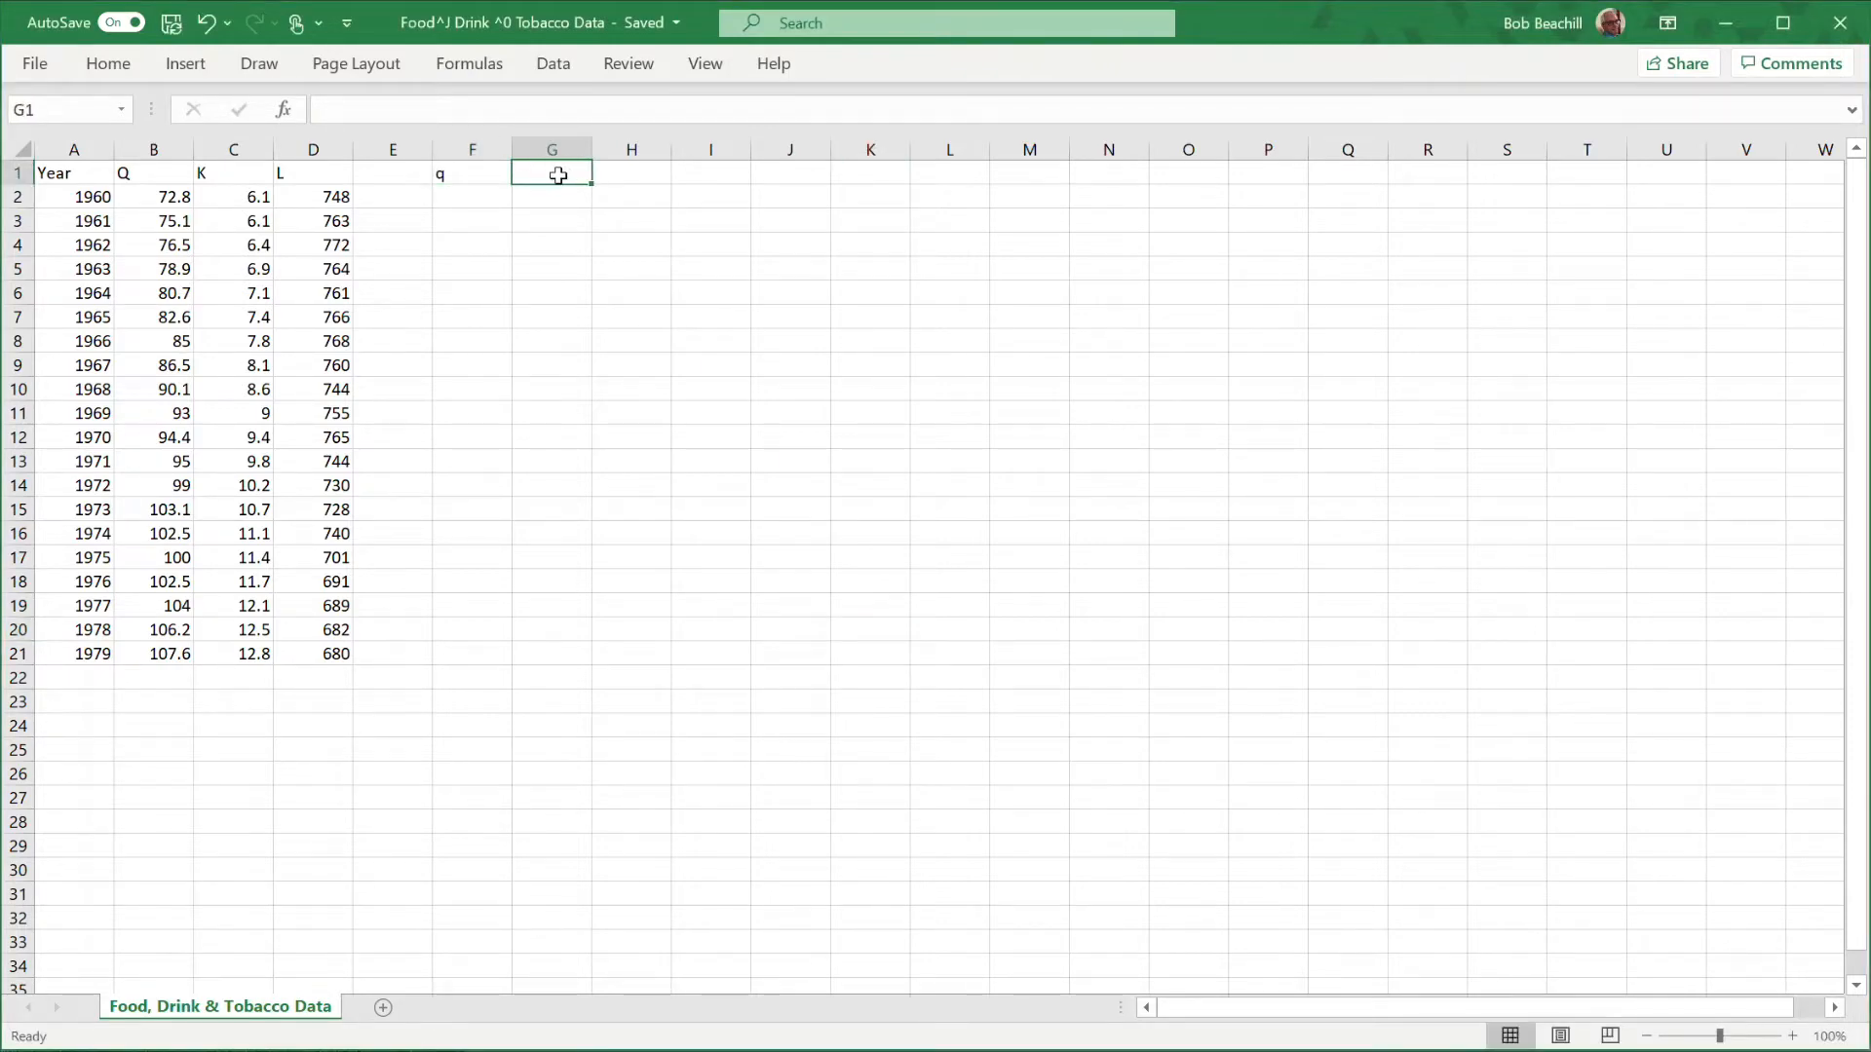
pyautogui.write('k')
pyautogui.press('Tab')
pyautogui.write('i')
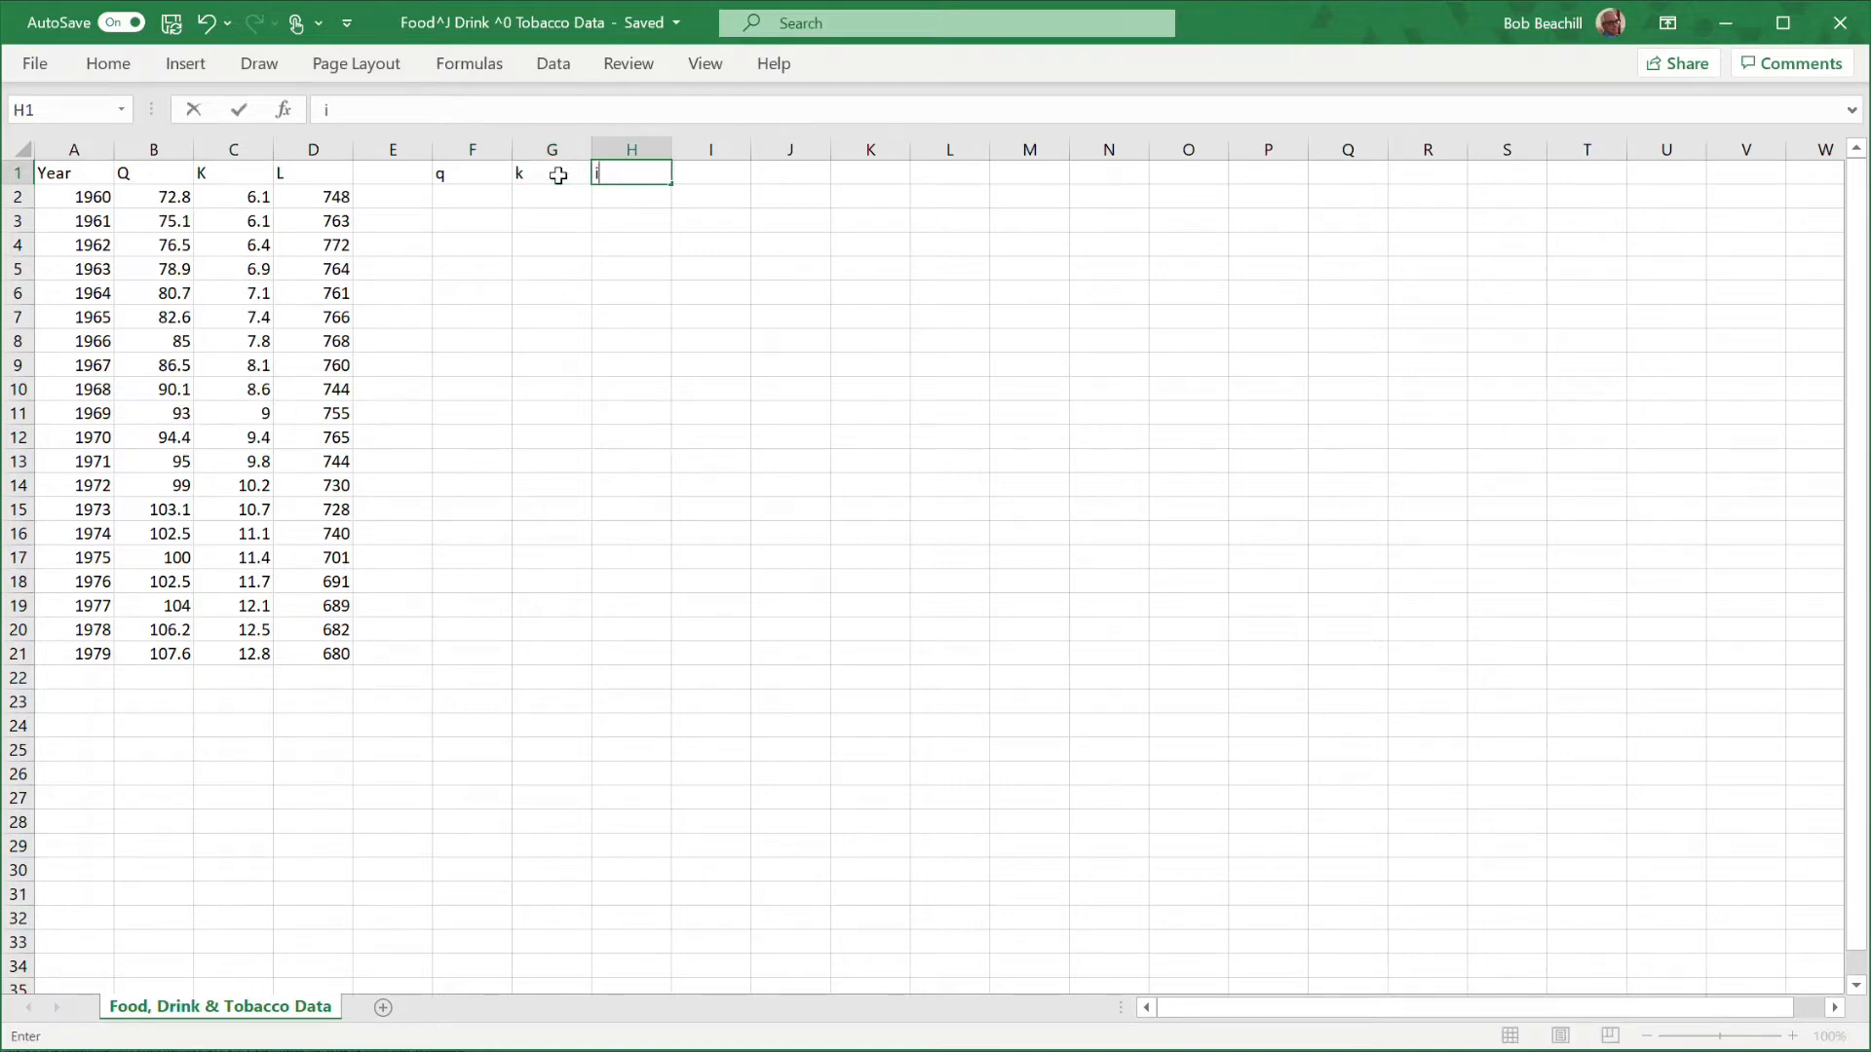
pyautogui.press('BackSpace')
pyautogui.write('L')
pyautogui.press('BackSpace')
pyautogui.write('l')
pyautogui.click(740, 279)
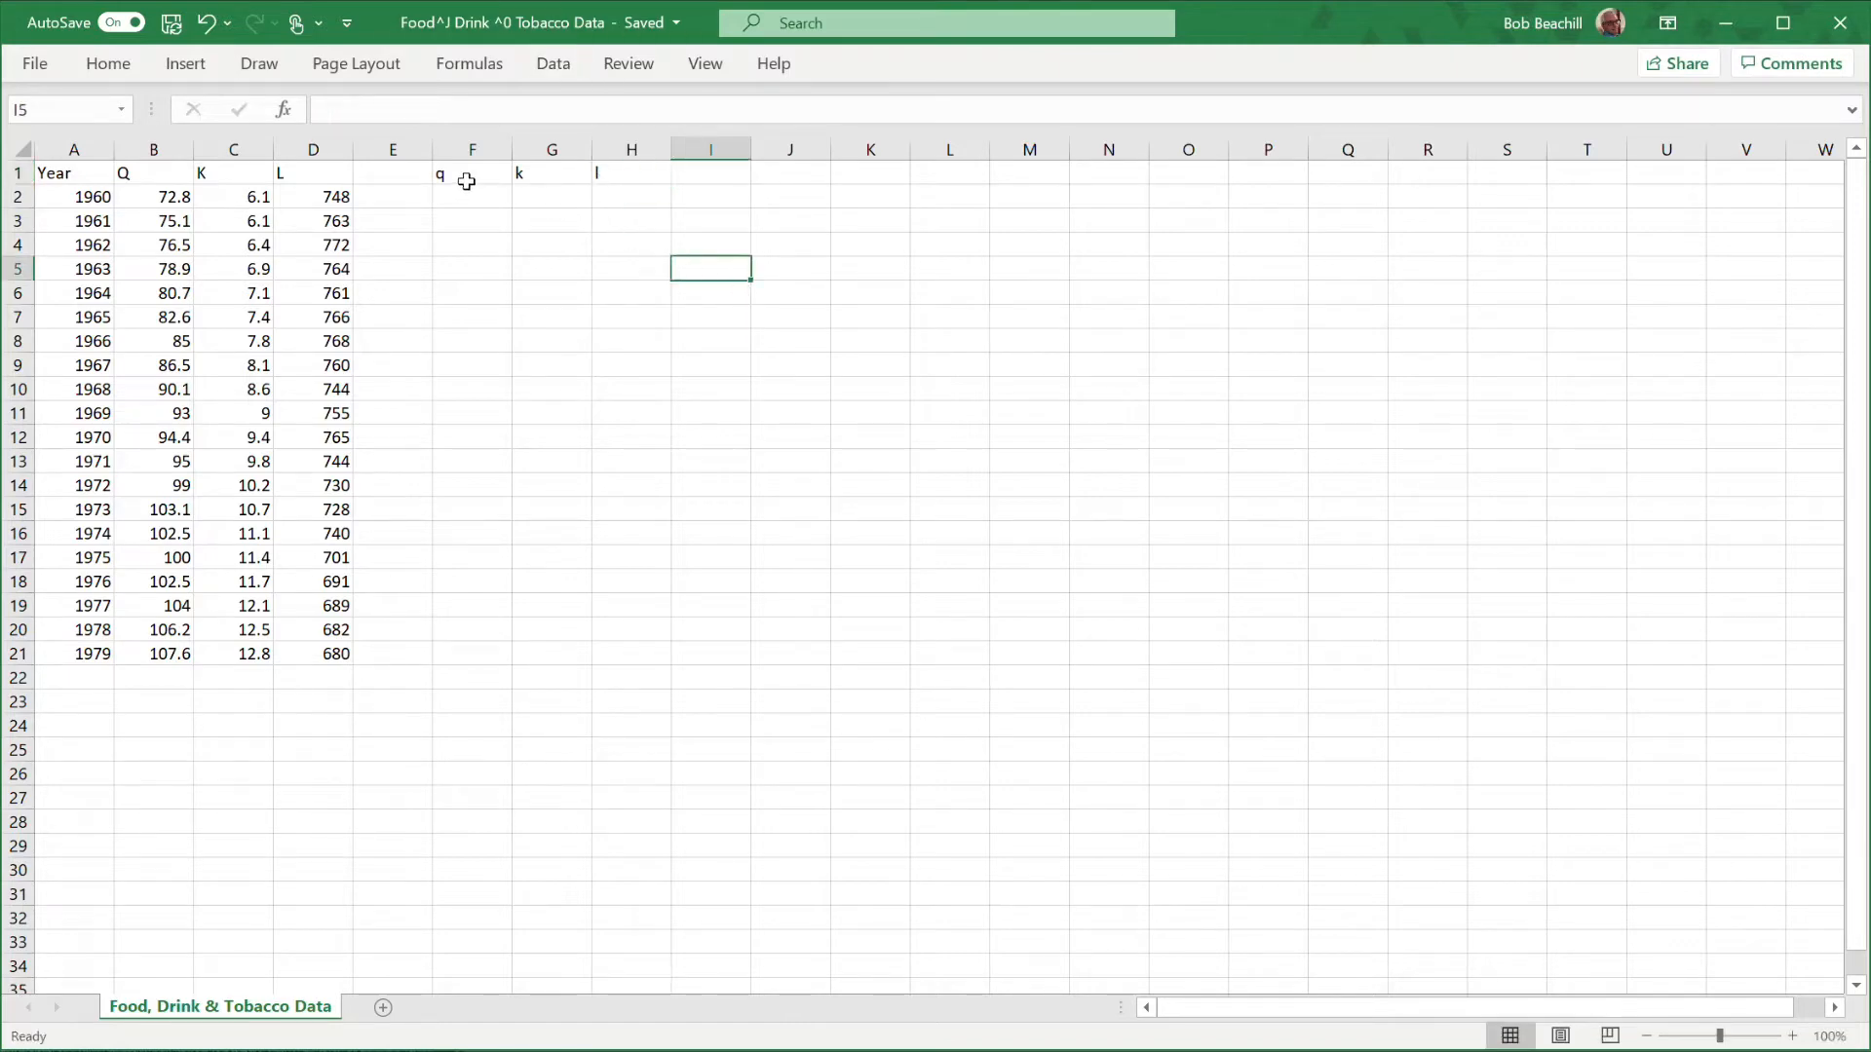
# Centre the headings in F1:H1 and make them bold.
pyautogui.moveTo(467, 180); pyautogui.dragTo(654, 178)
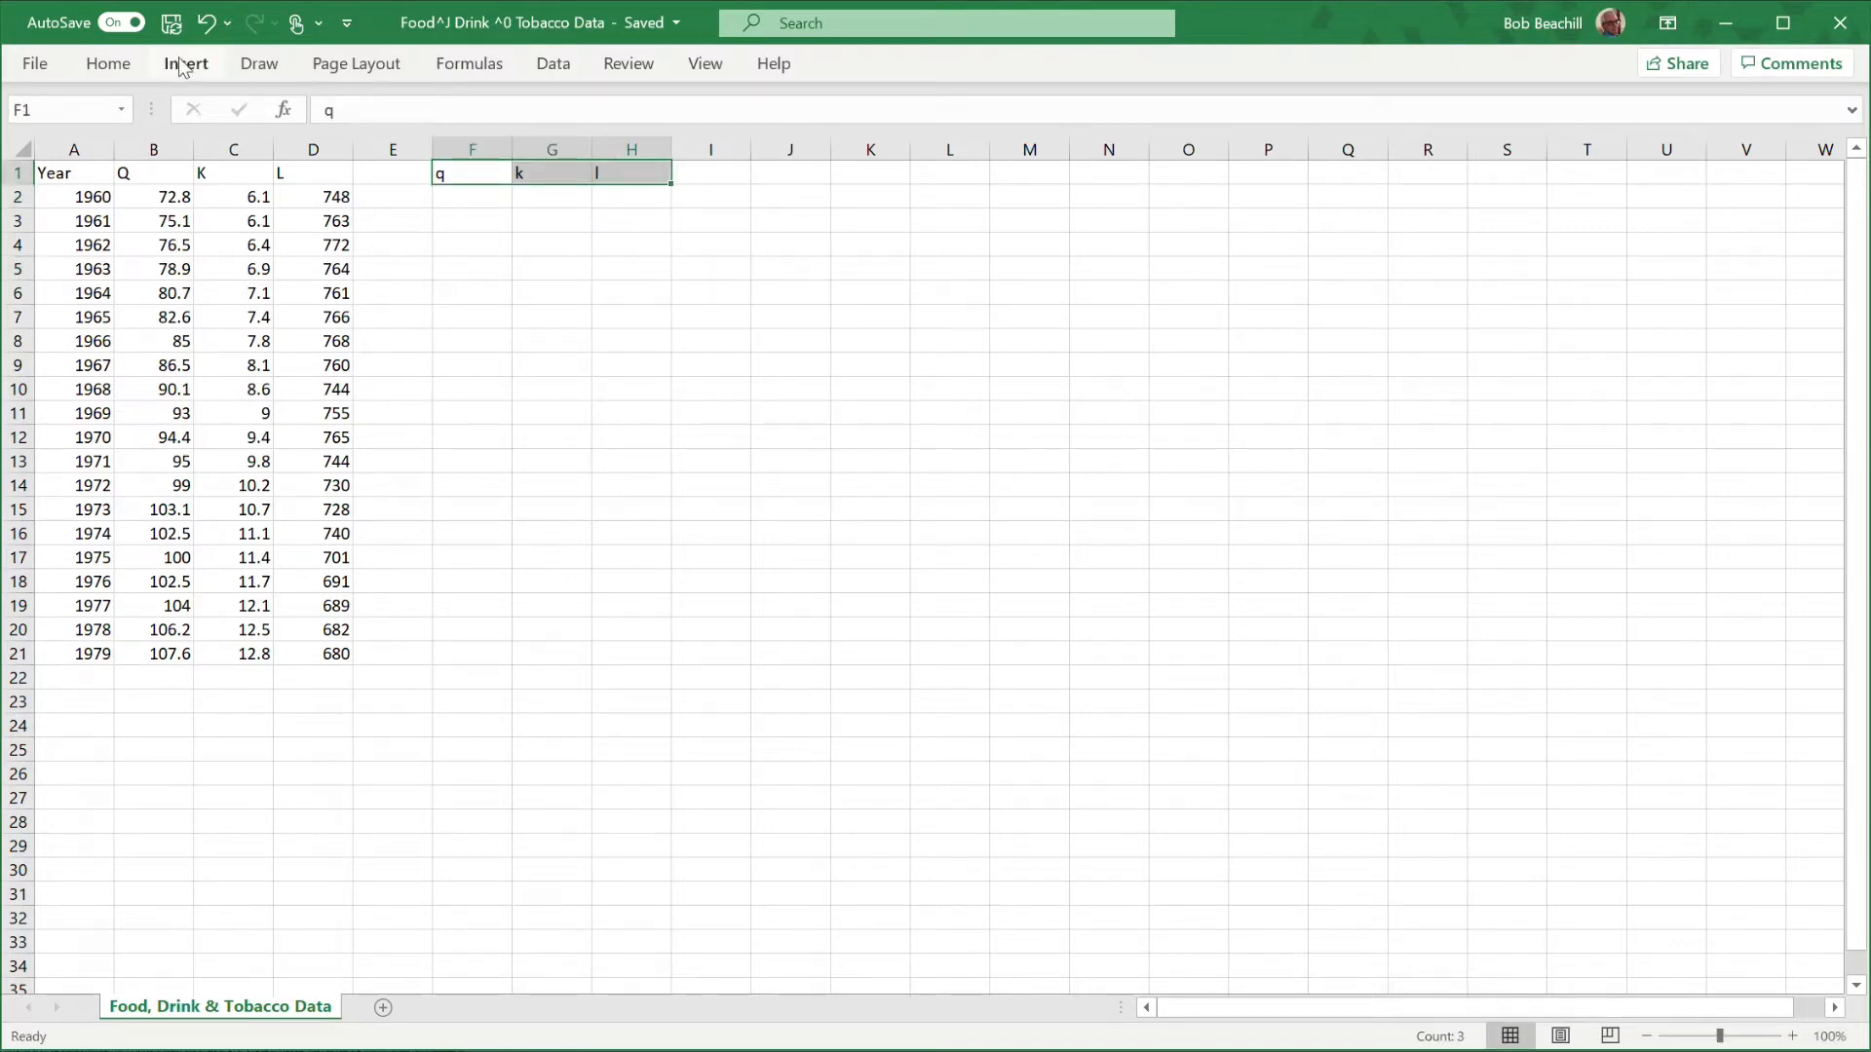
pyautogui.click(109, 64)
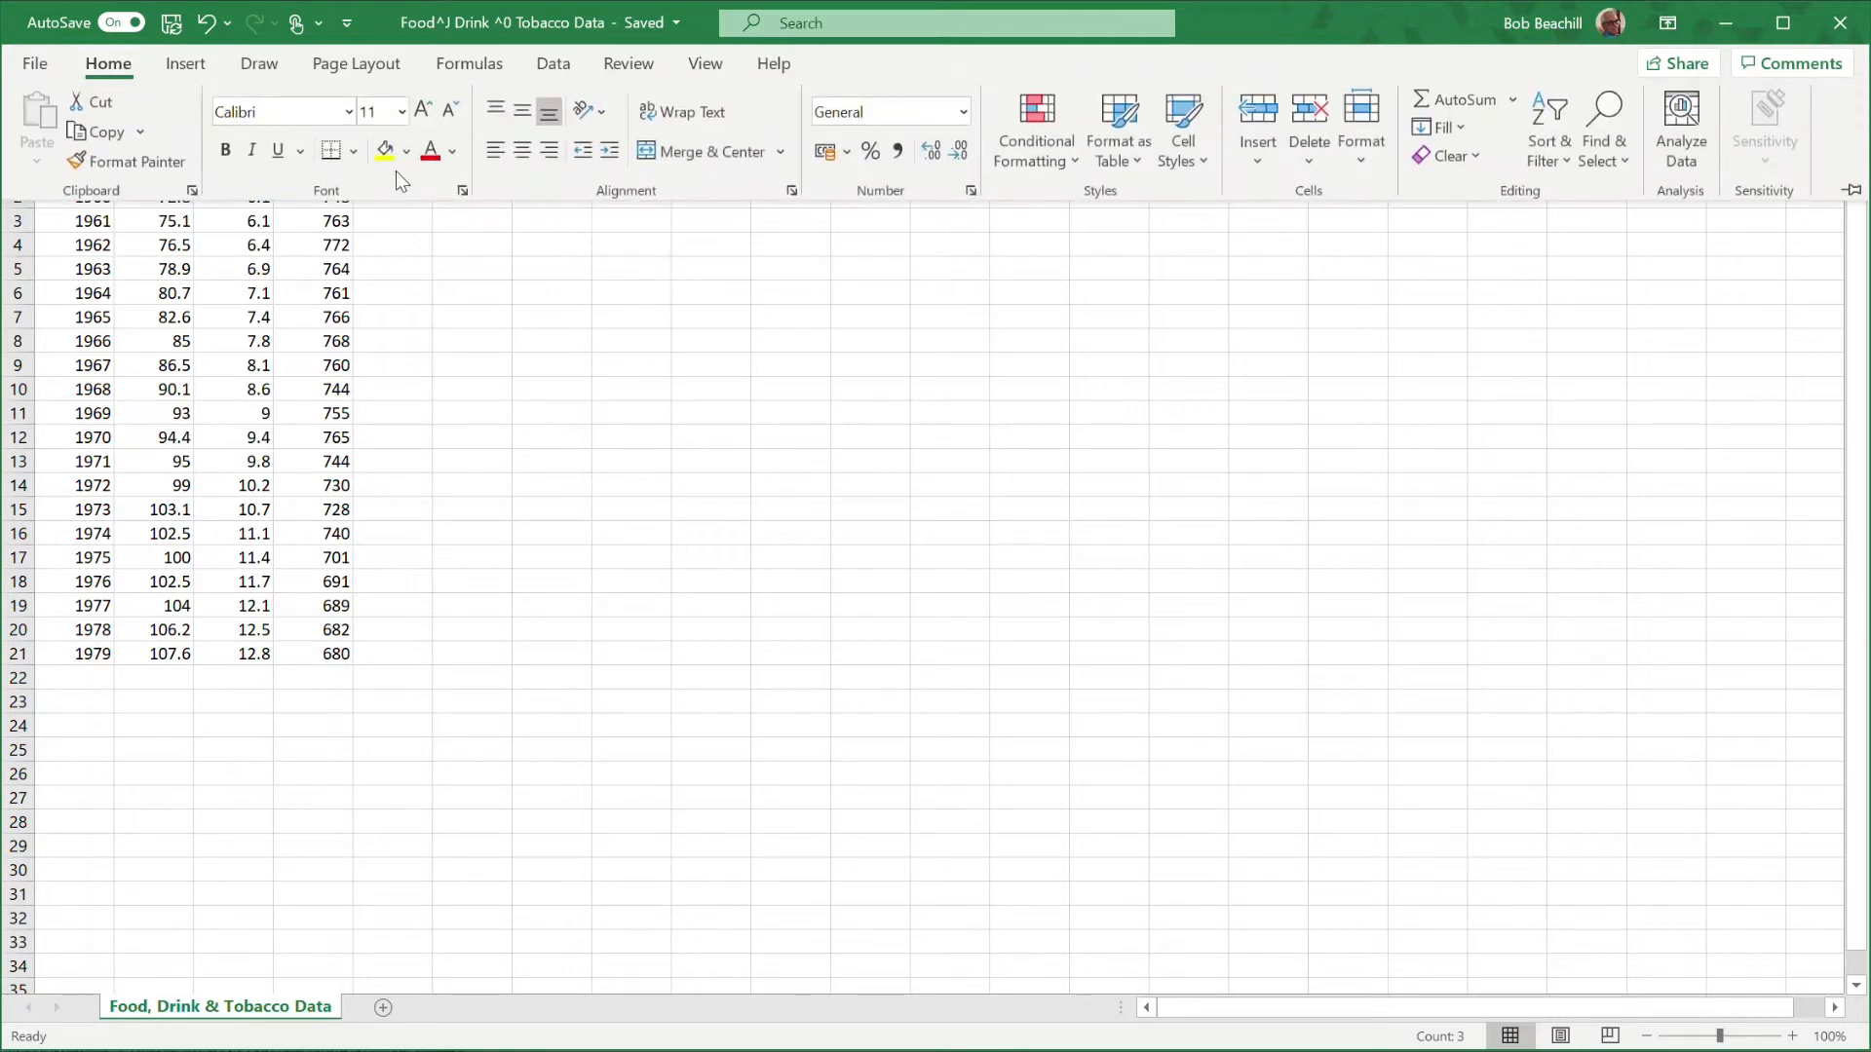
pyautogui.click(524, 153)
pyautogui.click(226, 152)
pyautogui.click(695, 278)
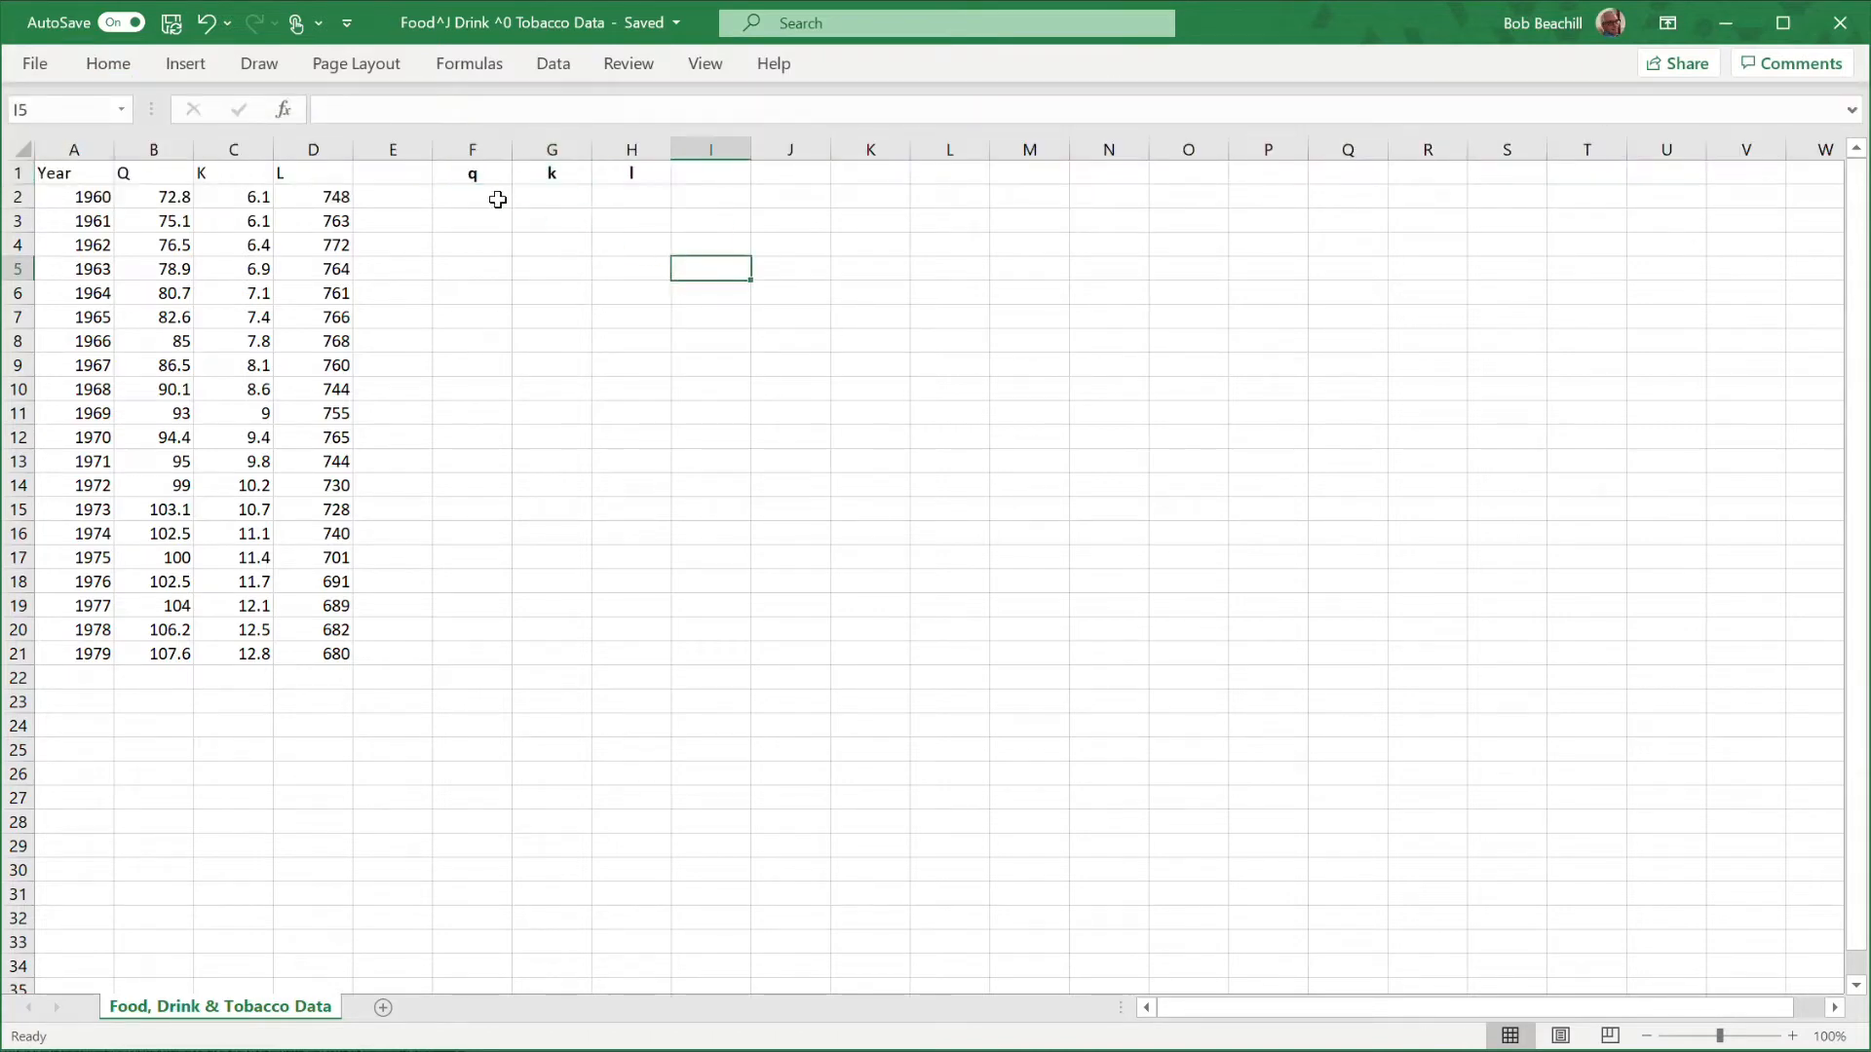
# Enter the natural log formula =ln(B2) in cell F2 under the q heading.
pyautogui.click(473, 197)
pyautogui.write('=ln')
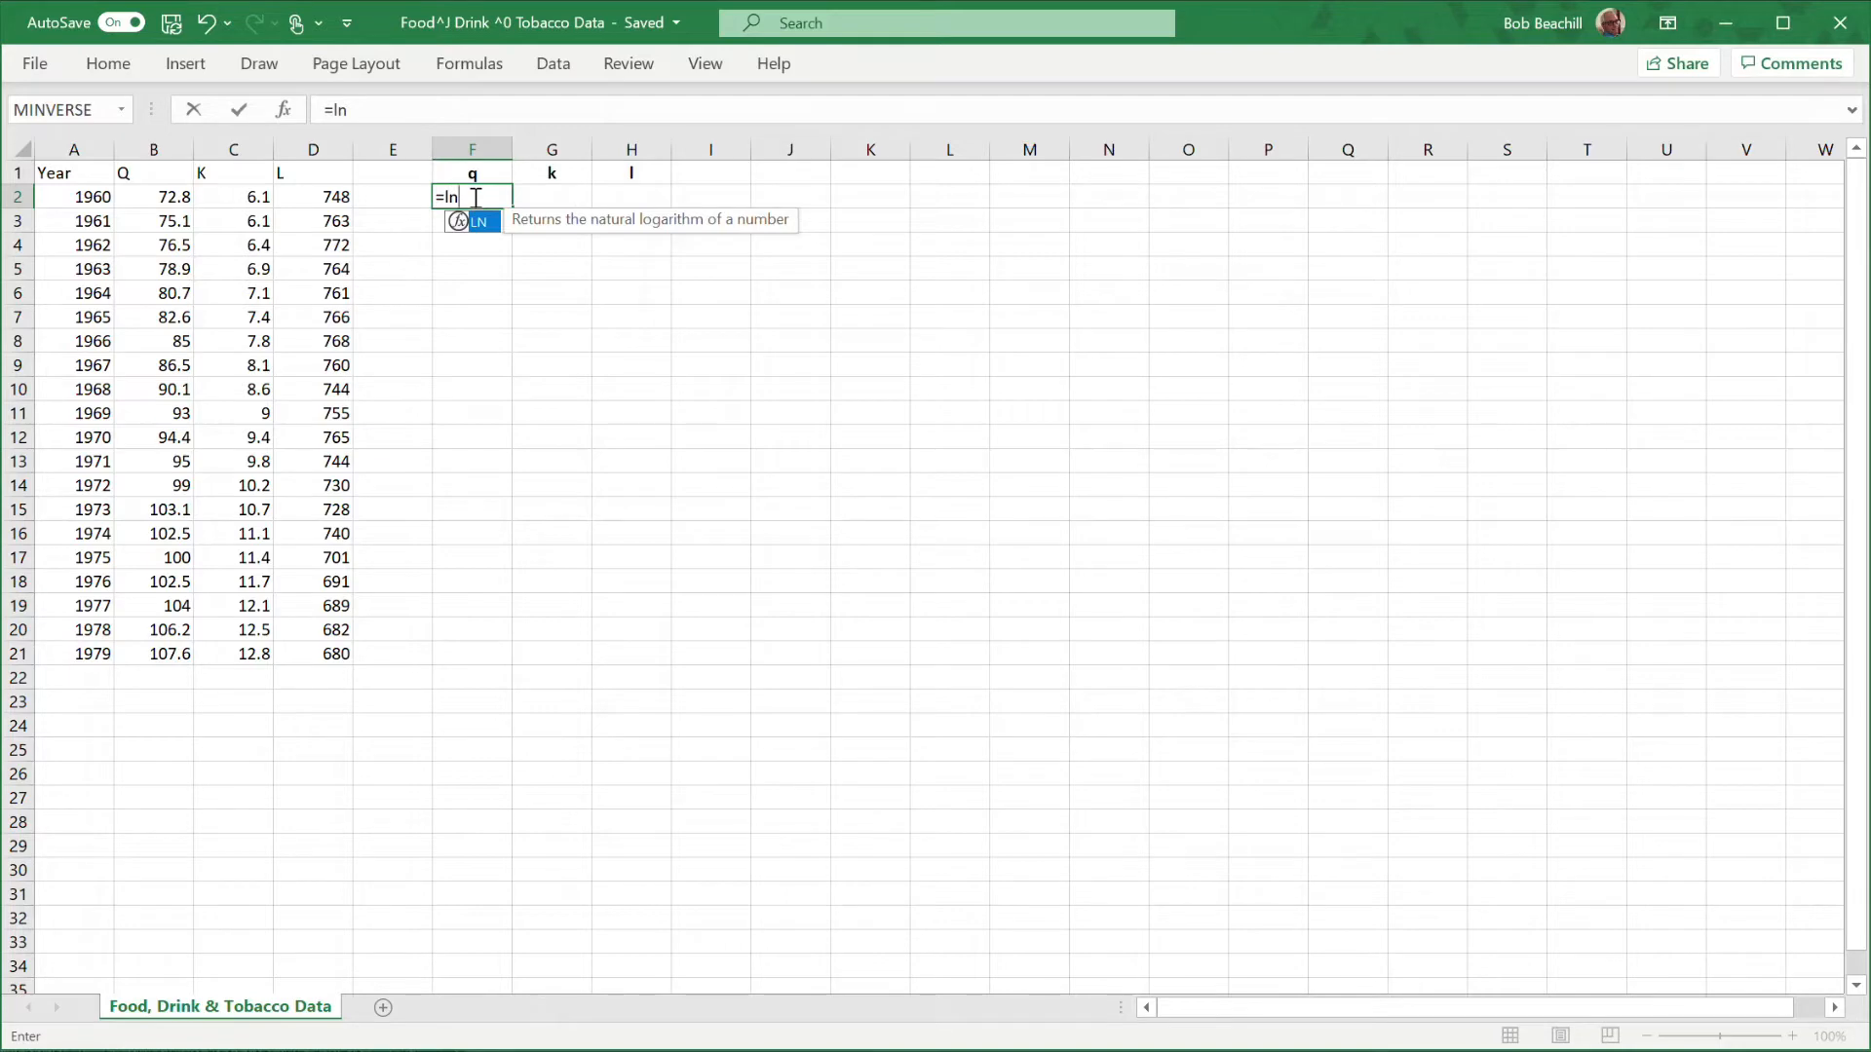
pyautogui.write('(')
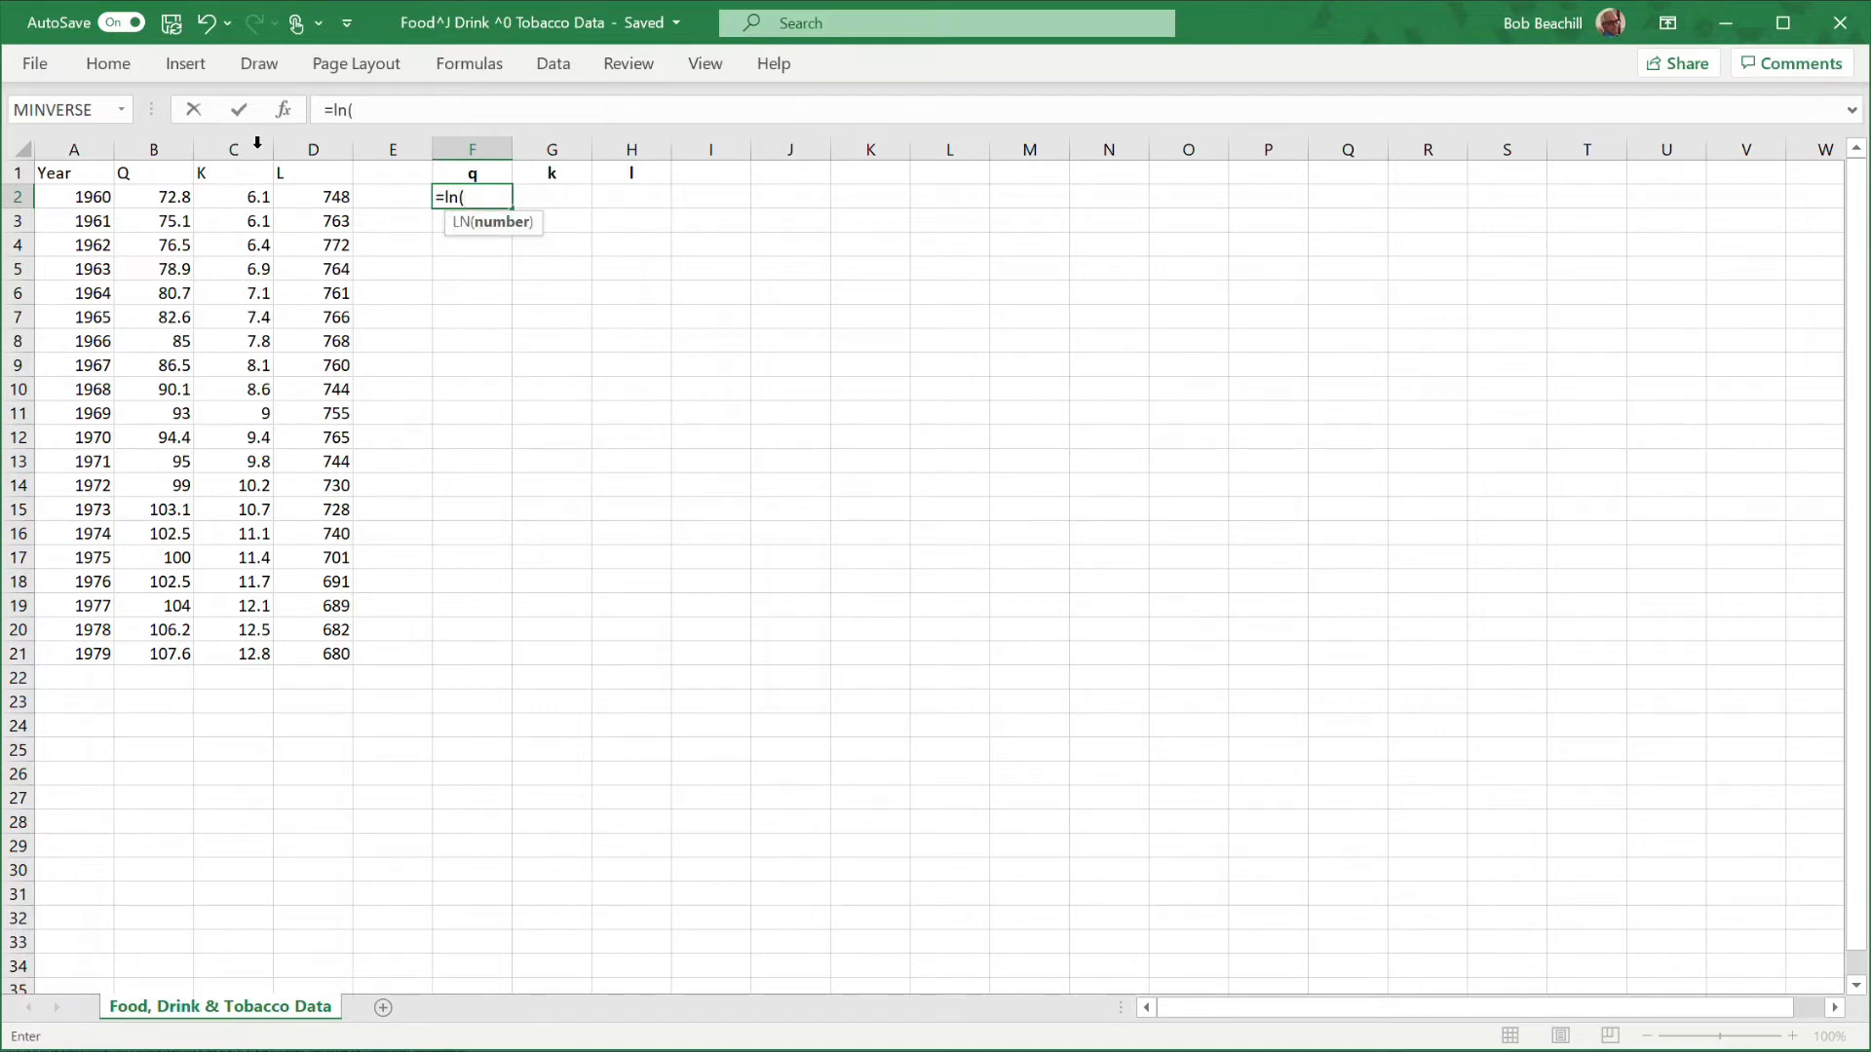
pyautogui.click(167, 198)
pyautogui.write(')')
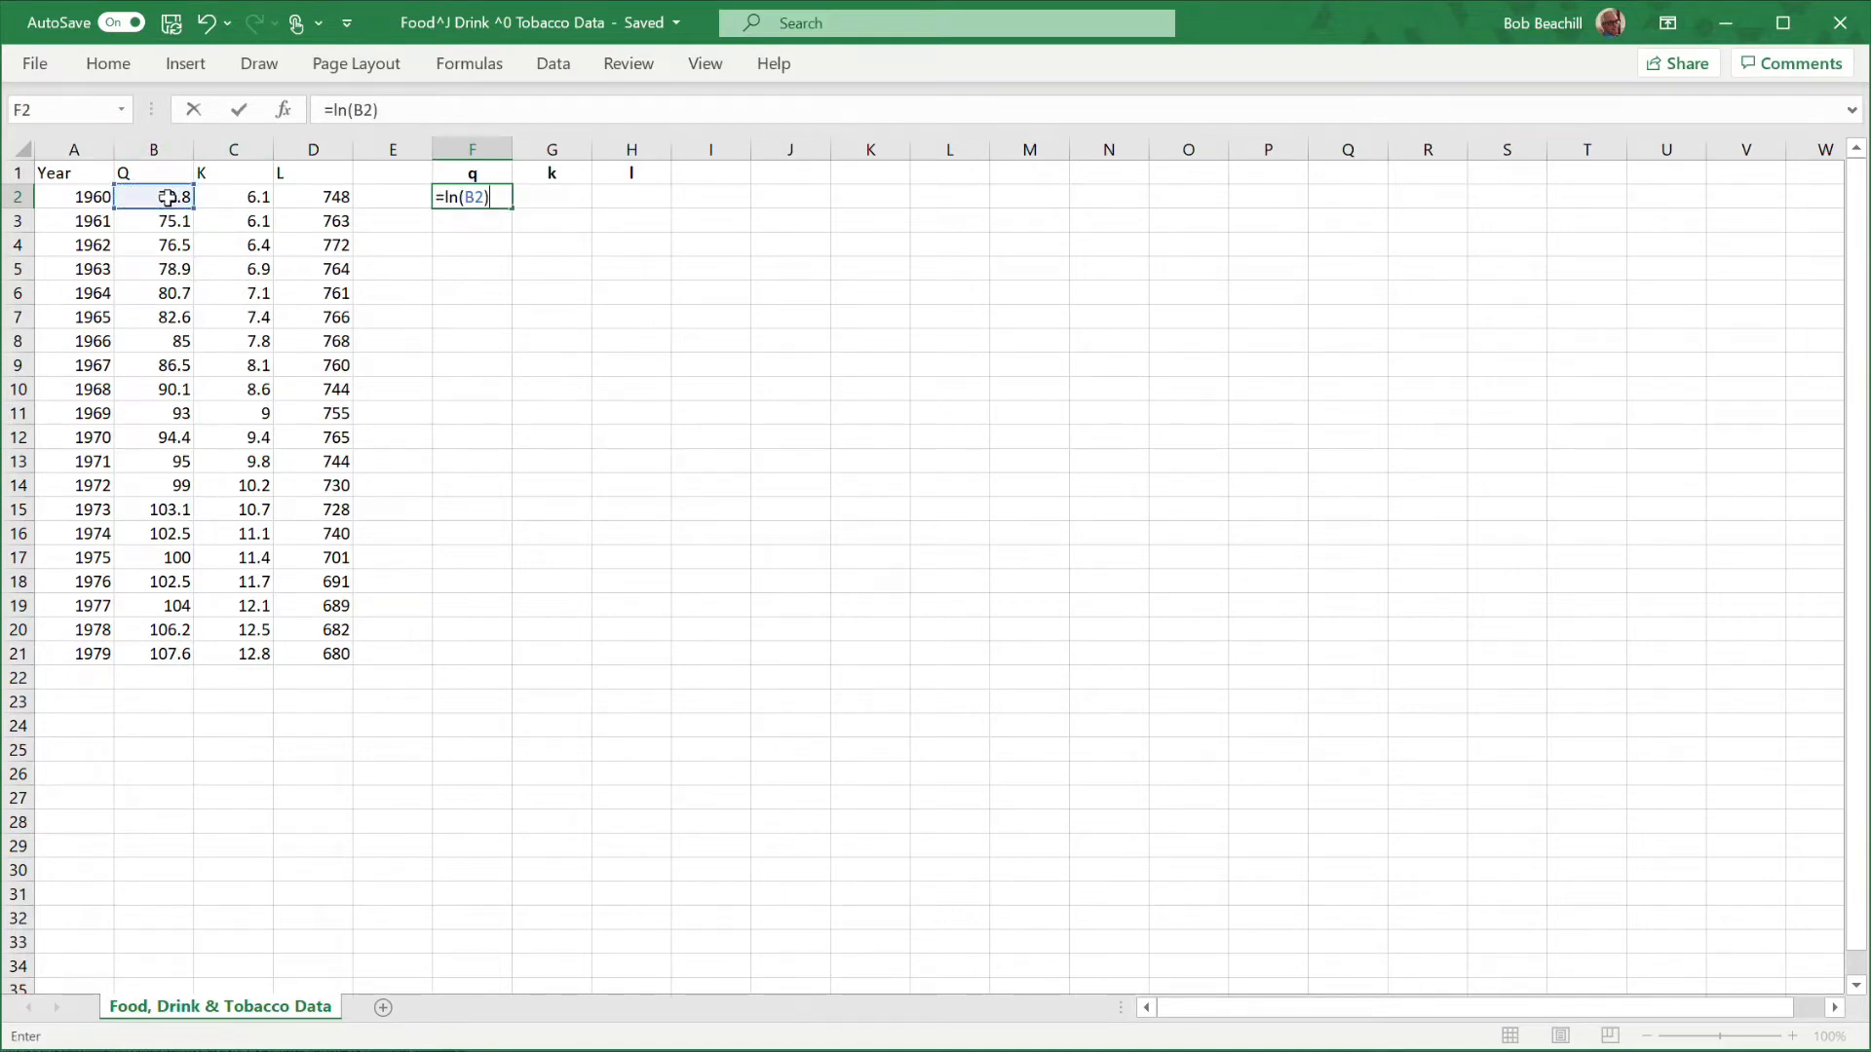
pyautogui.press('Return')
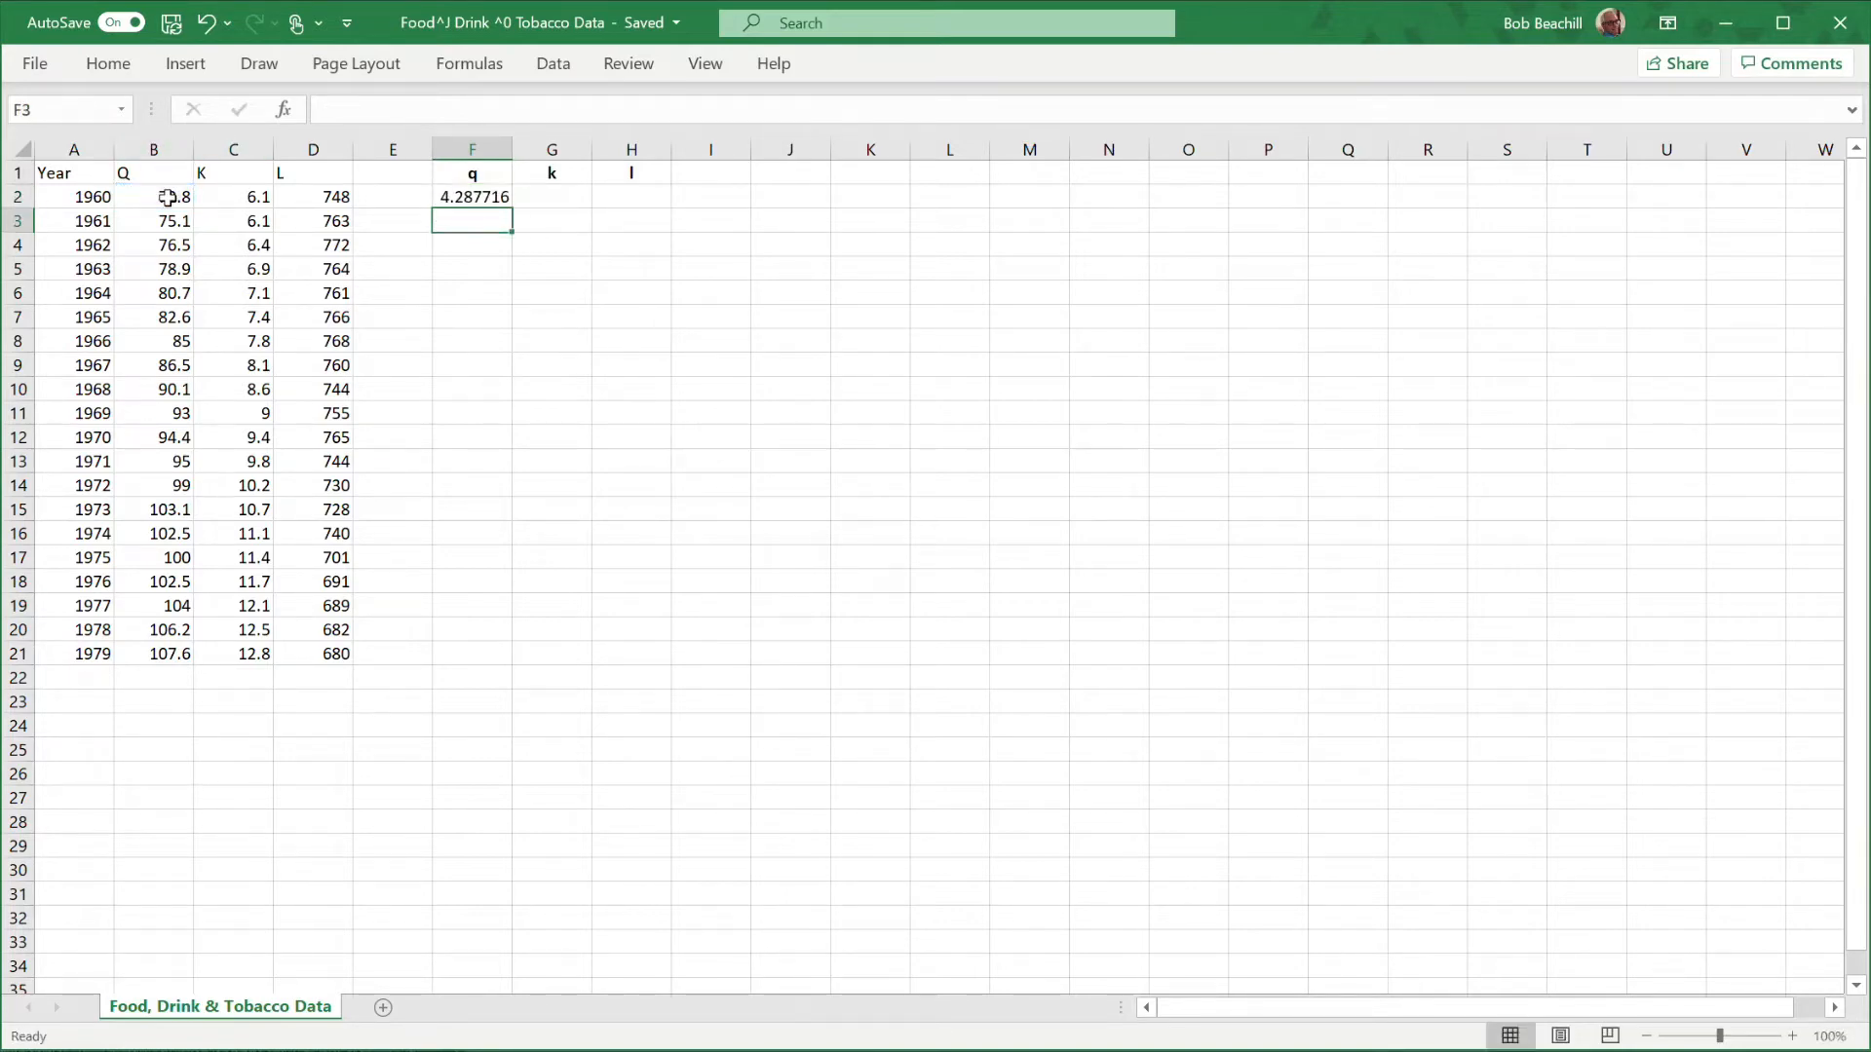
# Fill the log formula from F2 across to column H and down to row 21.
pyautogui.click(460, 196)
pyautogui.moveTo(520, 209); pyautogui.dragTo(623, 666)
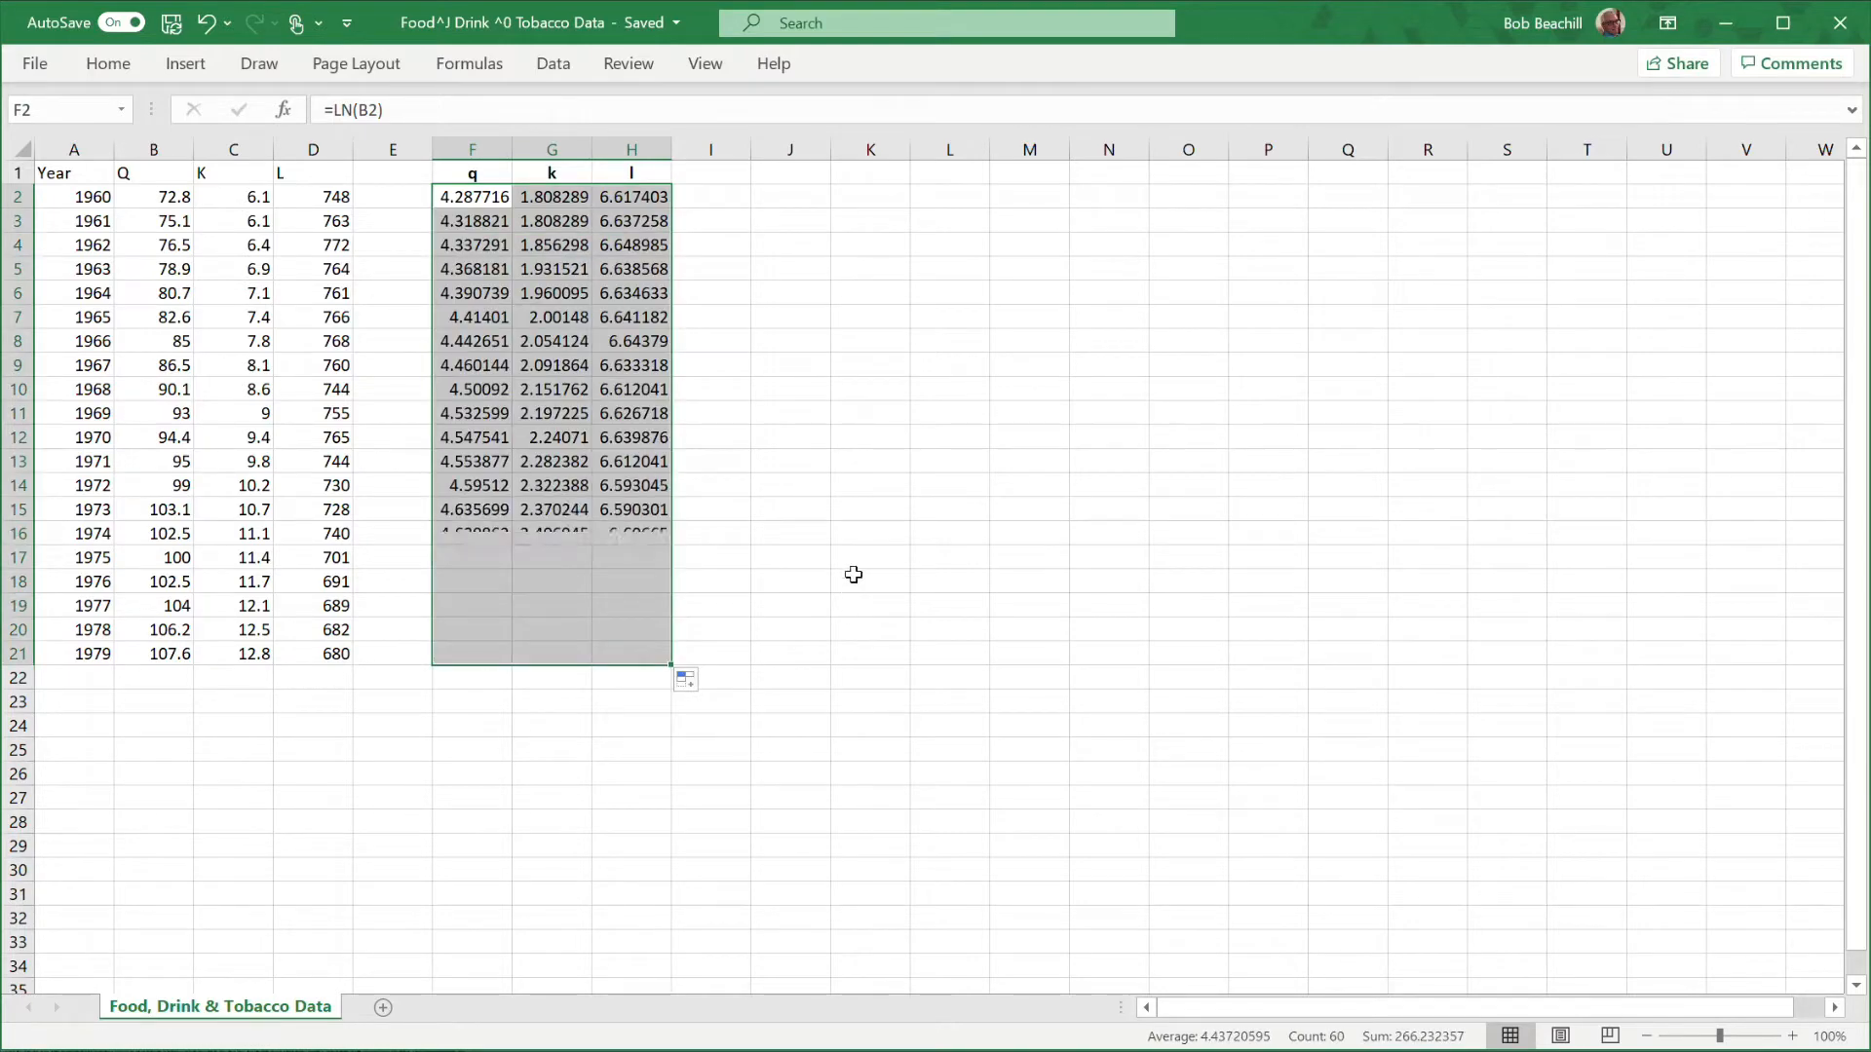
pyautogui.click(922, 436)
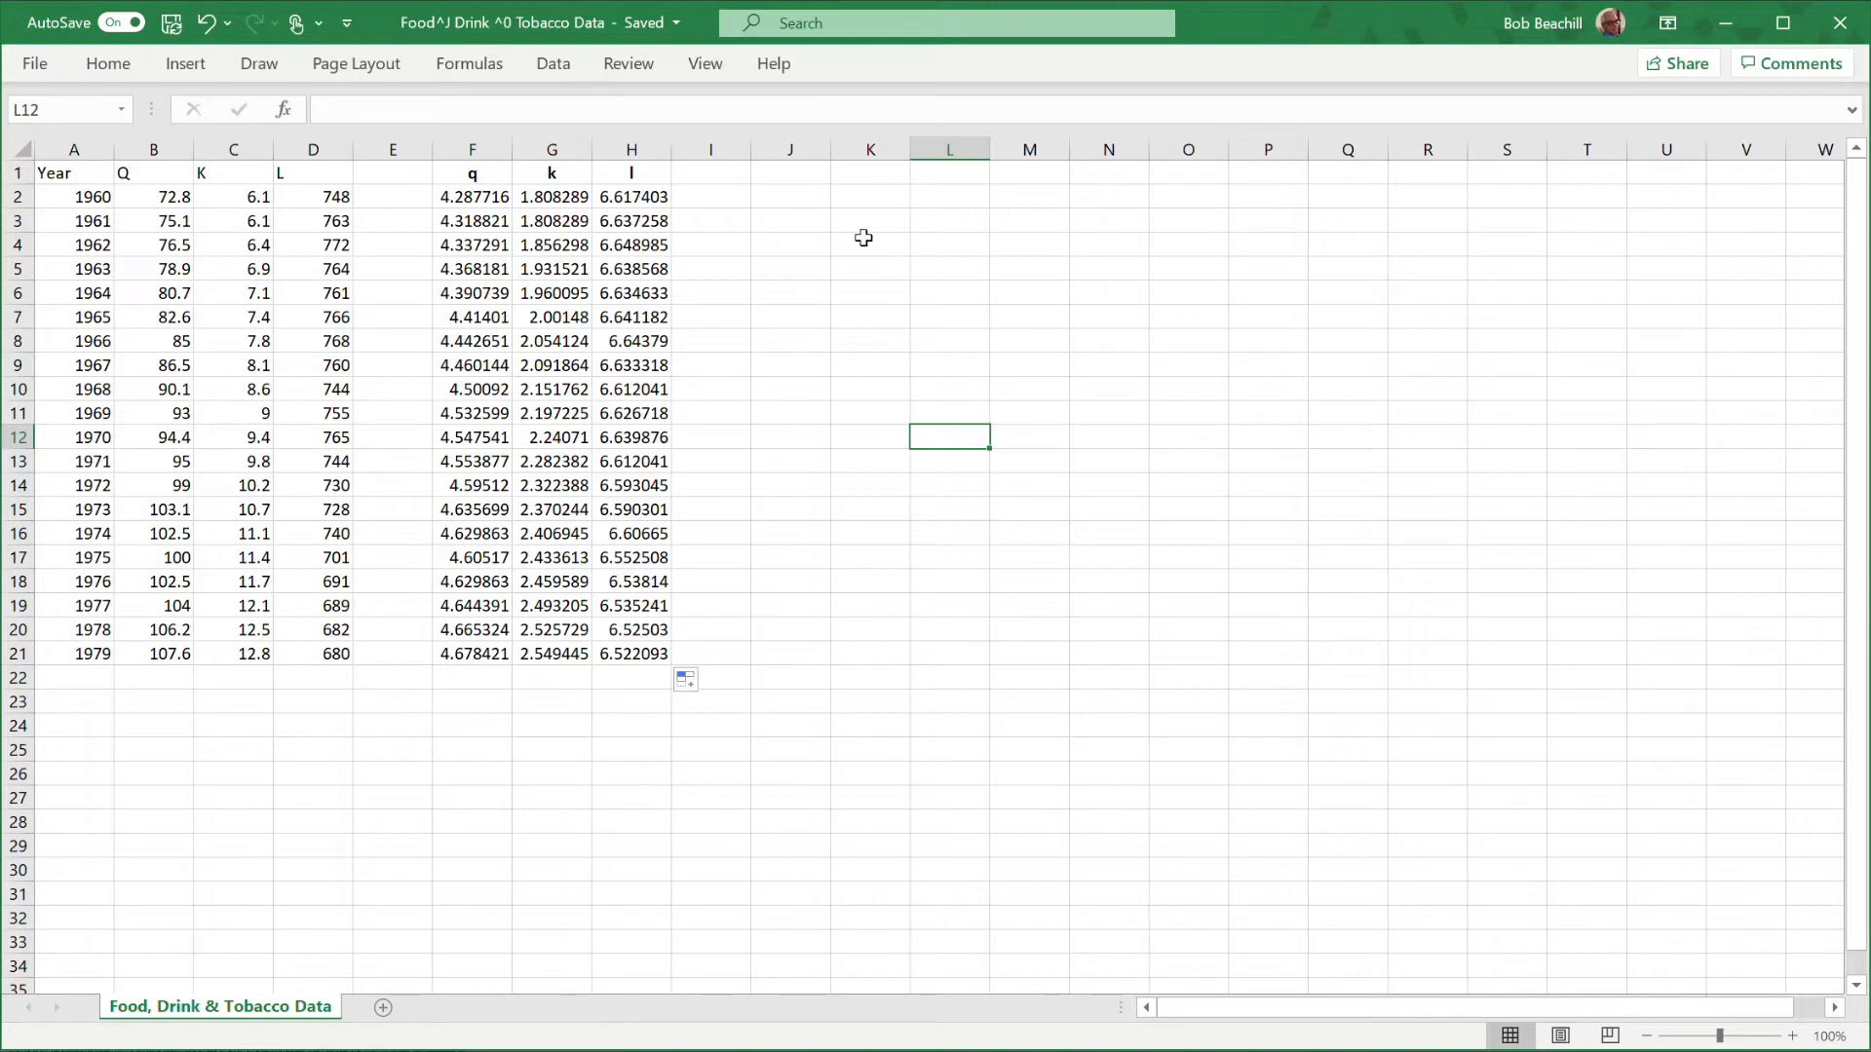
# Enter the lagged-variable headings q_1, k_1 and l_1 in cells J1 to L1.
pyautogui.click(794, 178)
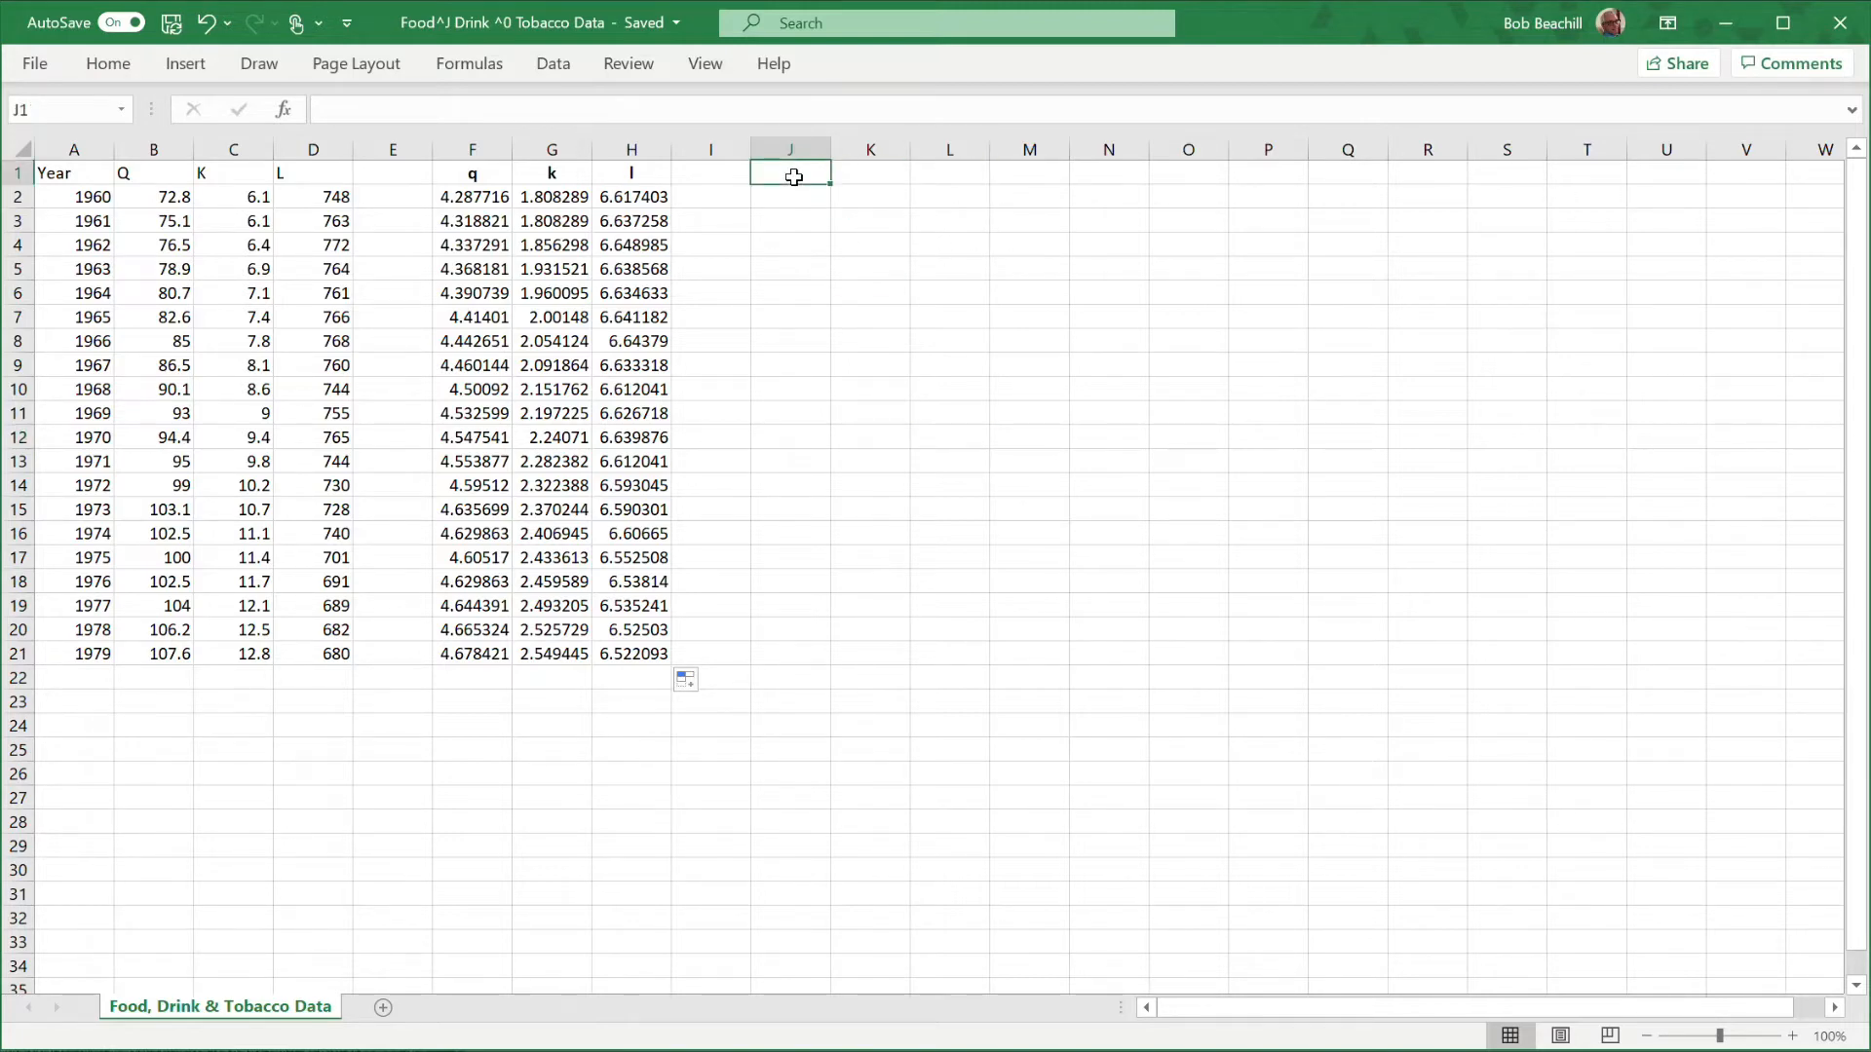
pyautogui.write('q')
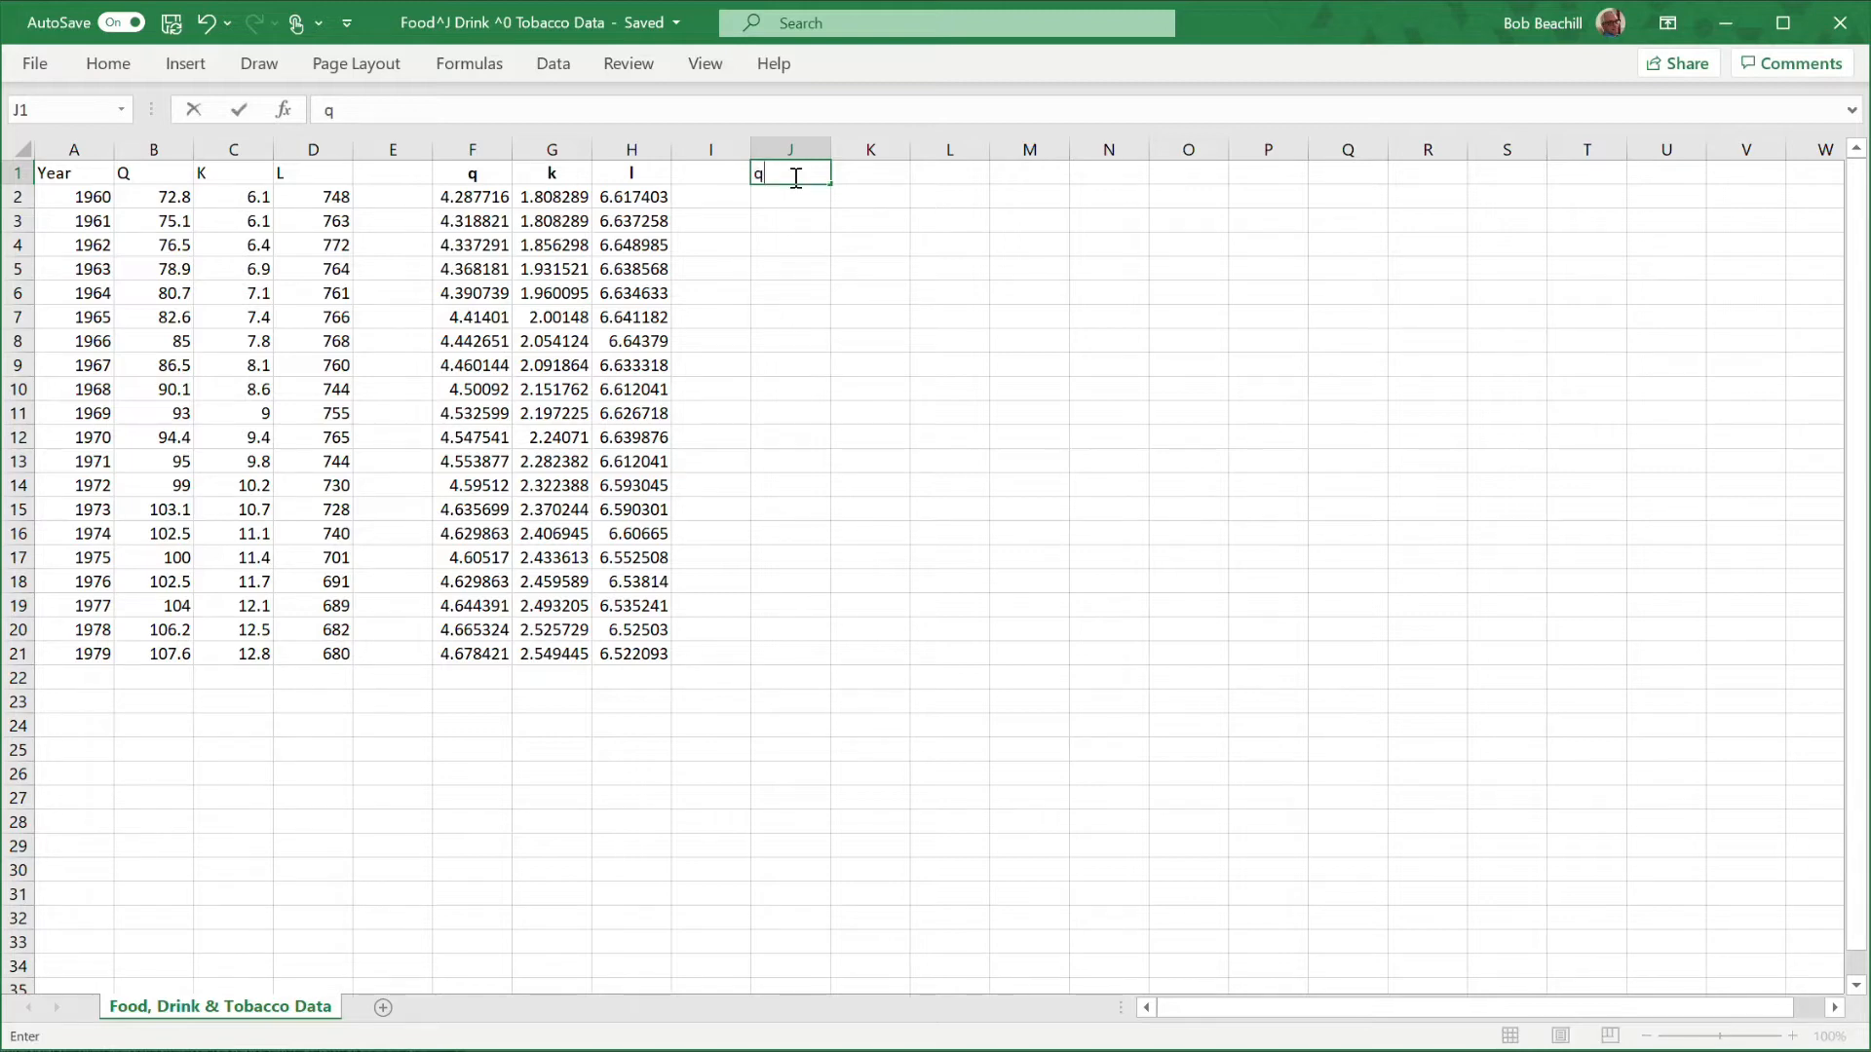
pyautogui.write('_1')
pyautogui.click(882, 175)
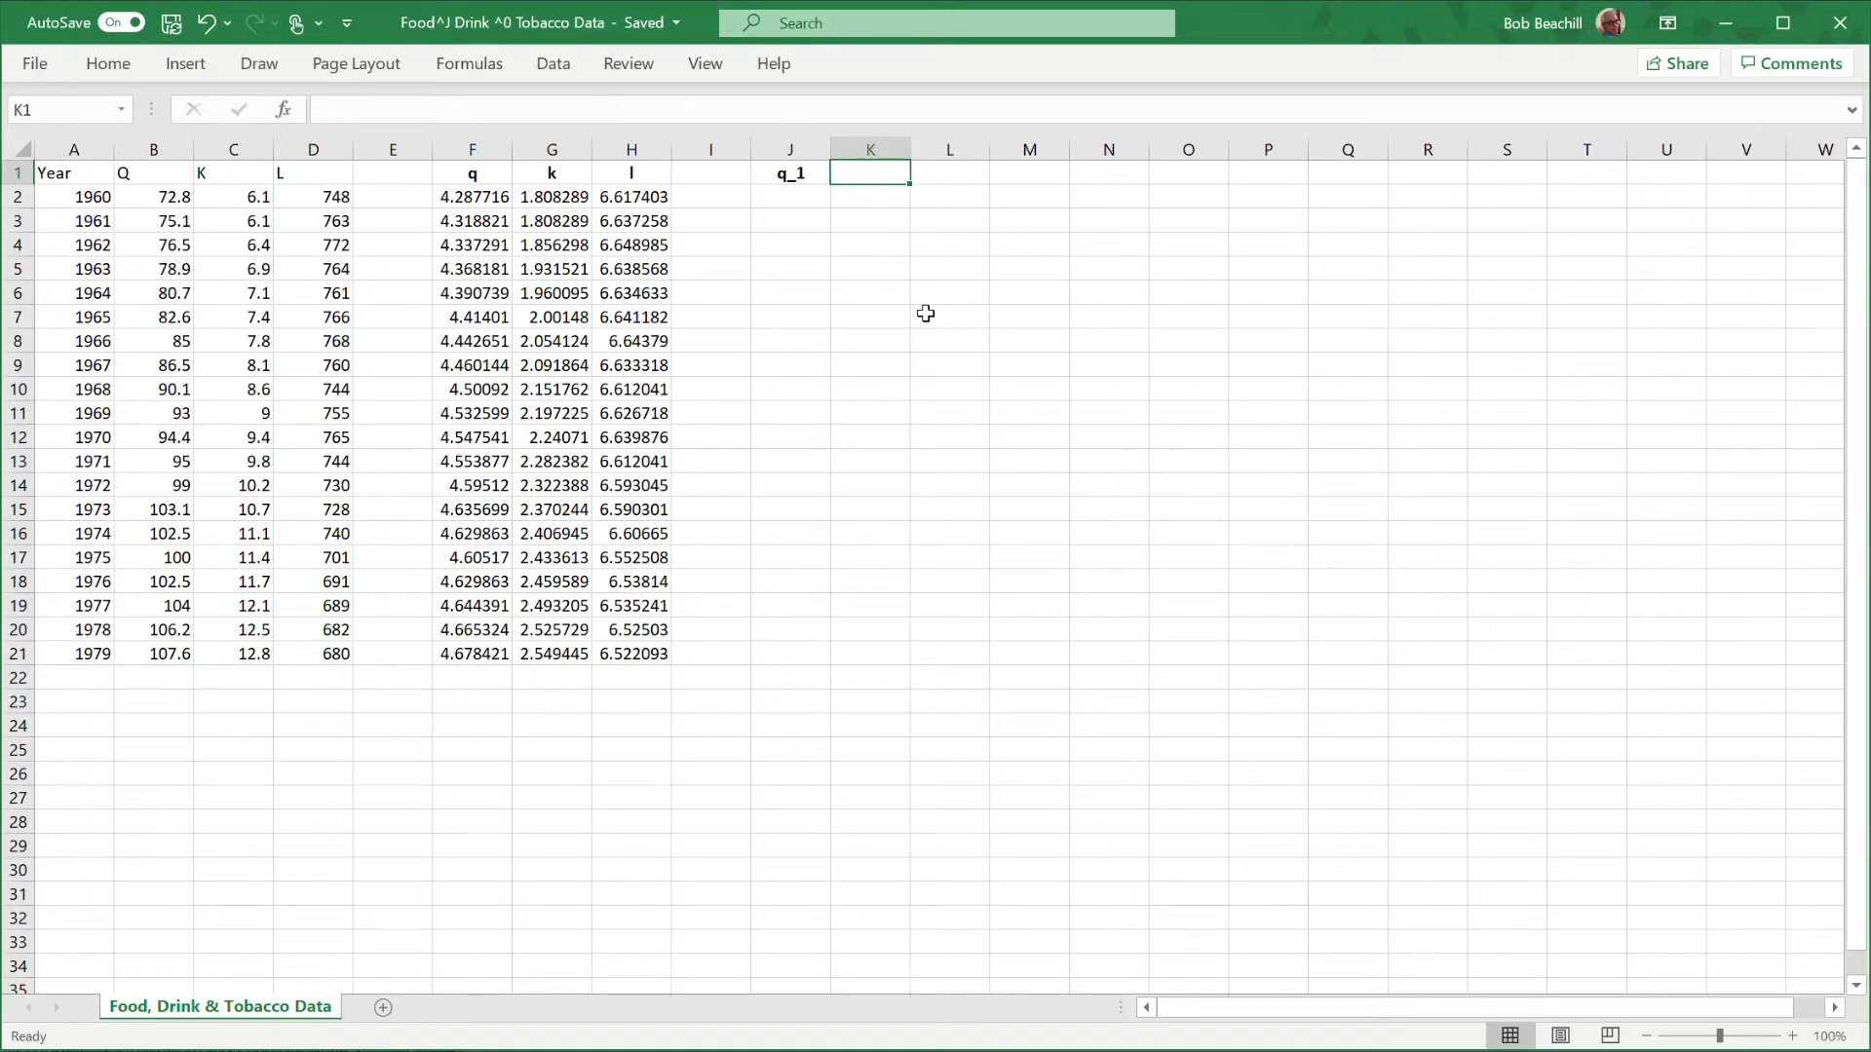
pyautogui.write('k_1')
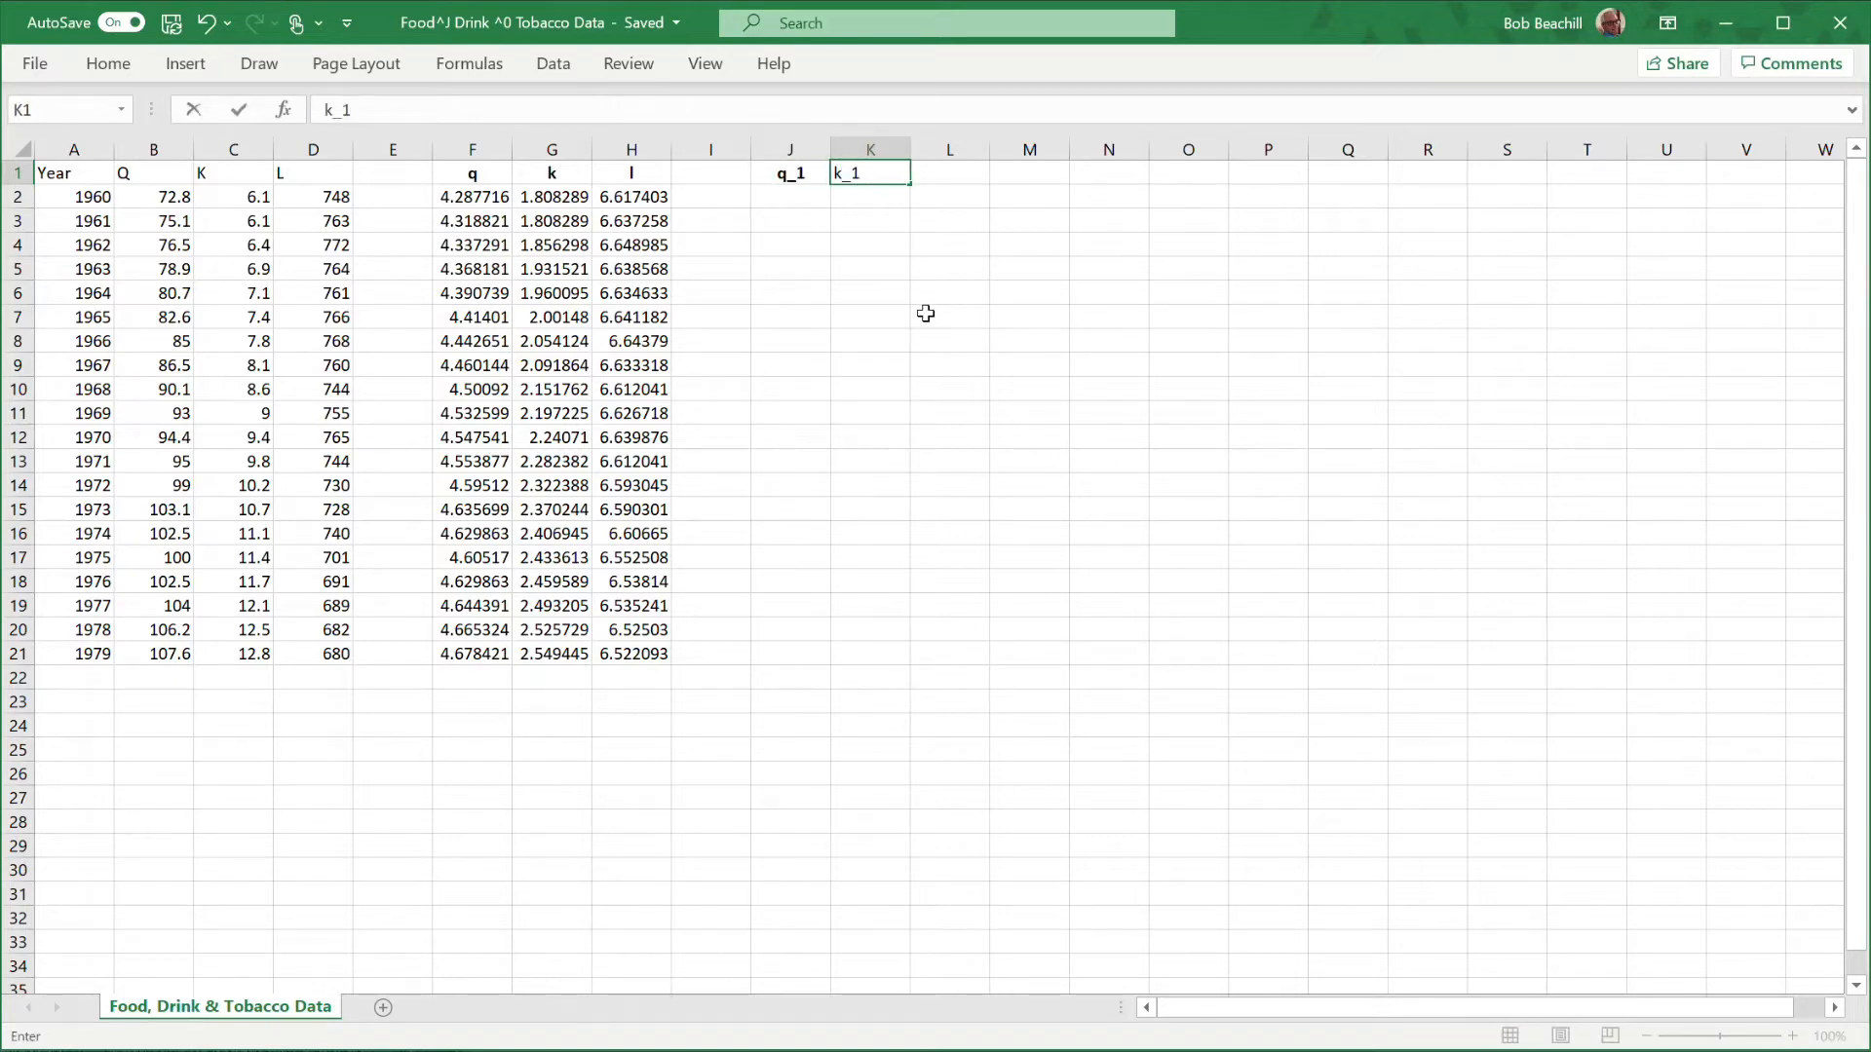
pyautogui.press('Tab')
pyautogui.write('l_1')
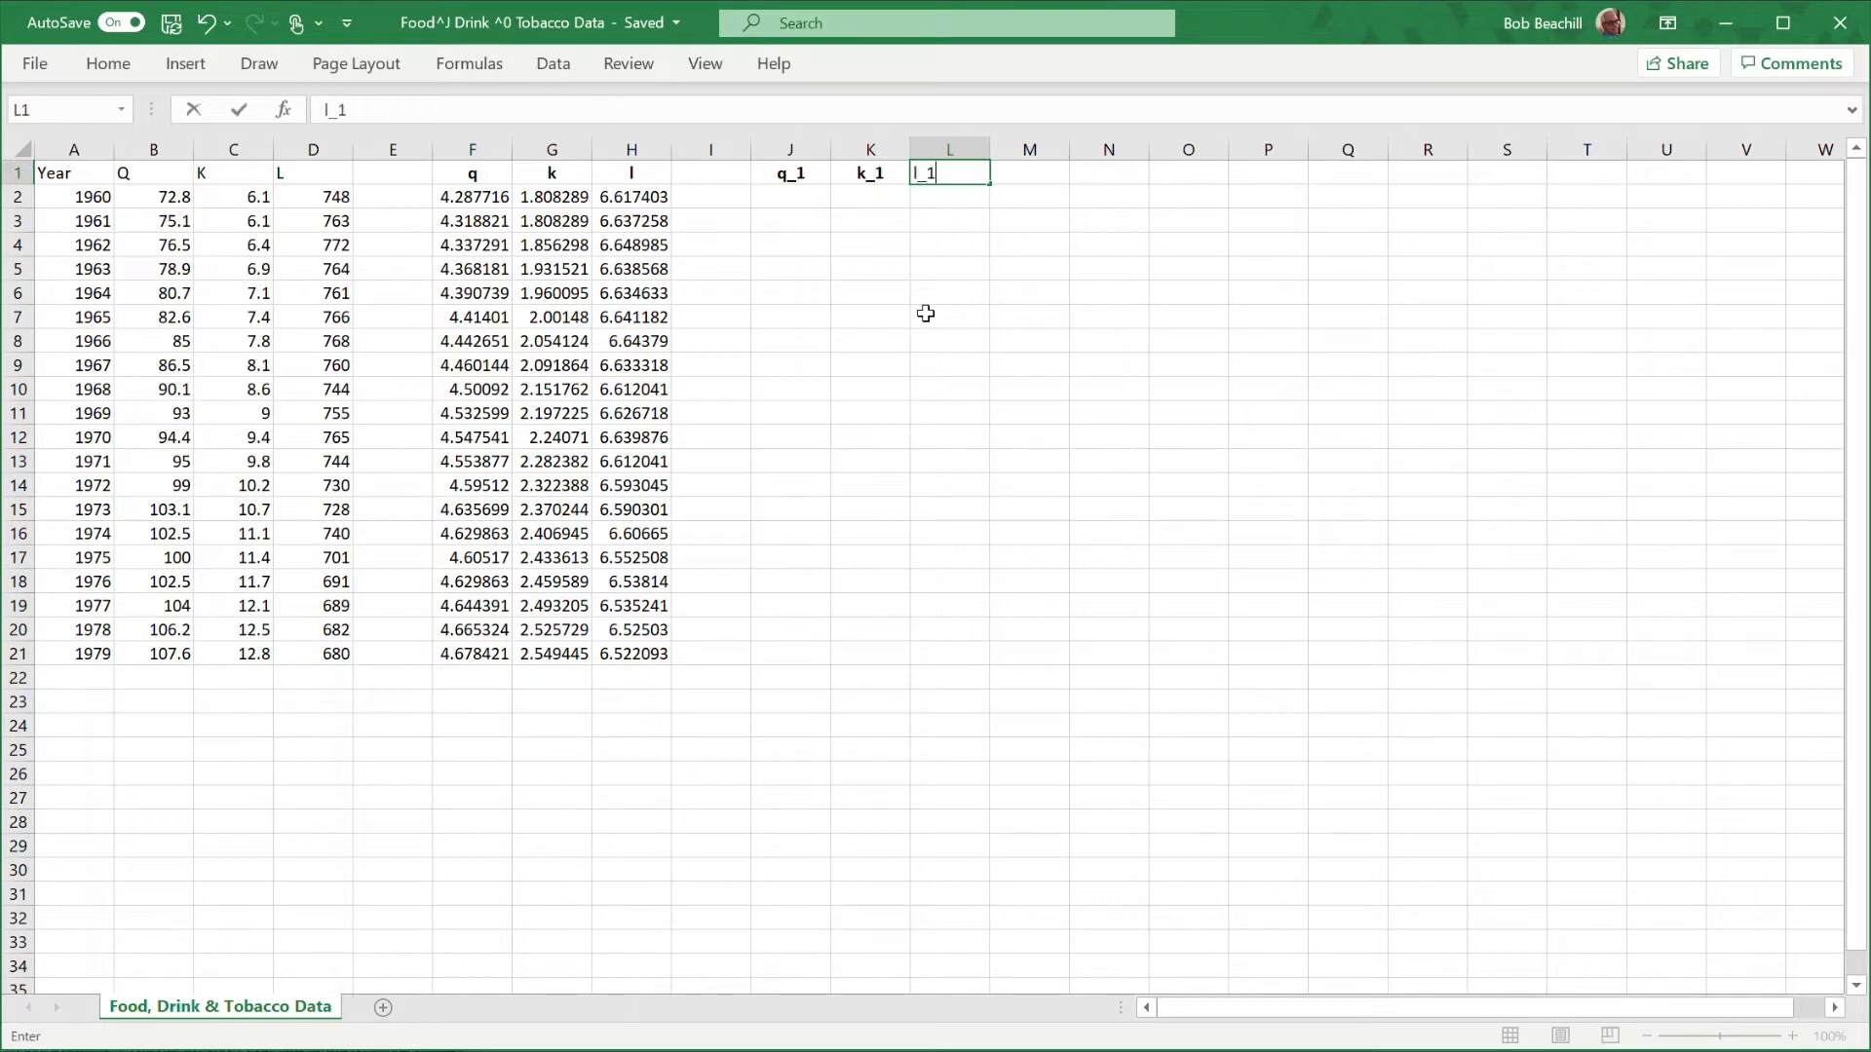
pyautogui.press('Return')
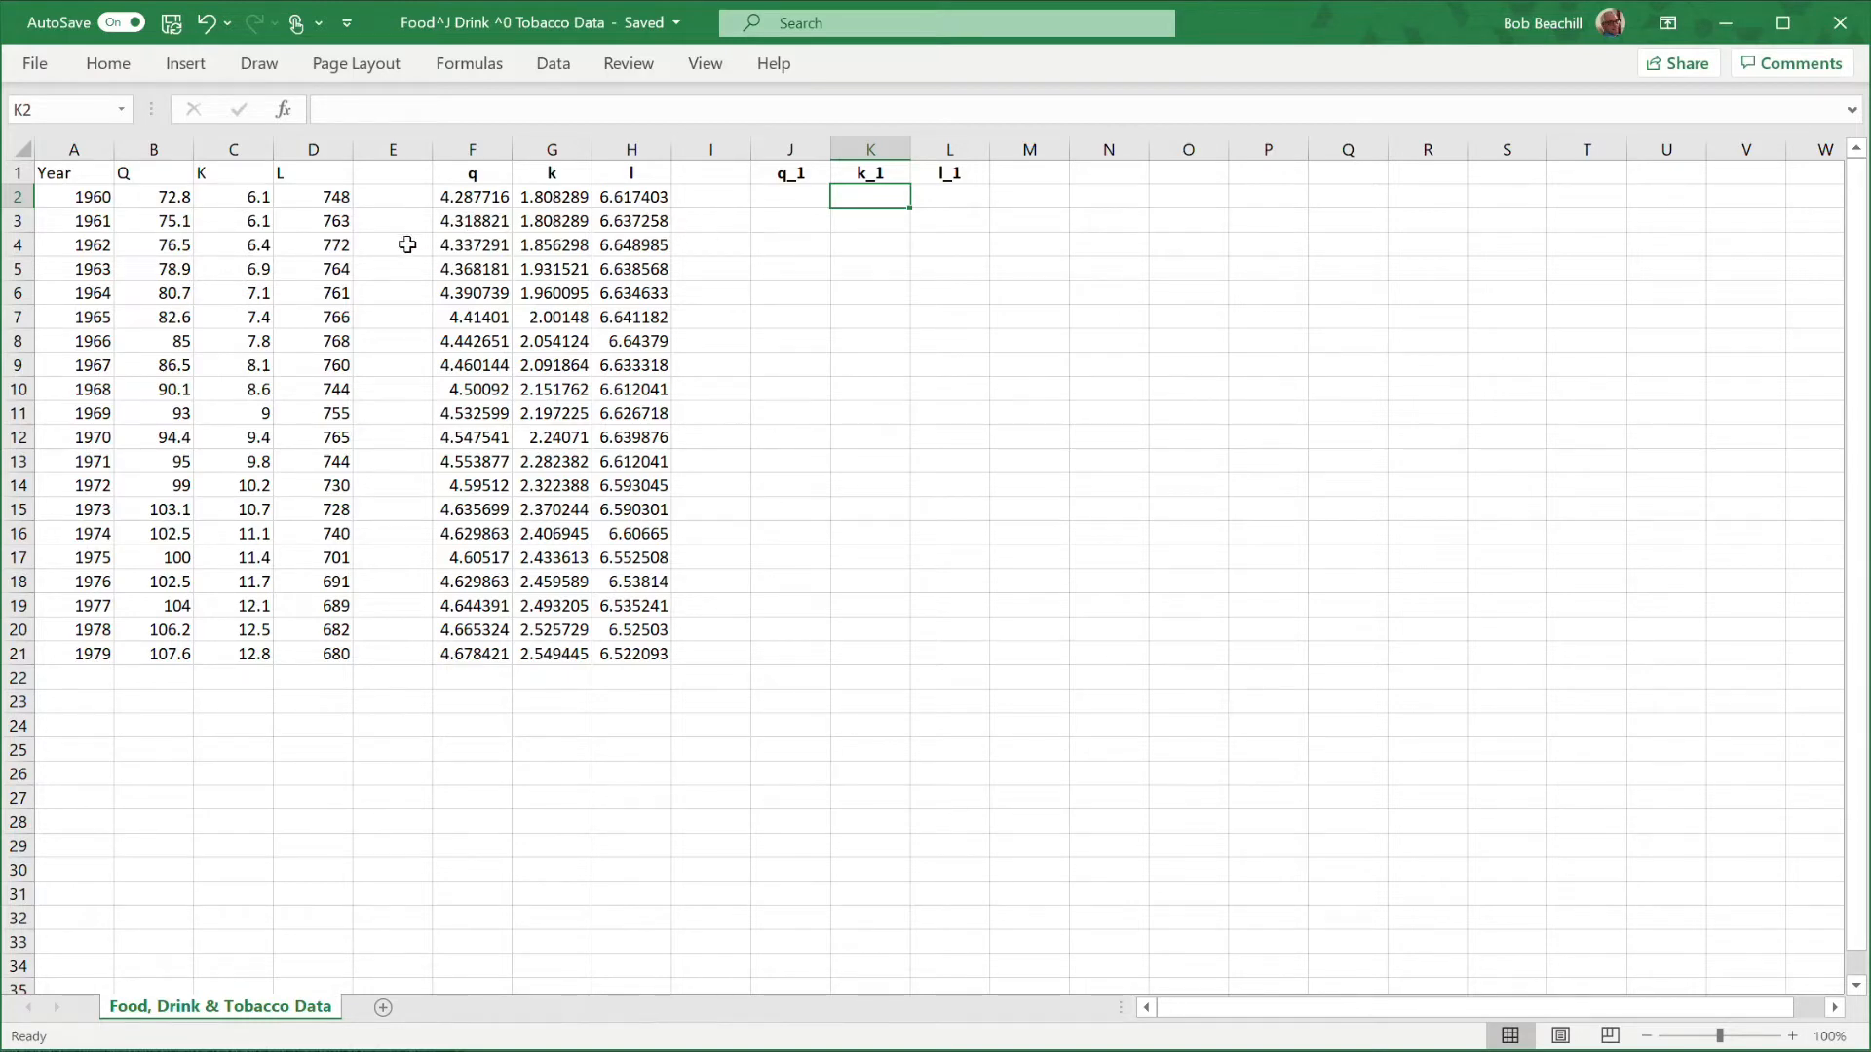
# Copy the log data in F2:H21 and paste it as values one row lower, starting at J3.
pyautogui.moveTo(469, 197); pyautogui.dragTo(646, 649)
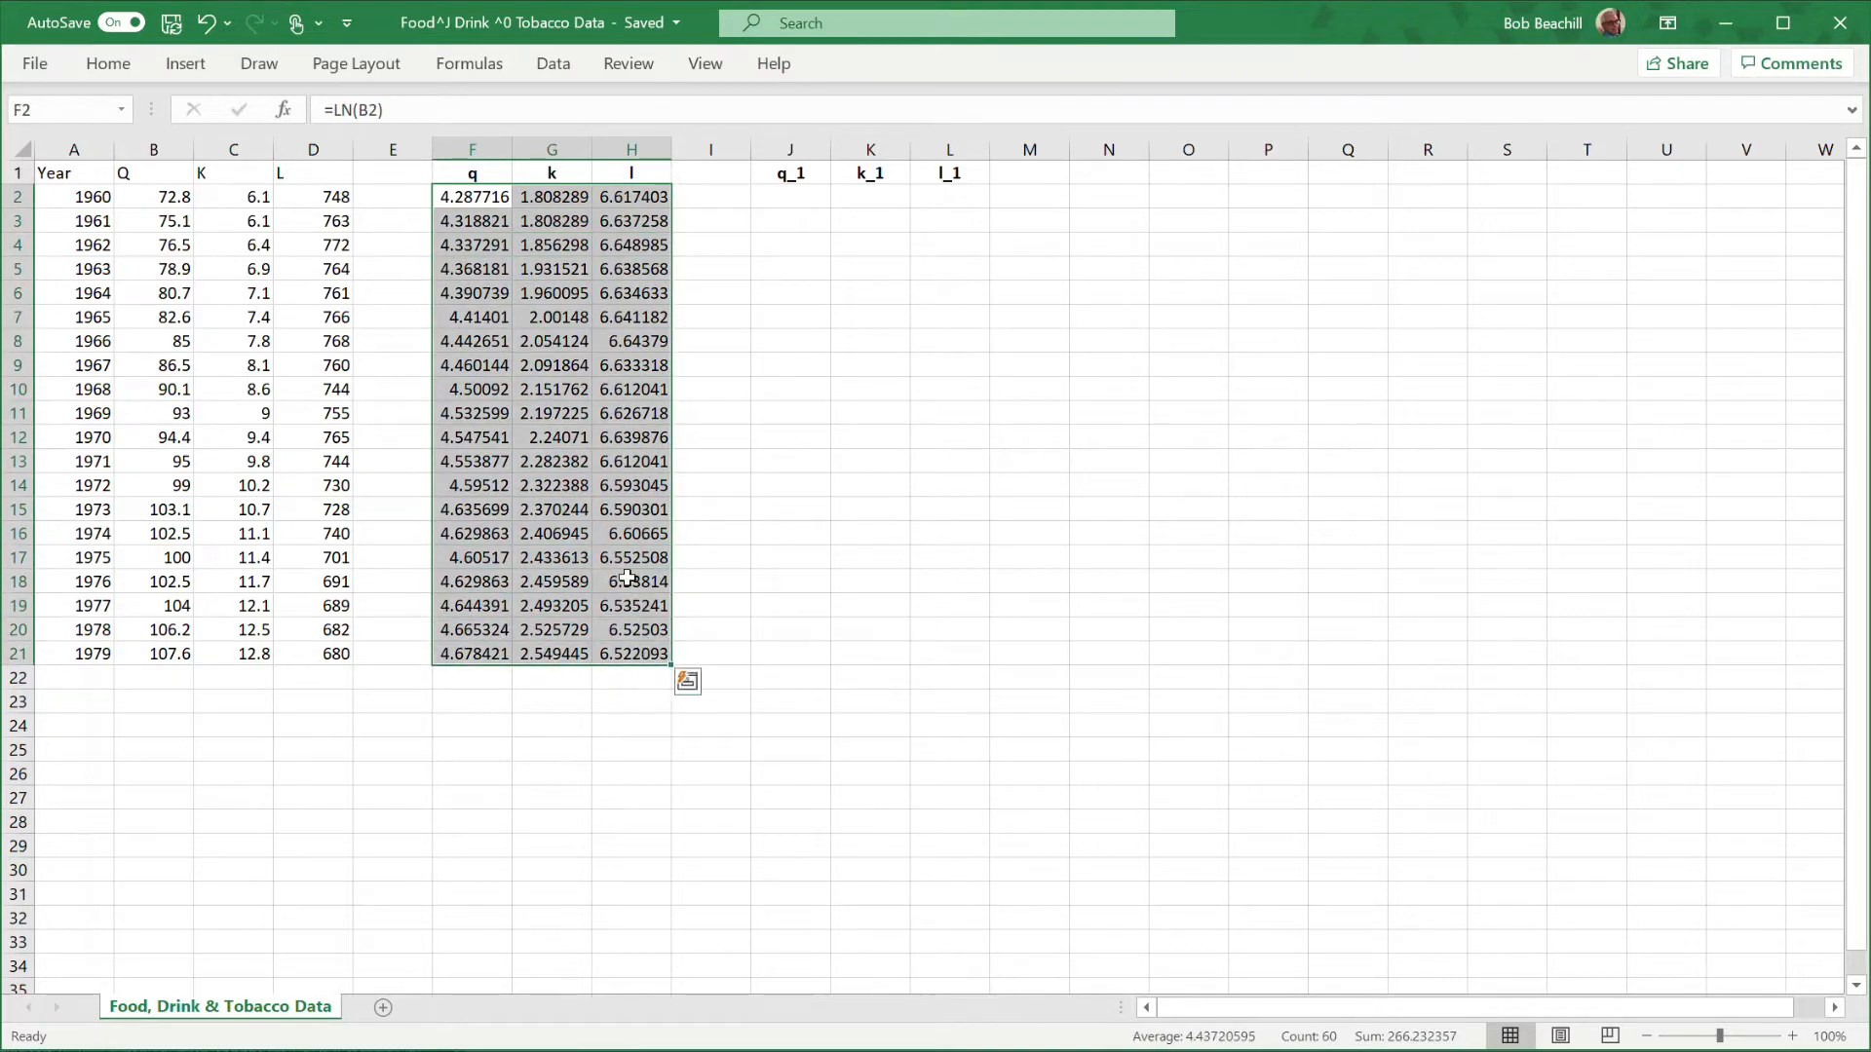
pyautogui.rightClick(603, 363)
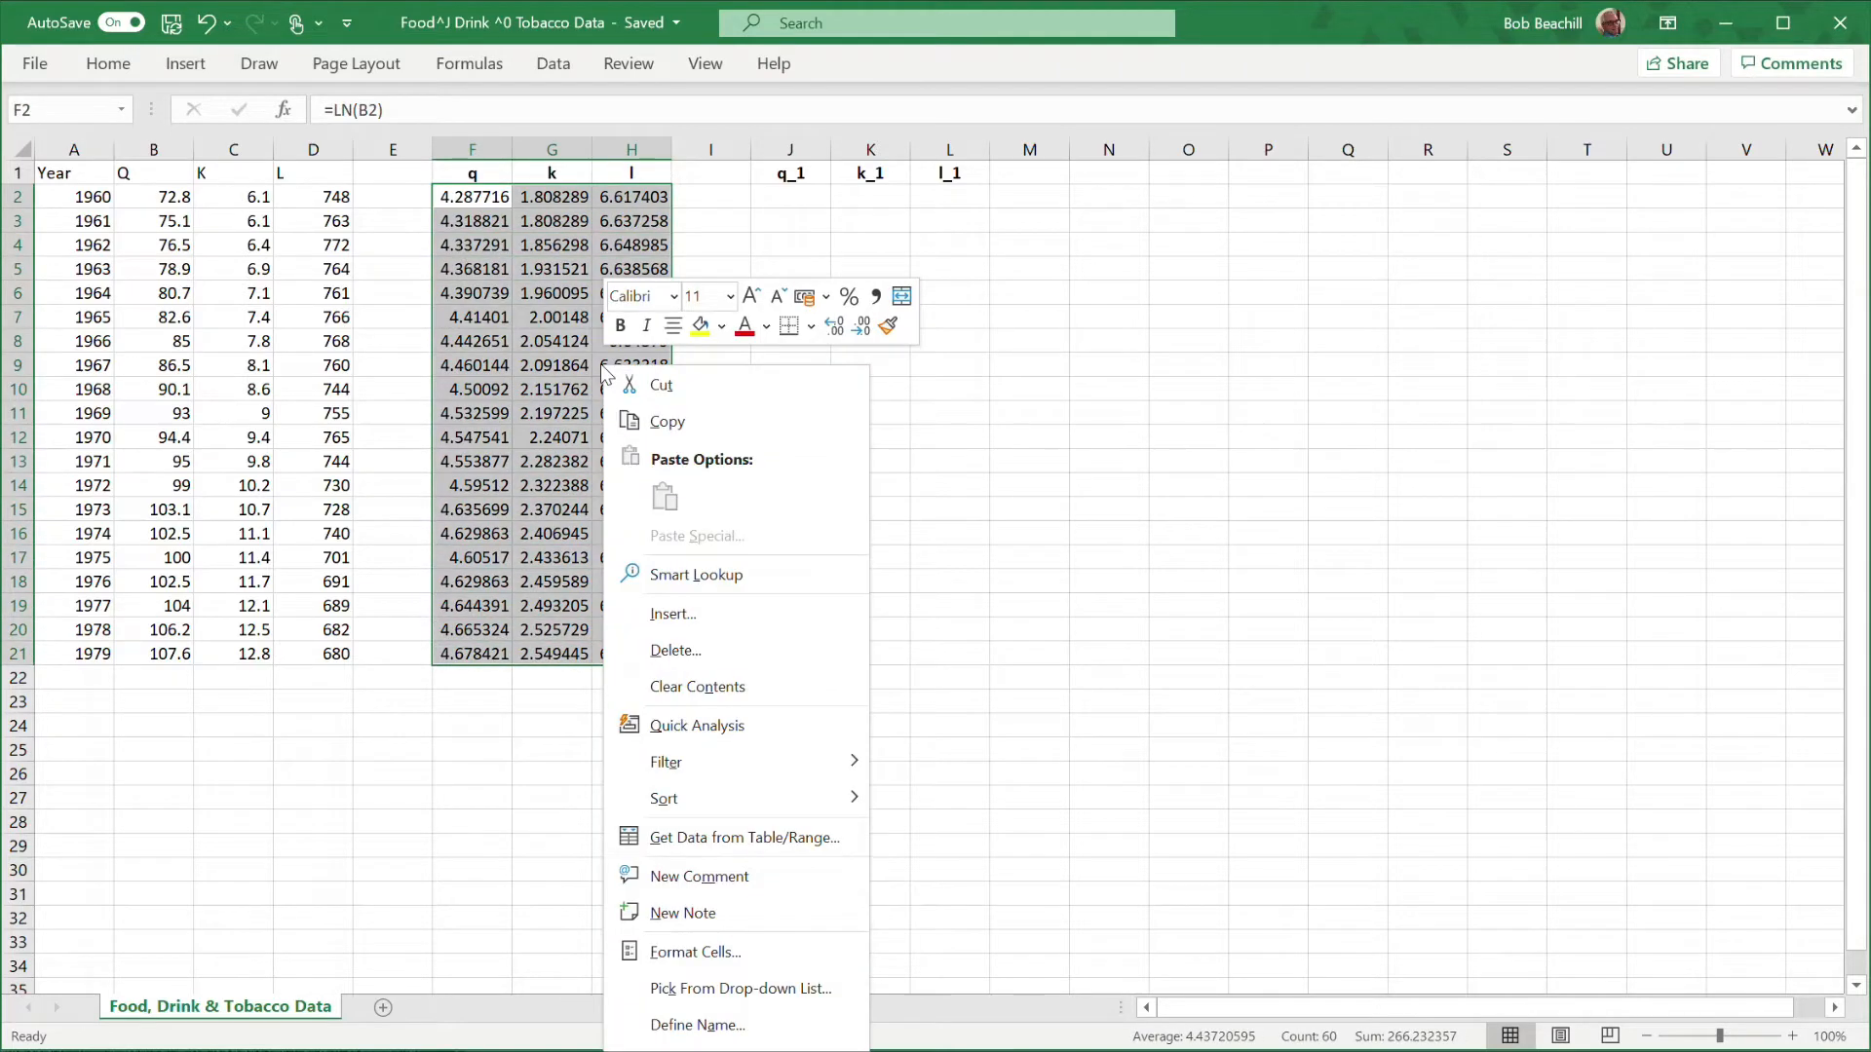
pyautogui.click(669, 422)
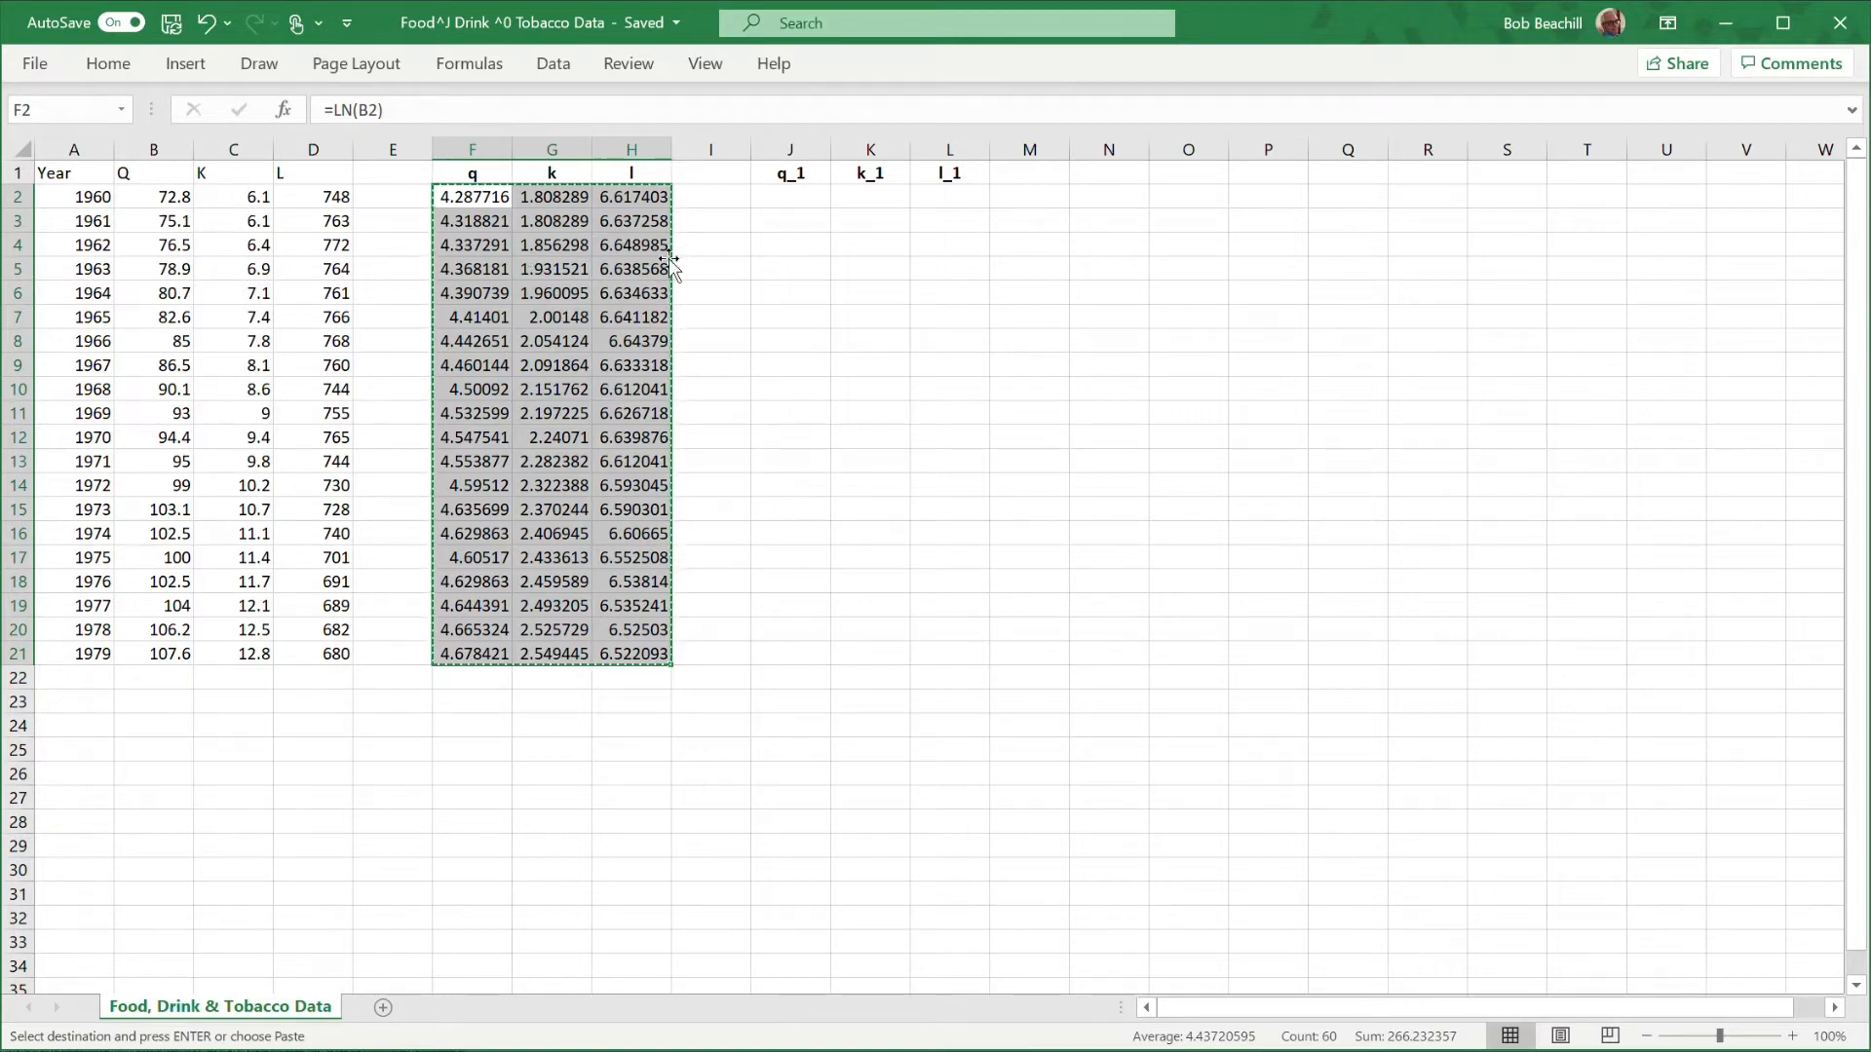
pyautogui.hotkey('ctrl', 'v')
pyautogui.rightClick(787, 221)
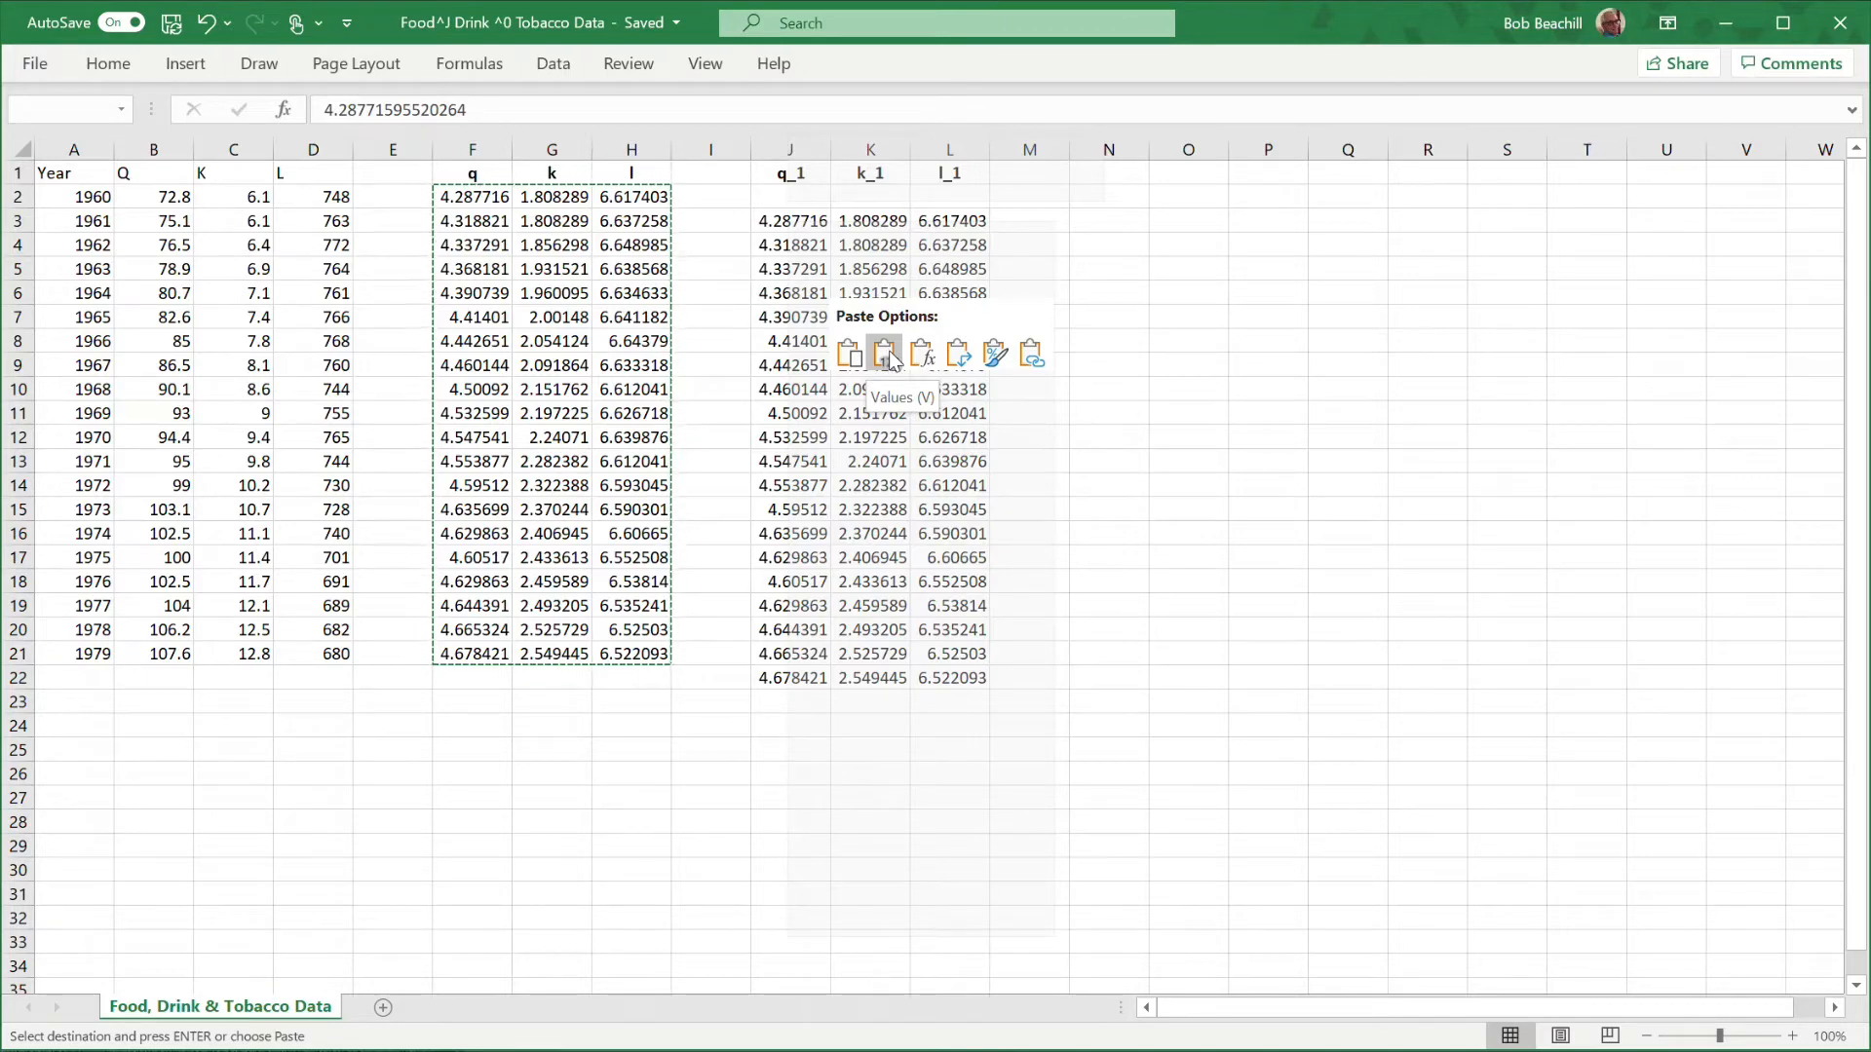
pyautogui.click(887, 355)
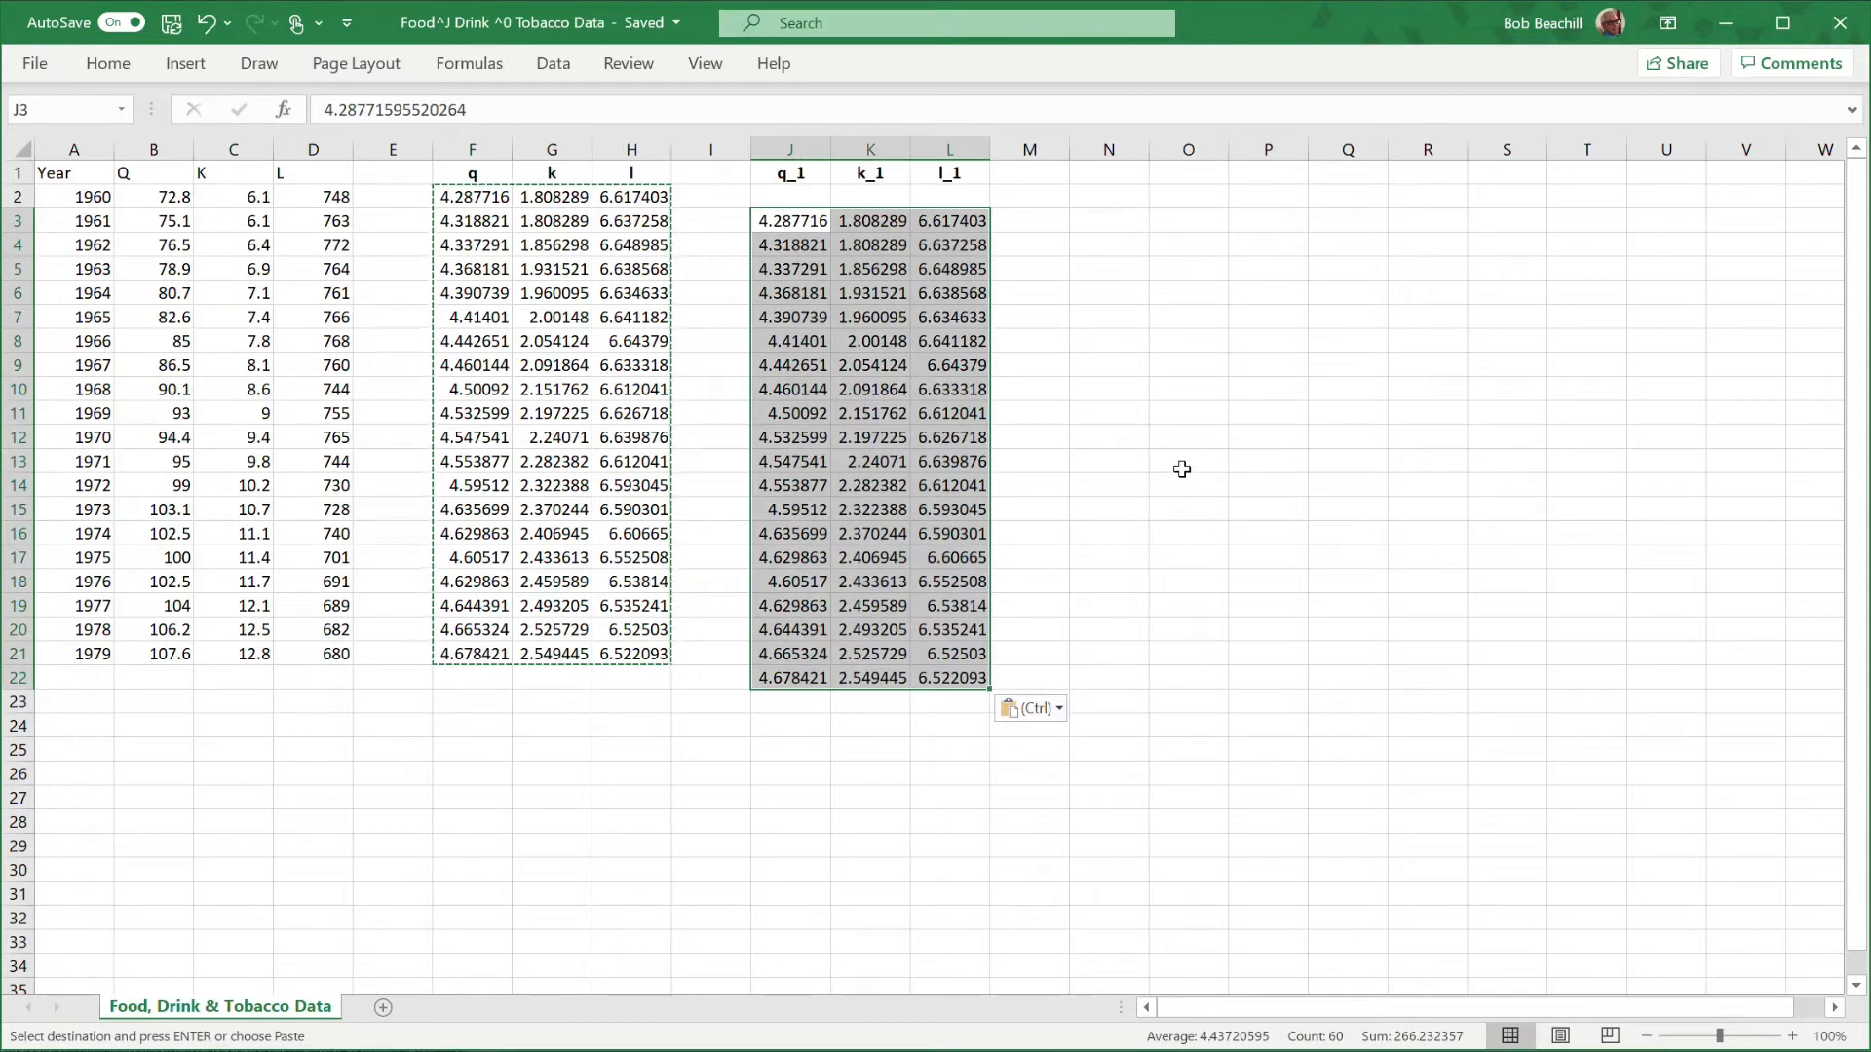
pyautogui.click(961, 751)
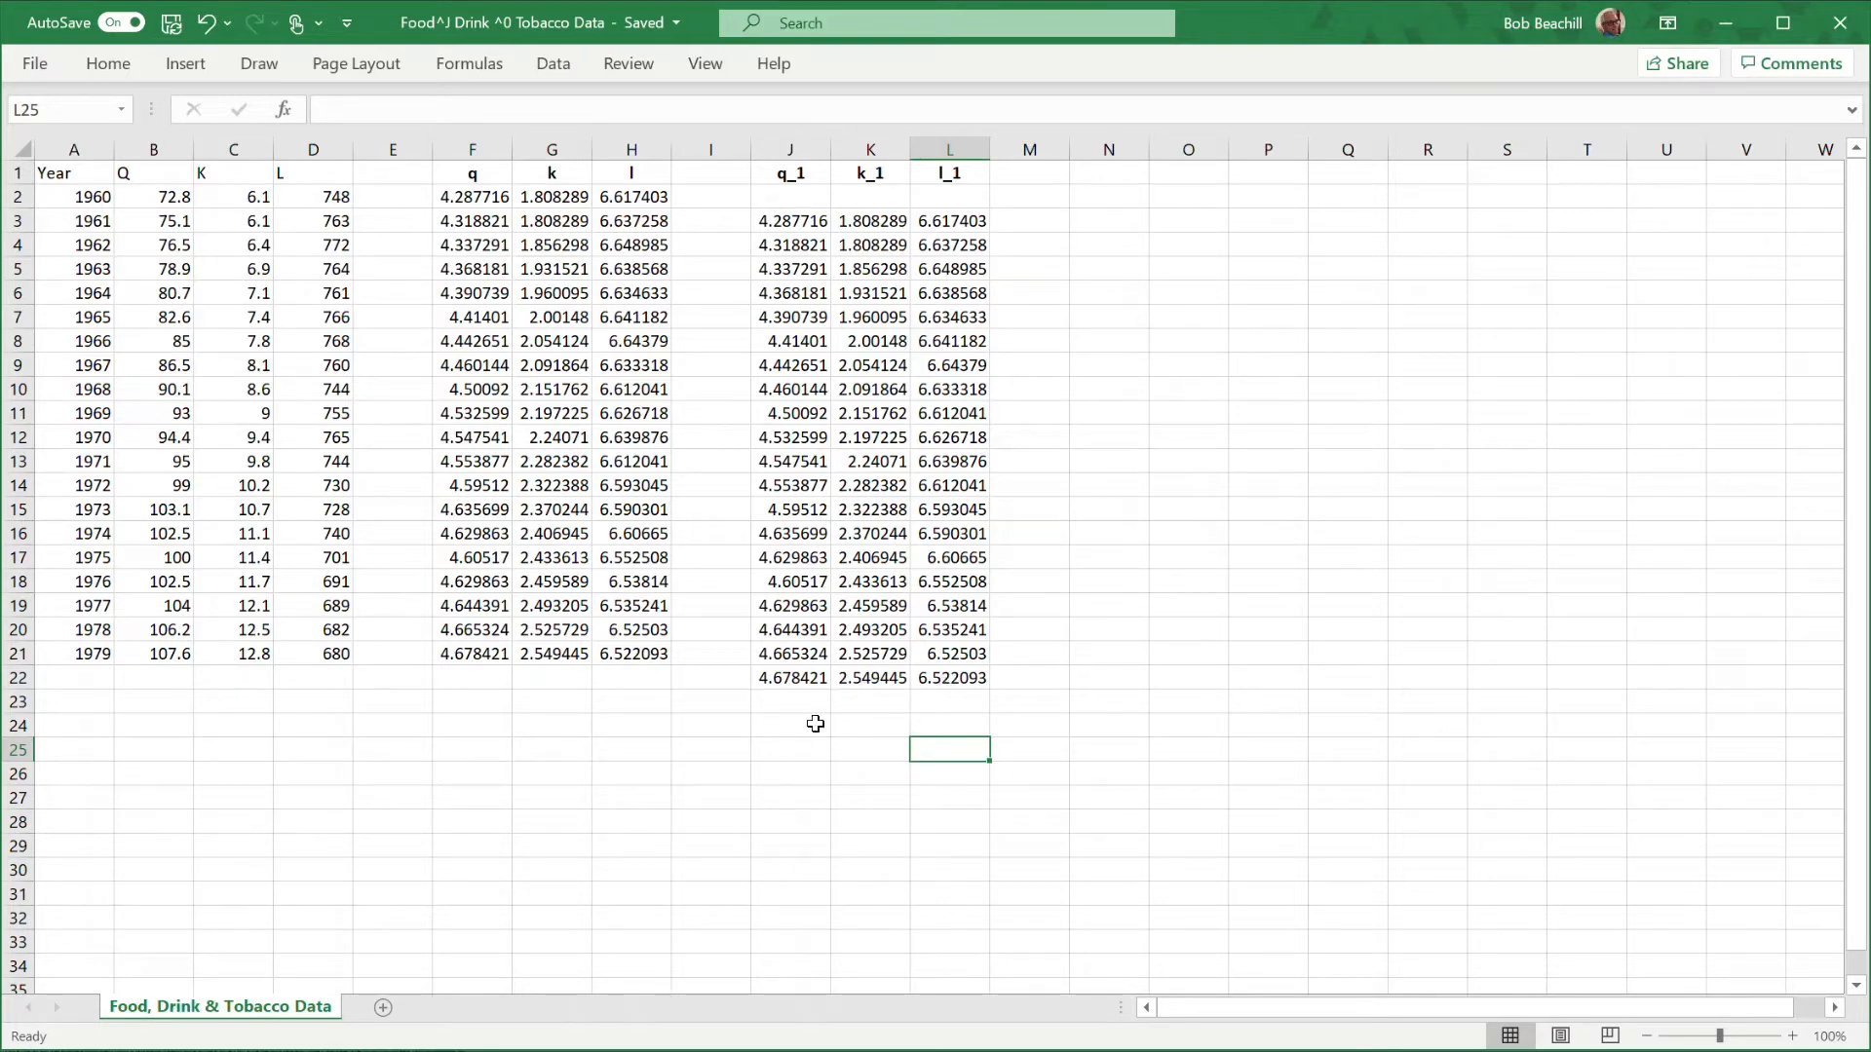
# Clear the contents of the surplus lagged row J22:L22 below the 1979 data.
pyautogui.moveTo(787, 678); pyautogui.dragTo(923, 682)
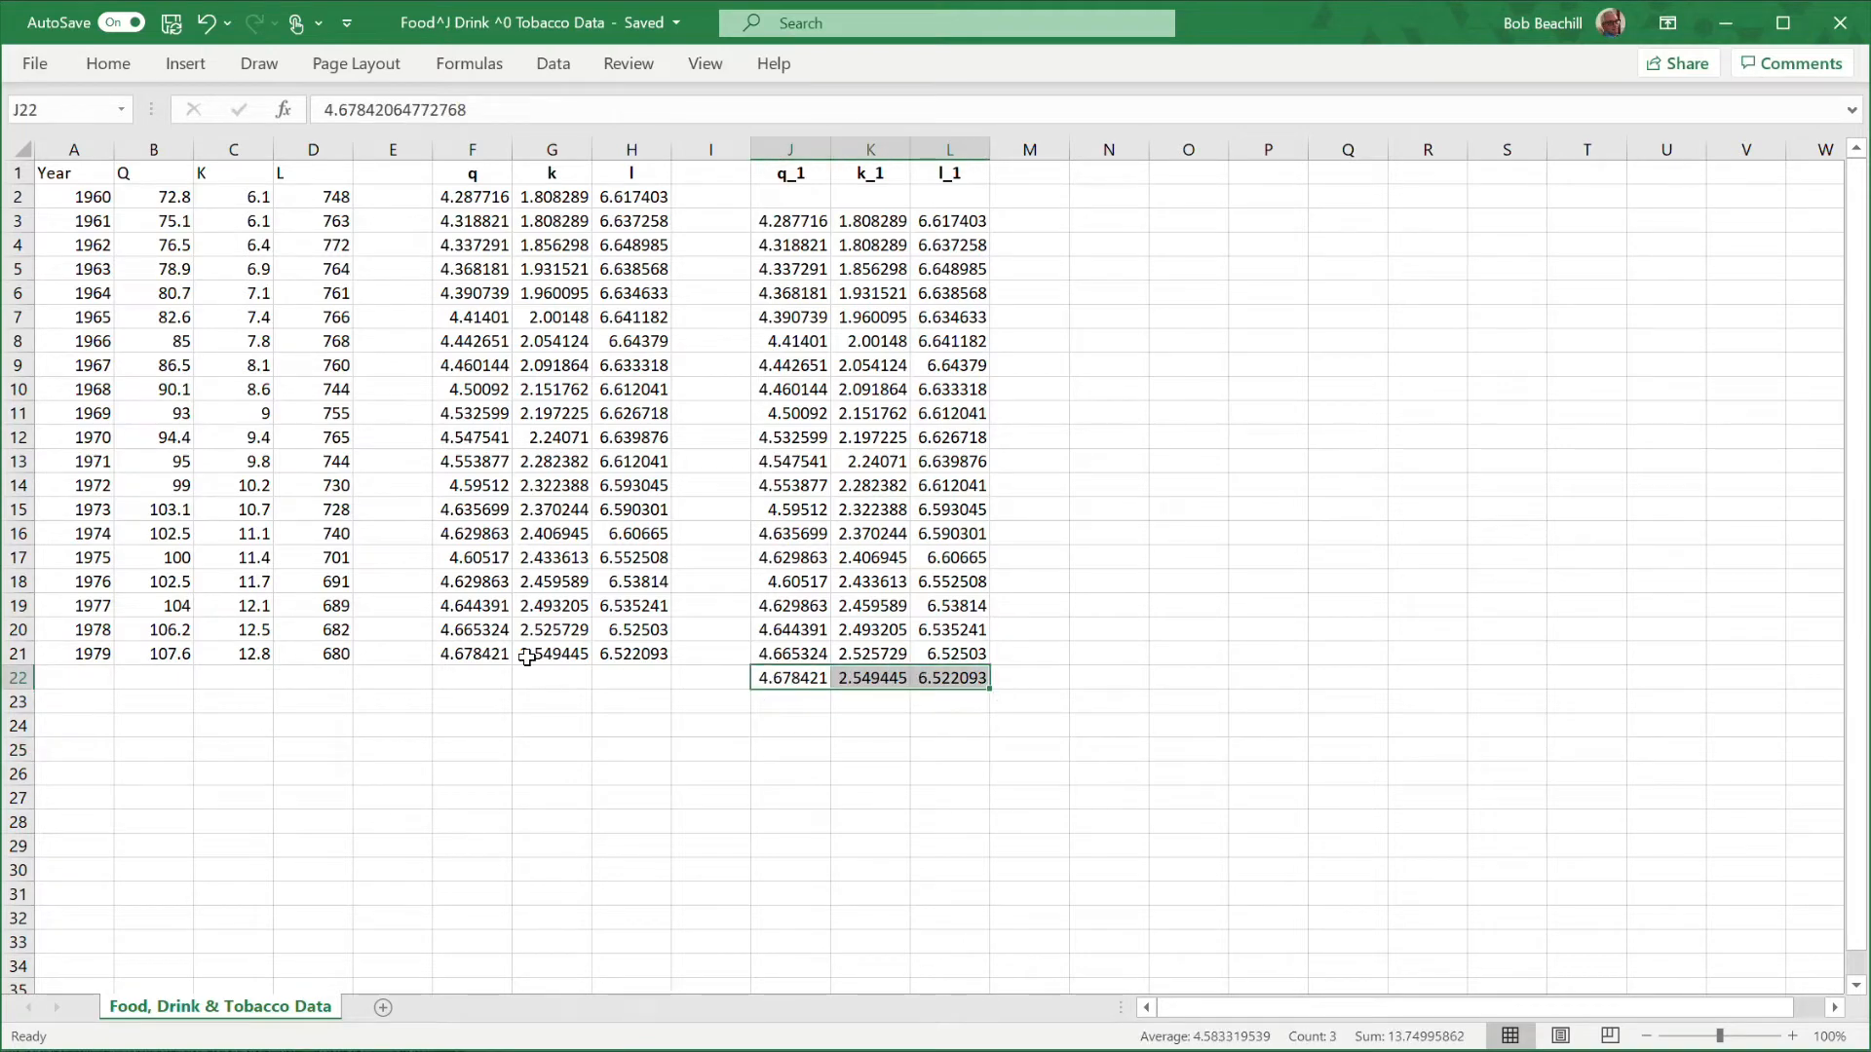
pyautogui.rightClick(802, 682)
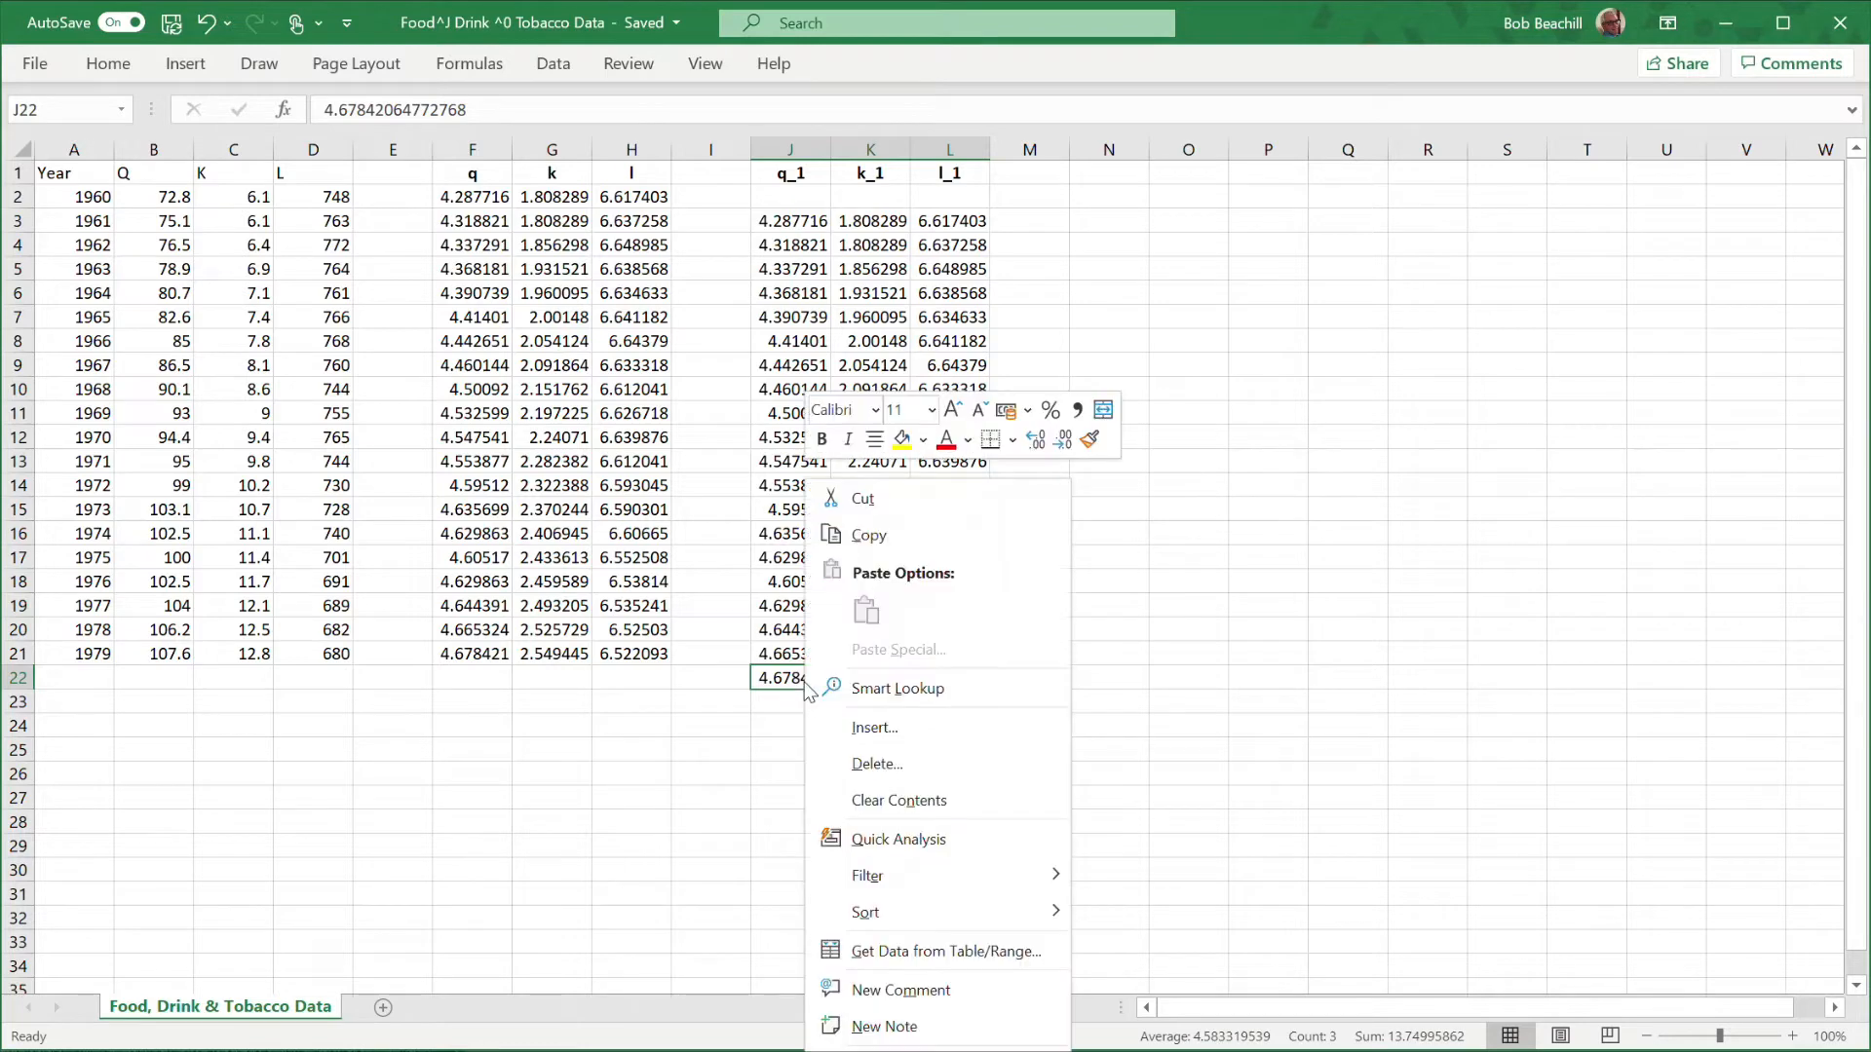
pyautogui.click(965, 804)
pyautogui.click(1133, 612)
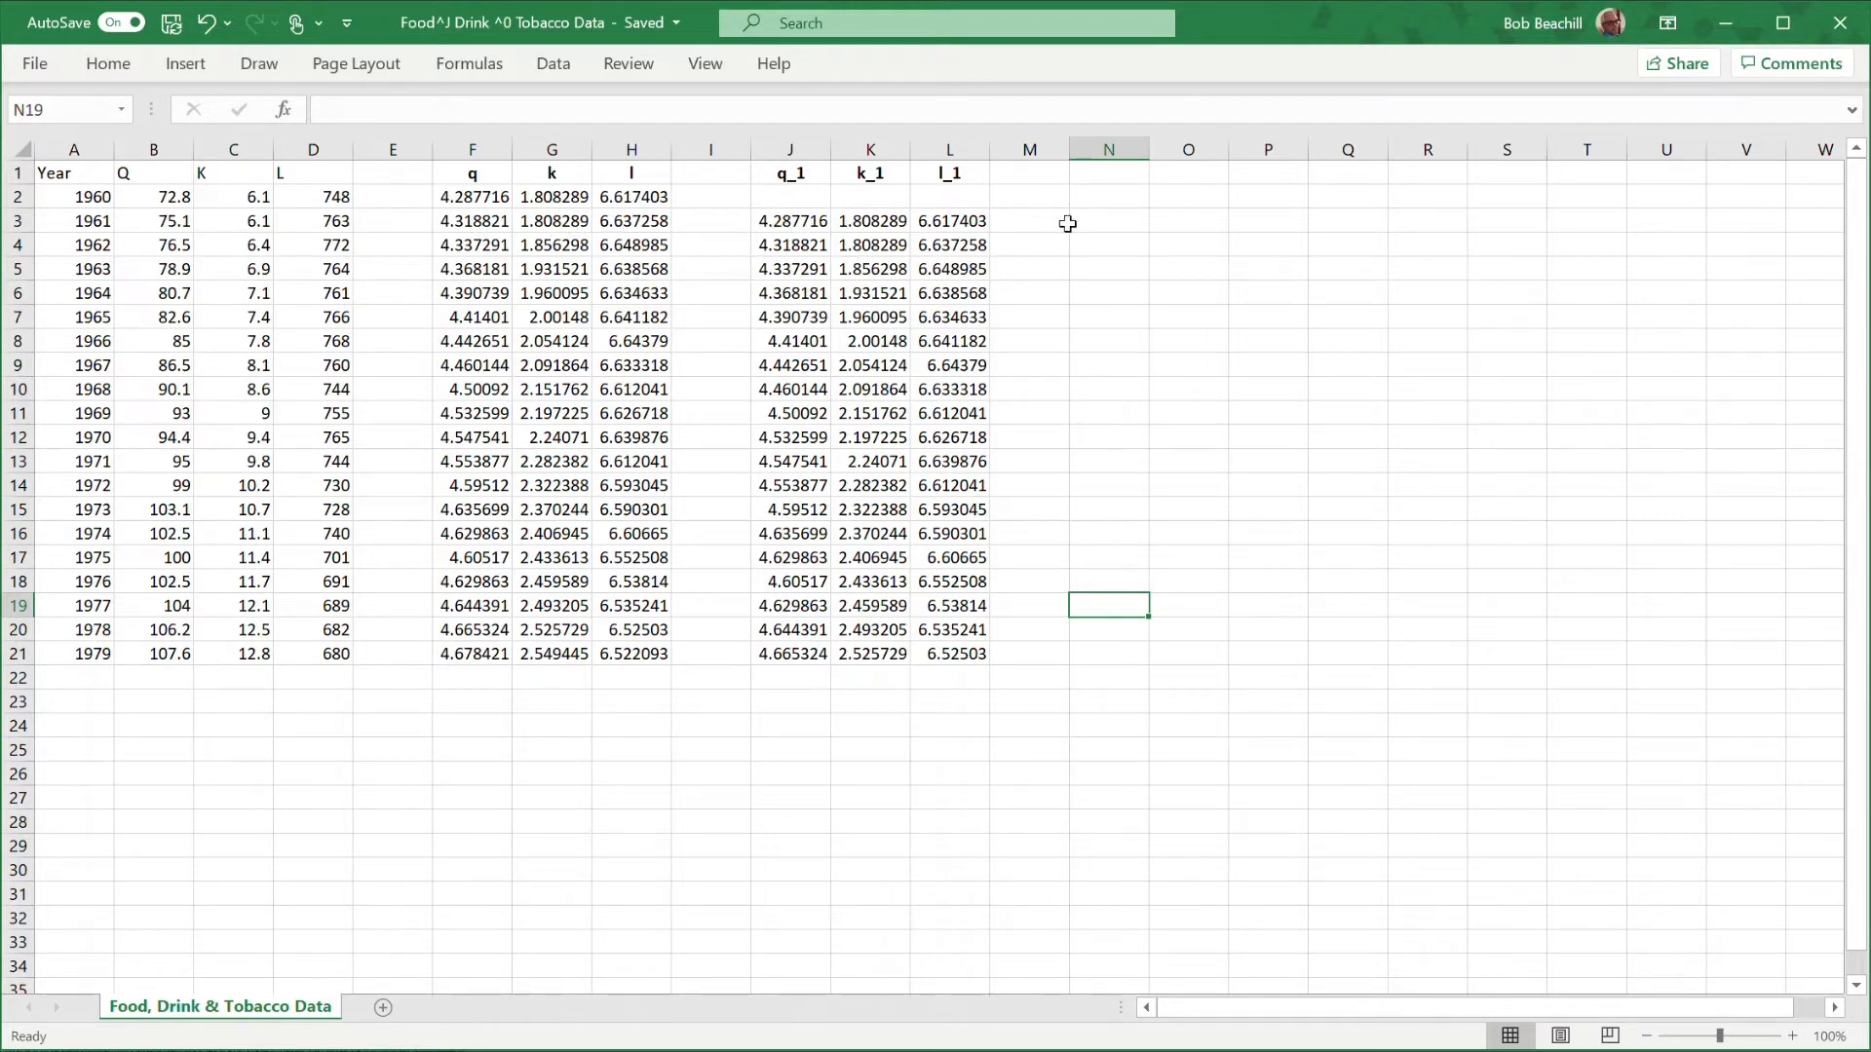
# Enter the difference headings Dq, Dk and Dl in cells M1 to O1.
pyautogui.click(1029, 175)
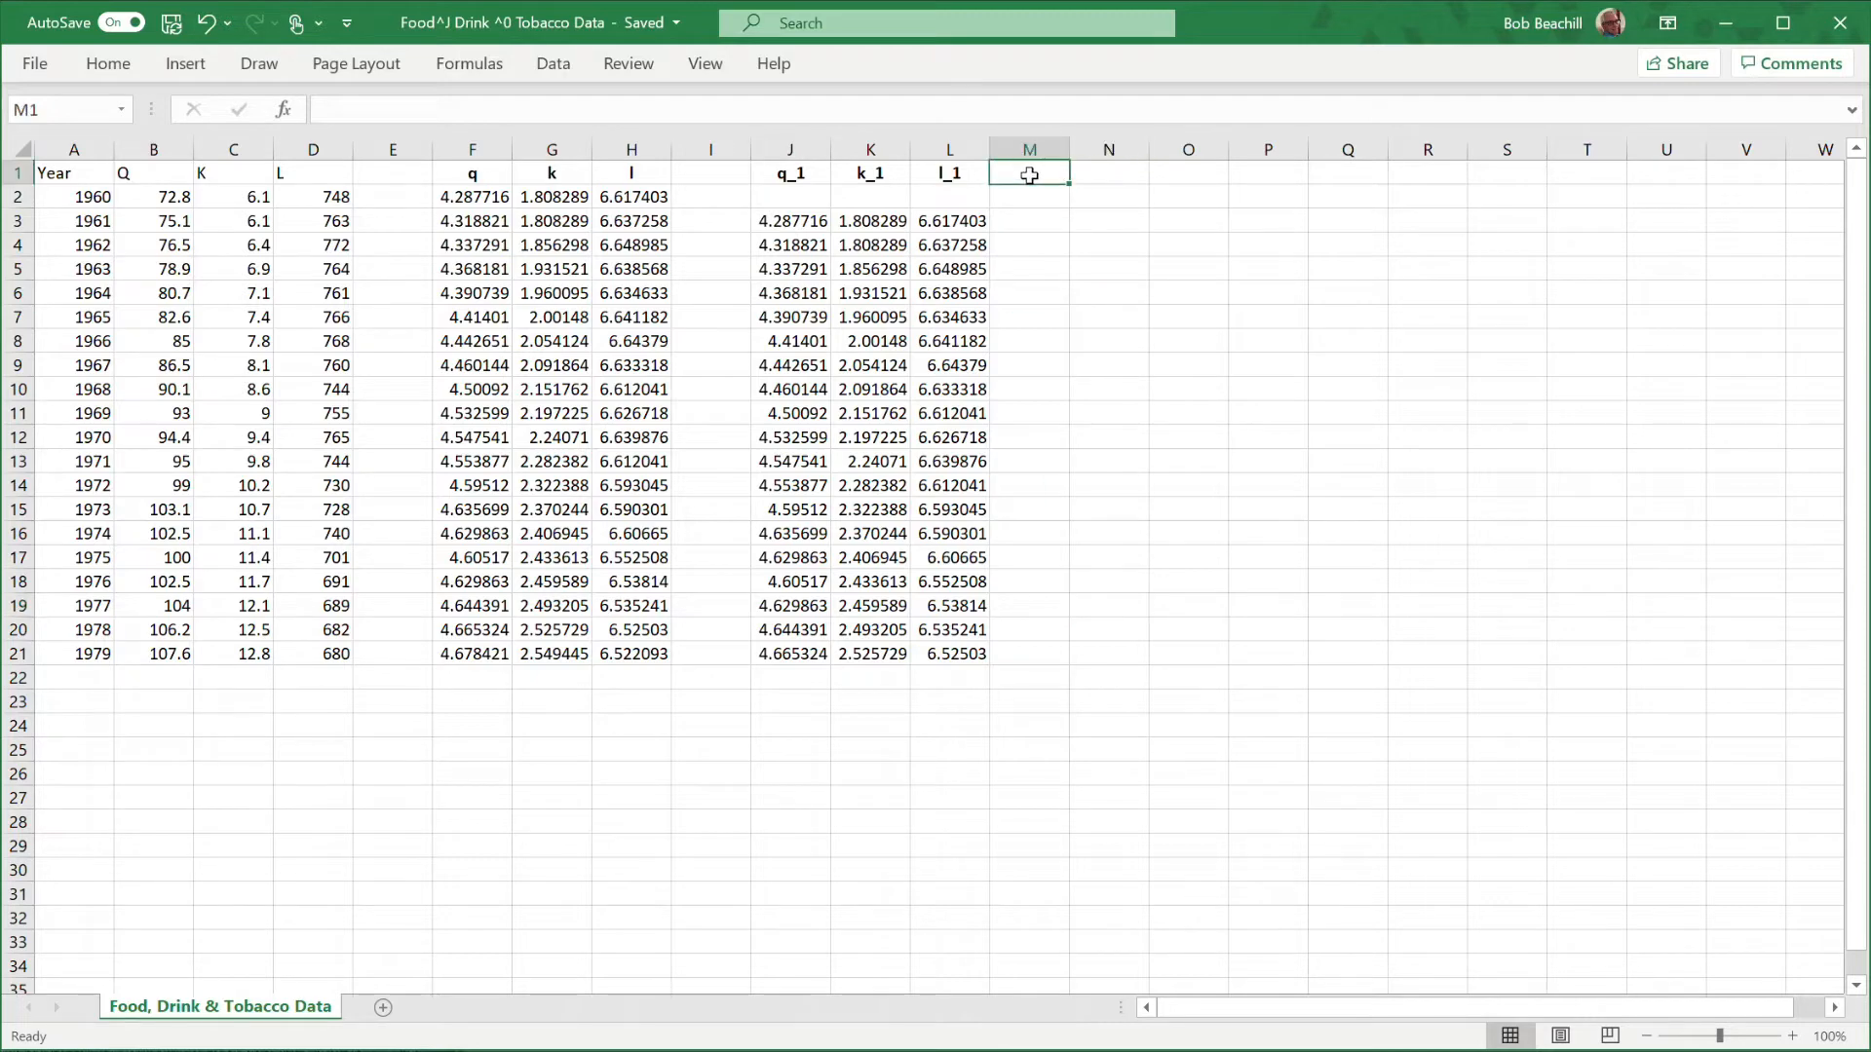
pyautogui.write('D')
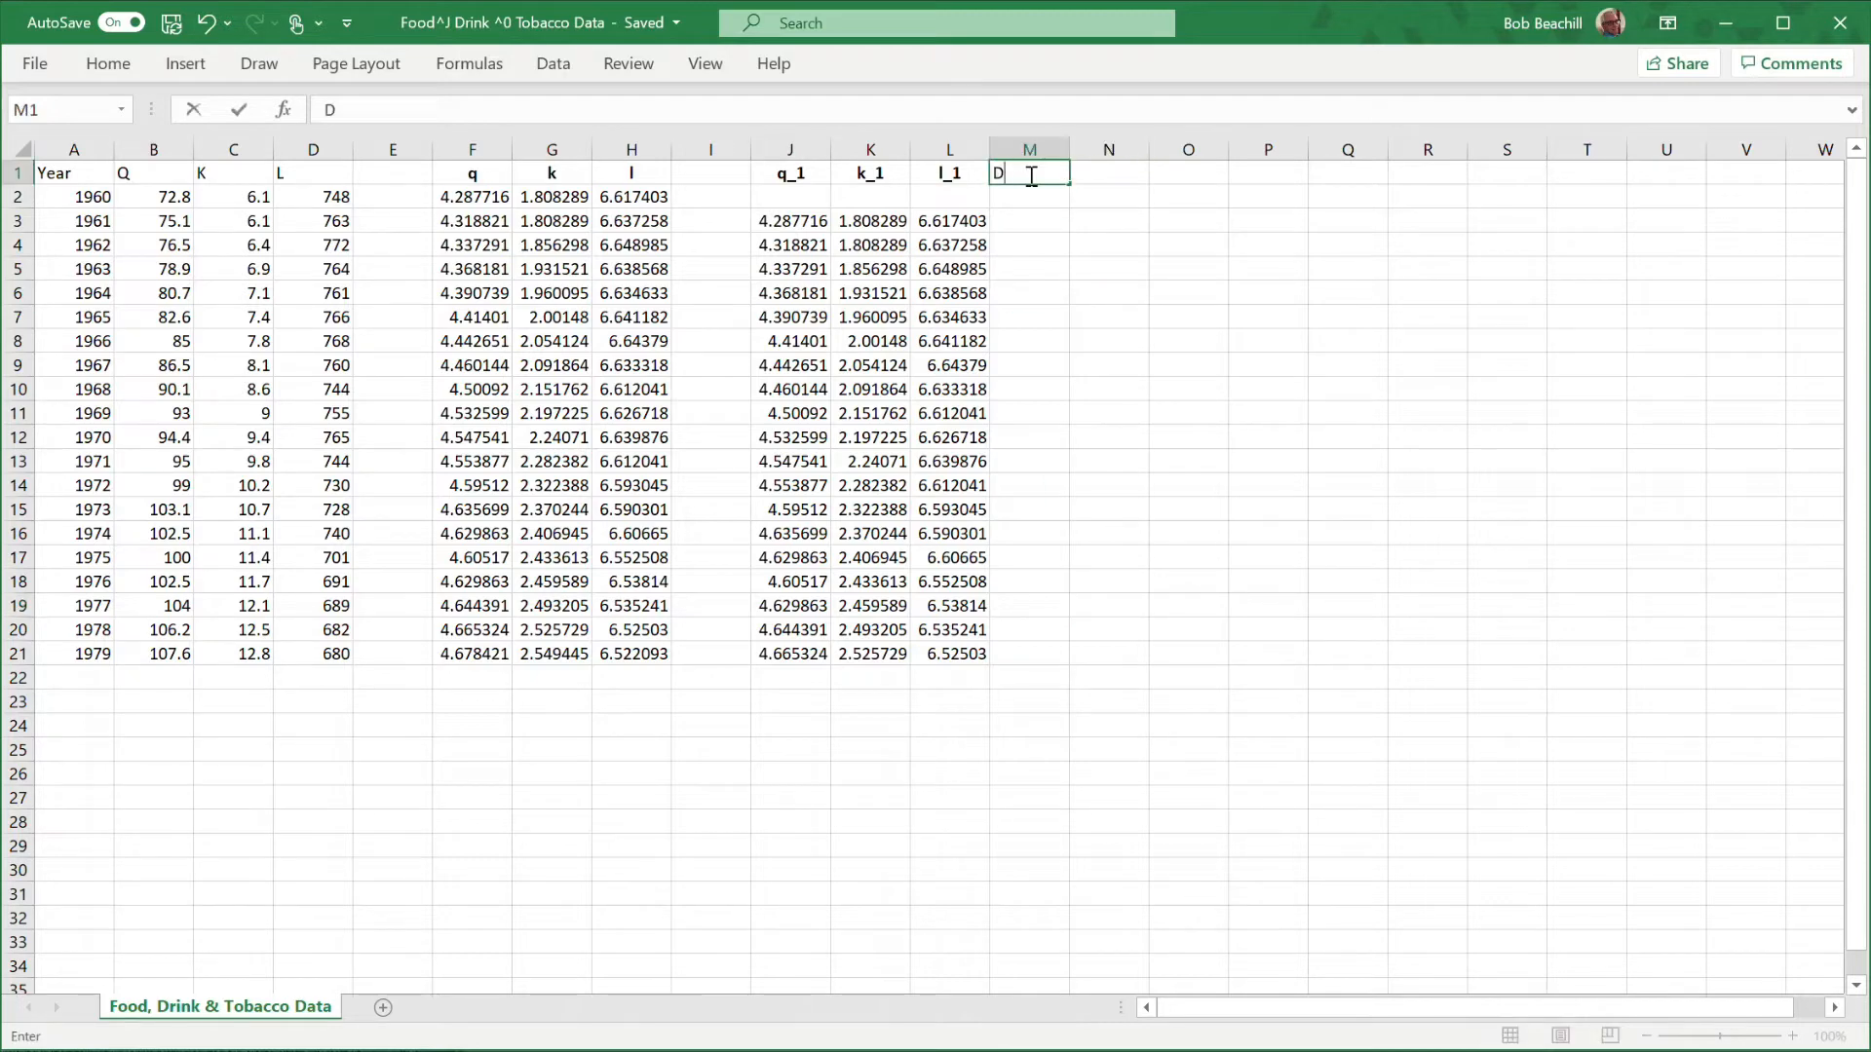
pyautogui.write('q')
pyautogui.press('Tab')
pyautogui.write('Dk')
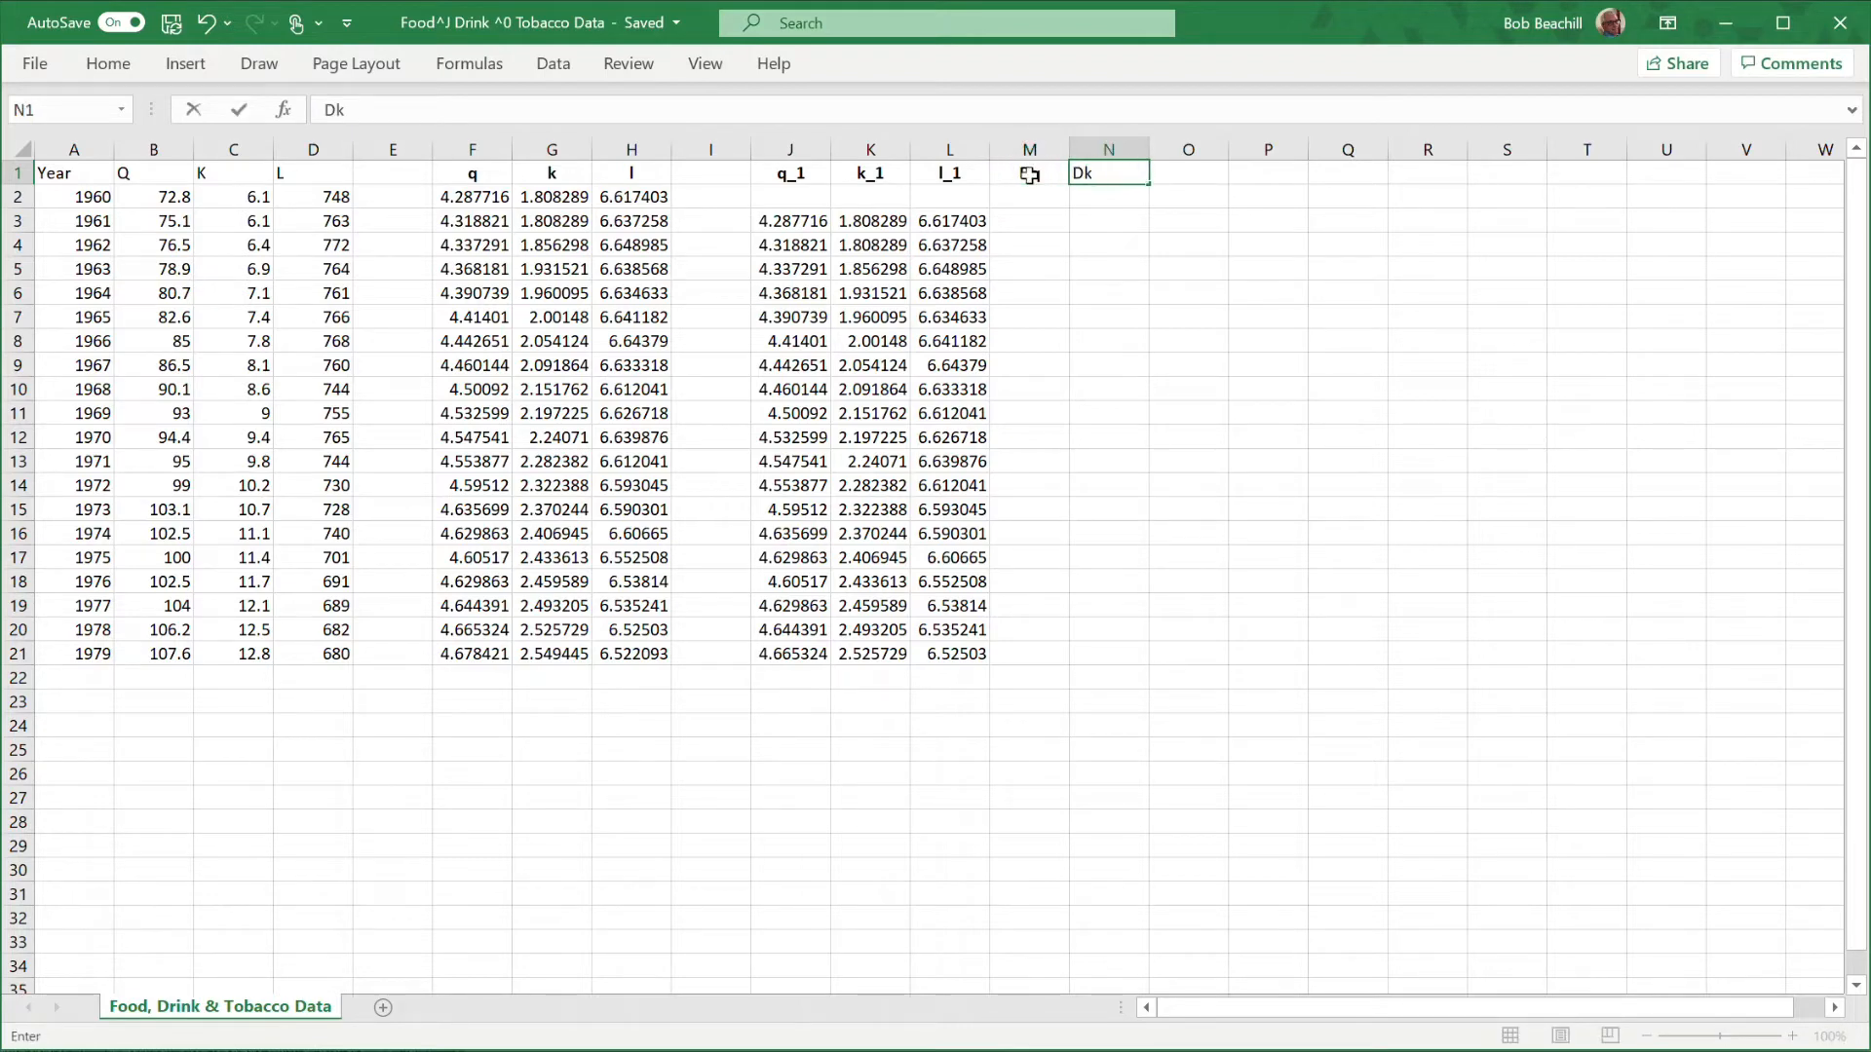
pyautogui.press('Tab')
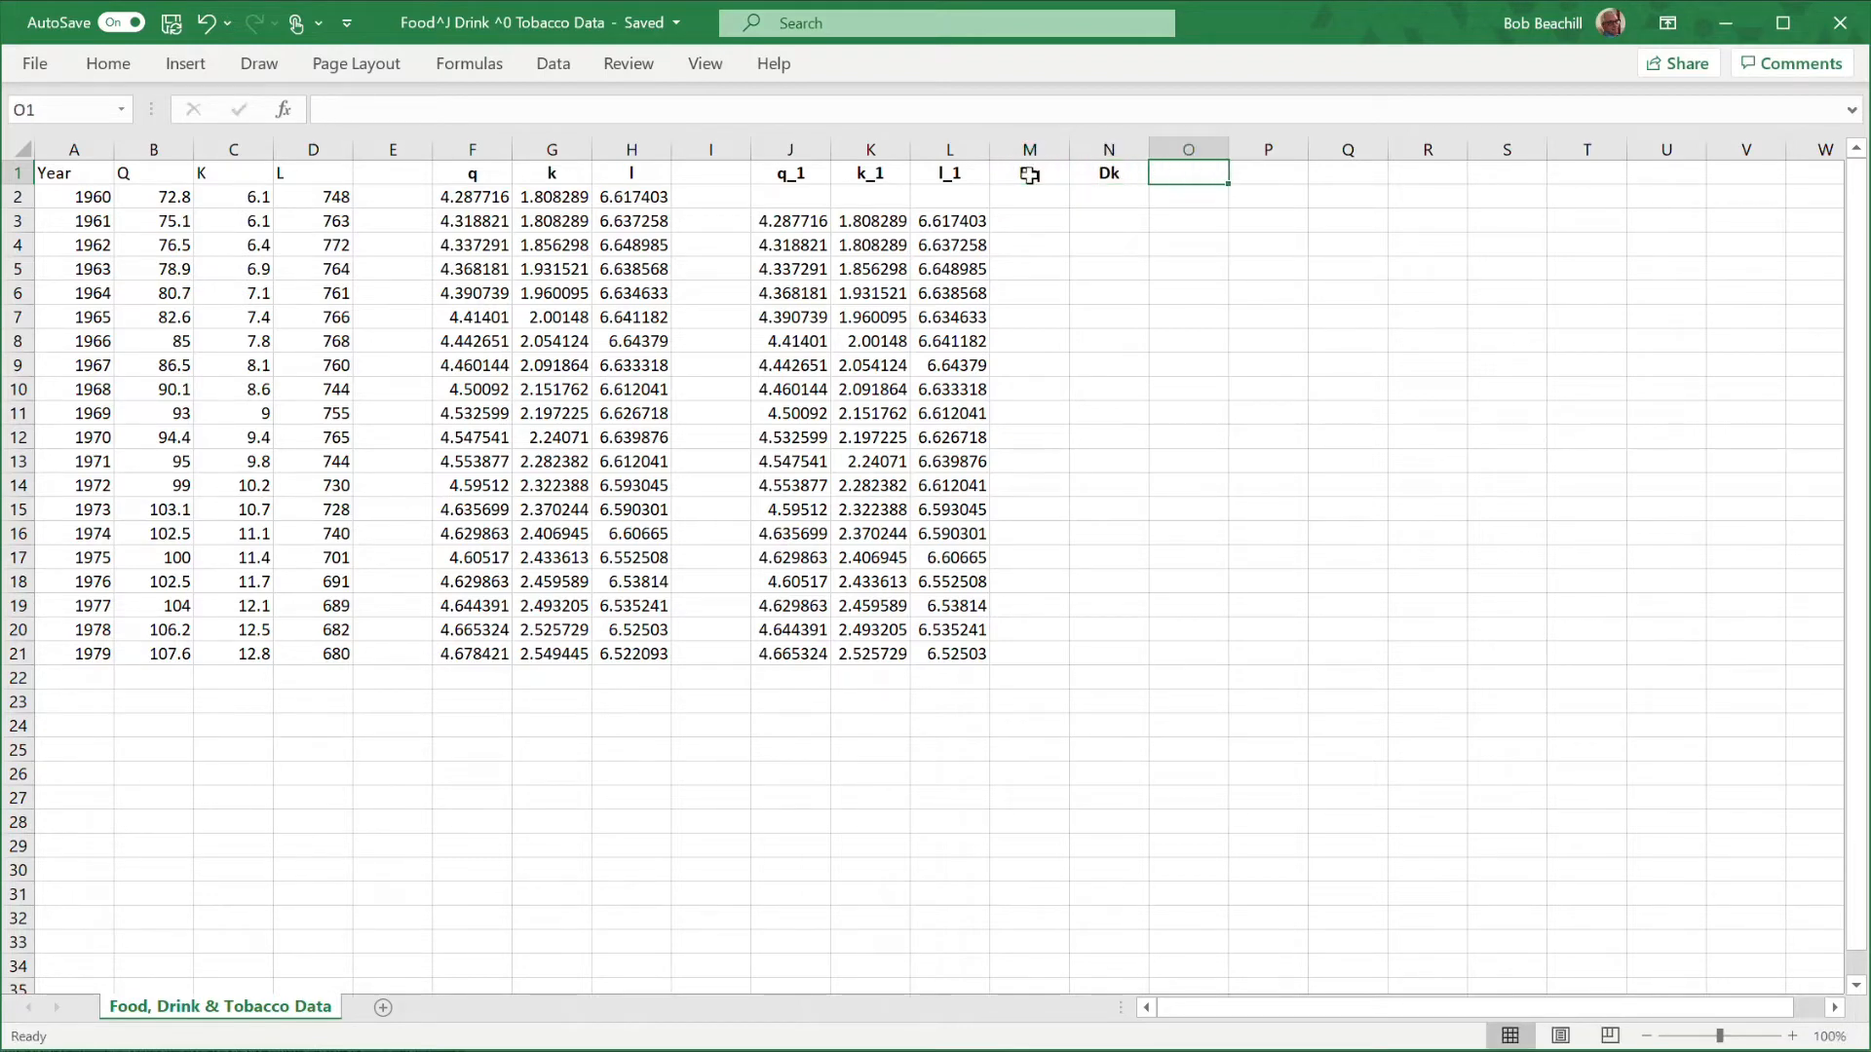
pyautogui.write('Dl')
pyautogui.press('Tab')
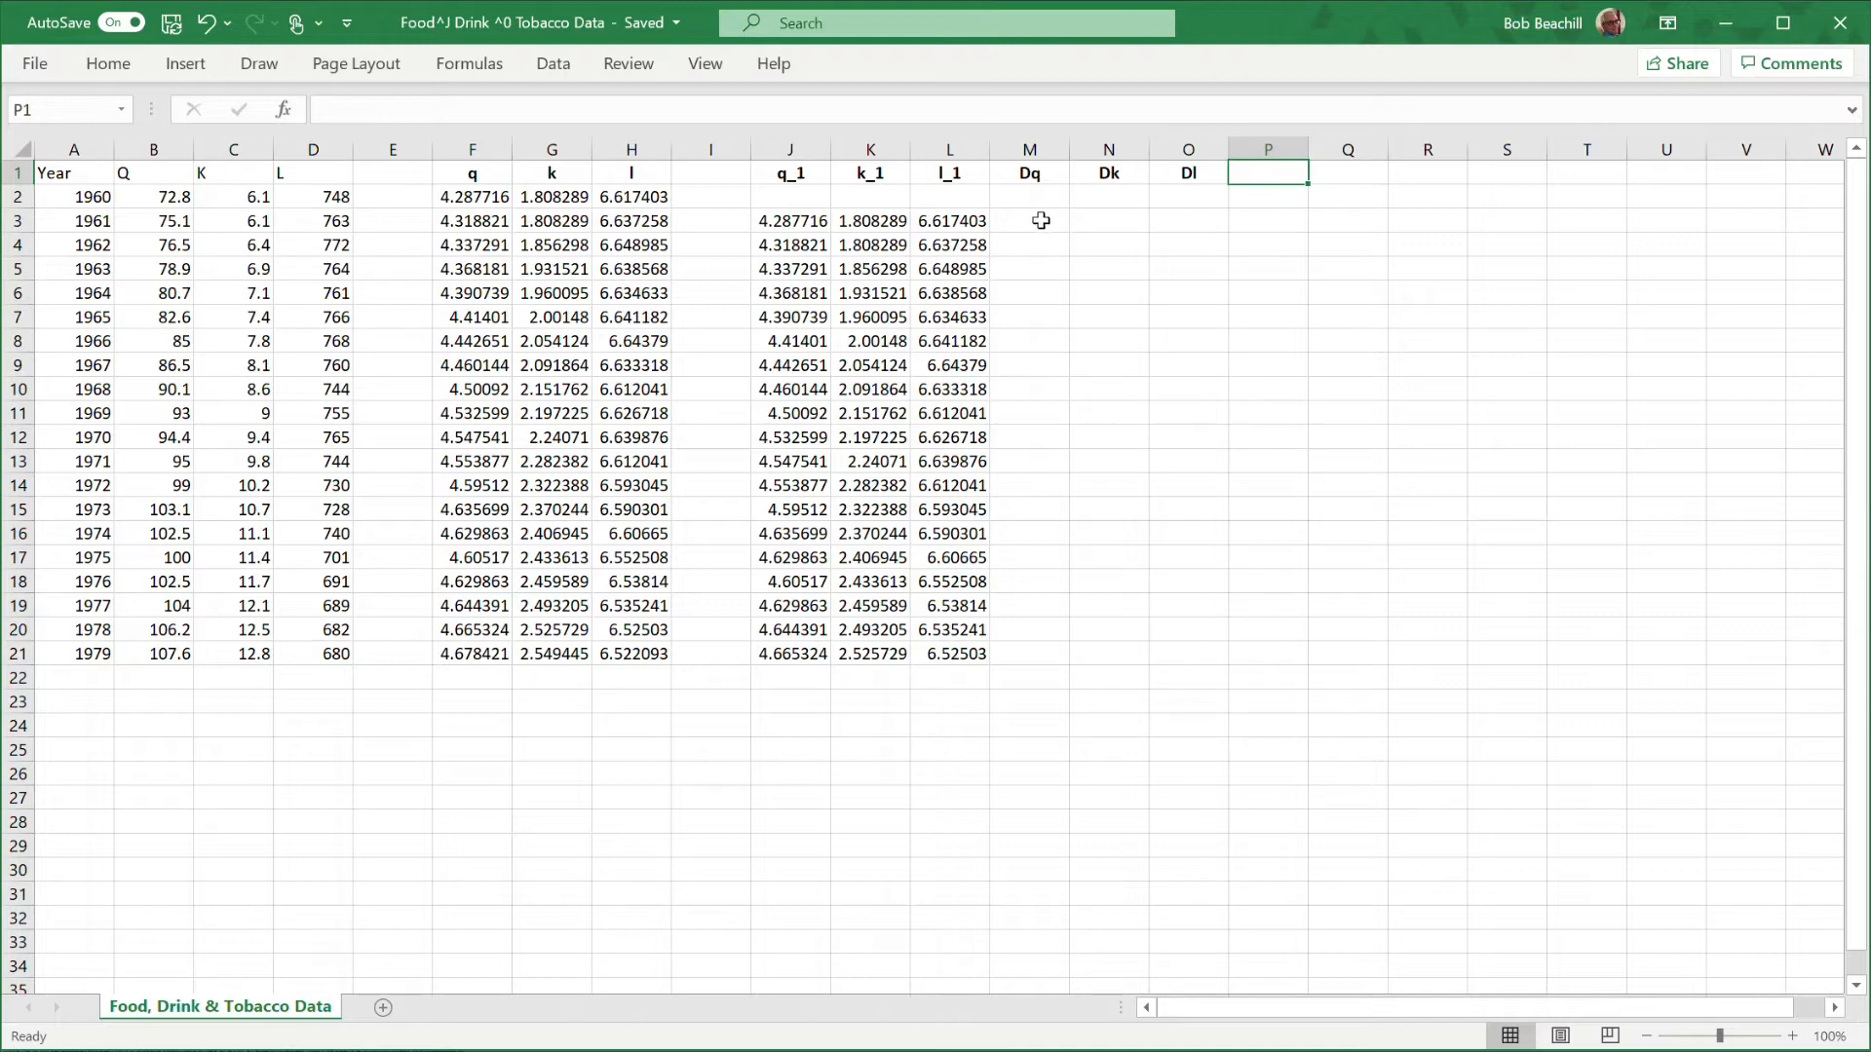
# Enter the formula =F3-J3 in M3 to compute the first Dq difference for 1961.
pyautogui.click(1039, 221)
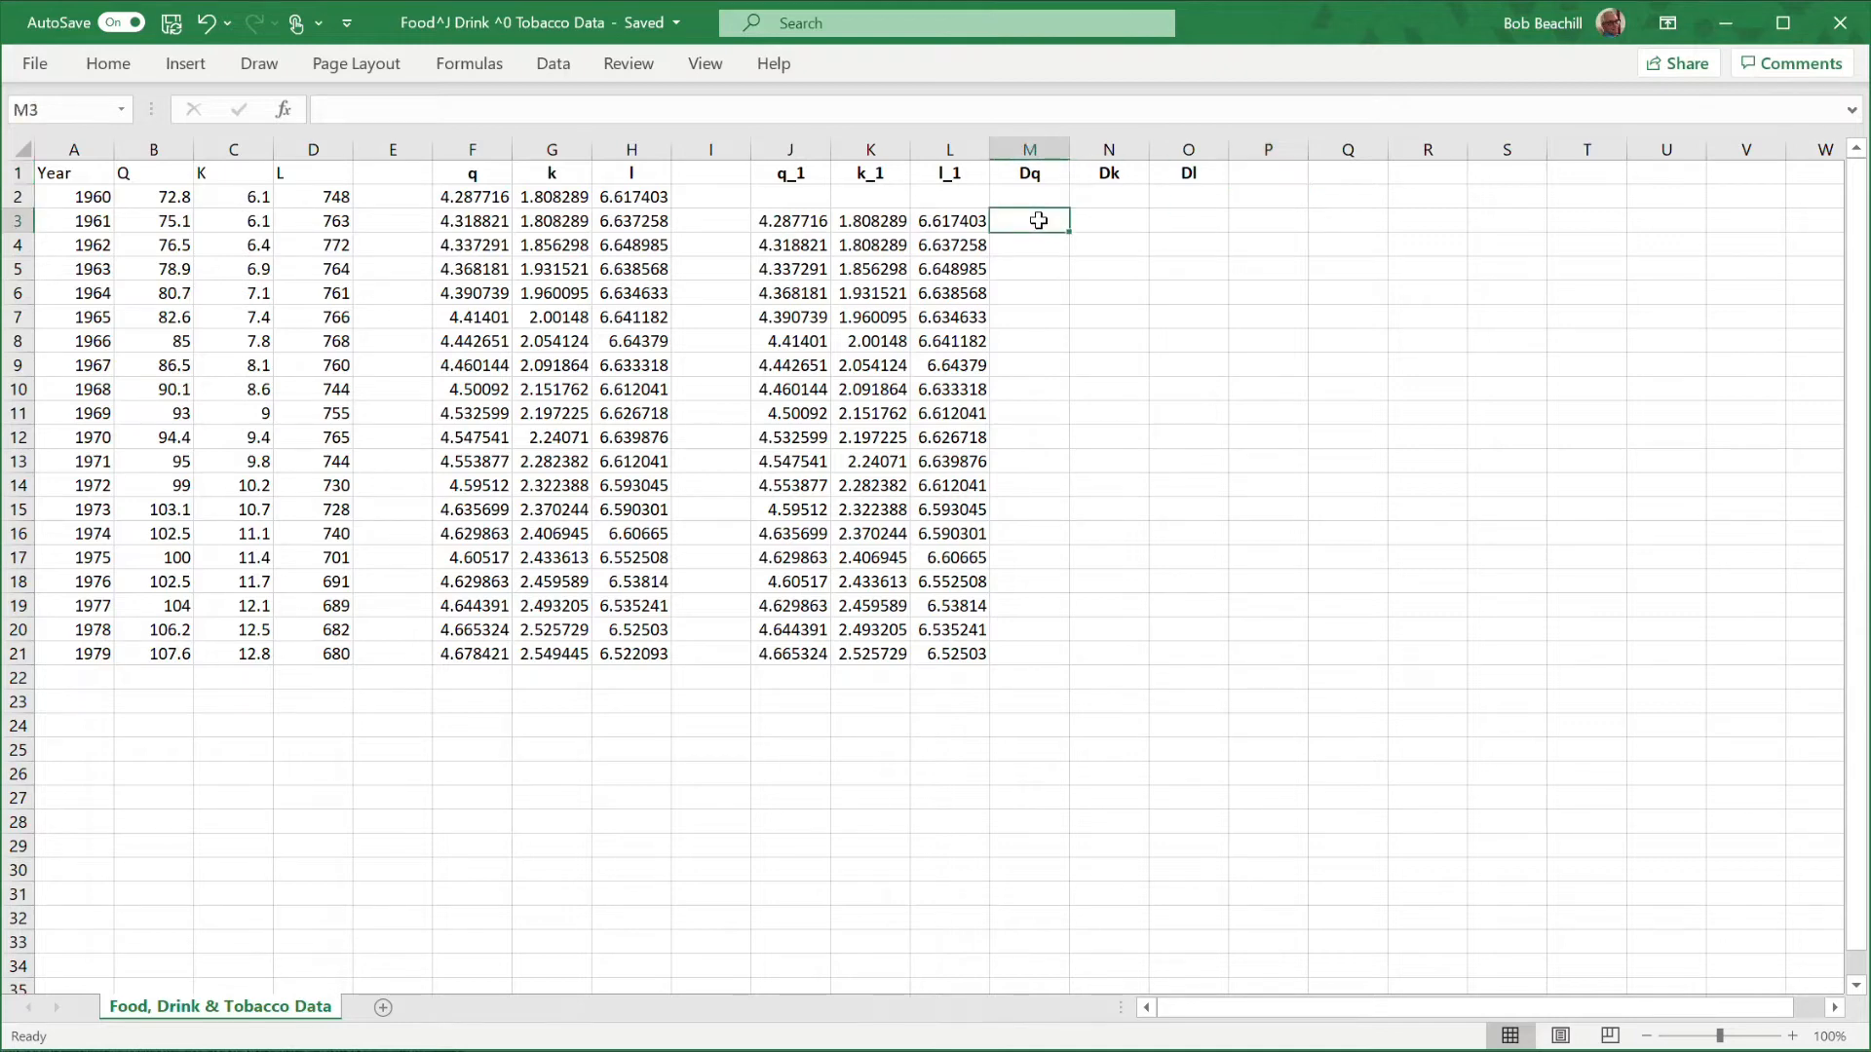
pyautogui.write('=')
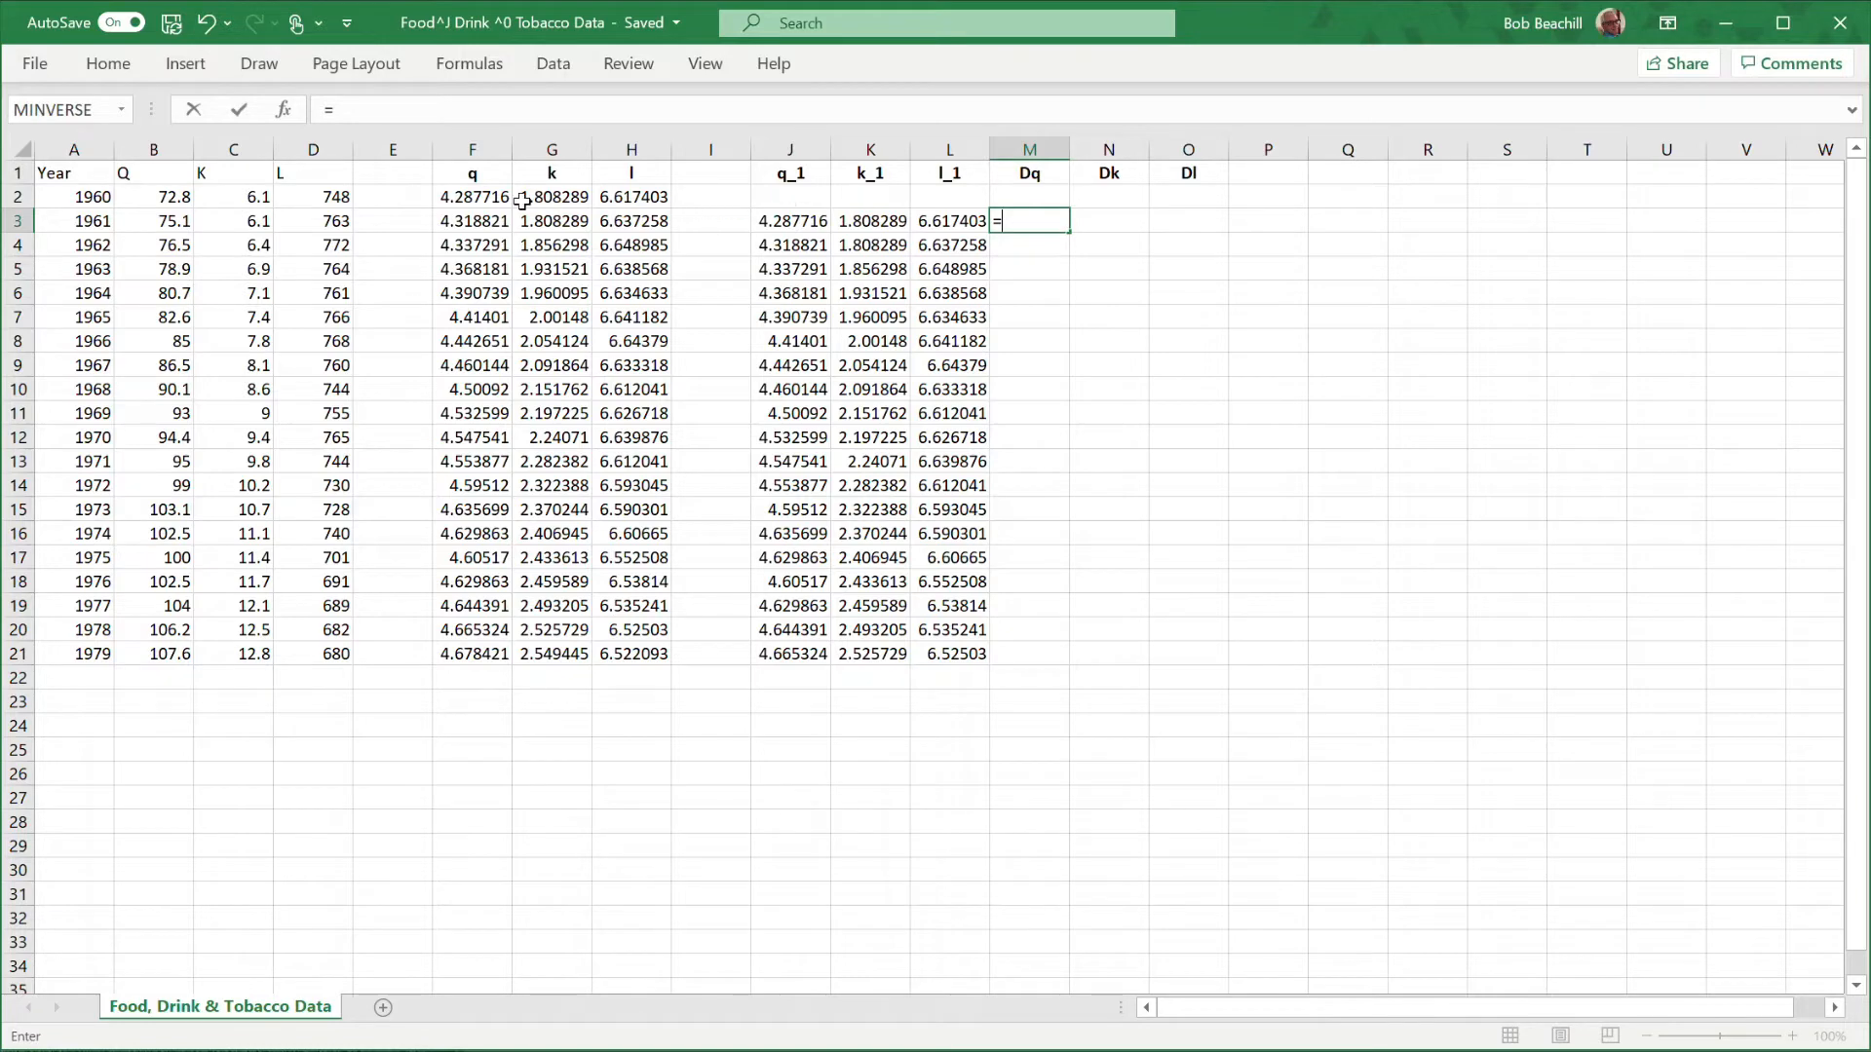
pyautogui.click(467, 222)
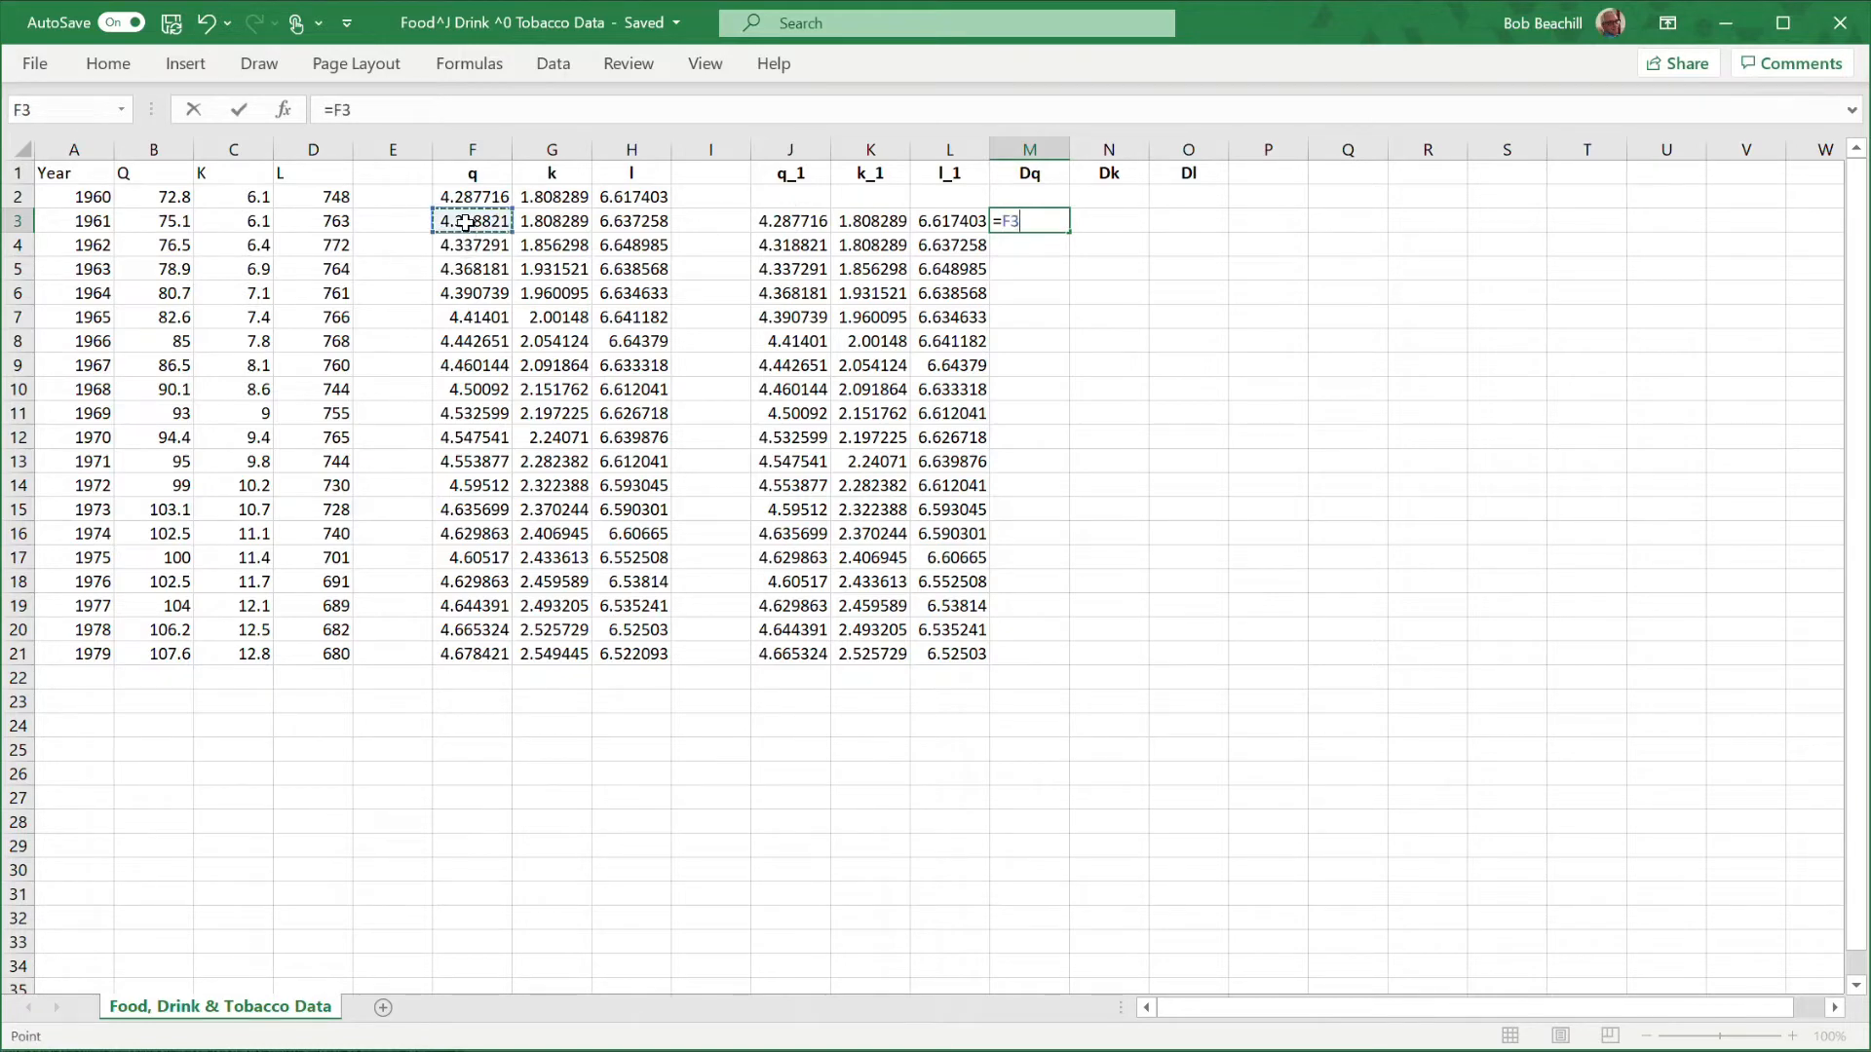
pyautogui.write('-')
pyautogui.click(791, 221)
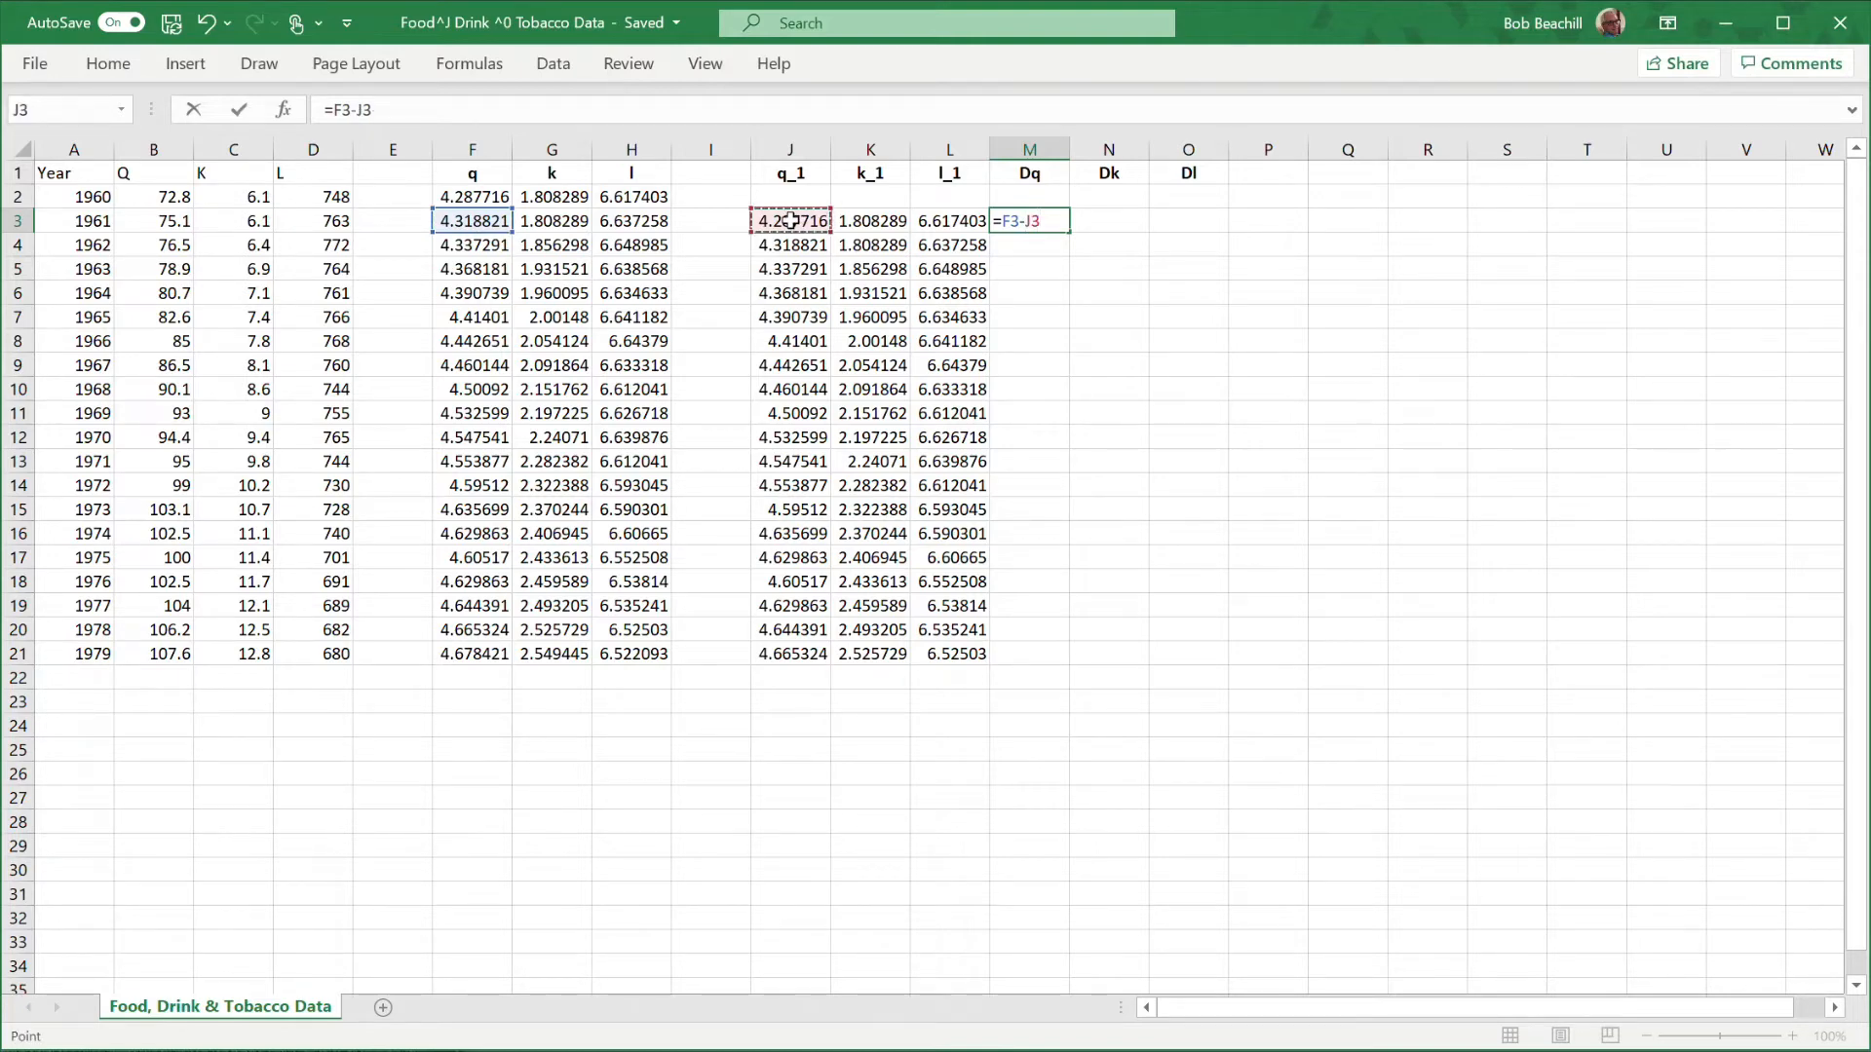
pyautogui.press('Return')
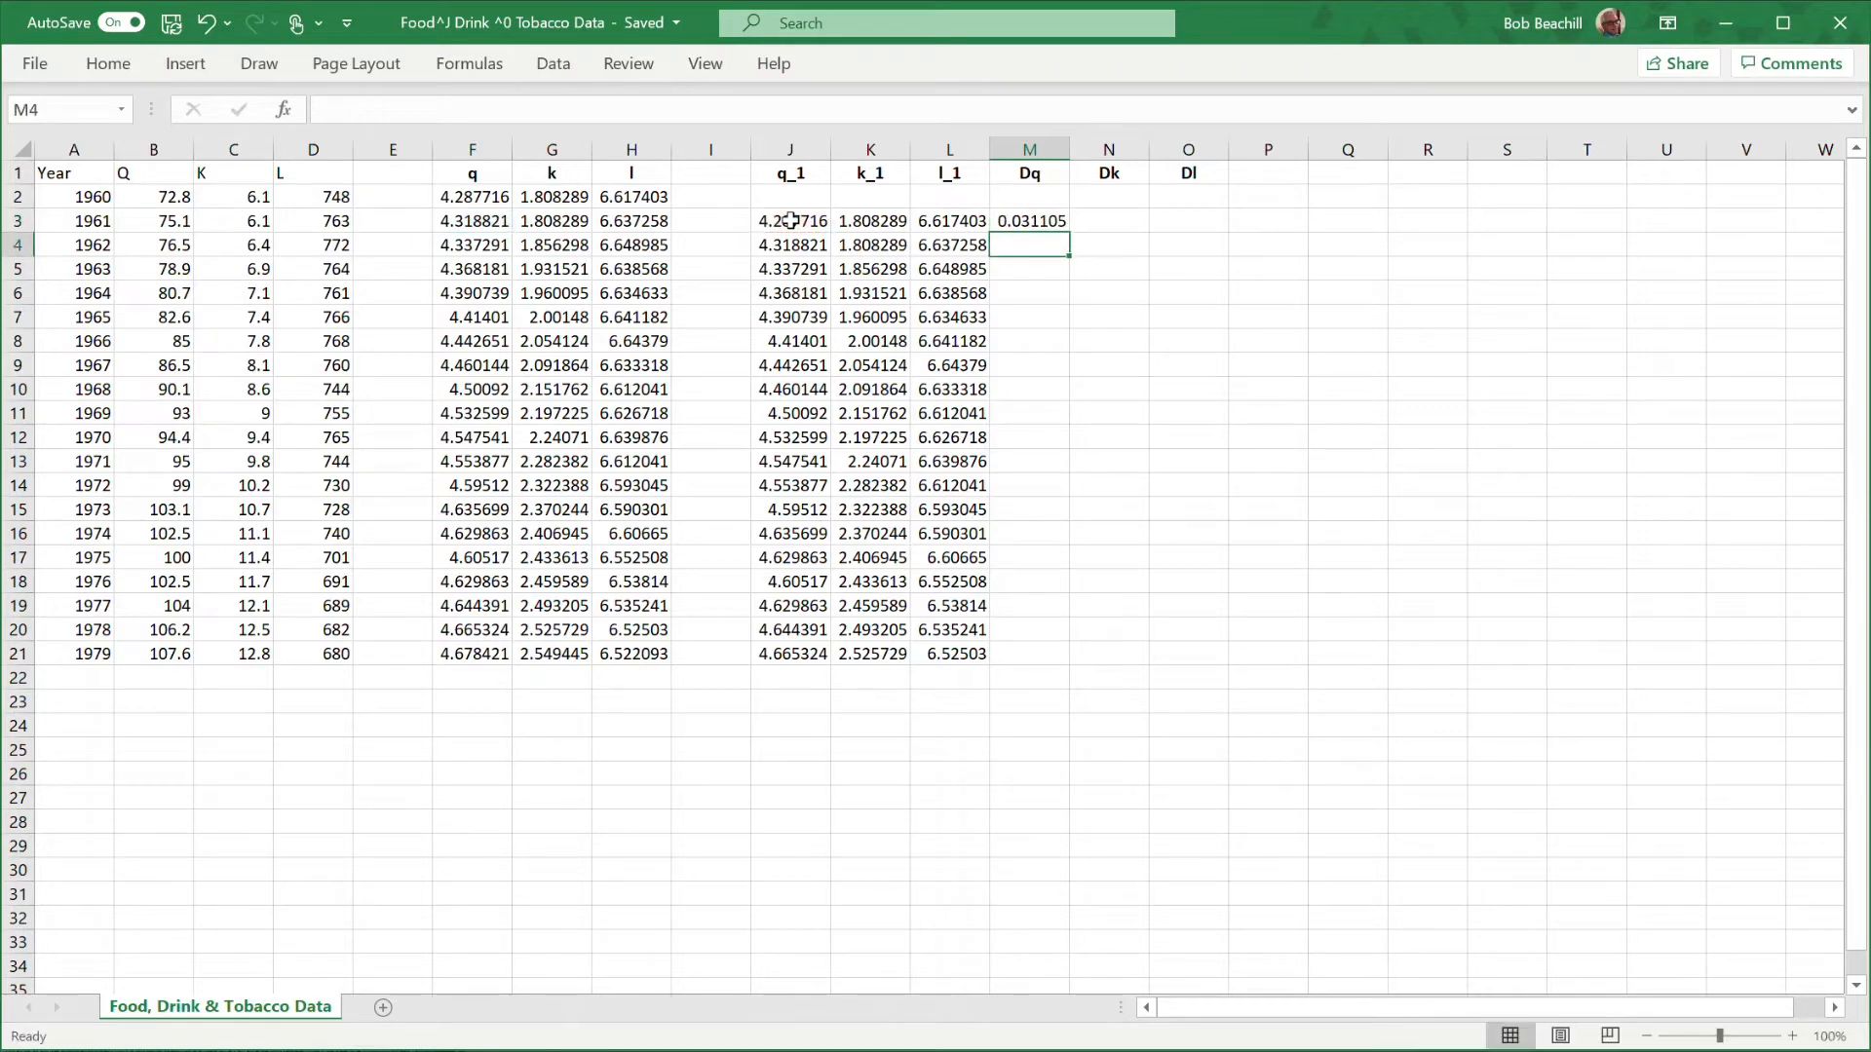
# Fill the difference formula in M3 across to O3 and down through row 21.
pyautogui.click(1044, 223)
pyautogui.moveTo(1068, 233); pyautogui.dragTo(1211, 234)
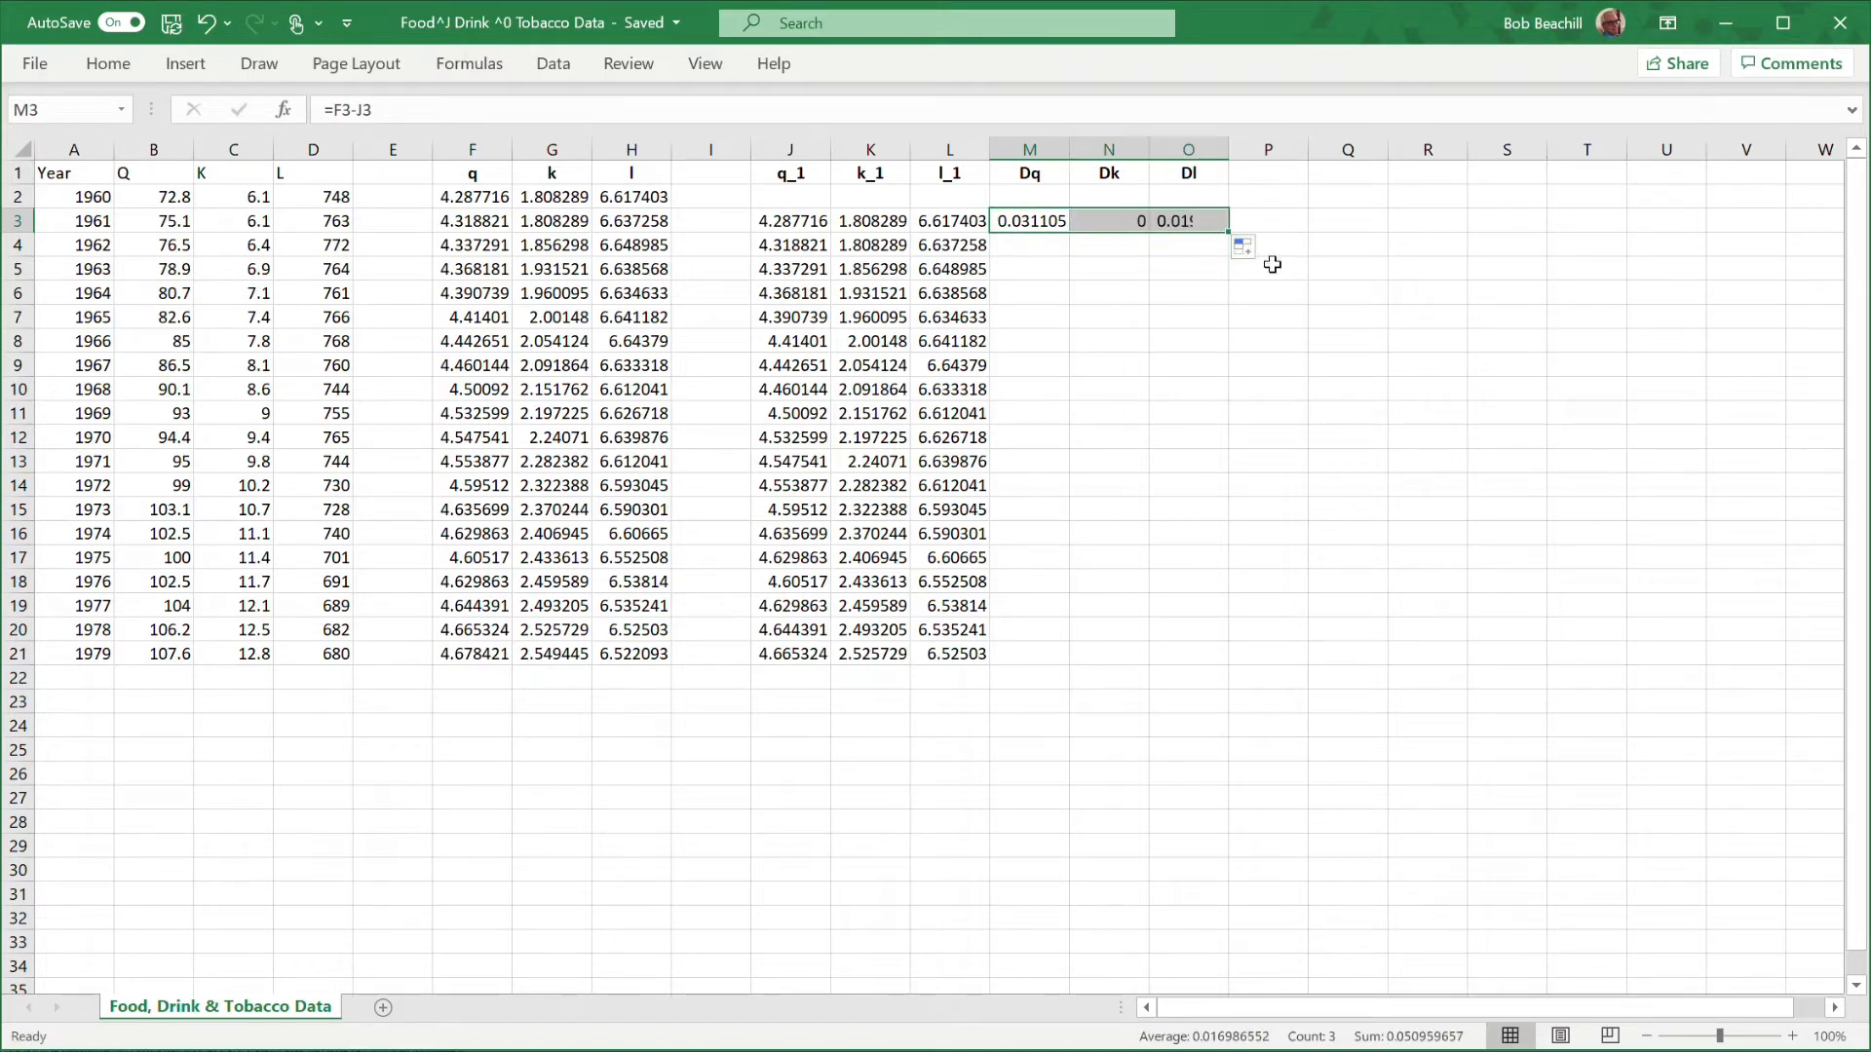
pyautogui.click(1122, 220)
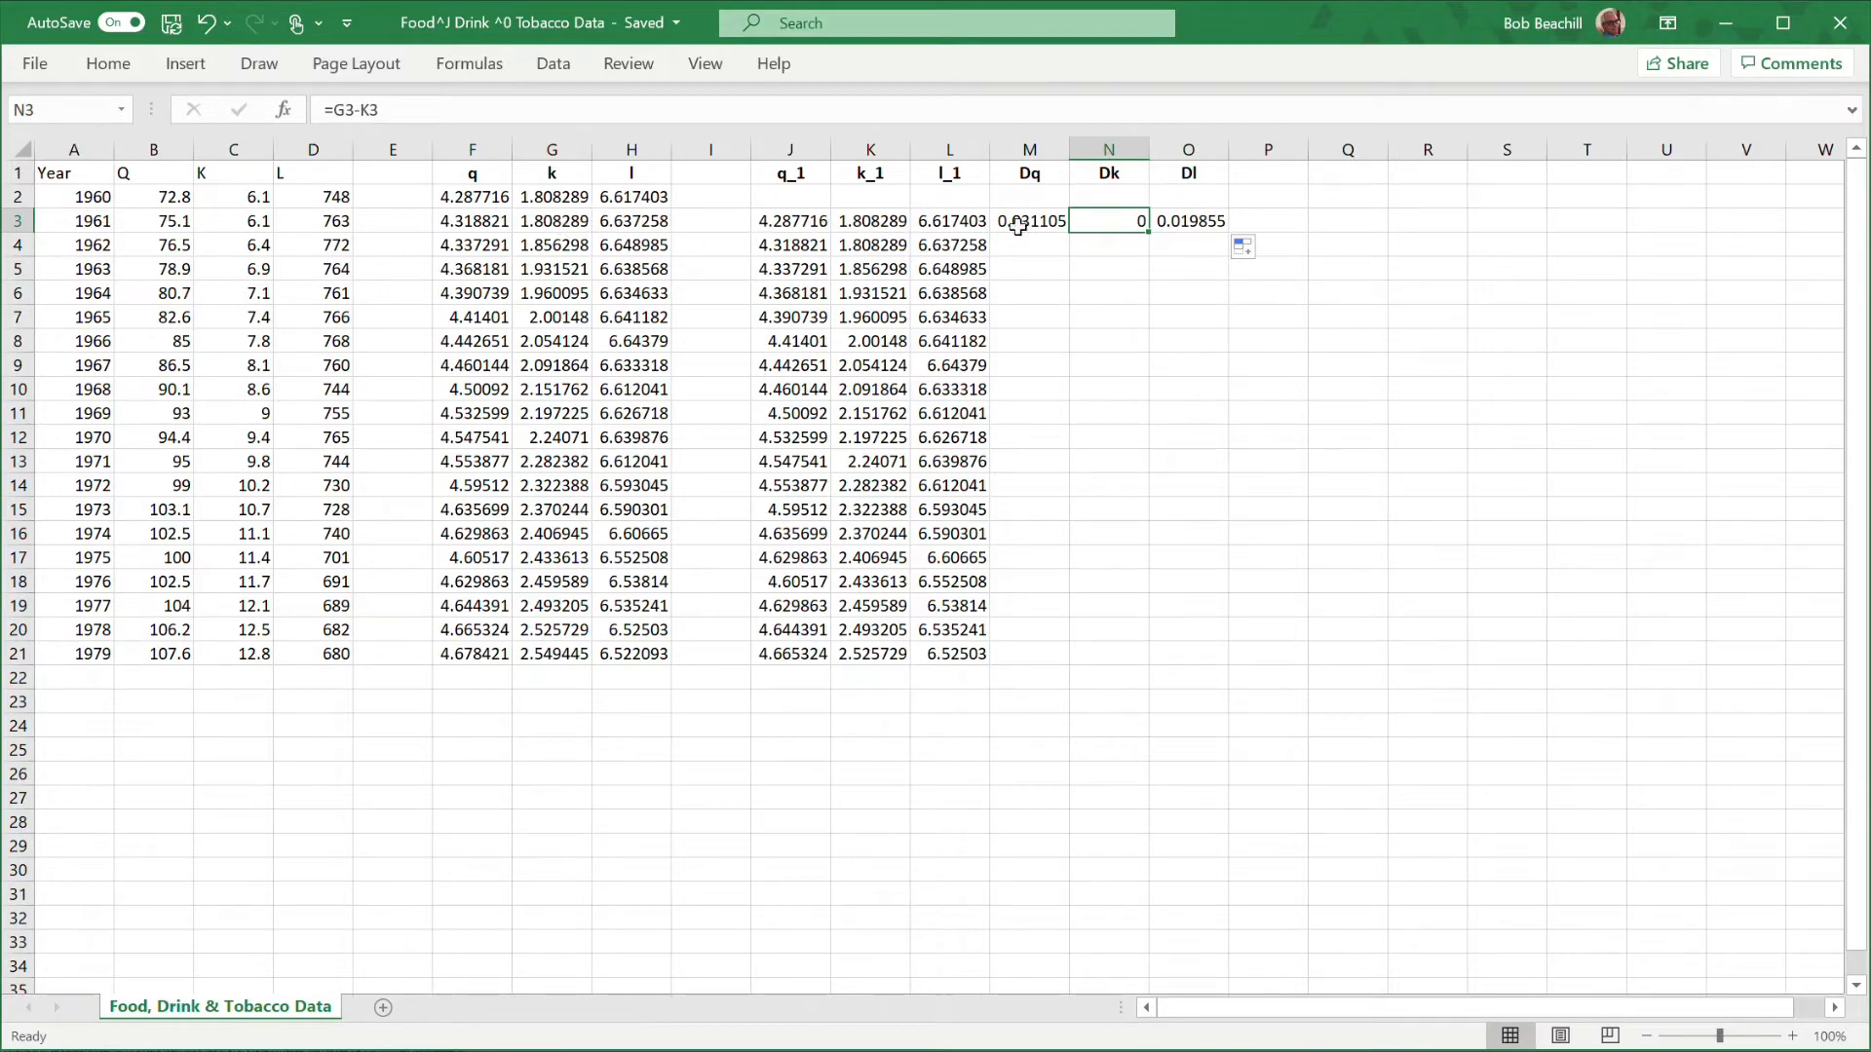
pyautogui.click(1200, 223)
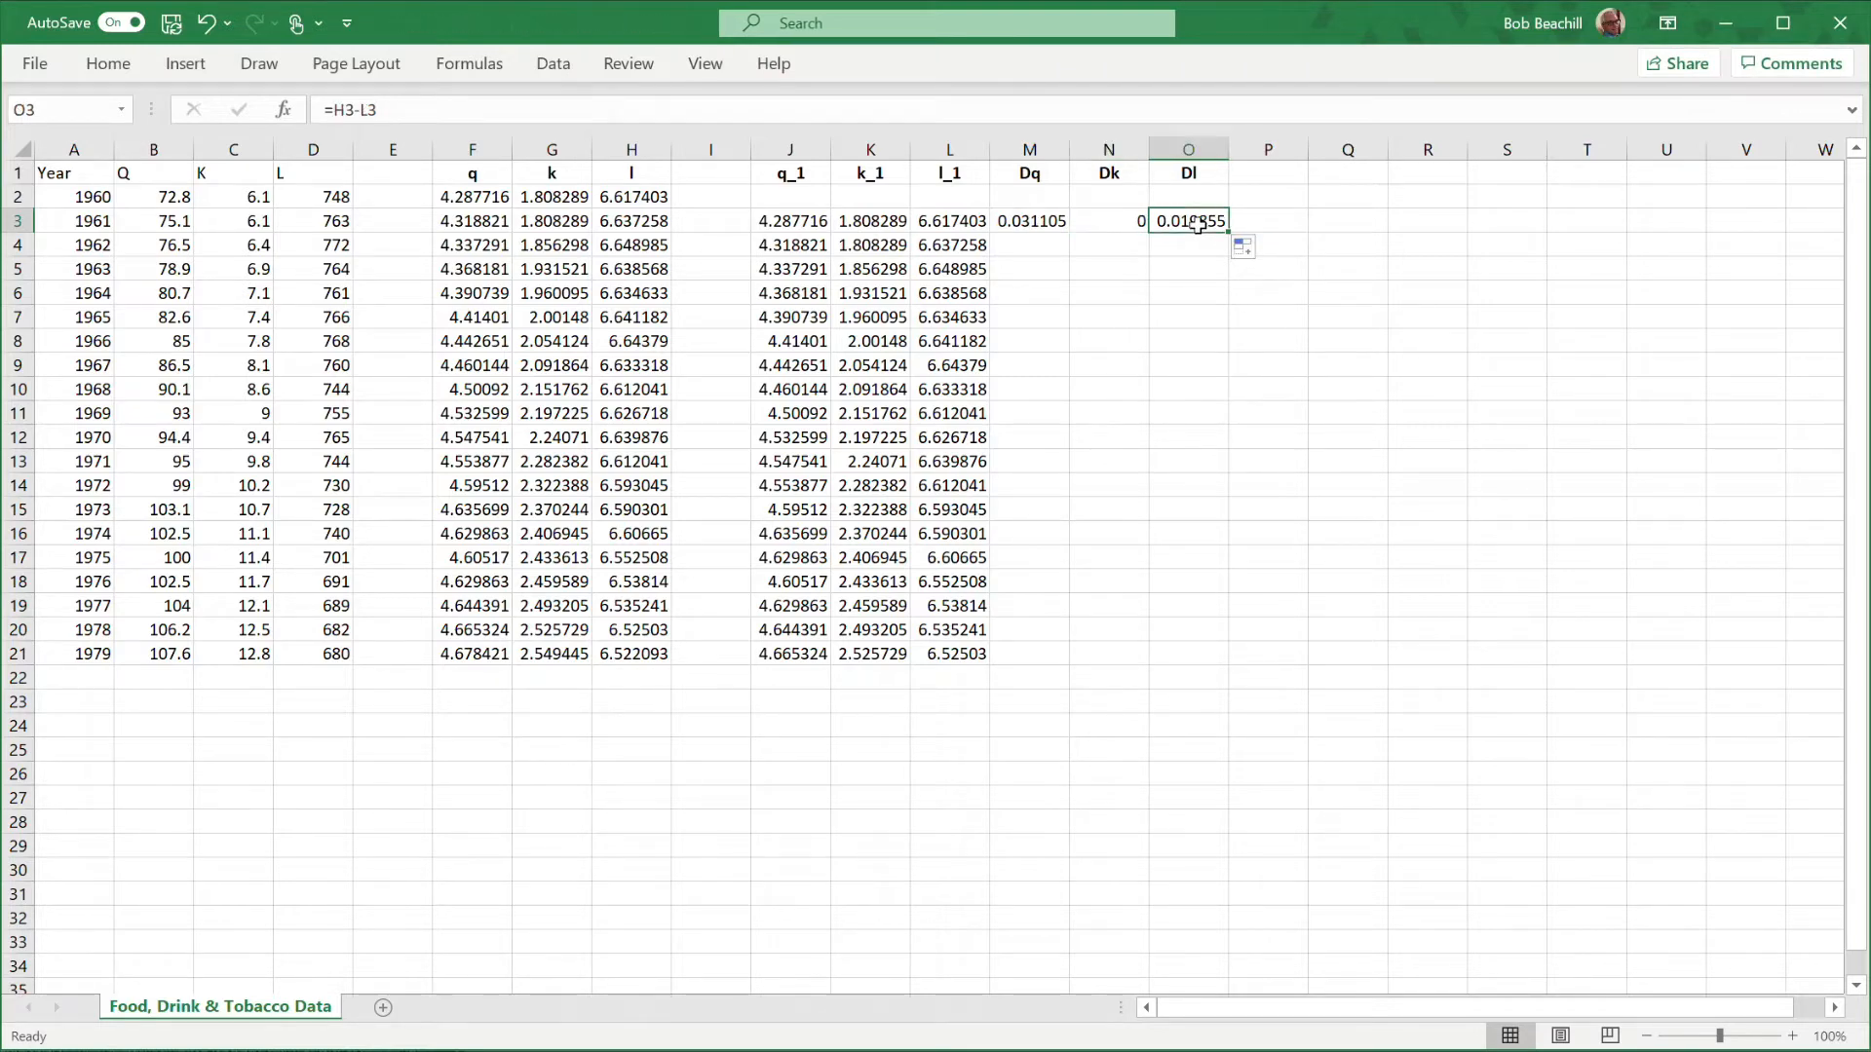
pyautogui.click(1174, 317)
pyautogui.moveTo(1035, 224); pyautogui.dragTo(1259, 663)
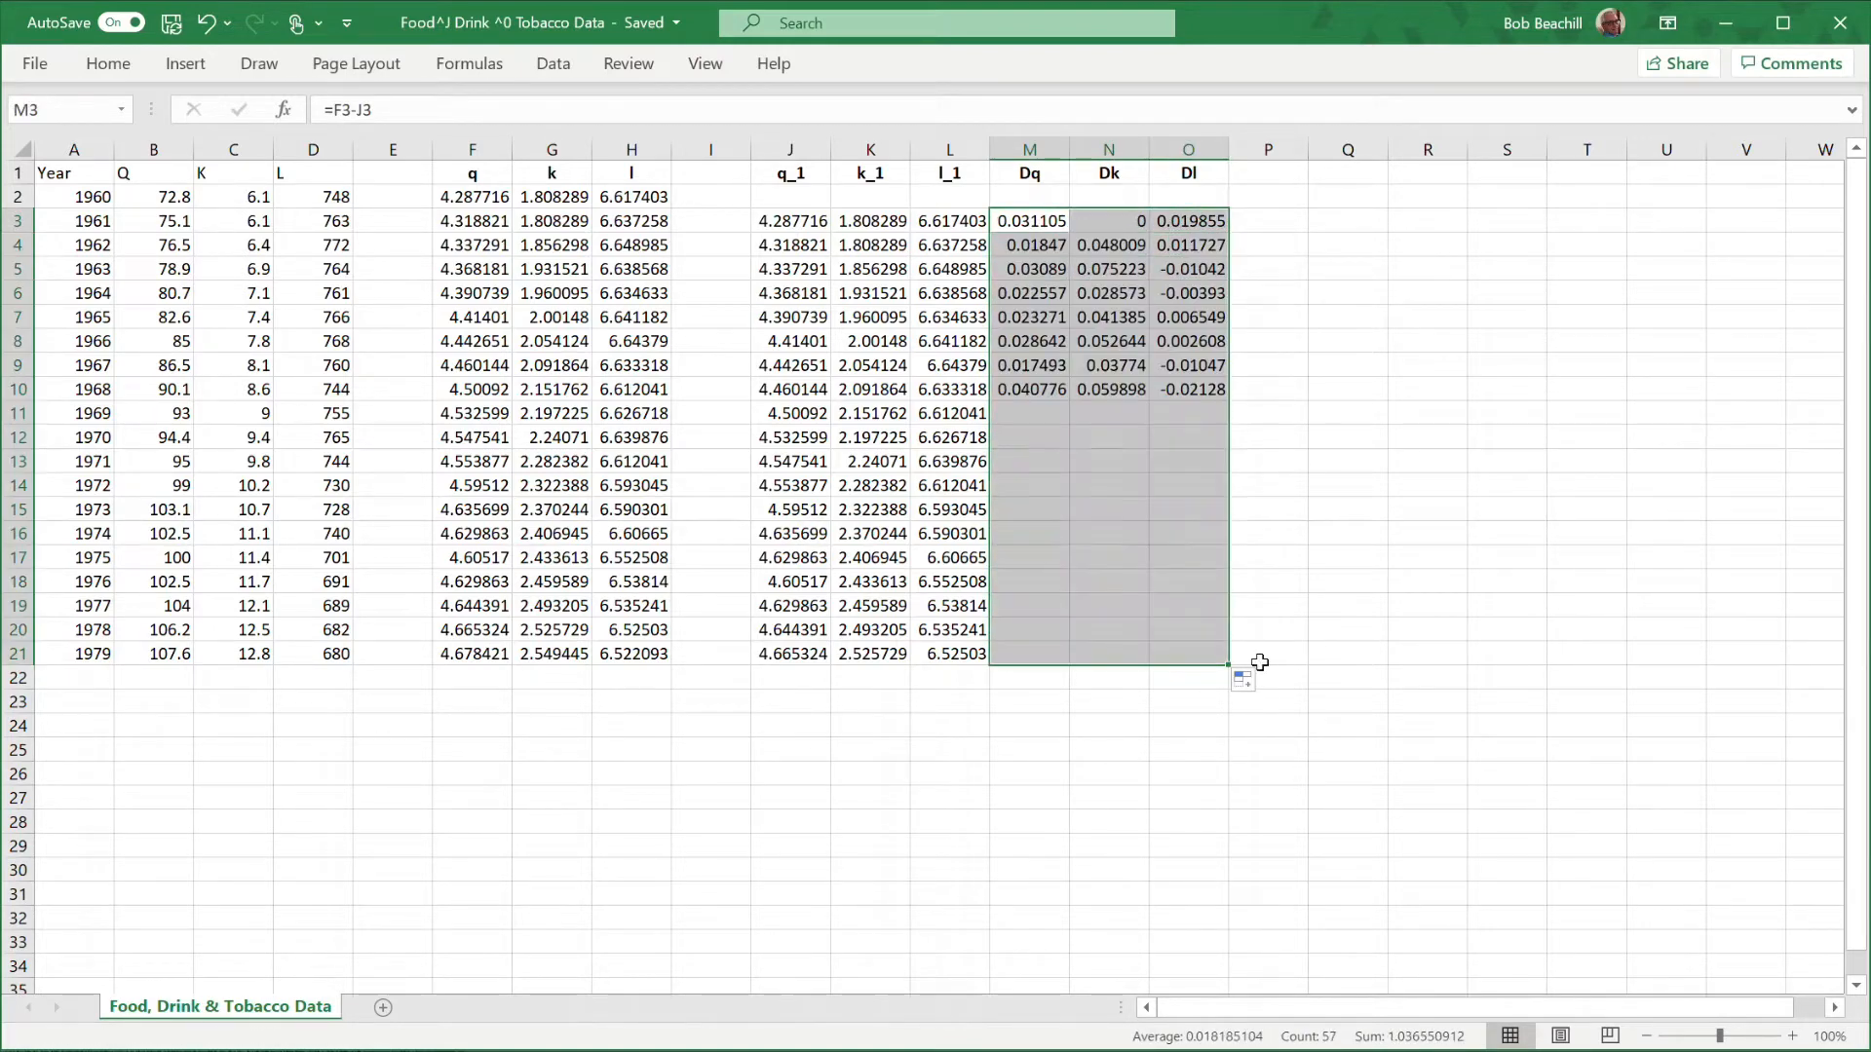
pyautogui.click(1423, 528)
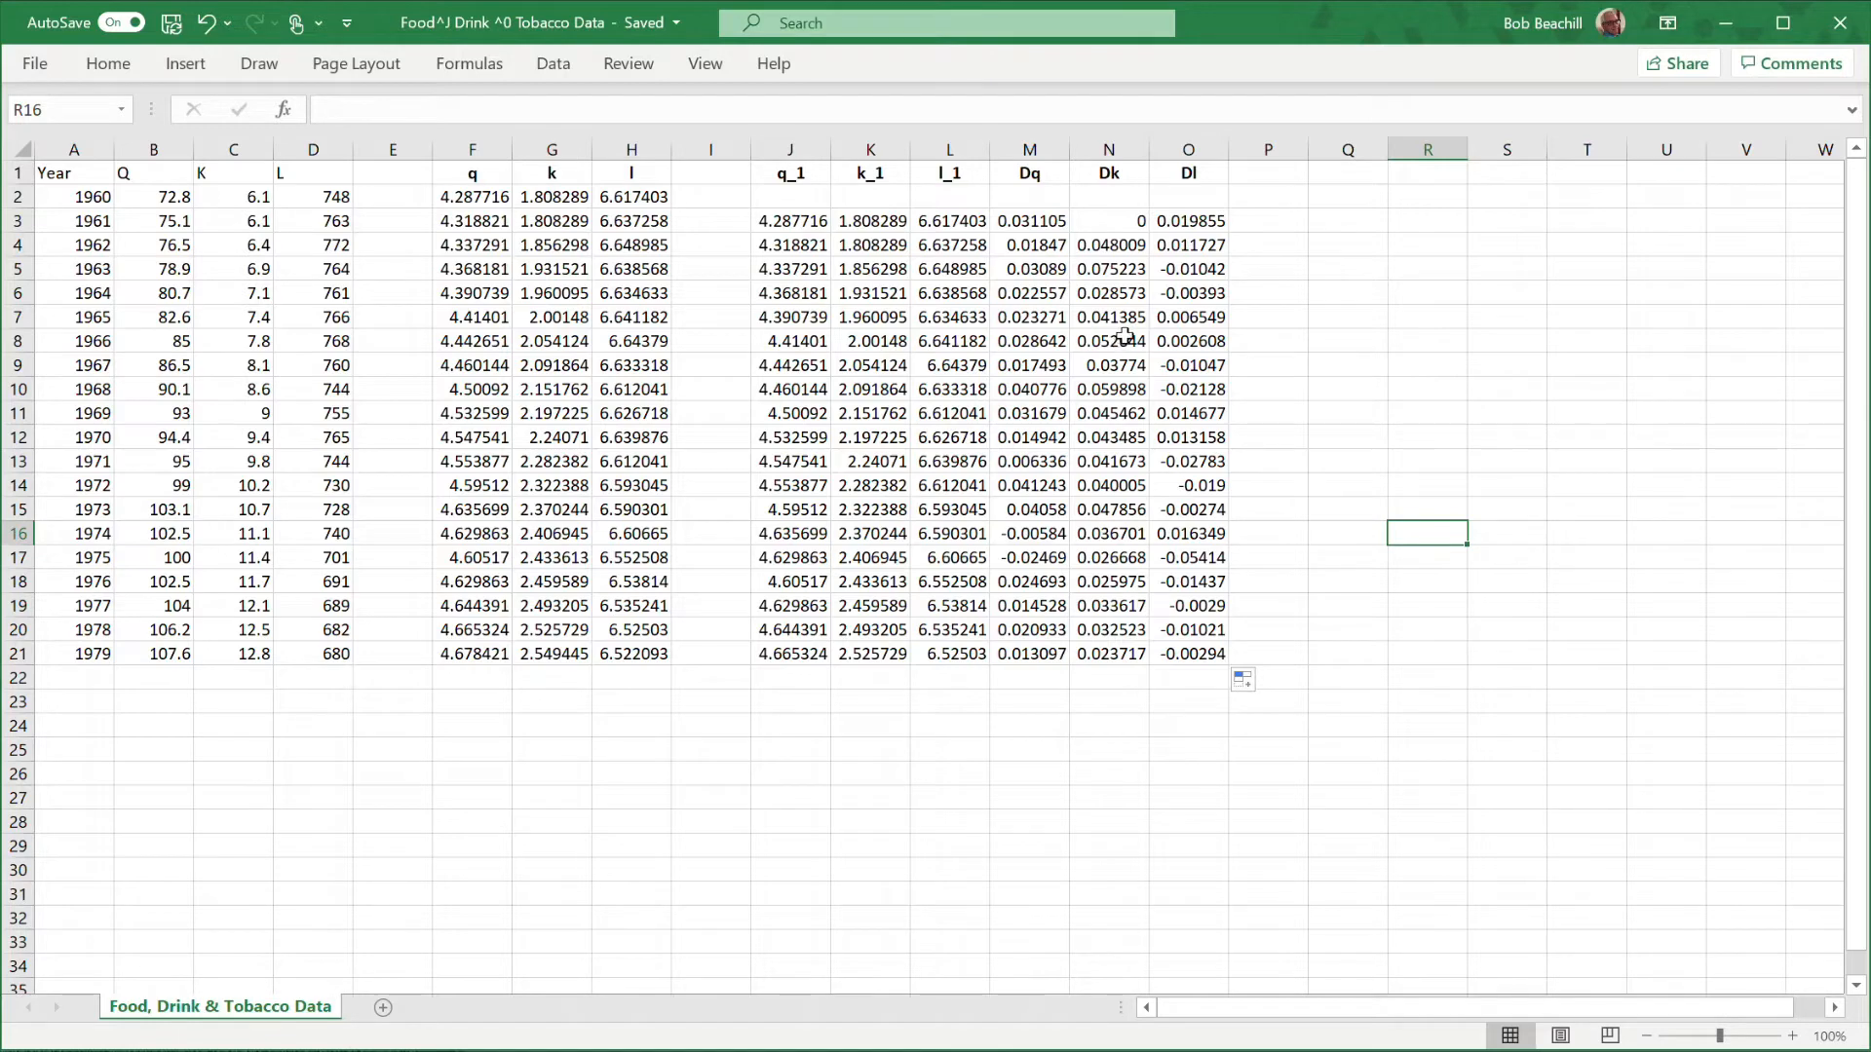
# Move the Dq column in front of the q_1 column at J, shifting the lagged columns right.
pyautogui.click(1029, 149)
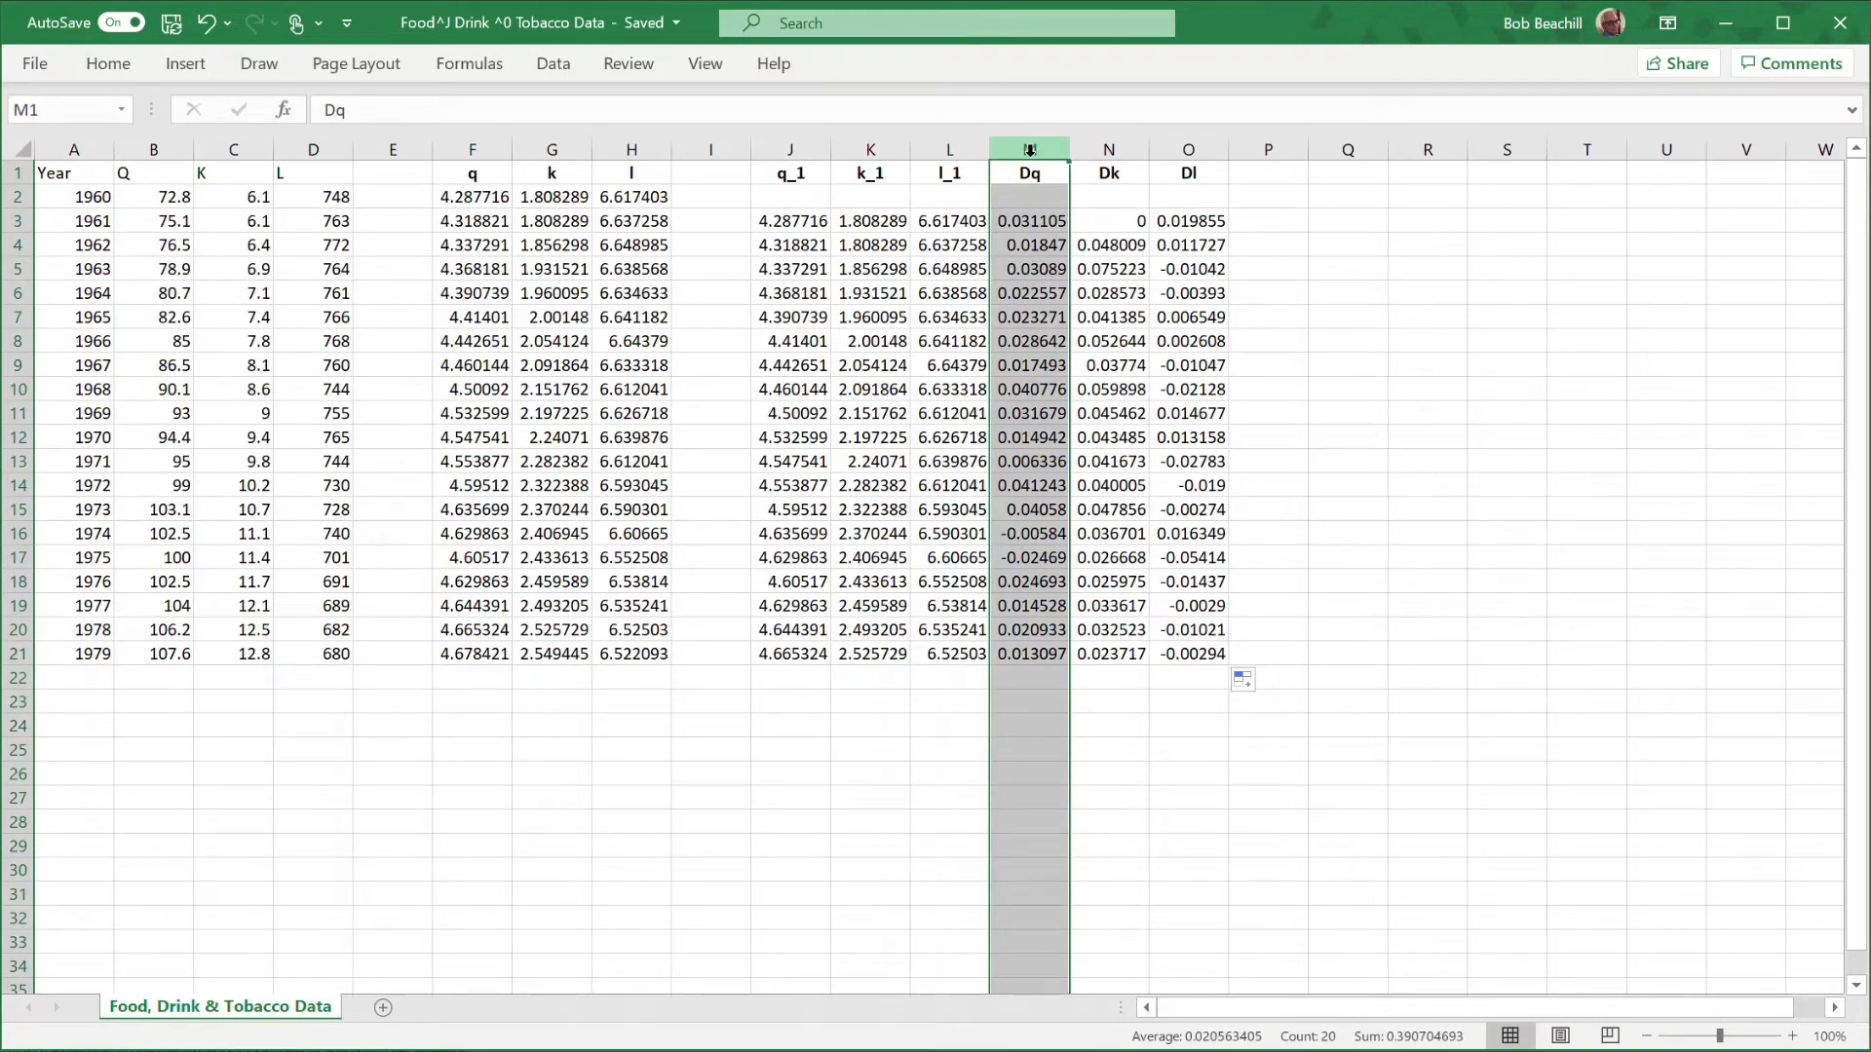
pyautogui.click(1321, 265)
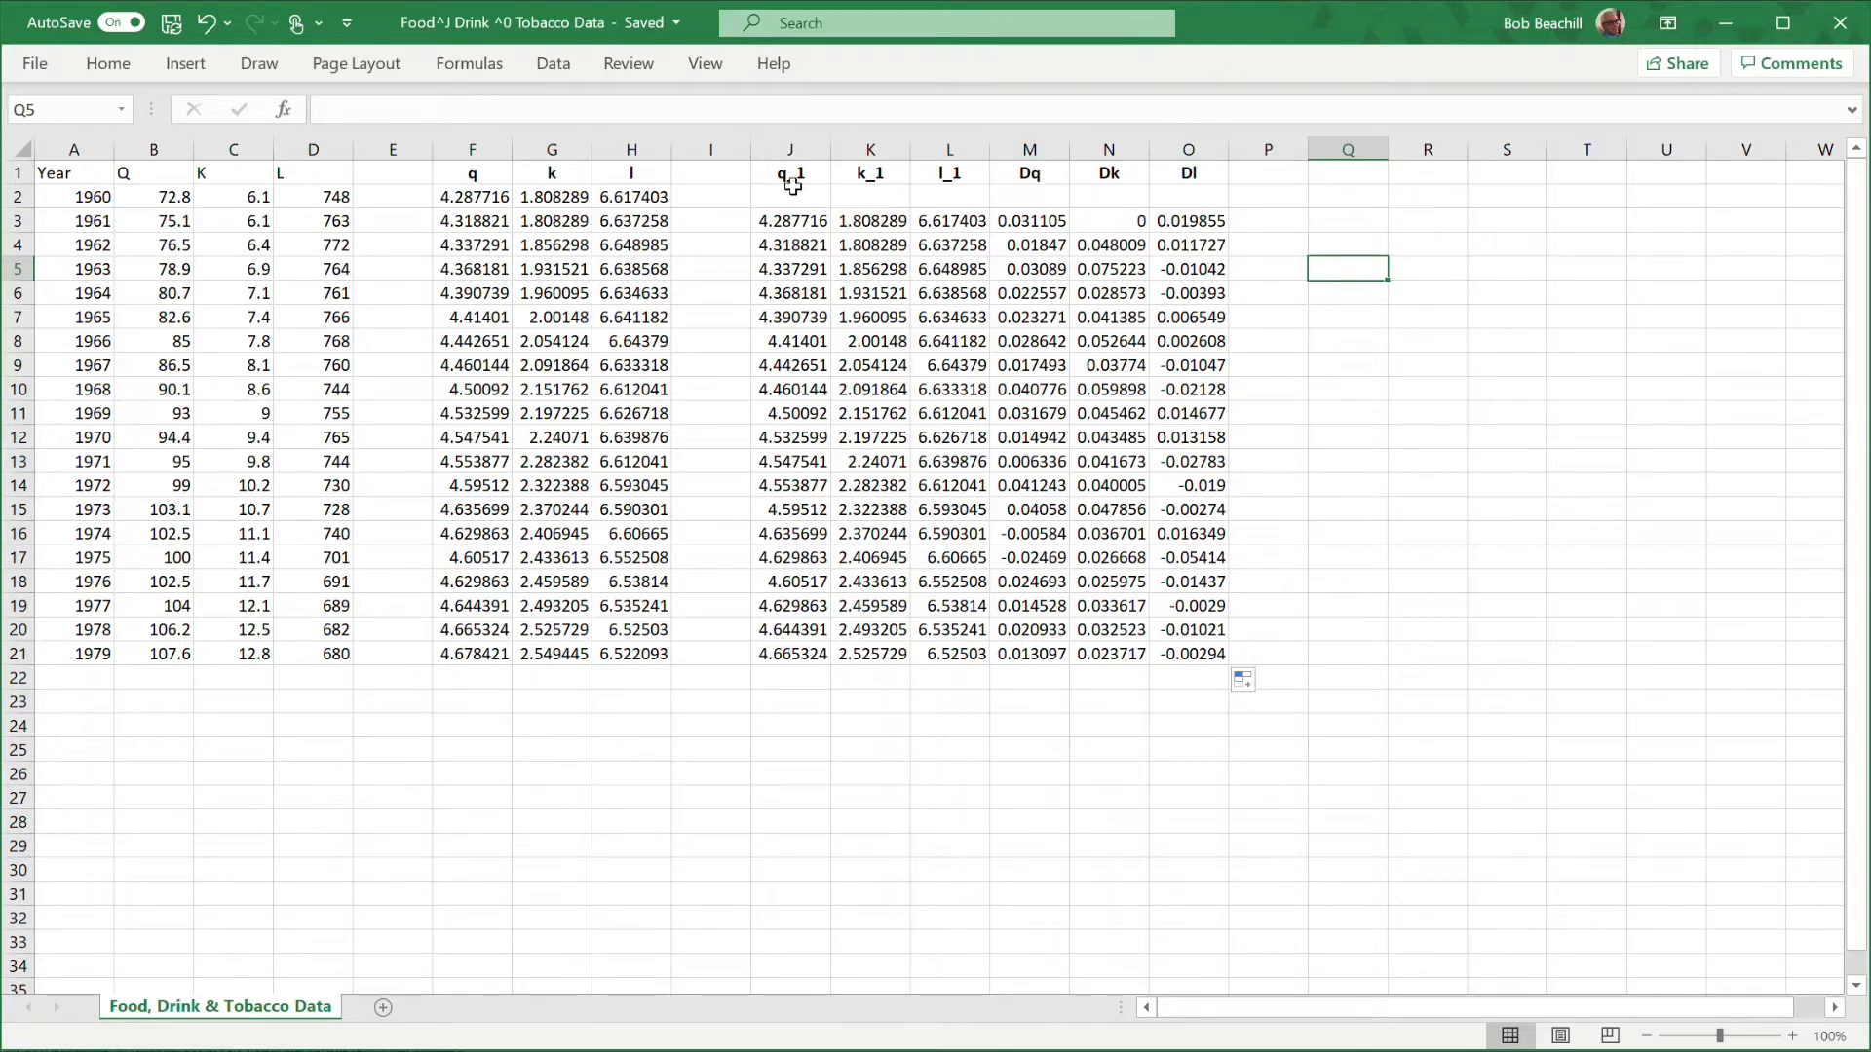
pyautogui.click(1029, 149)
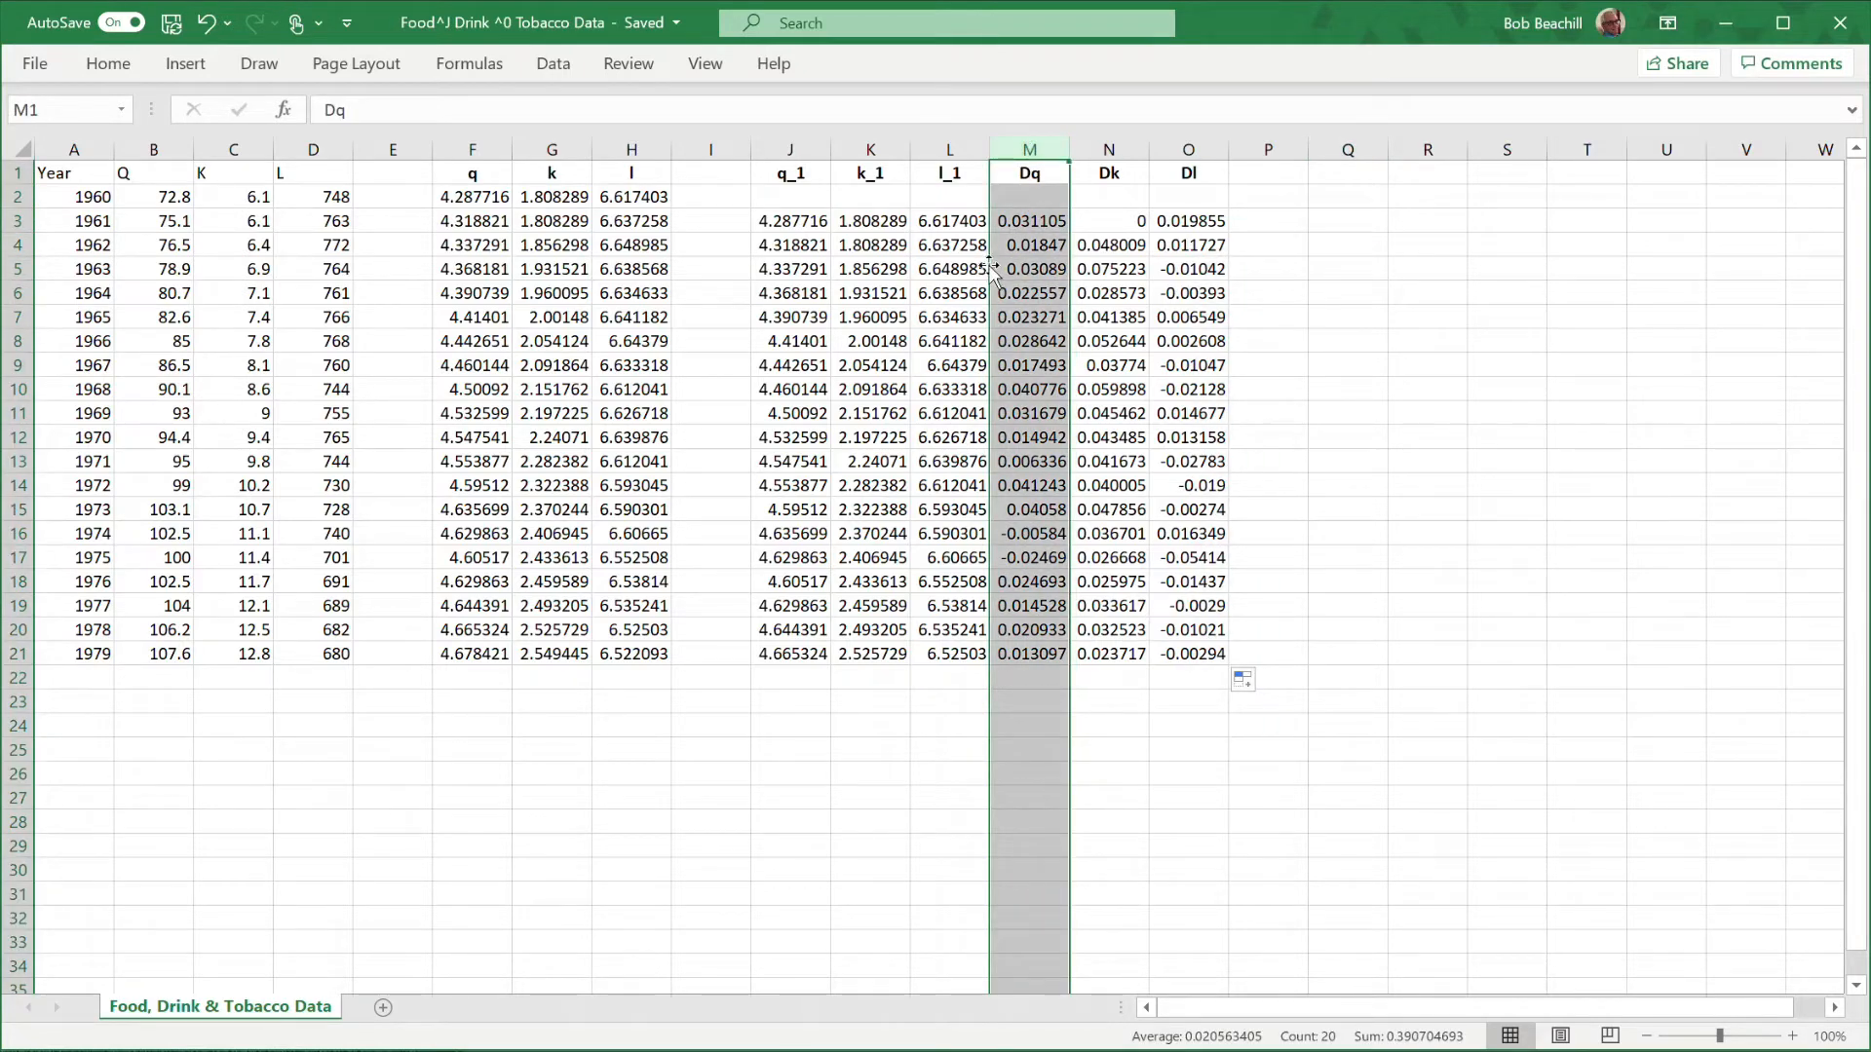
pyautogui.moveTo(991, 268); pyautogui.dragTo(789, 289)
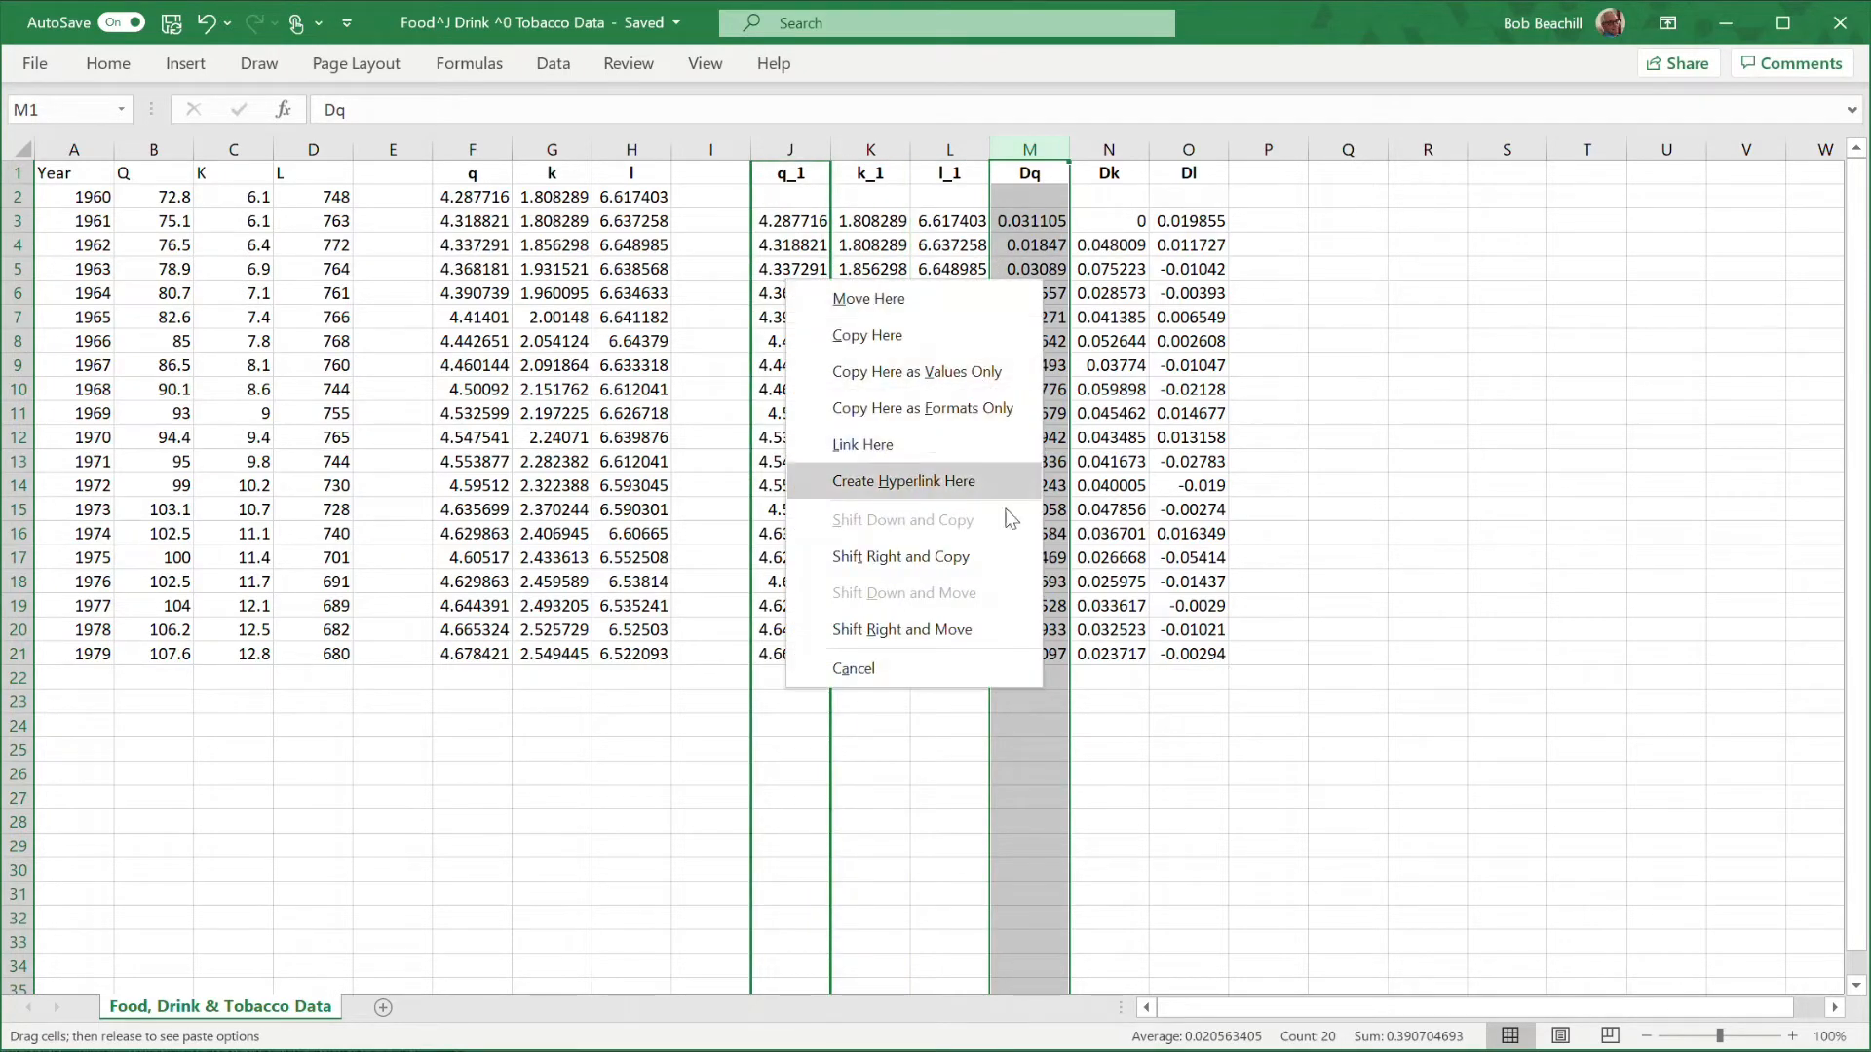
pyautogui.click(928, 629)
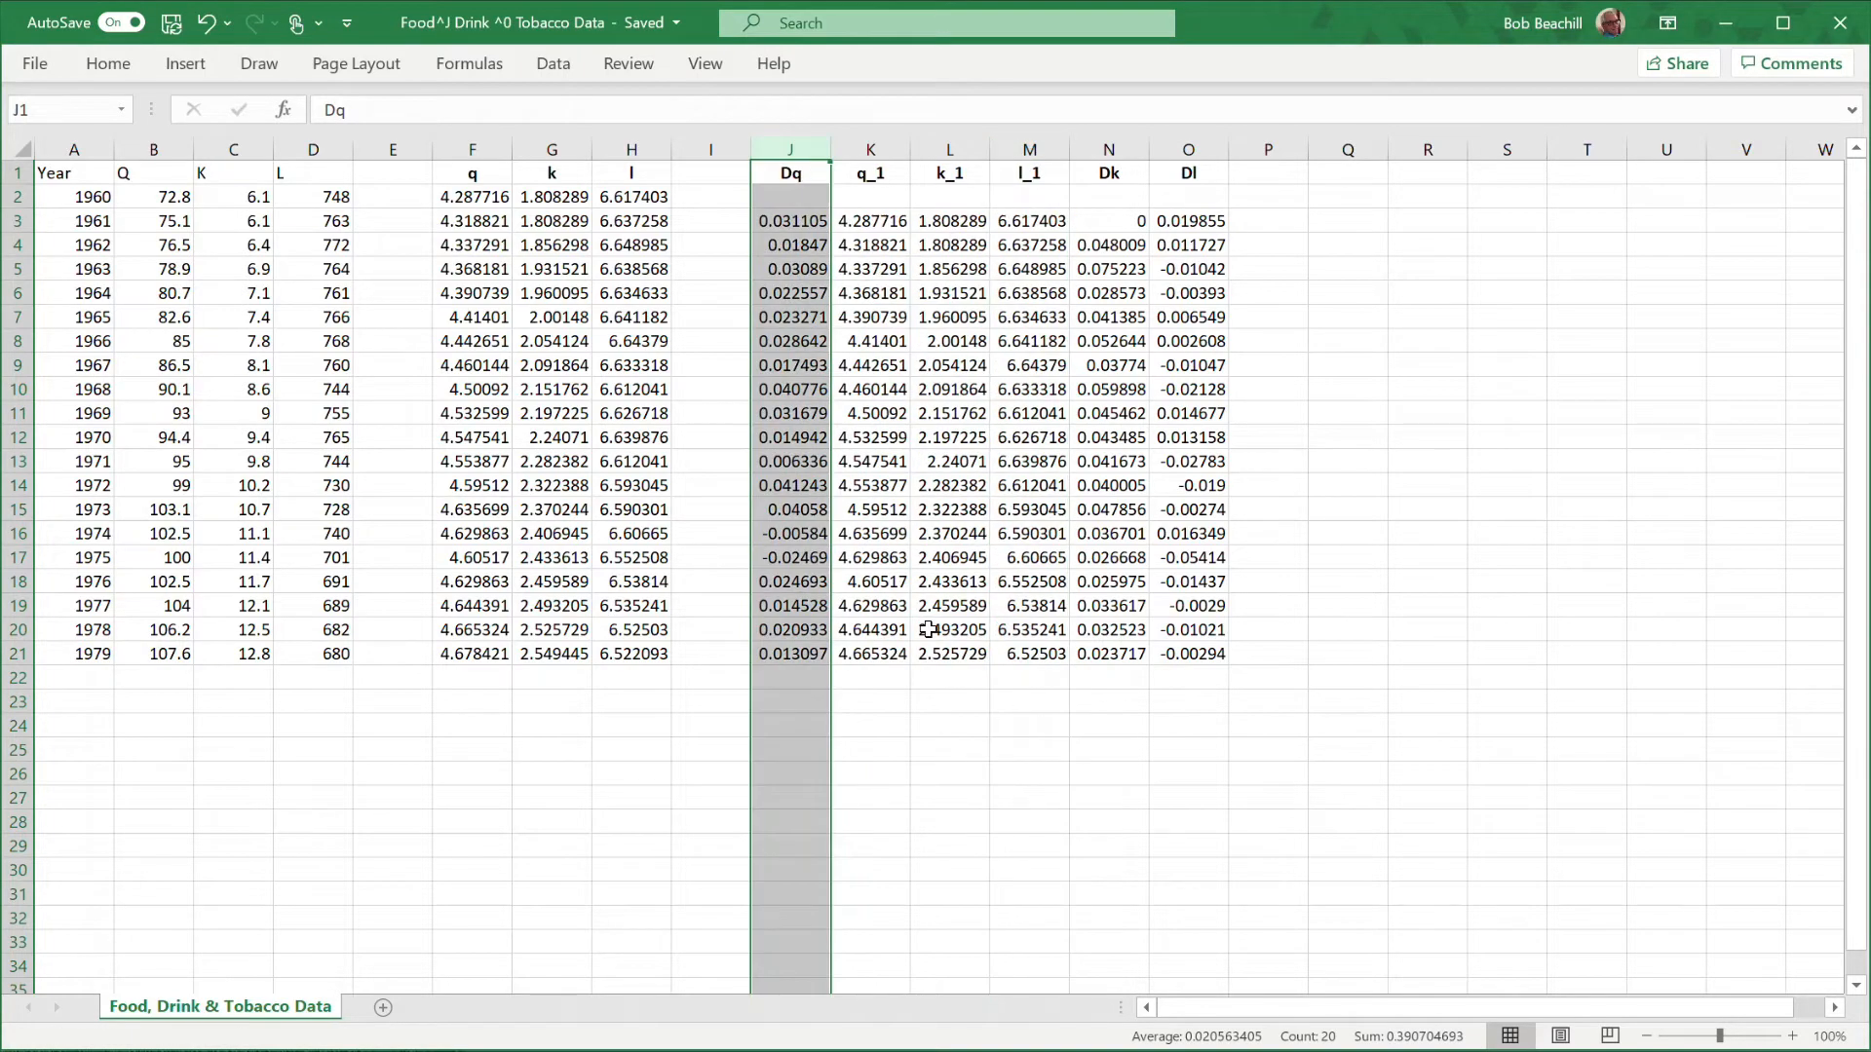
pyautogui.click(1424, 308)
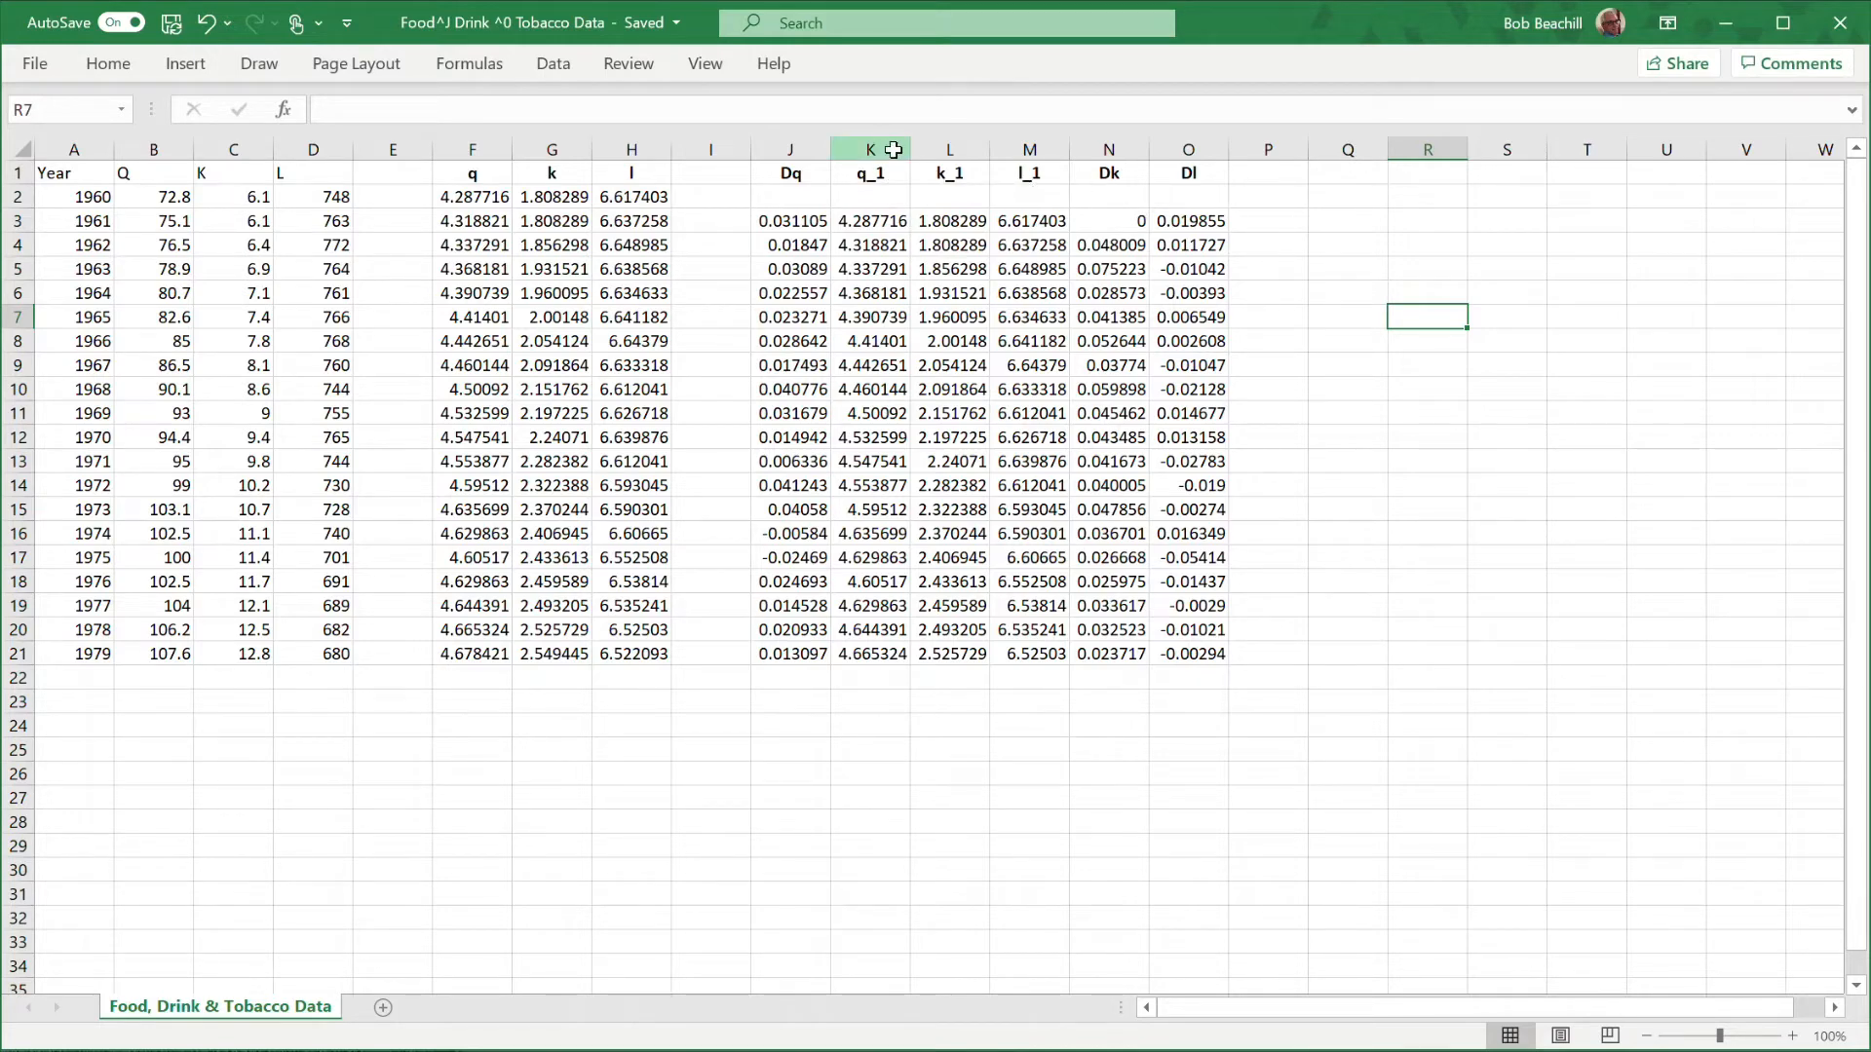
# Move the Dk and Dl columns to K and L beside Dq, shifting the lagged columns right.
pyautogui.moveTo(887, 148); pyautogui.dragTo(1188, 149)
pyautogui.click(1405, 294)
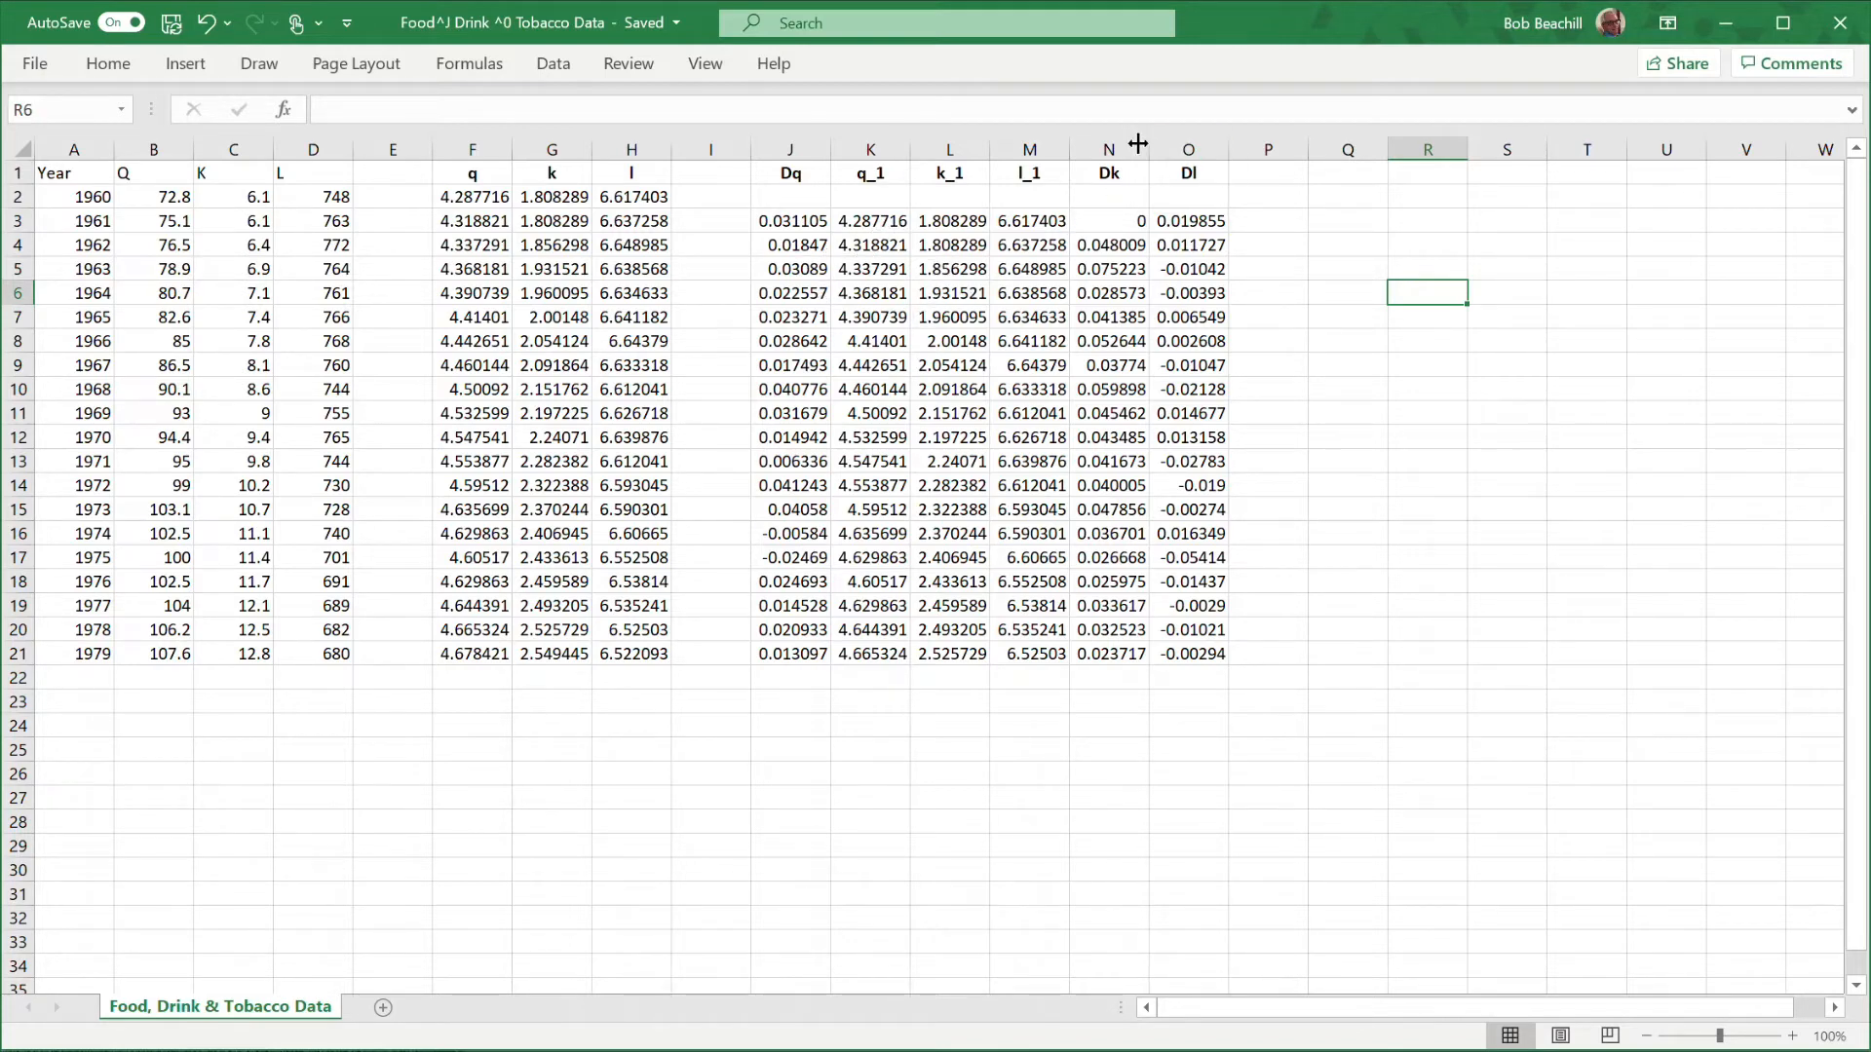
pyautogui.moveTo(1108, 149); pyautogui.dragTo(1179, 151)
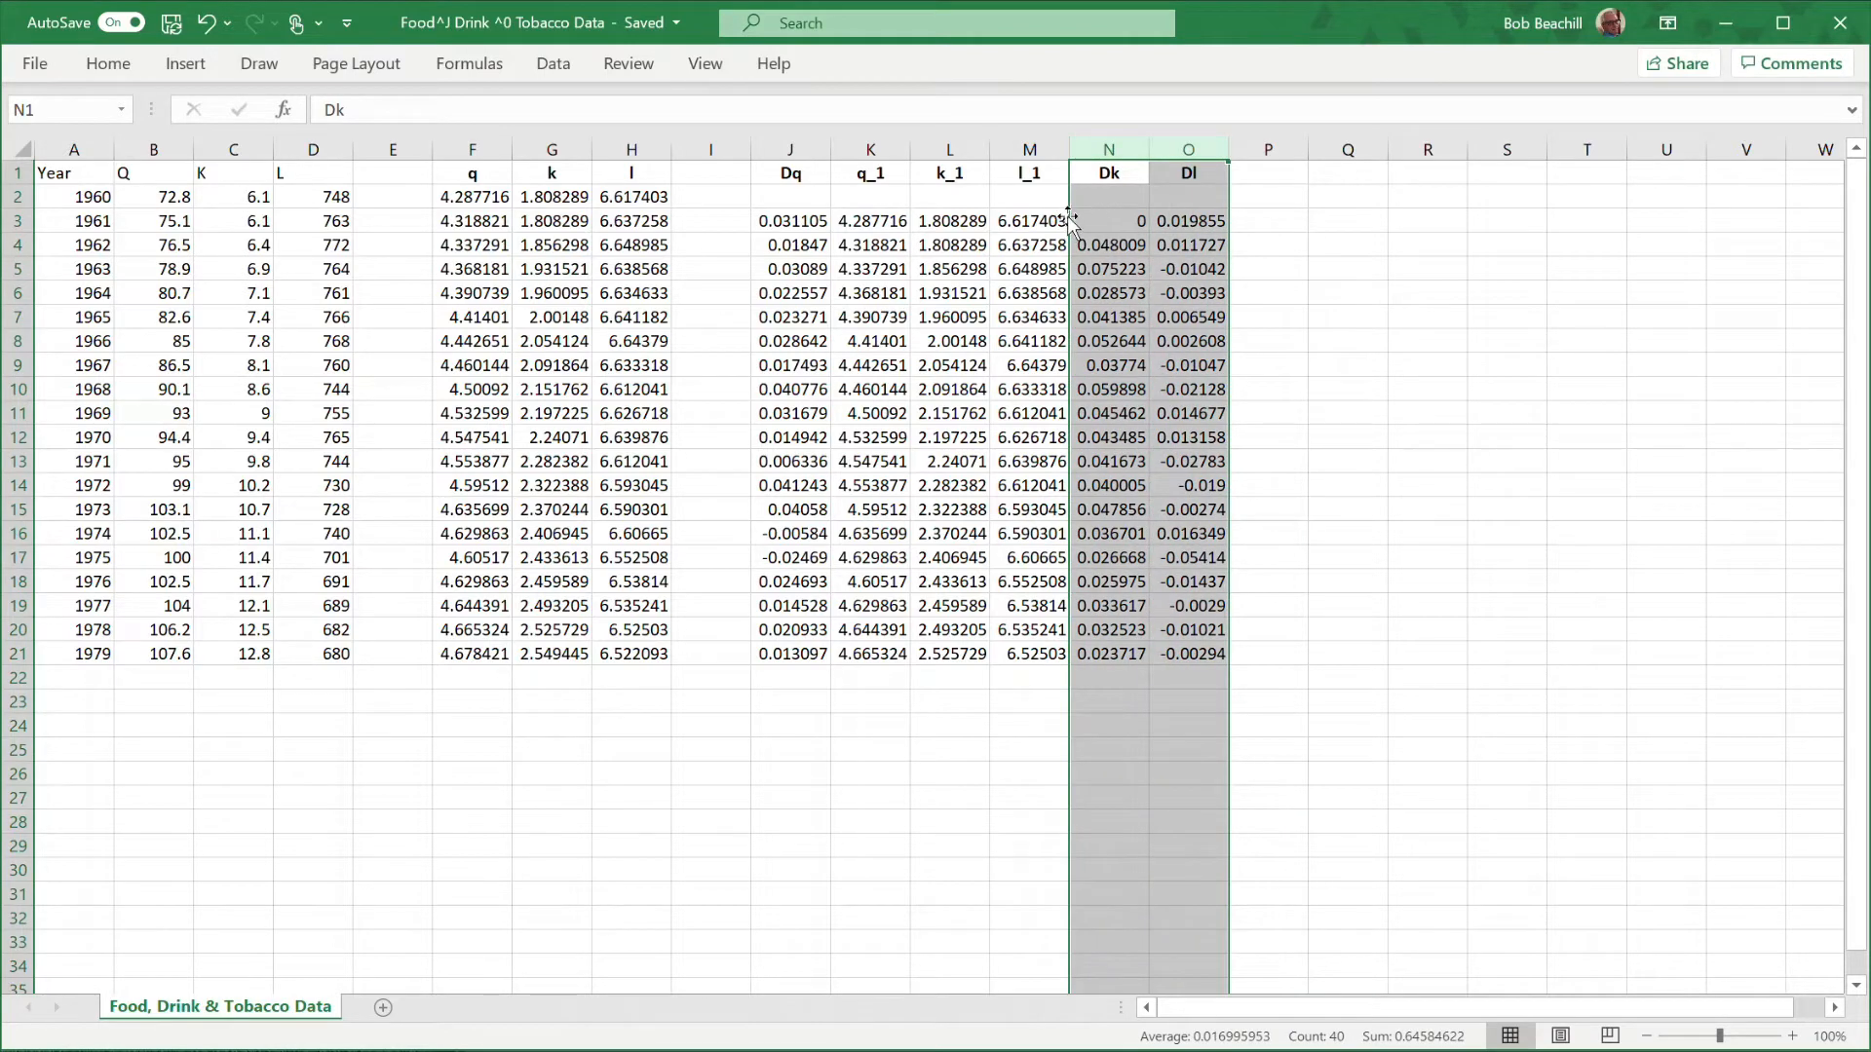
pyautogui.moveTo(1069, 221); pyautogui.dragTo(897, 226)
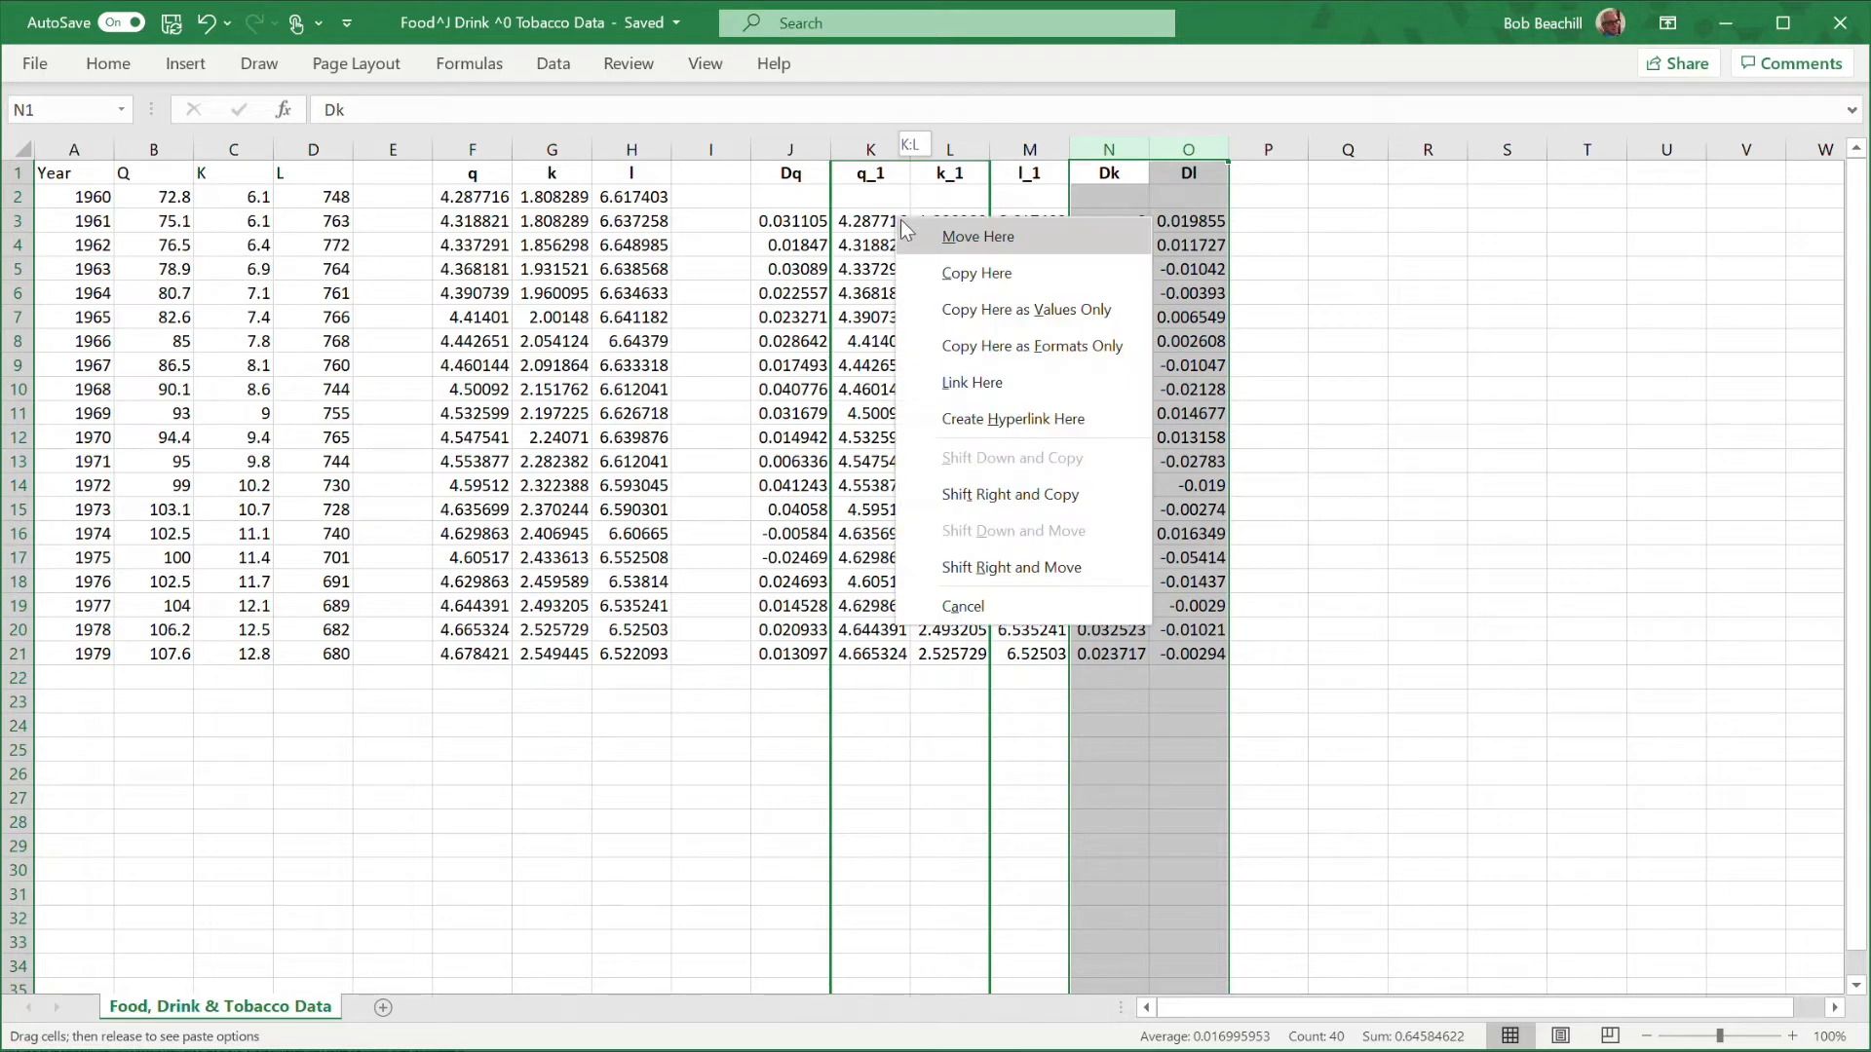
pyautogui.click(1053, 557)
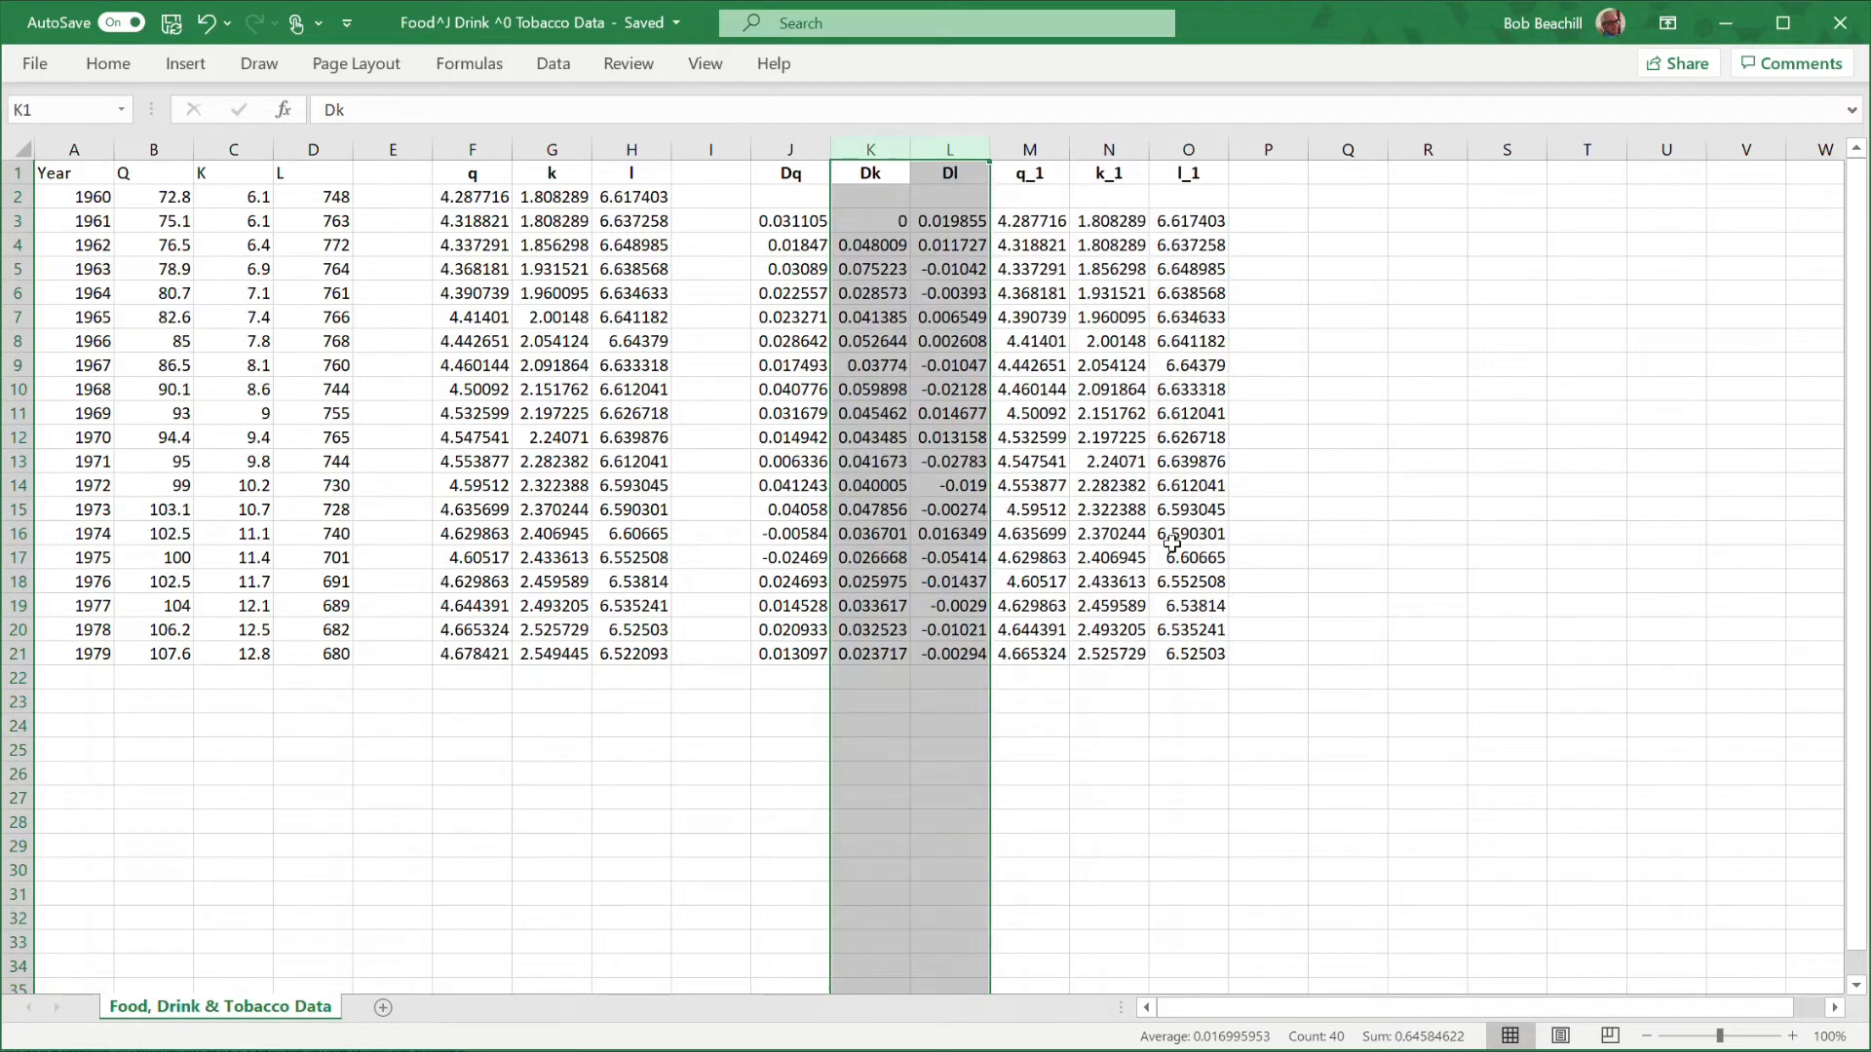
pyautogui.click(1422, 389)
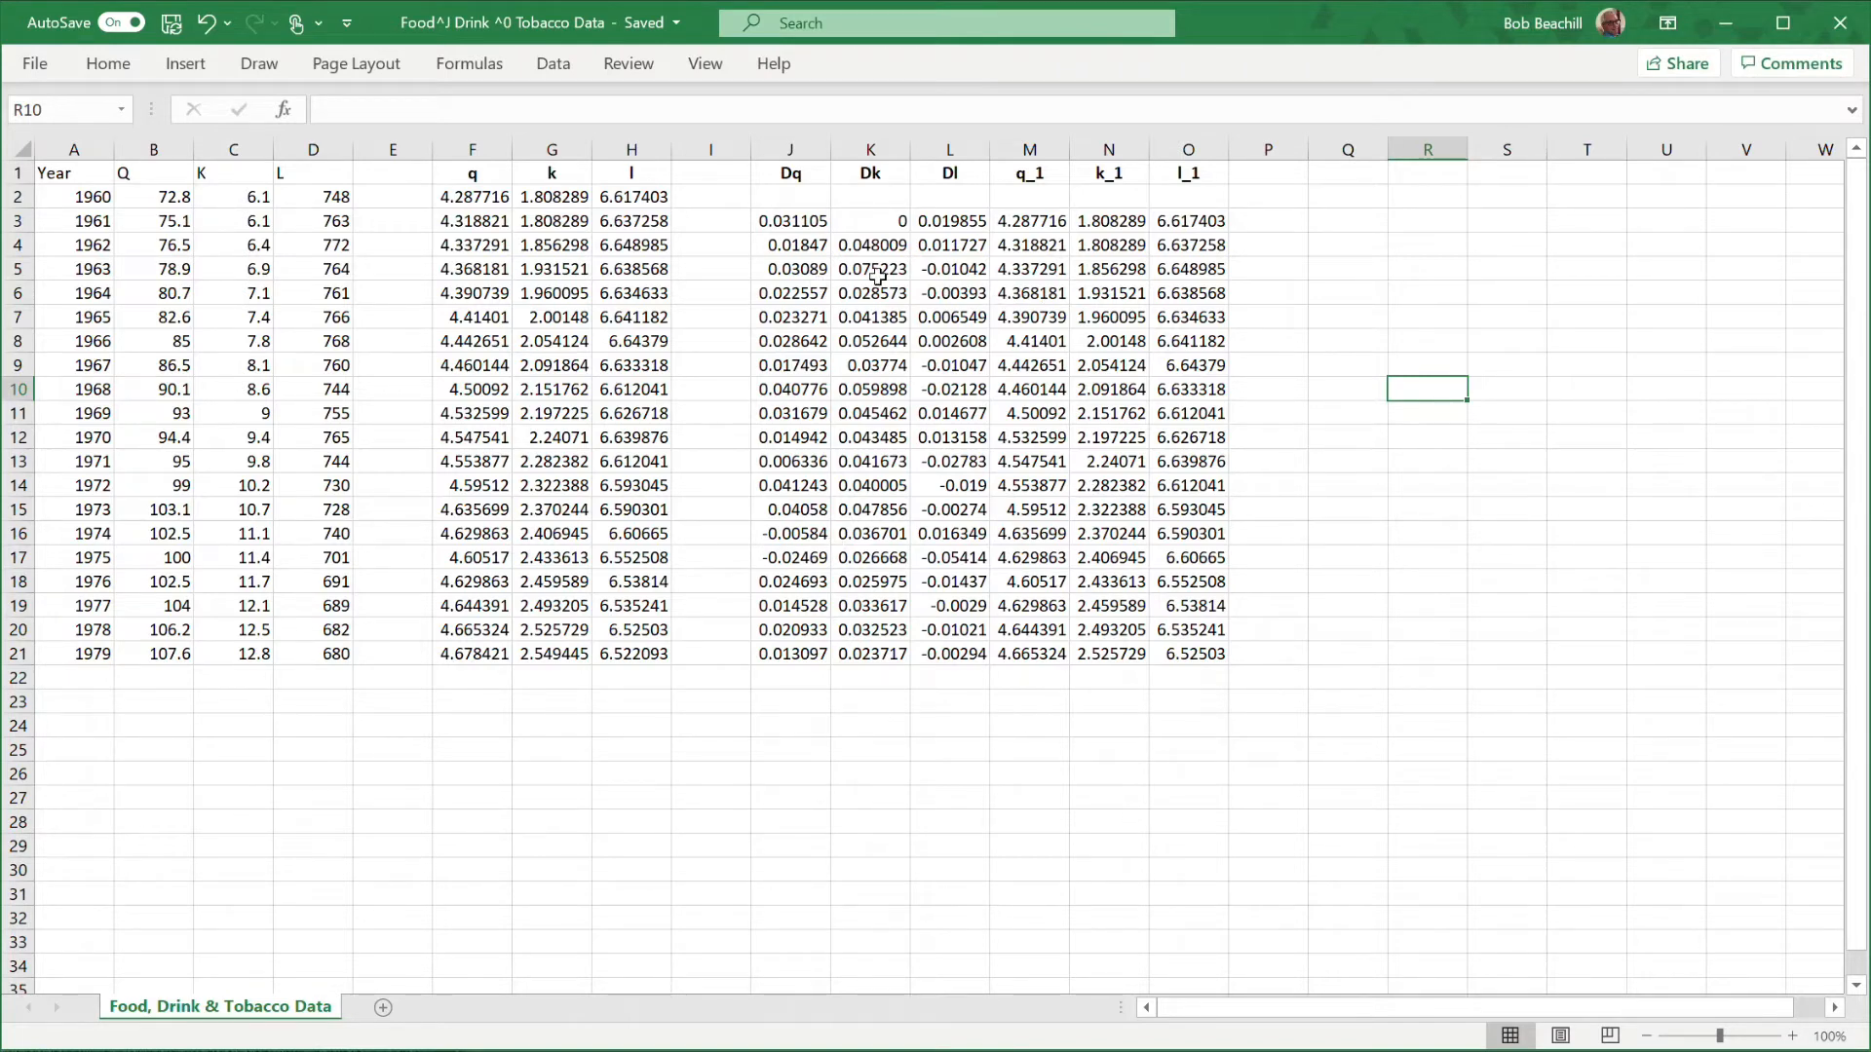
# Start the Regression tool from the Data Analysis tools.
pyautogui.click(553, 64)
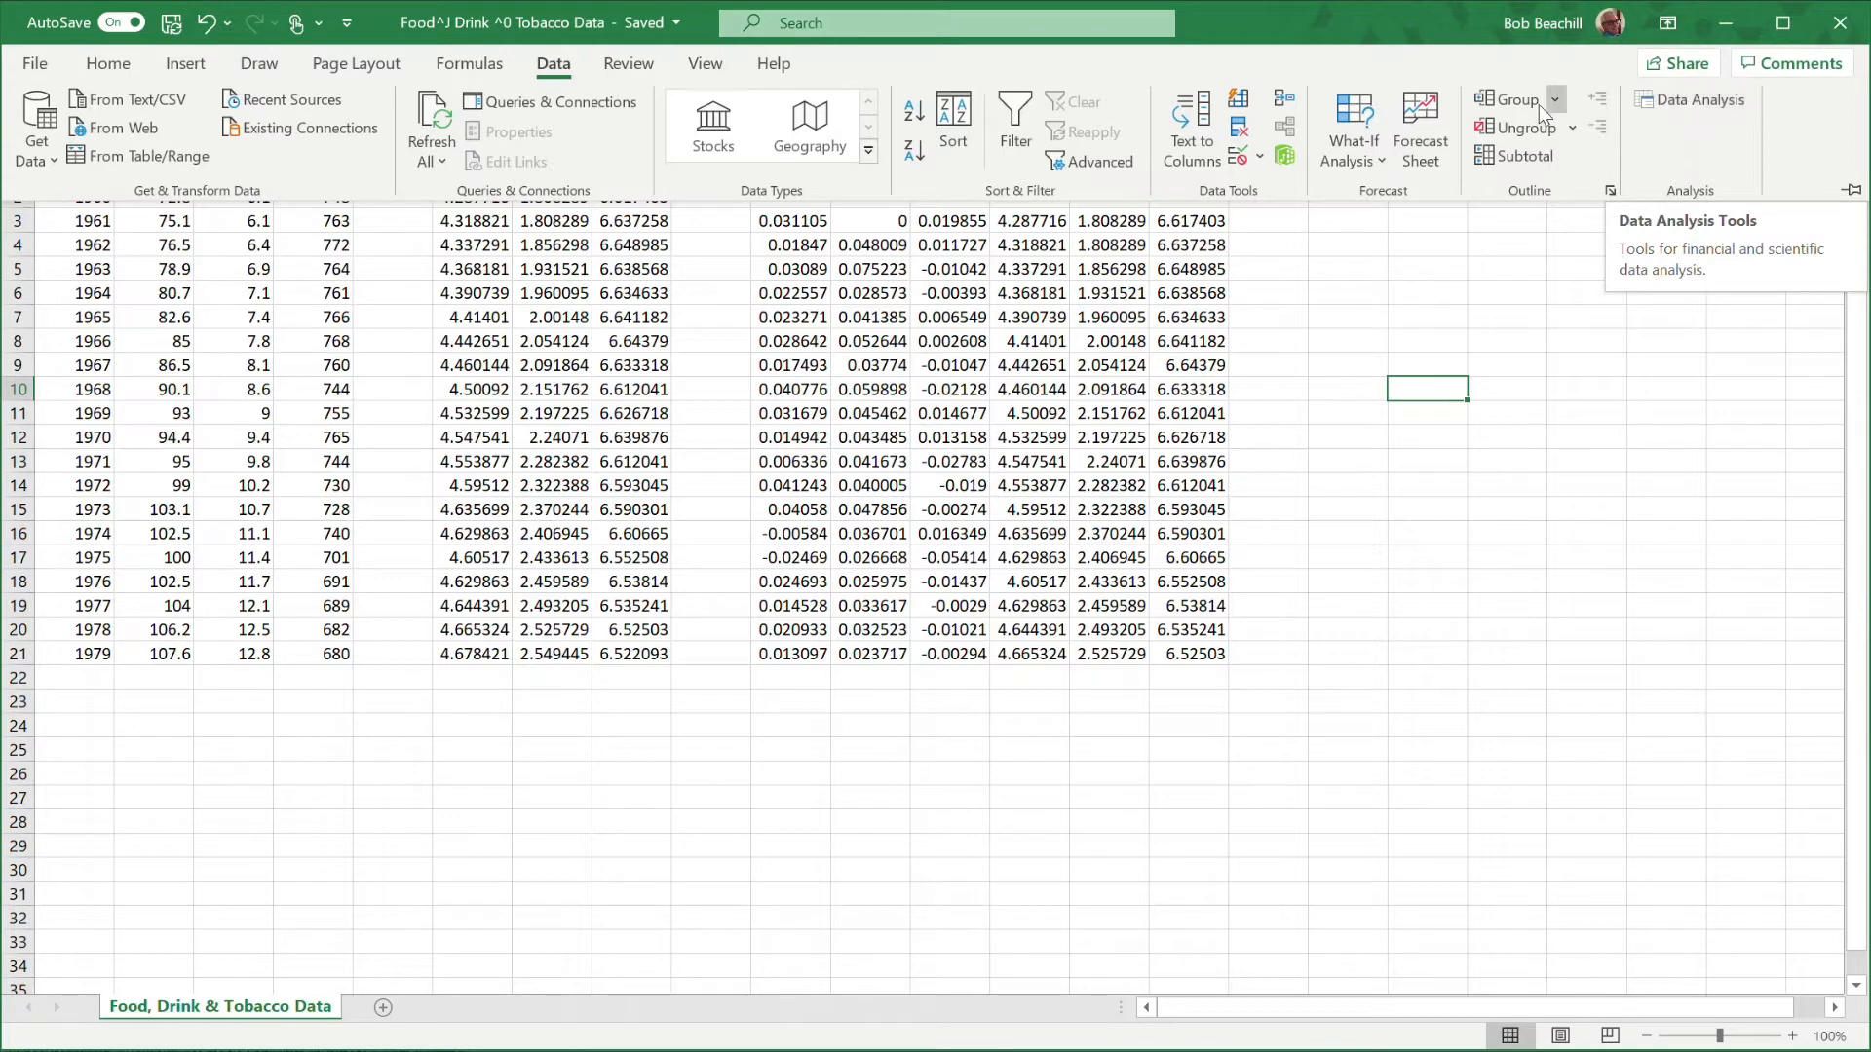
pyautogui.click(187, 64)
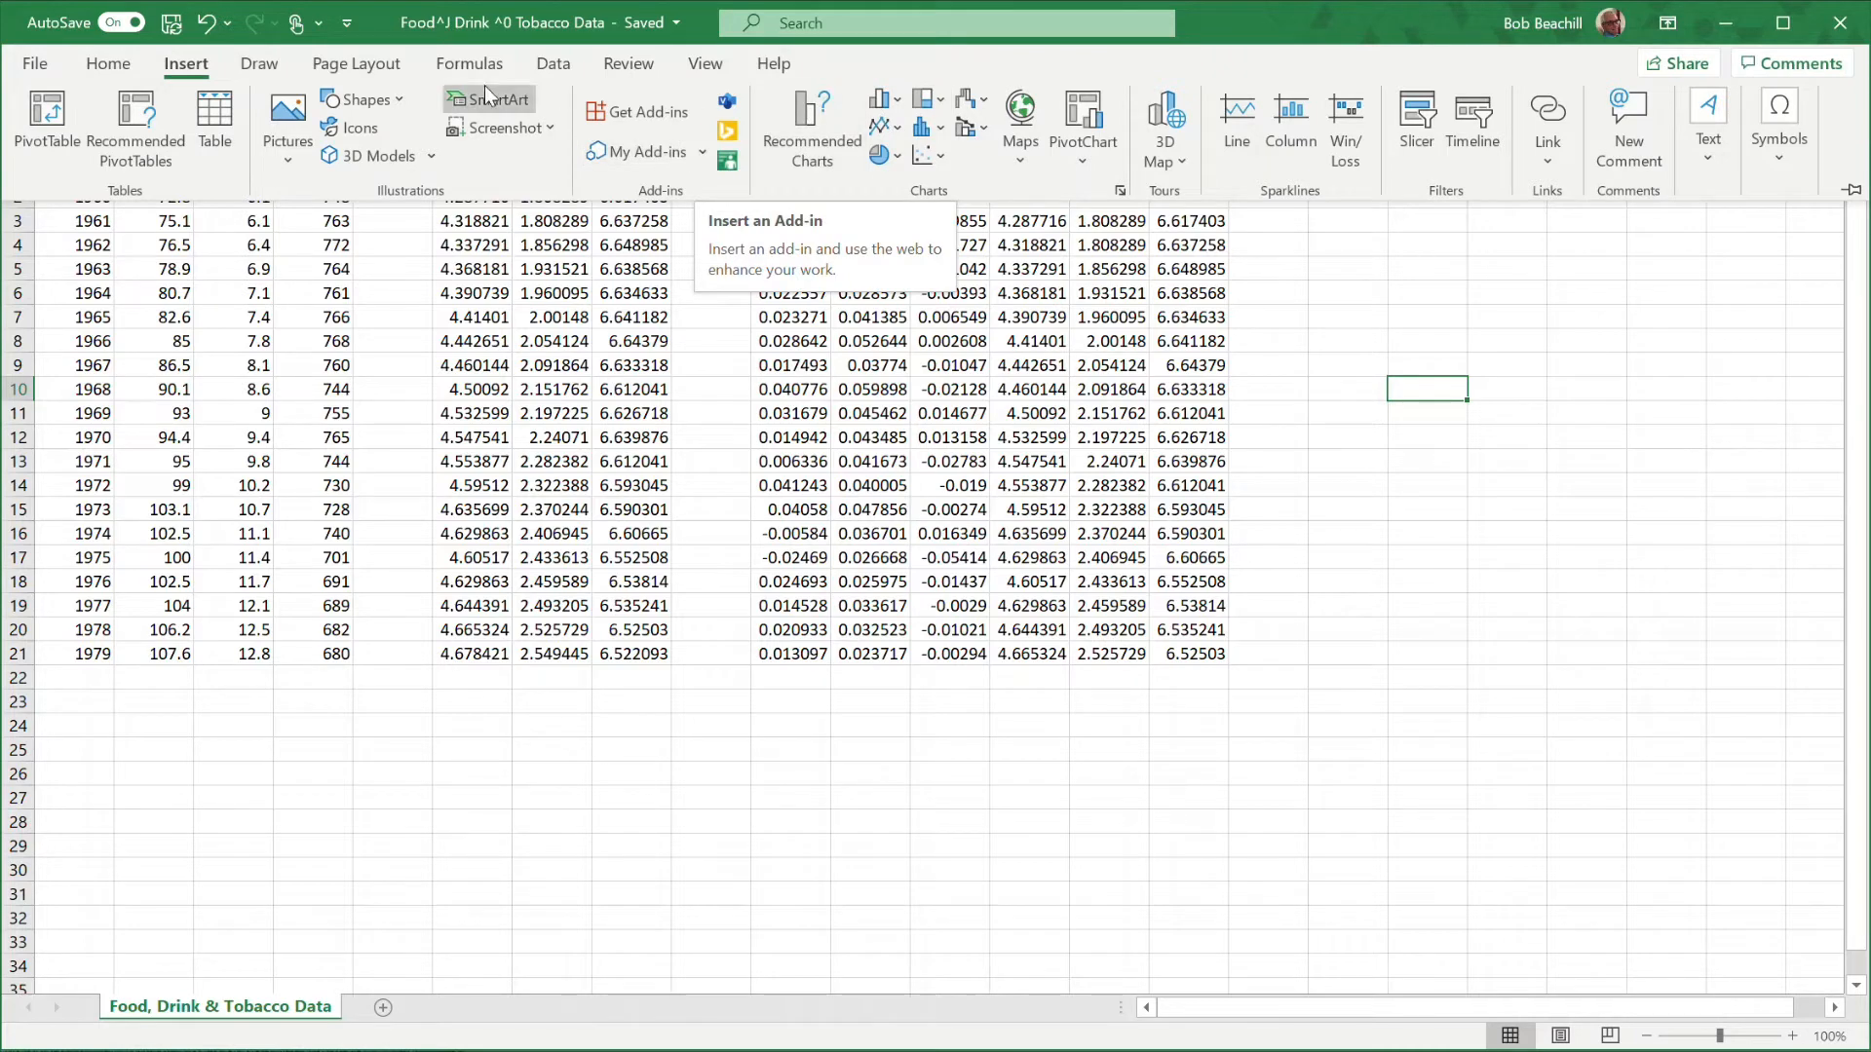
pyautogui.click(554, 66)
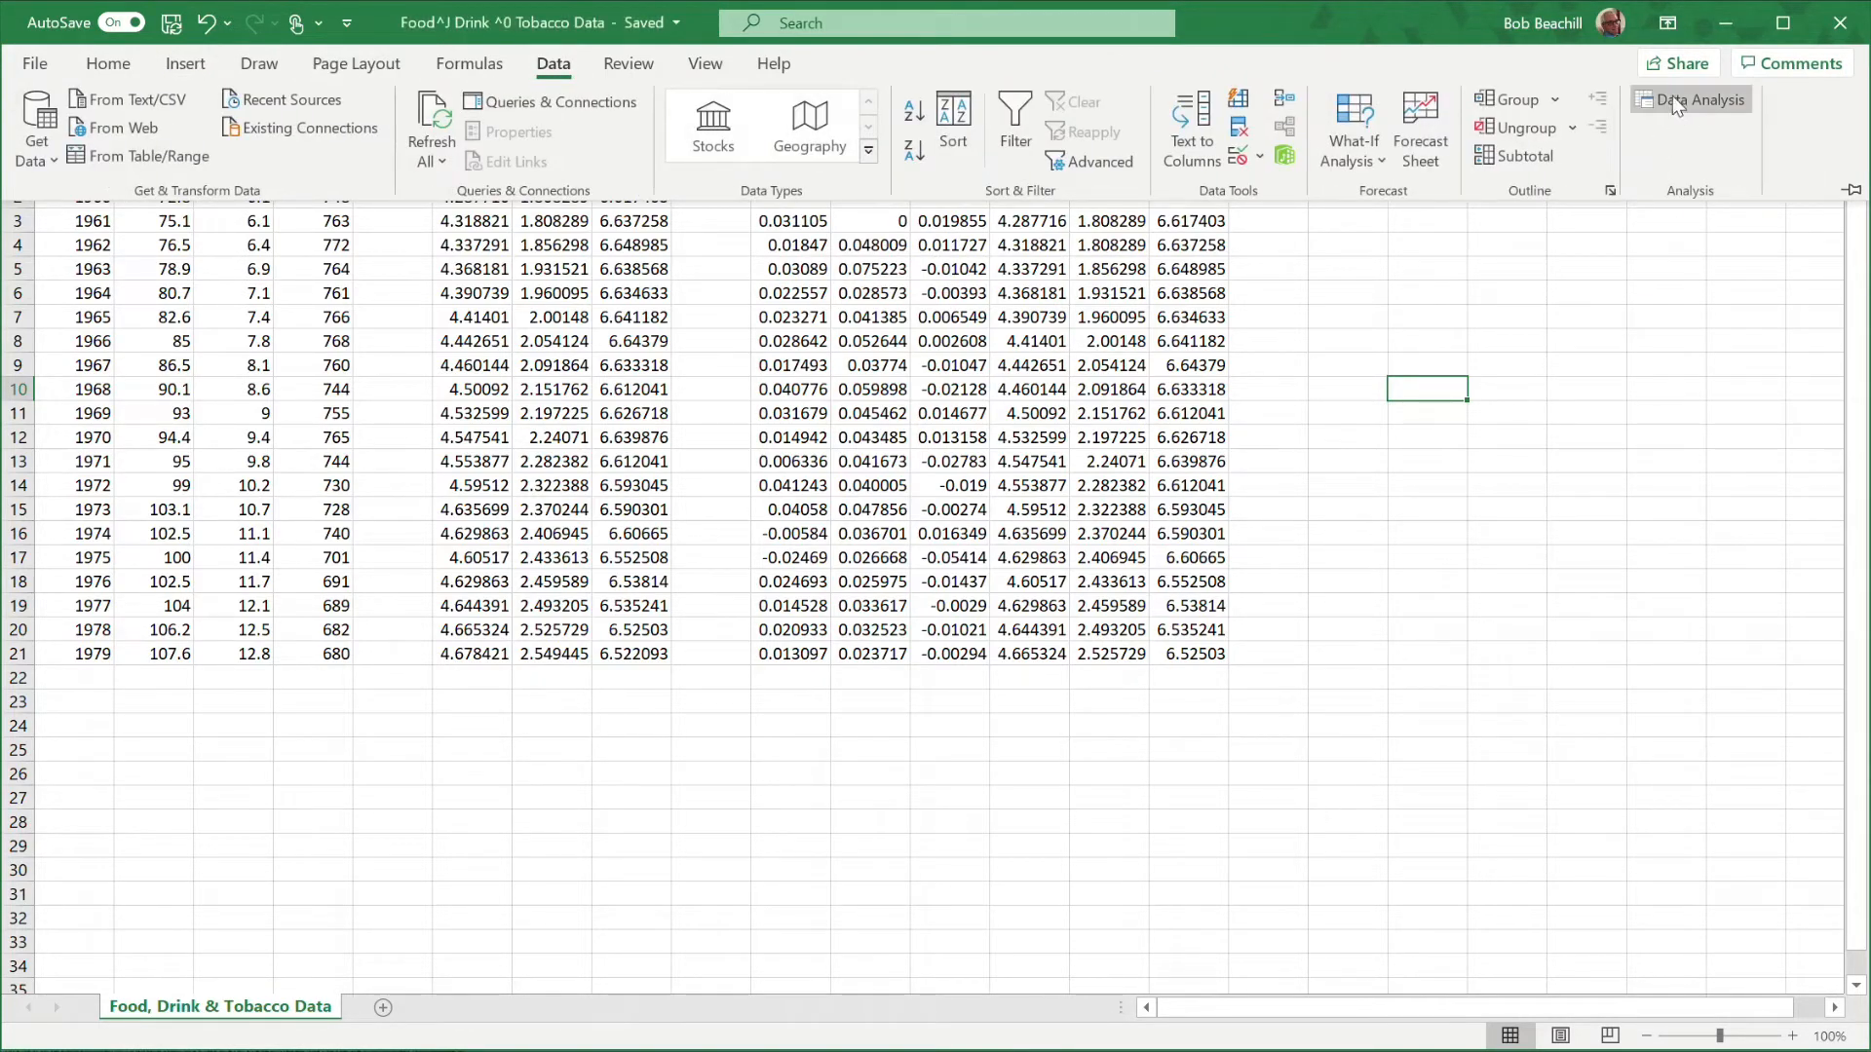
pyautogui.click(1666, 99)
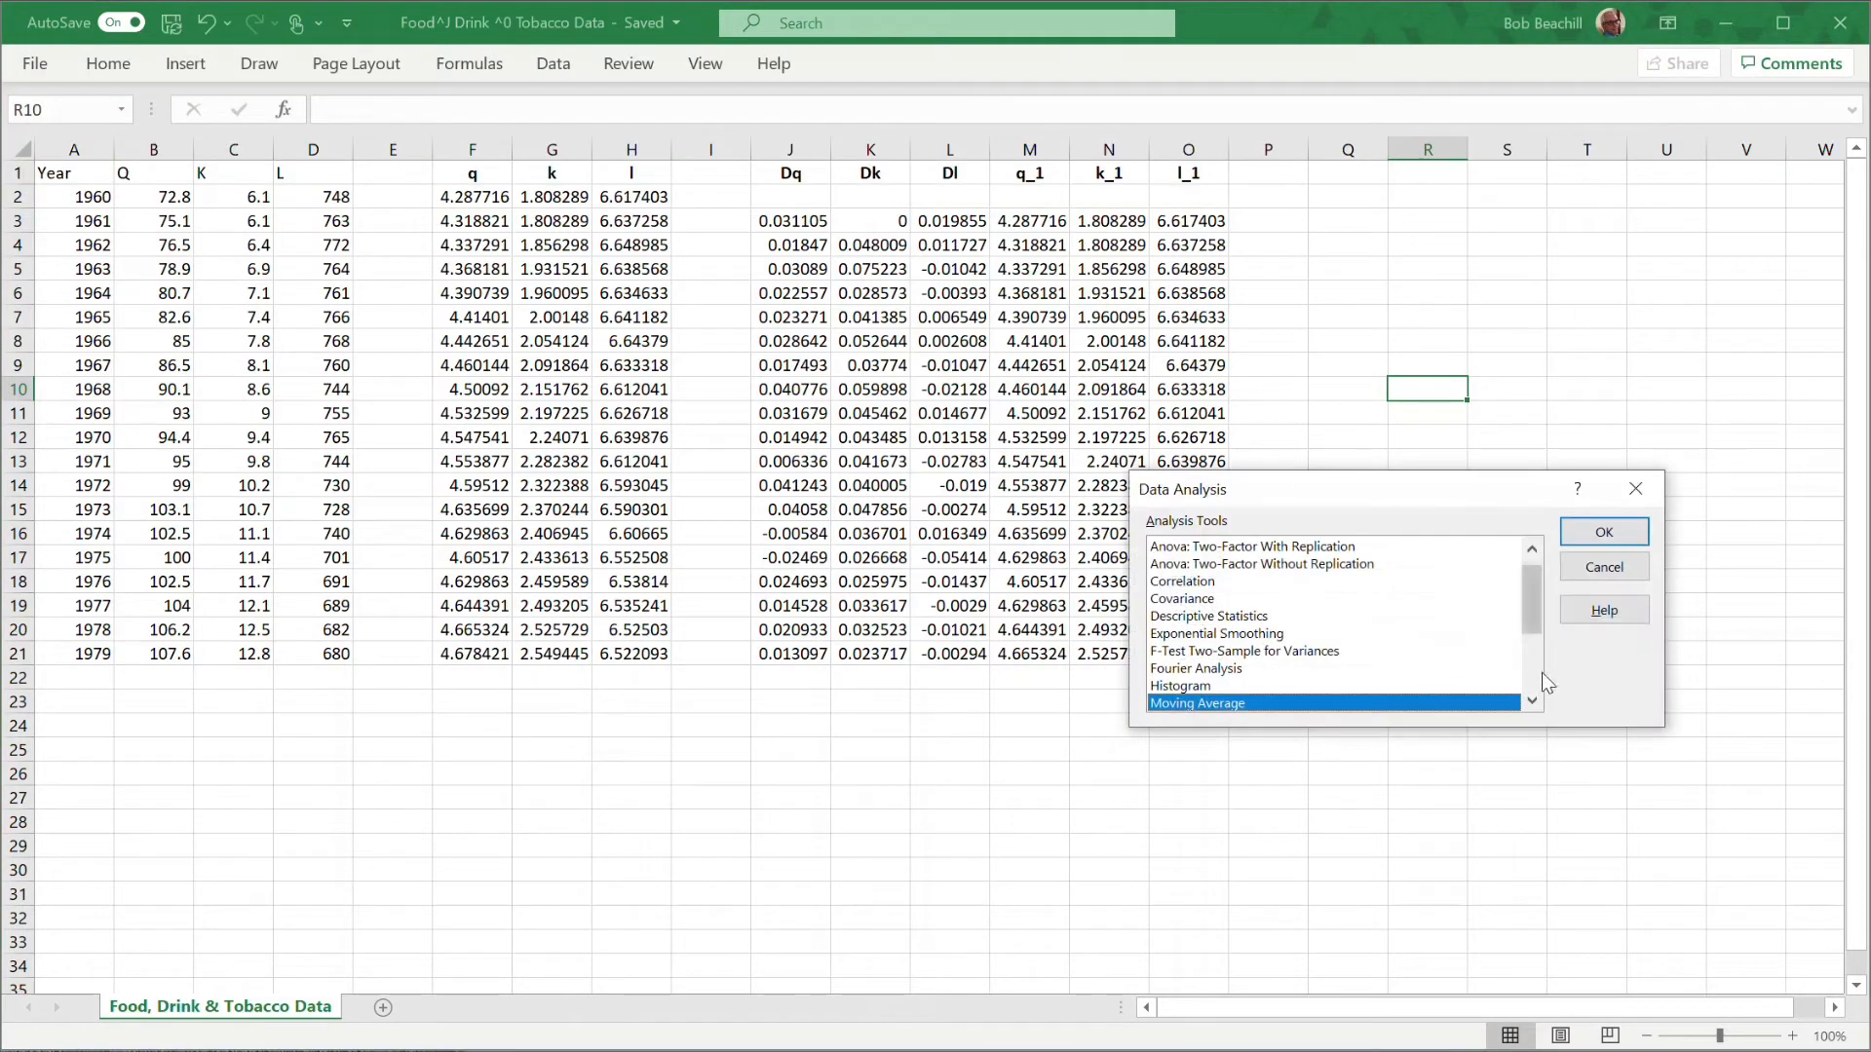
pyautogui.click(1532, 700)
pyautogui.click(1532, 701)
pyautogui.click(1532, 700)
pyautogui.click(1532, 701)
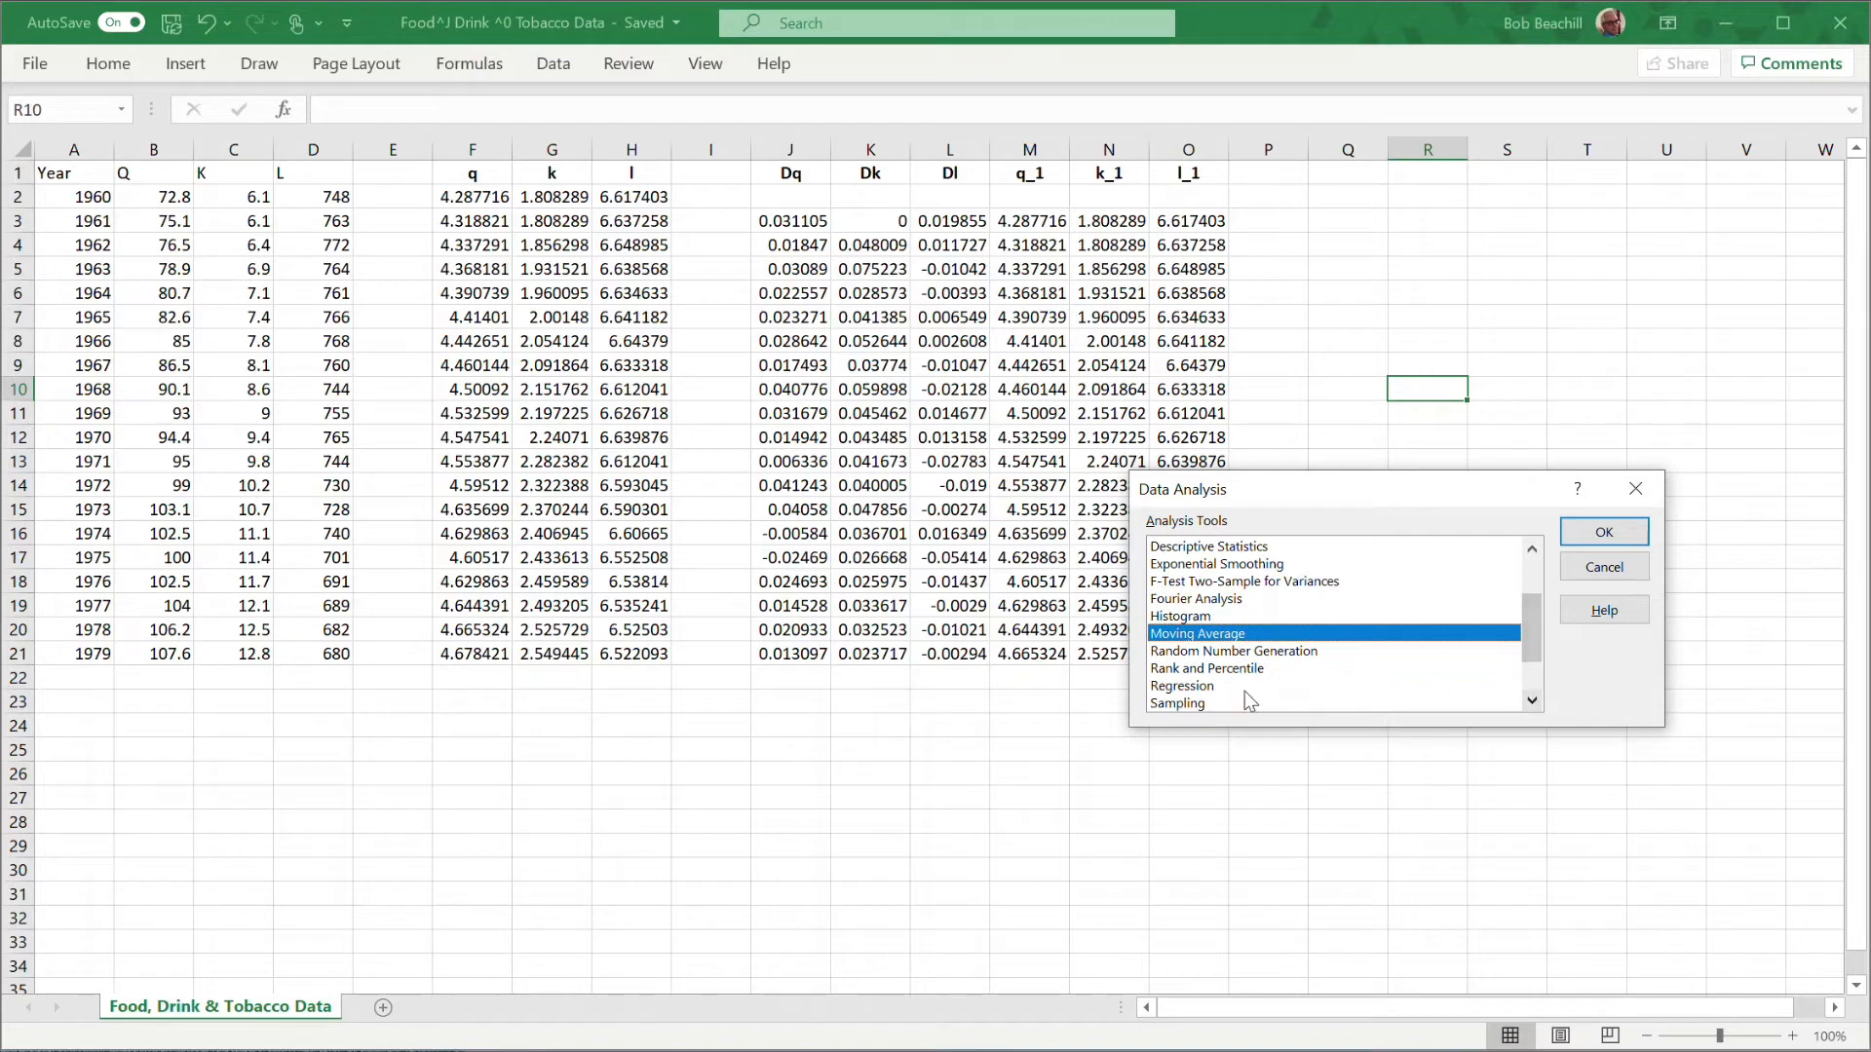
pyautogui.click(1209, 687)
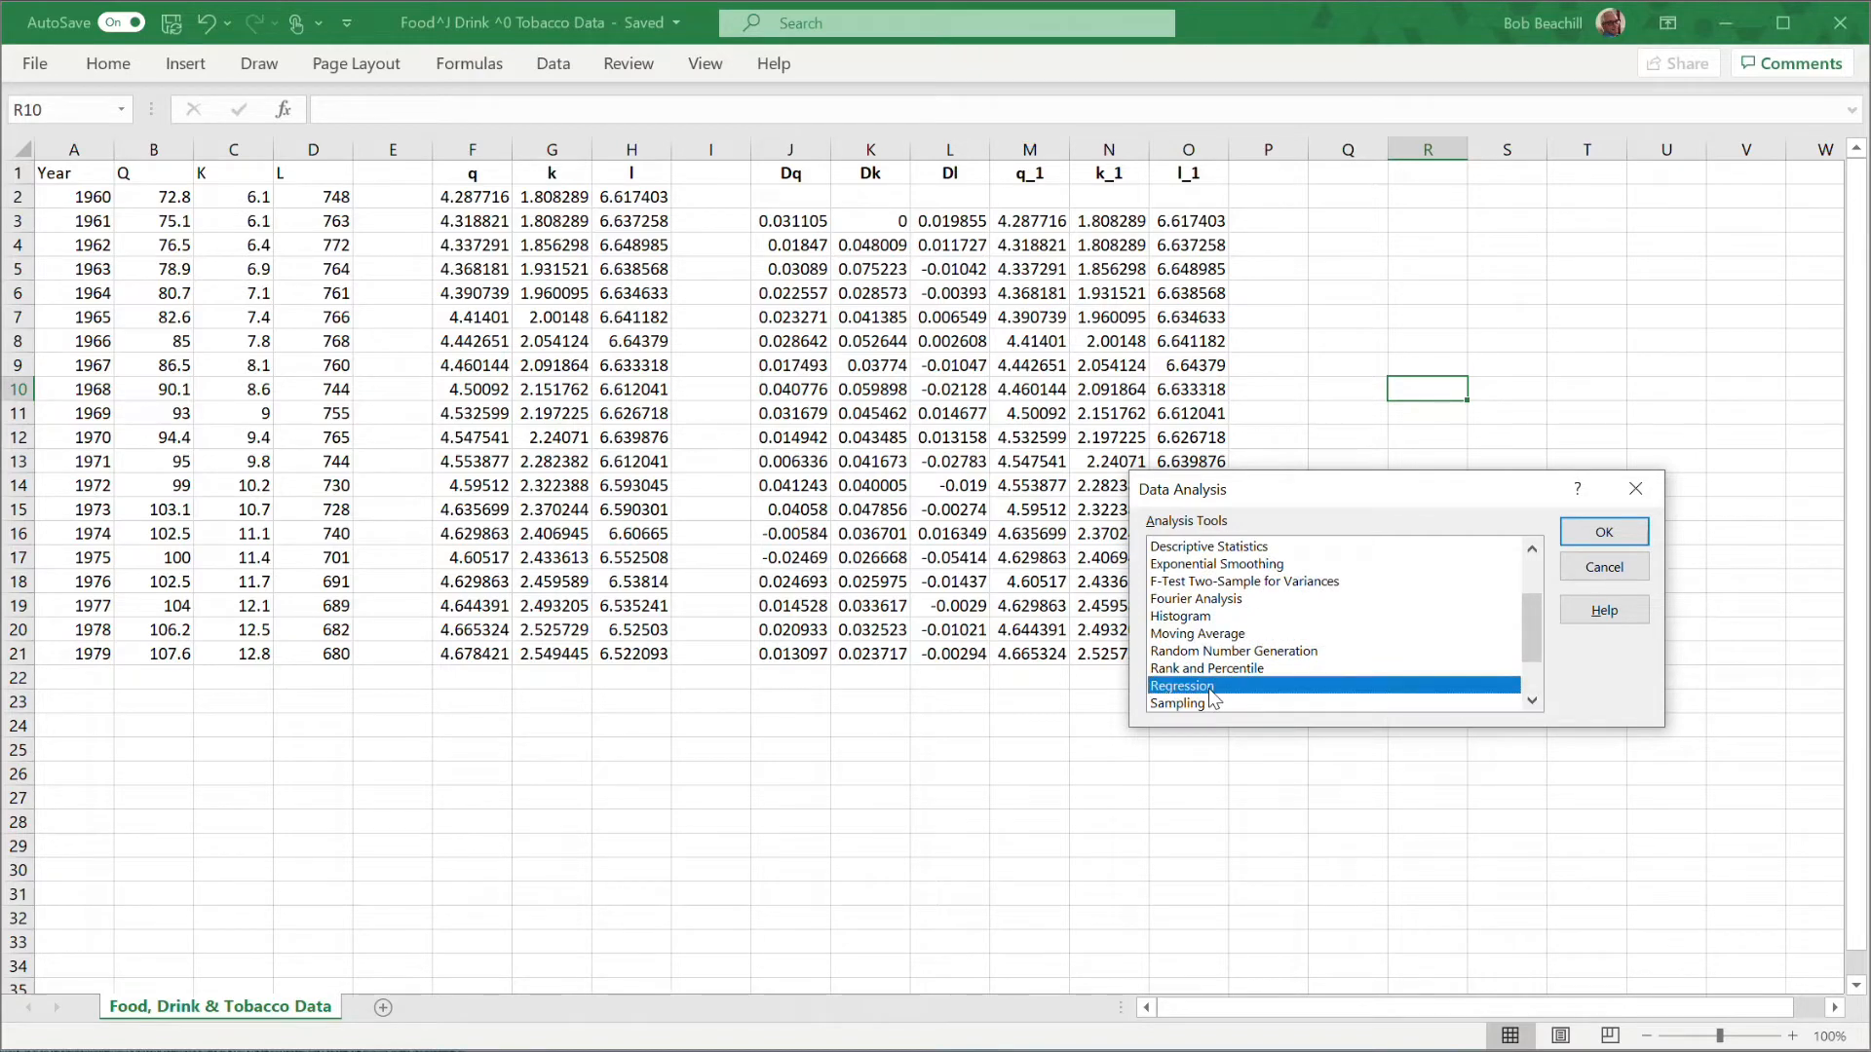
pyautogui.click(1604, 533)
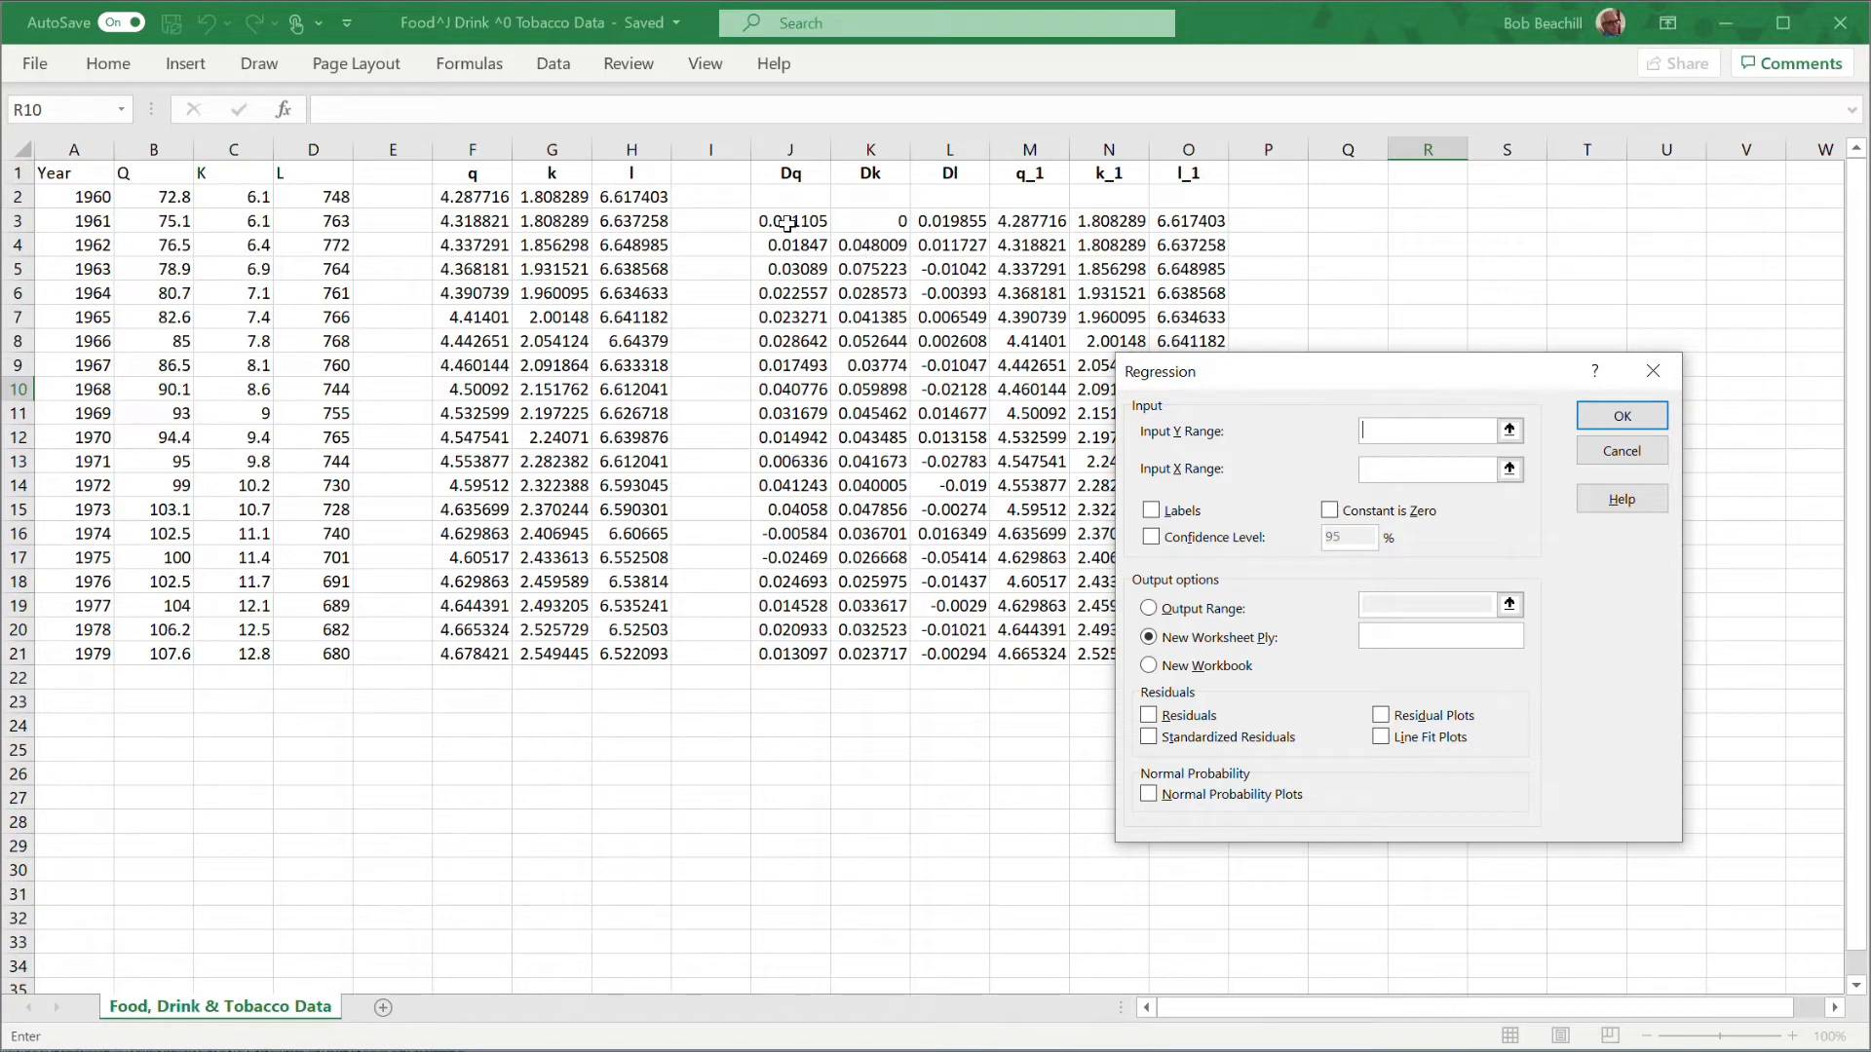
# Set the regression's Y range to J3:J21 and its X range to K3:O21.
pyautogui.moveTo(787, 223); pyautogui.dragTo(789, 646)
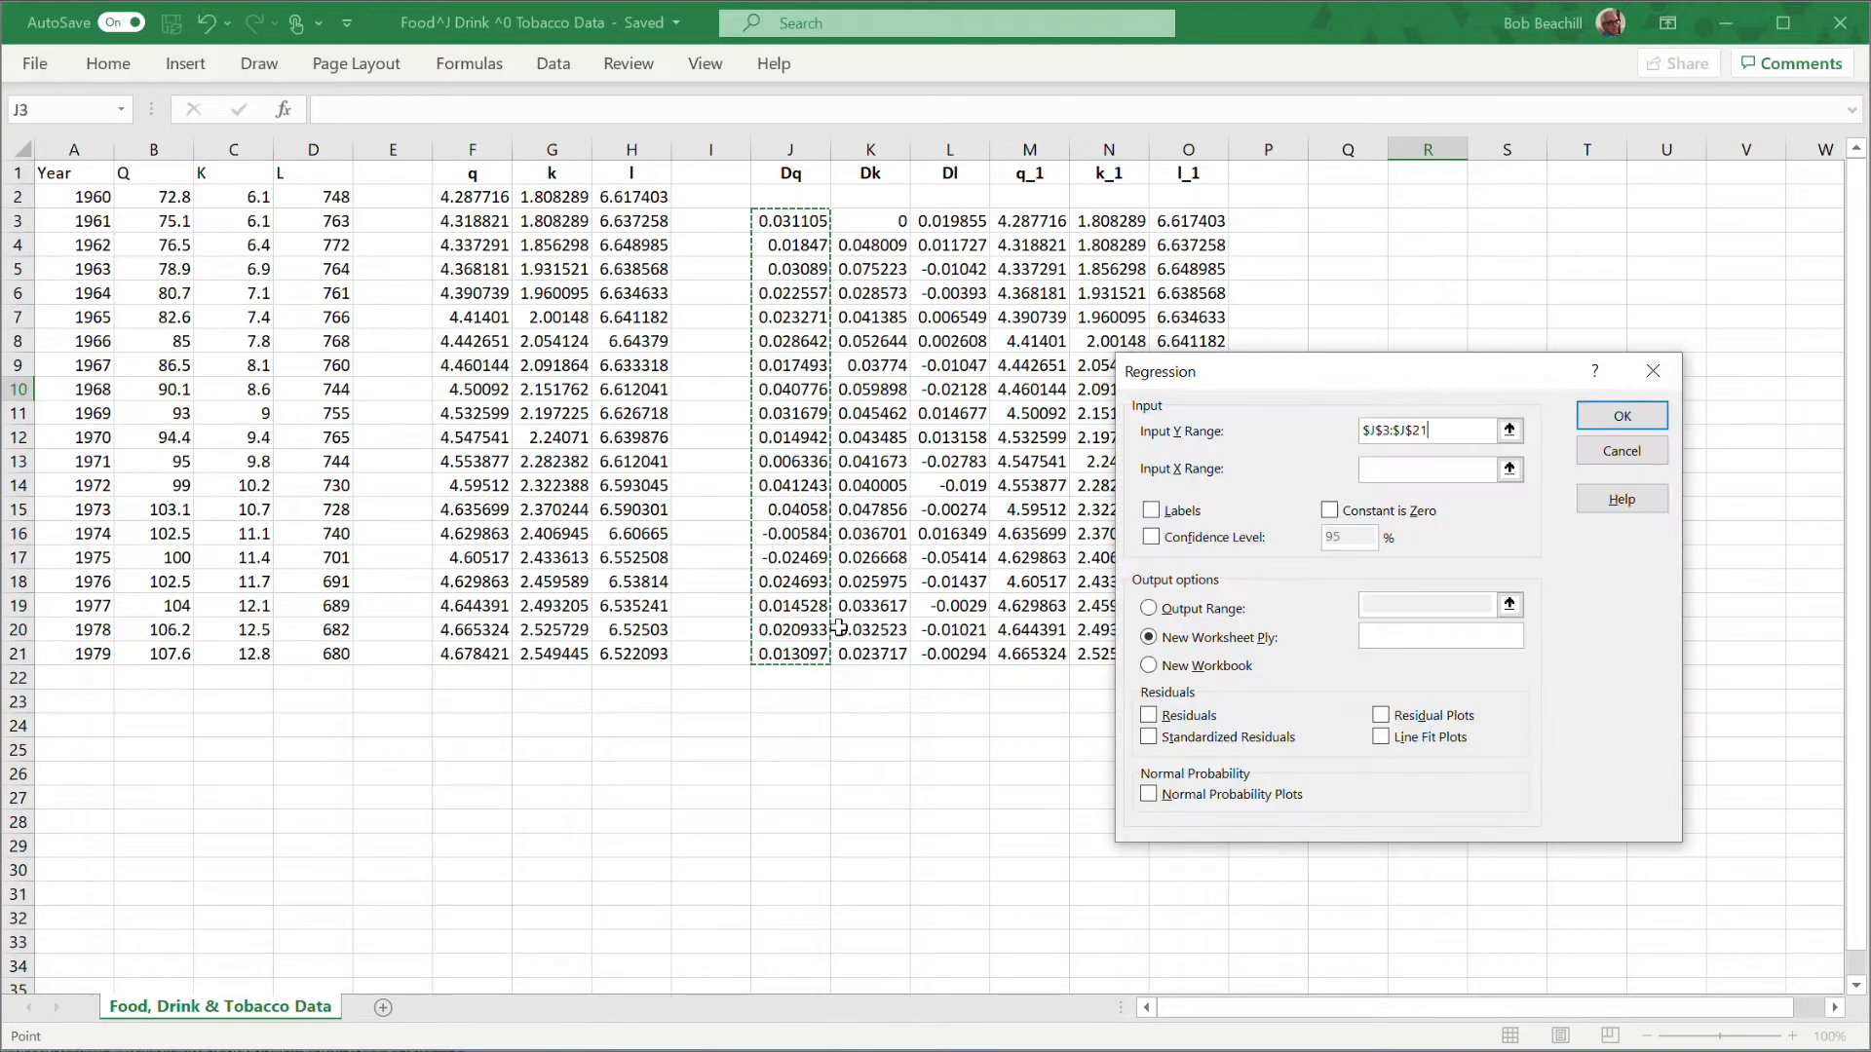
pyautogui.click(1384, 468)
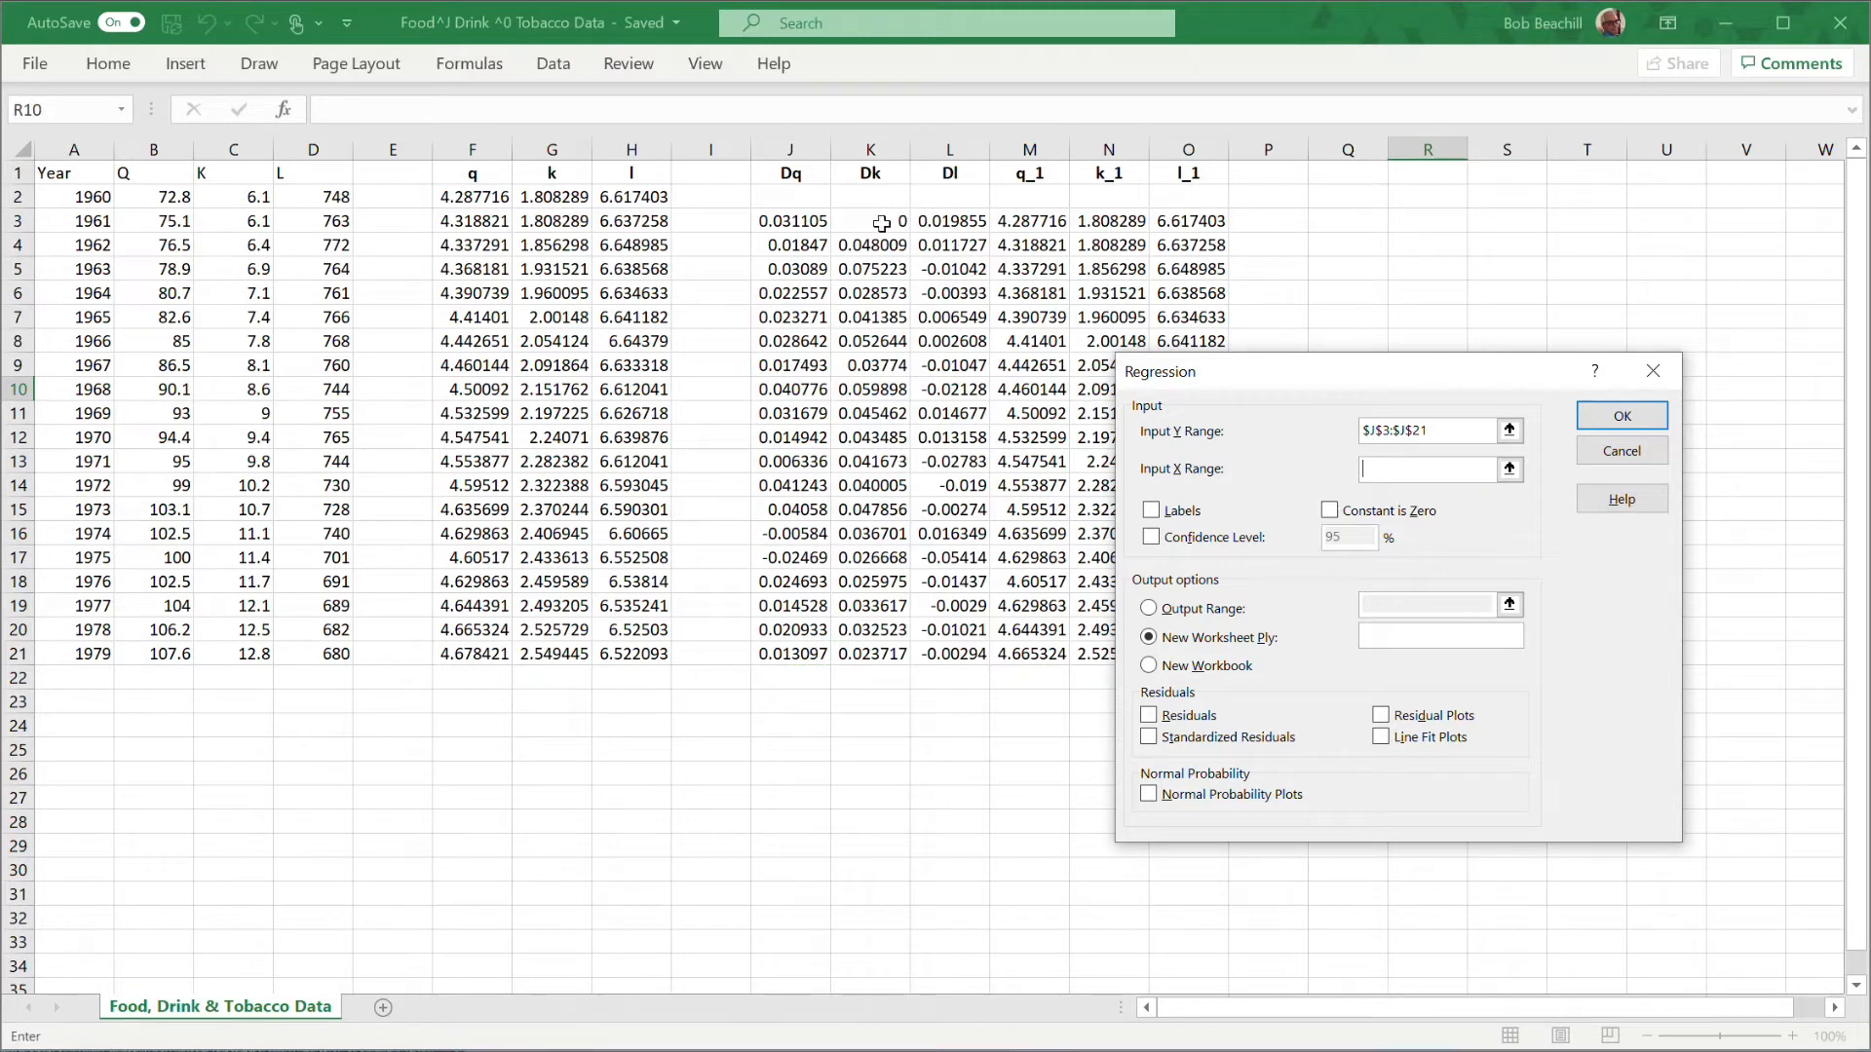
pyautogui.moveTo(881, 223); pyautogui.dragTo(1178, 646)
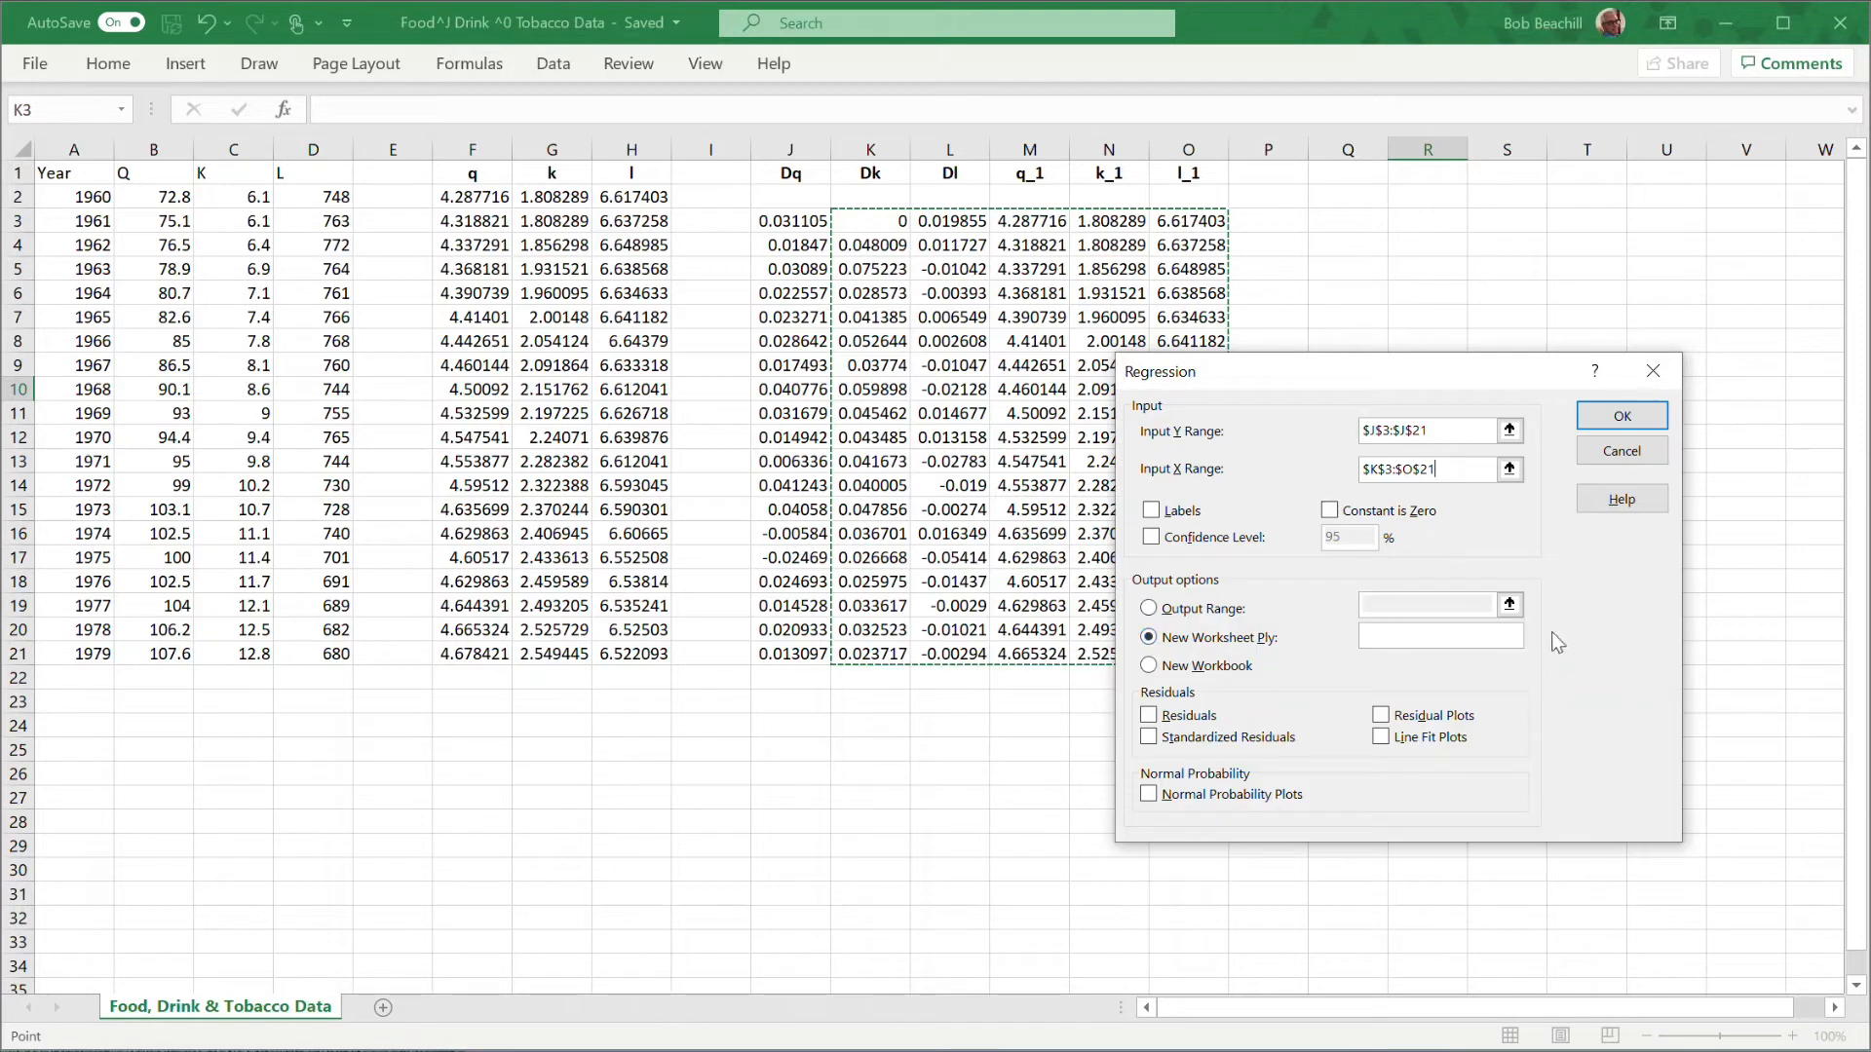
# Send the regression output to a new worksheet named ECM1, include residuals, and run it.
pyautogui.click(1400, 635)
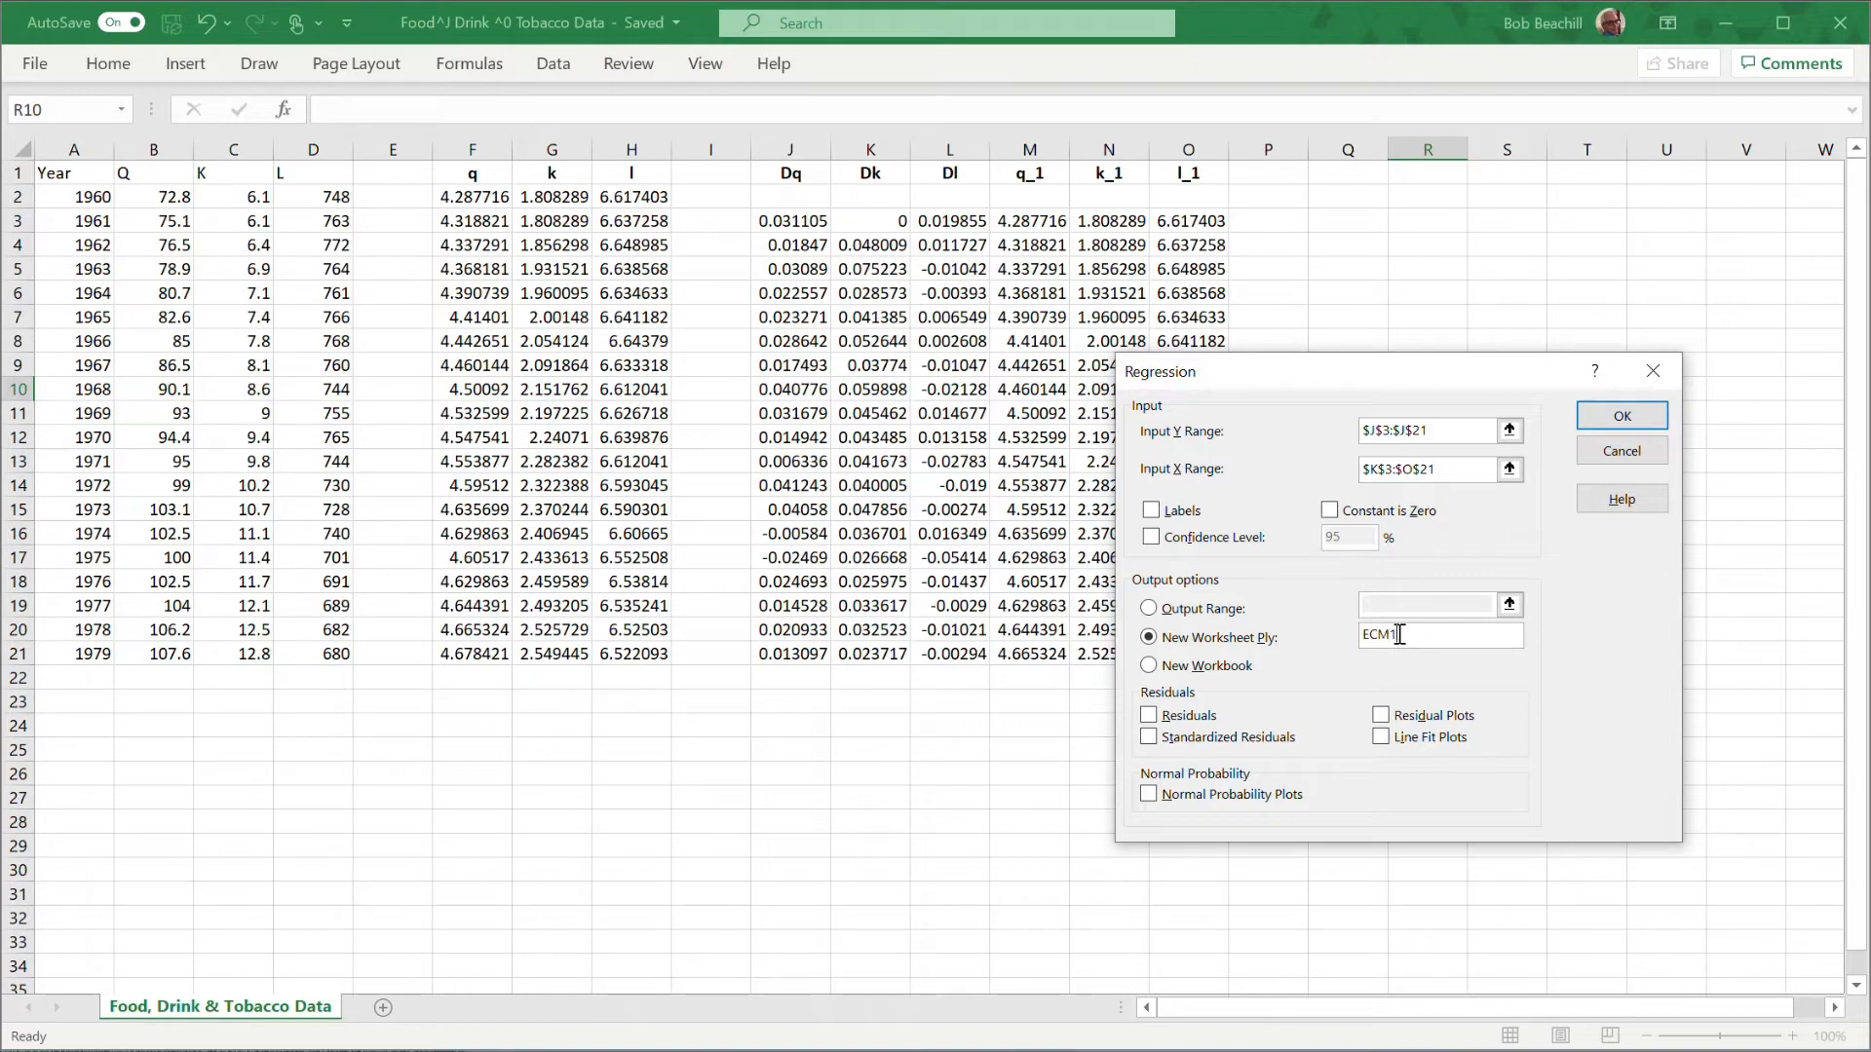
pyautogui.click(1149, 719)
pyautogui.click(1621, 419)
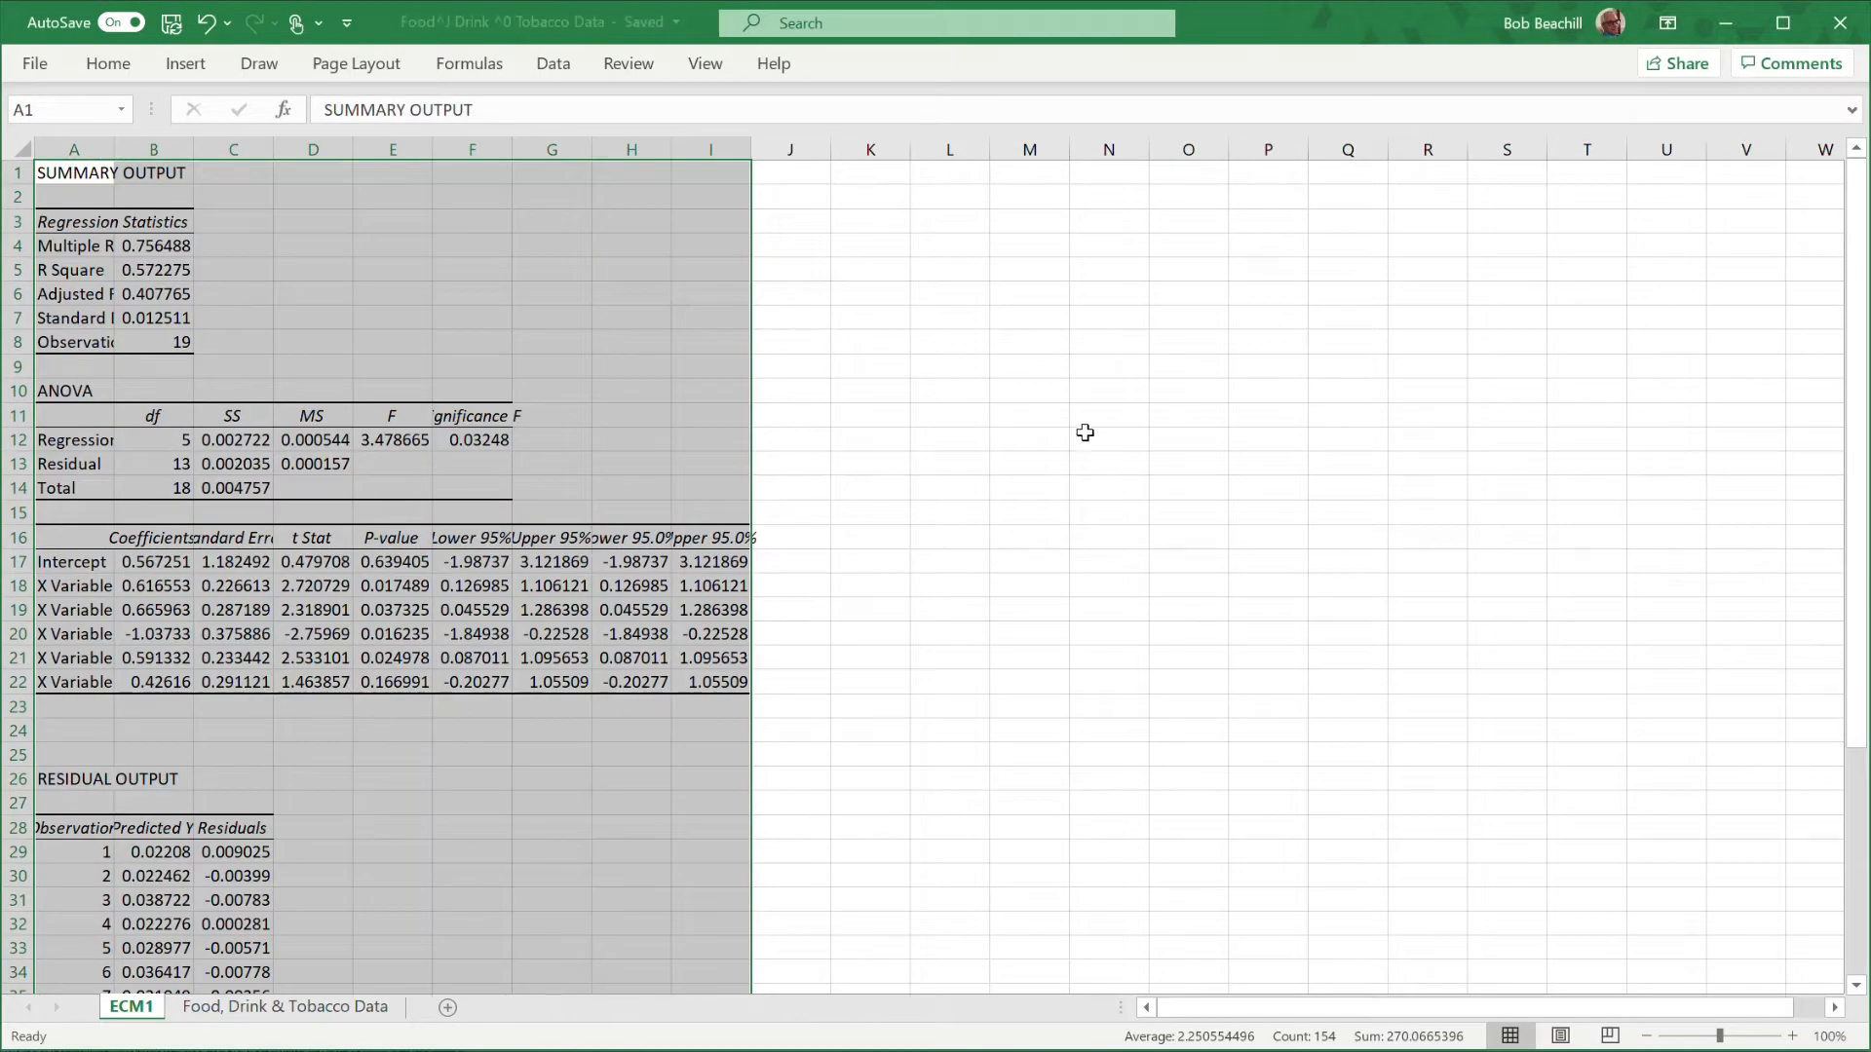
# Autofit the widths of columns A to I on the ECM1 sheet so the regression output fits.
pyautogui.click(877, 343)
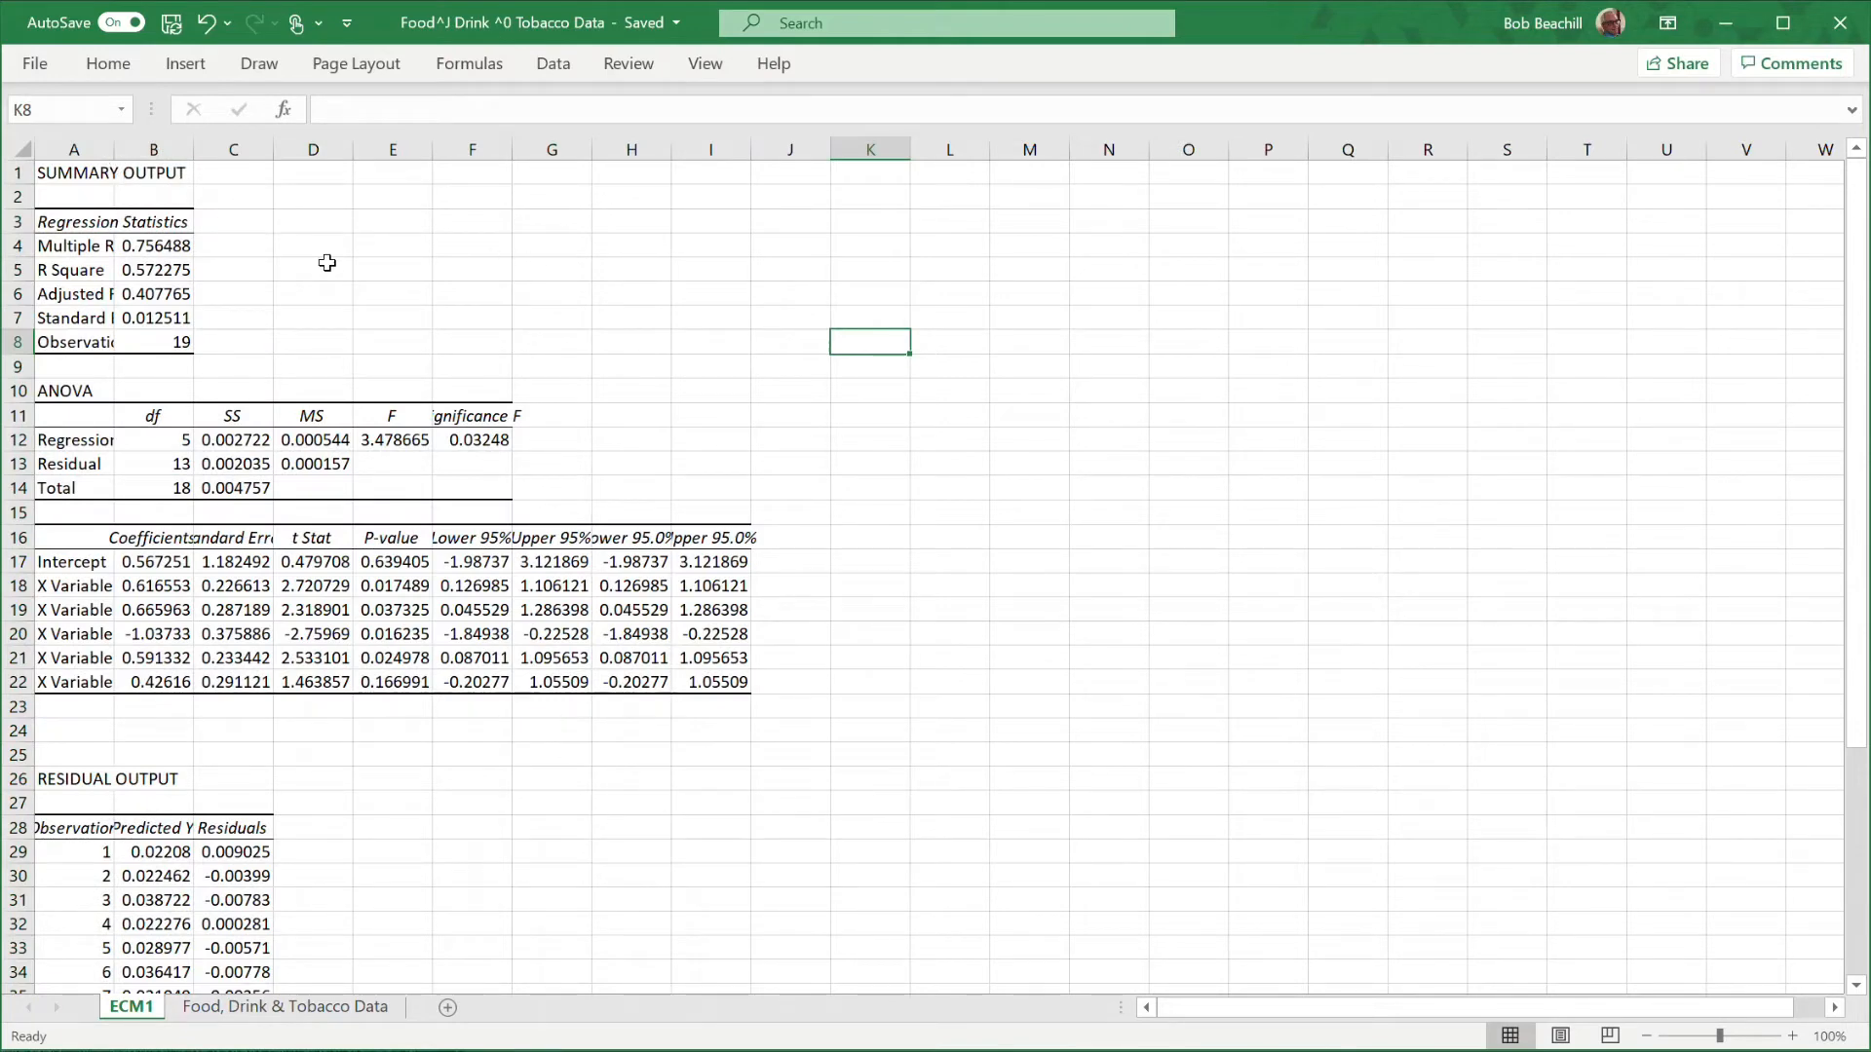
pyautogui.moveTo(74, 149); pyautogui.dragTo(682, 167)
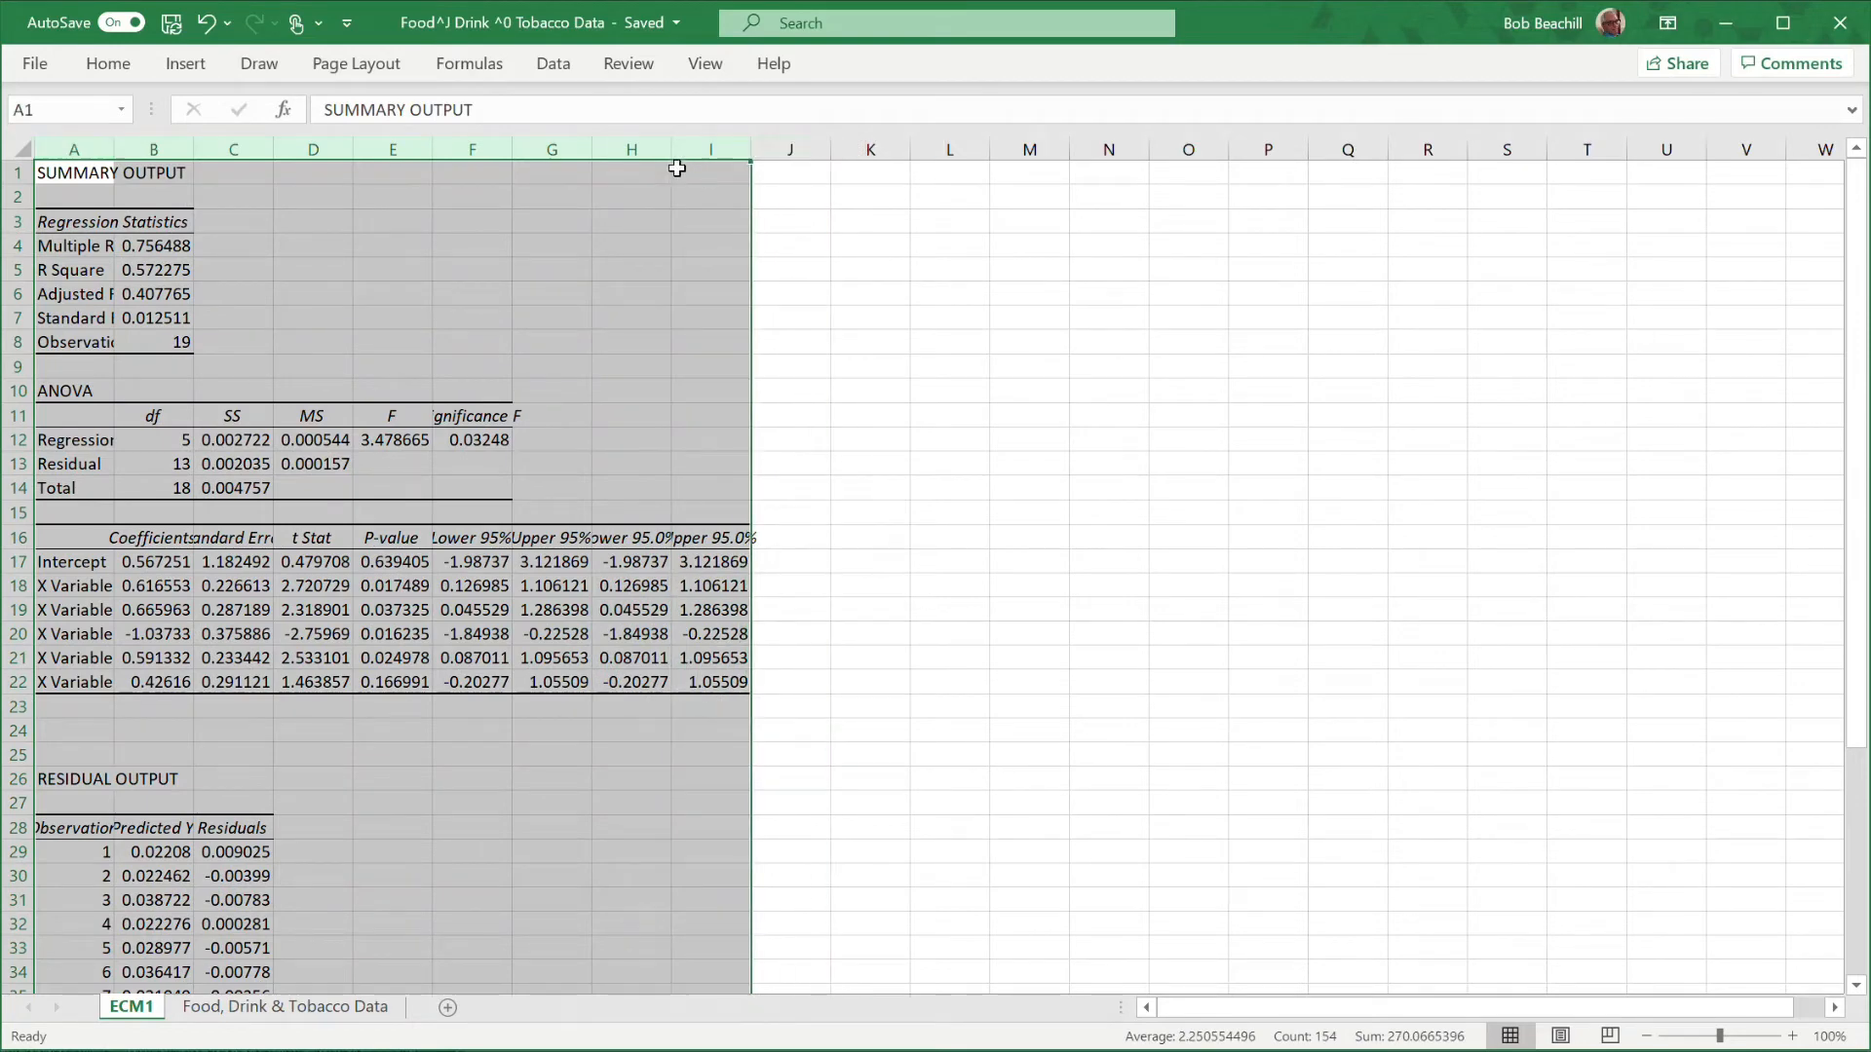
pyautogui.doubleClick(669, 150)
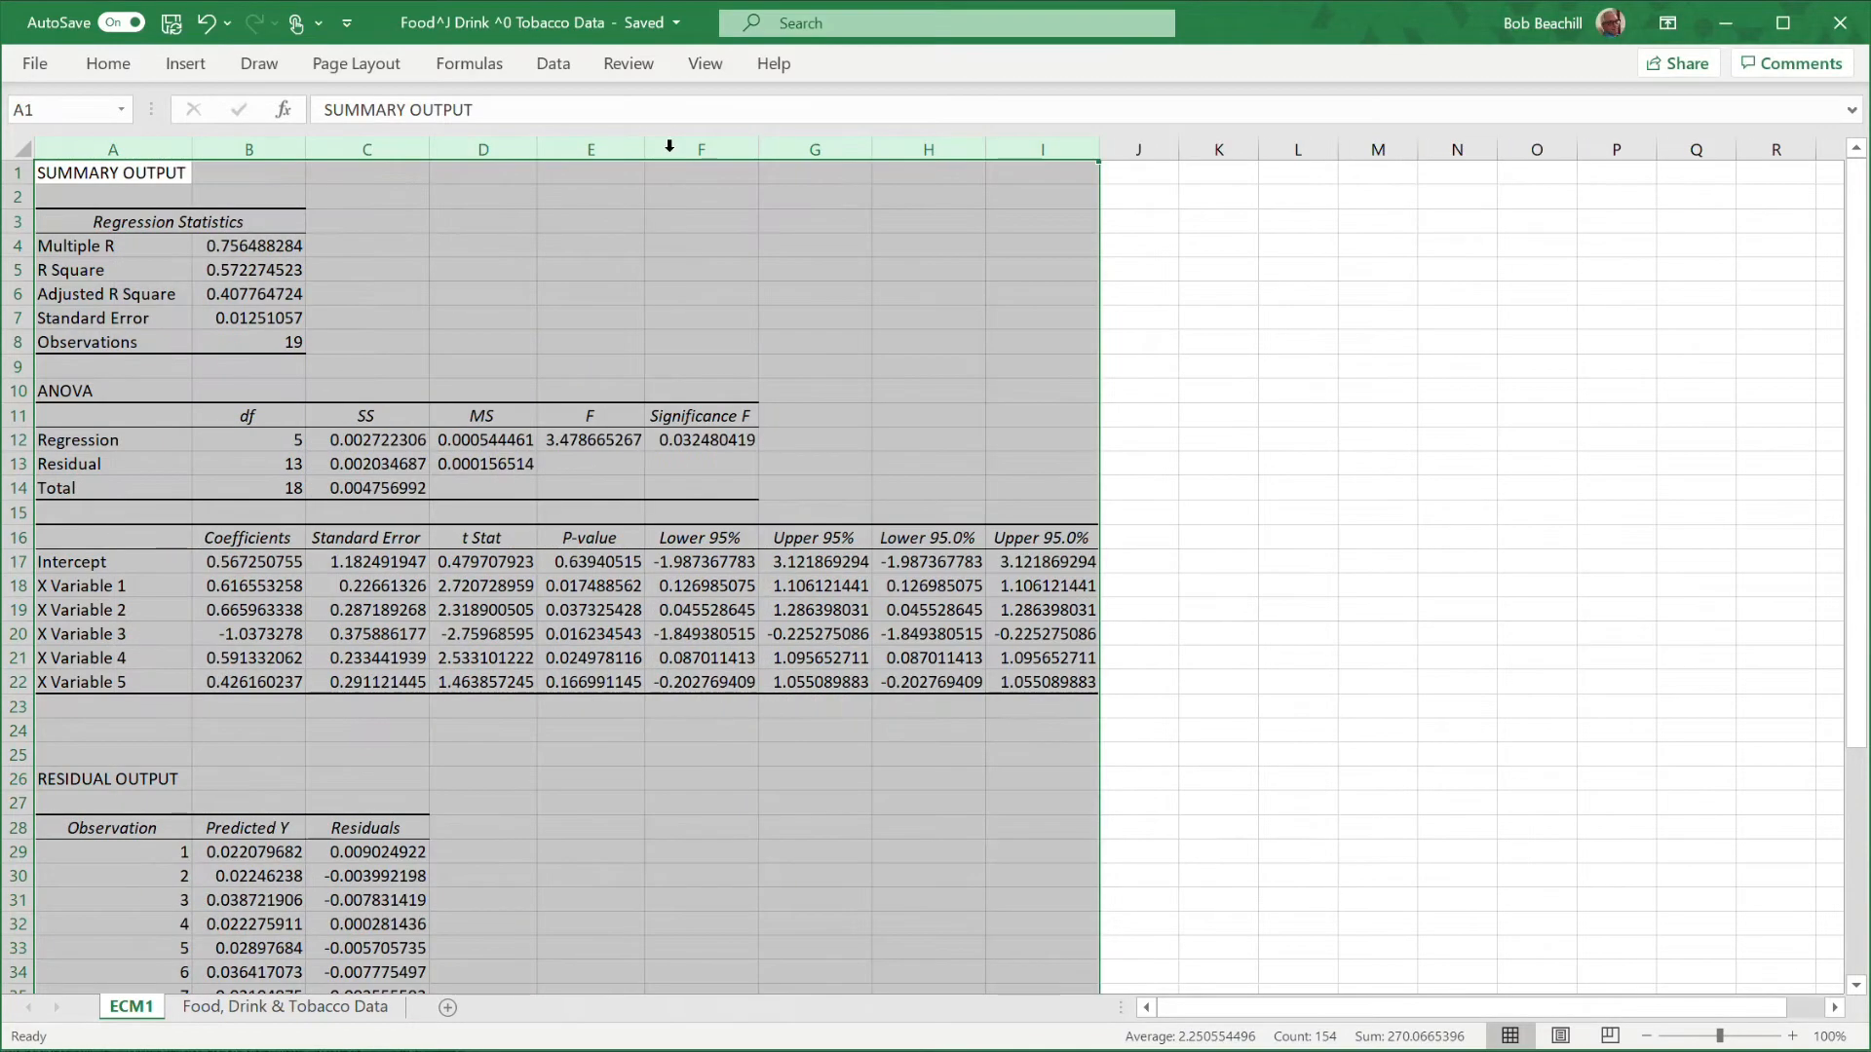
pyautogui.click(1268, 457)
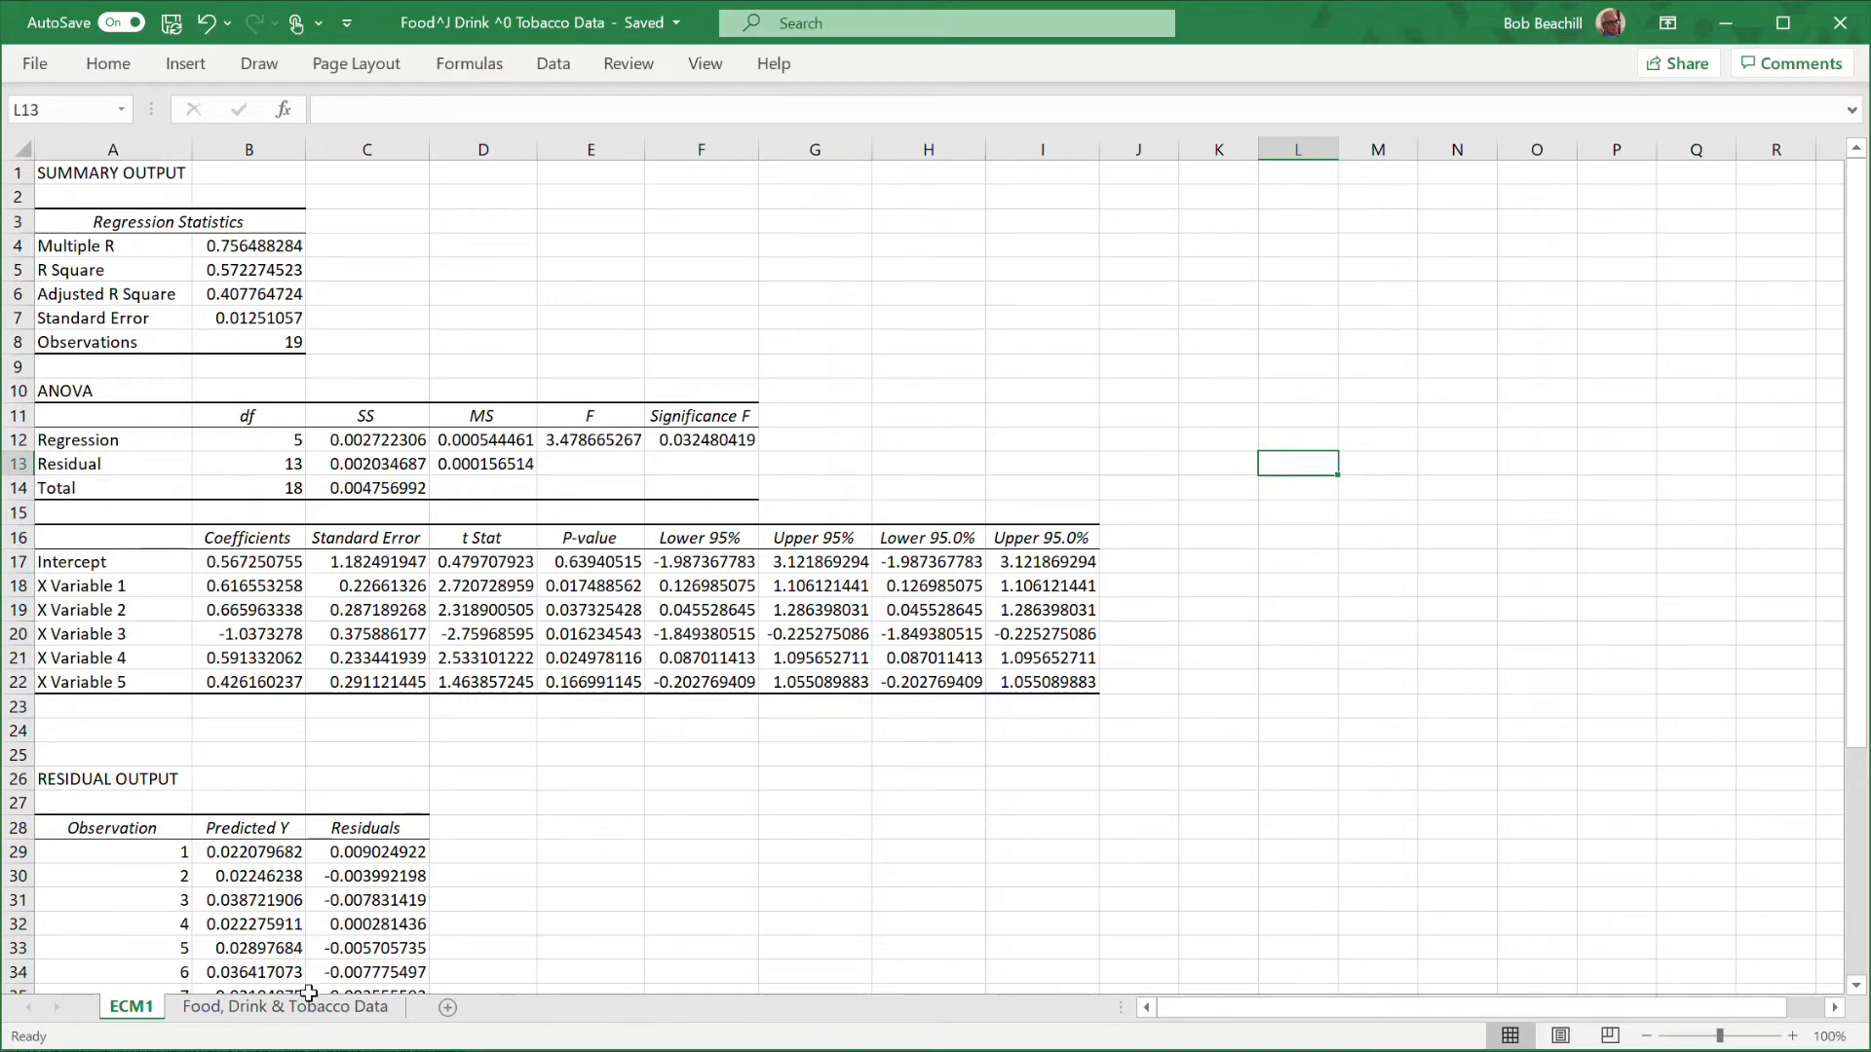
# Copy headers K1:O1 from the Food, Drink & Tobacco Data sheet and paste them transposed over the X Variable labels at A18 on ECM1.
pyautogui.click(282, 1008)
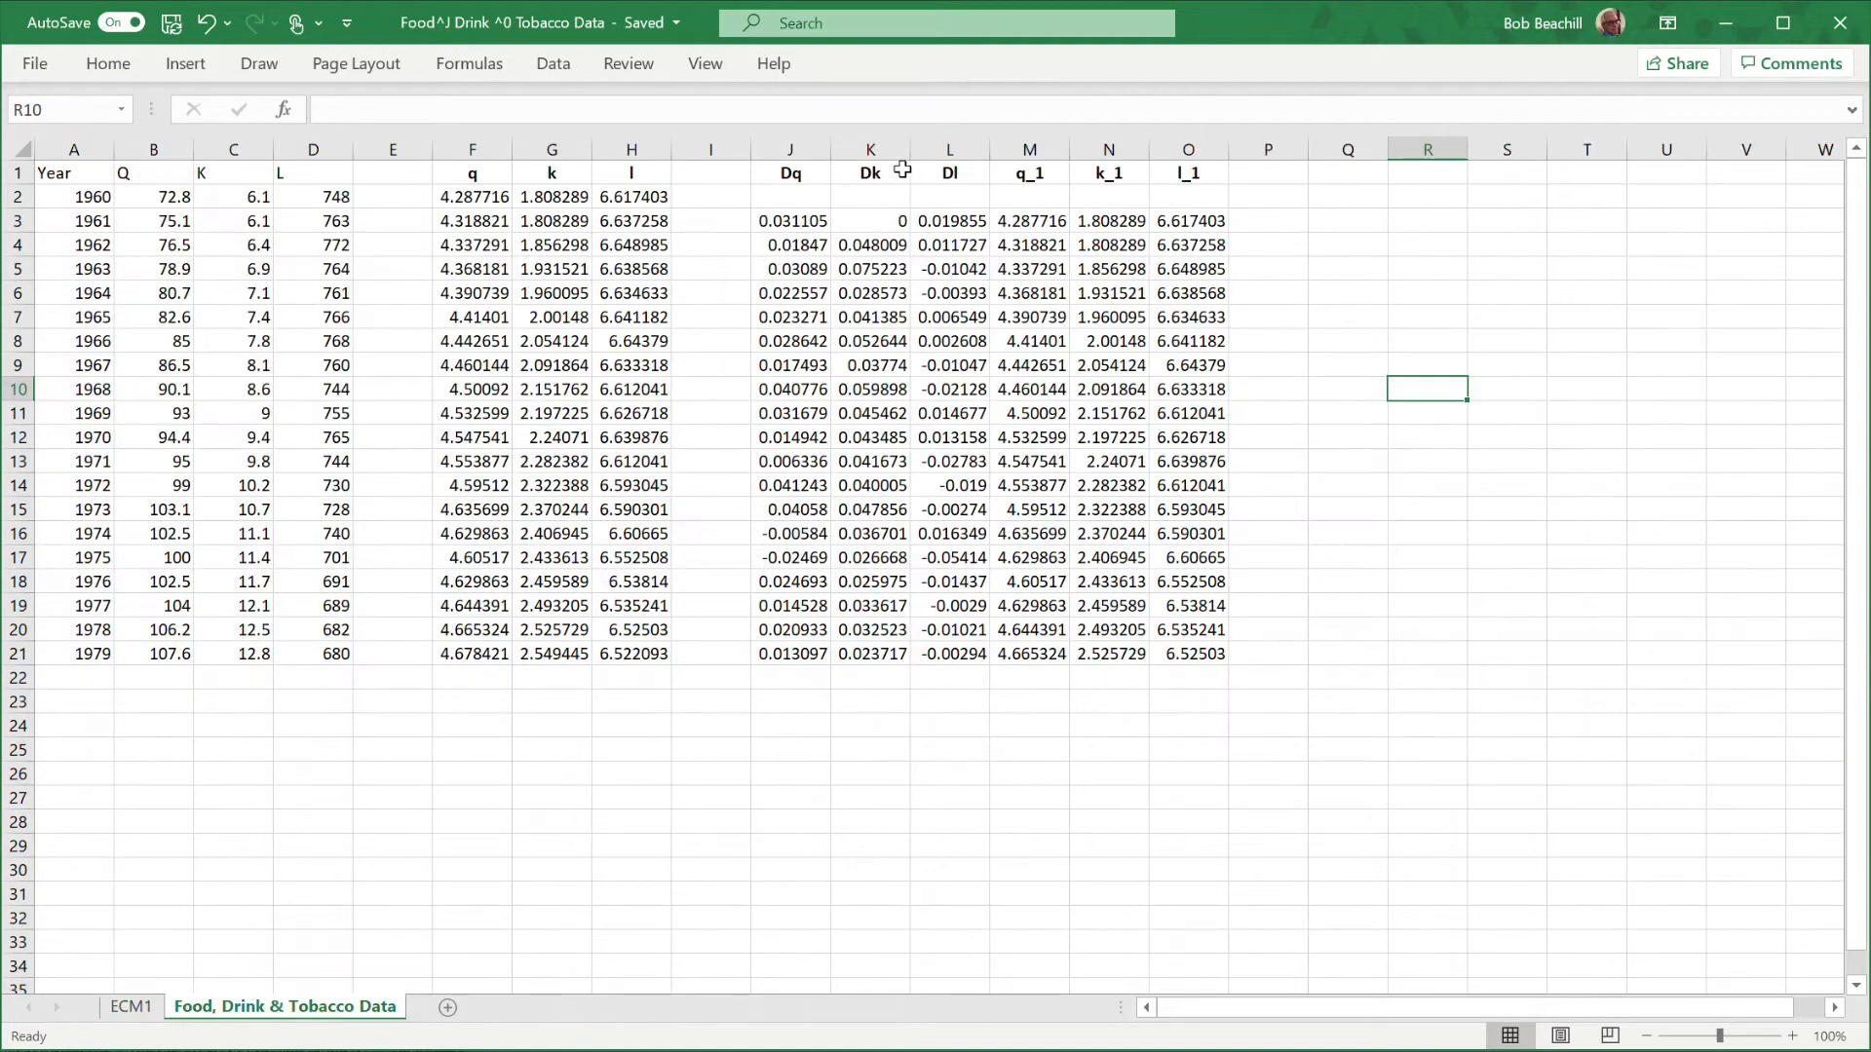
pyautogui.moveTo(892, 172); pyautogui.dragTo(1181, 174)
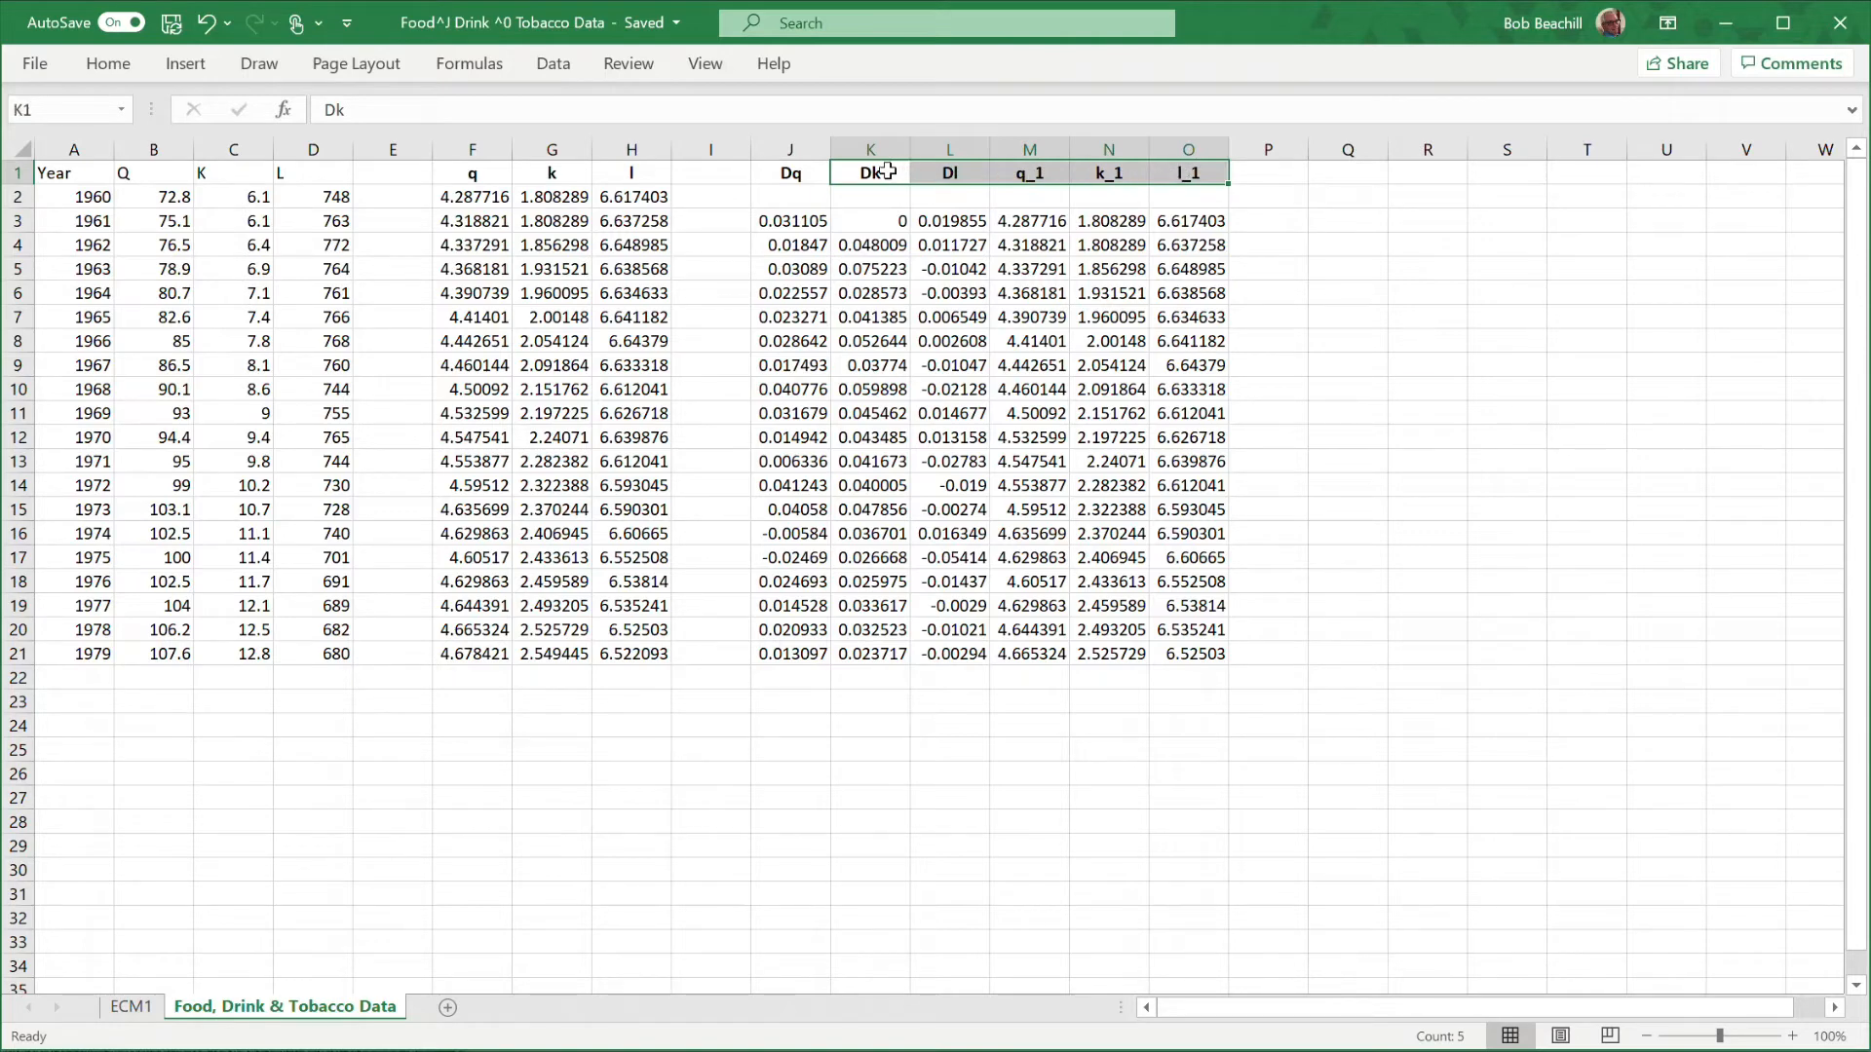
pyautogui.rightClick(887, 172)
pyautogui.click(960, 230)
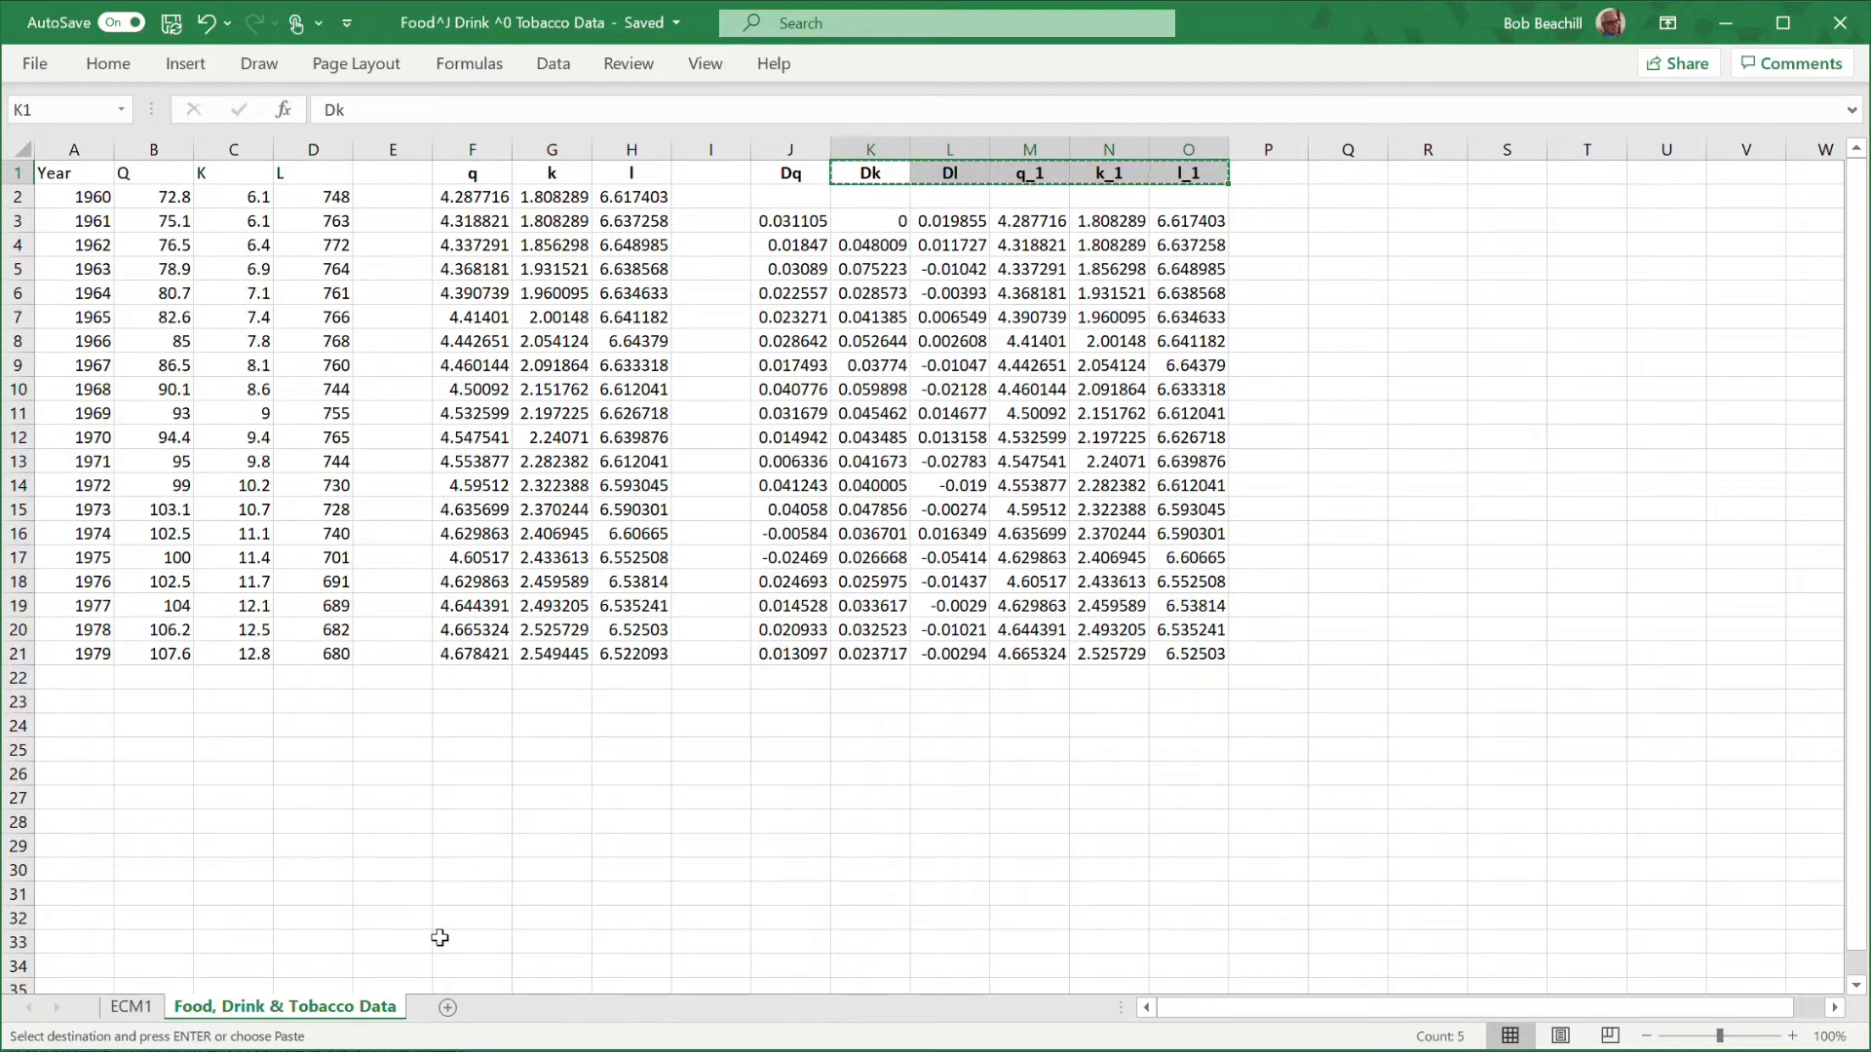
pyautogui.click(133, 1007)
pyautogui.click(110, 585)
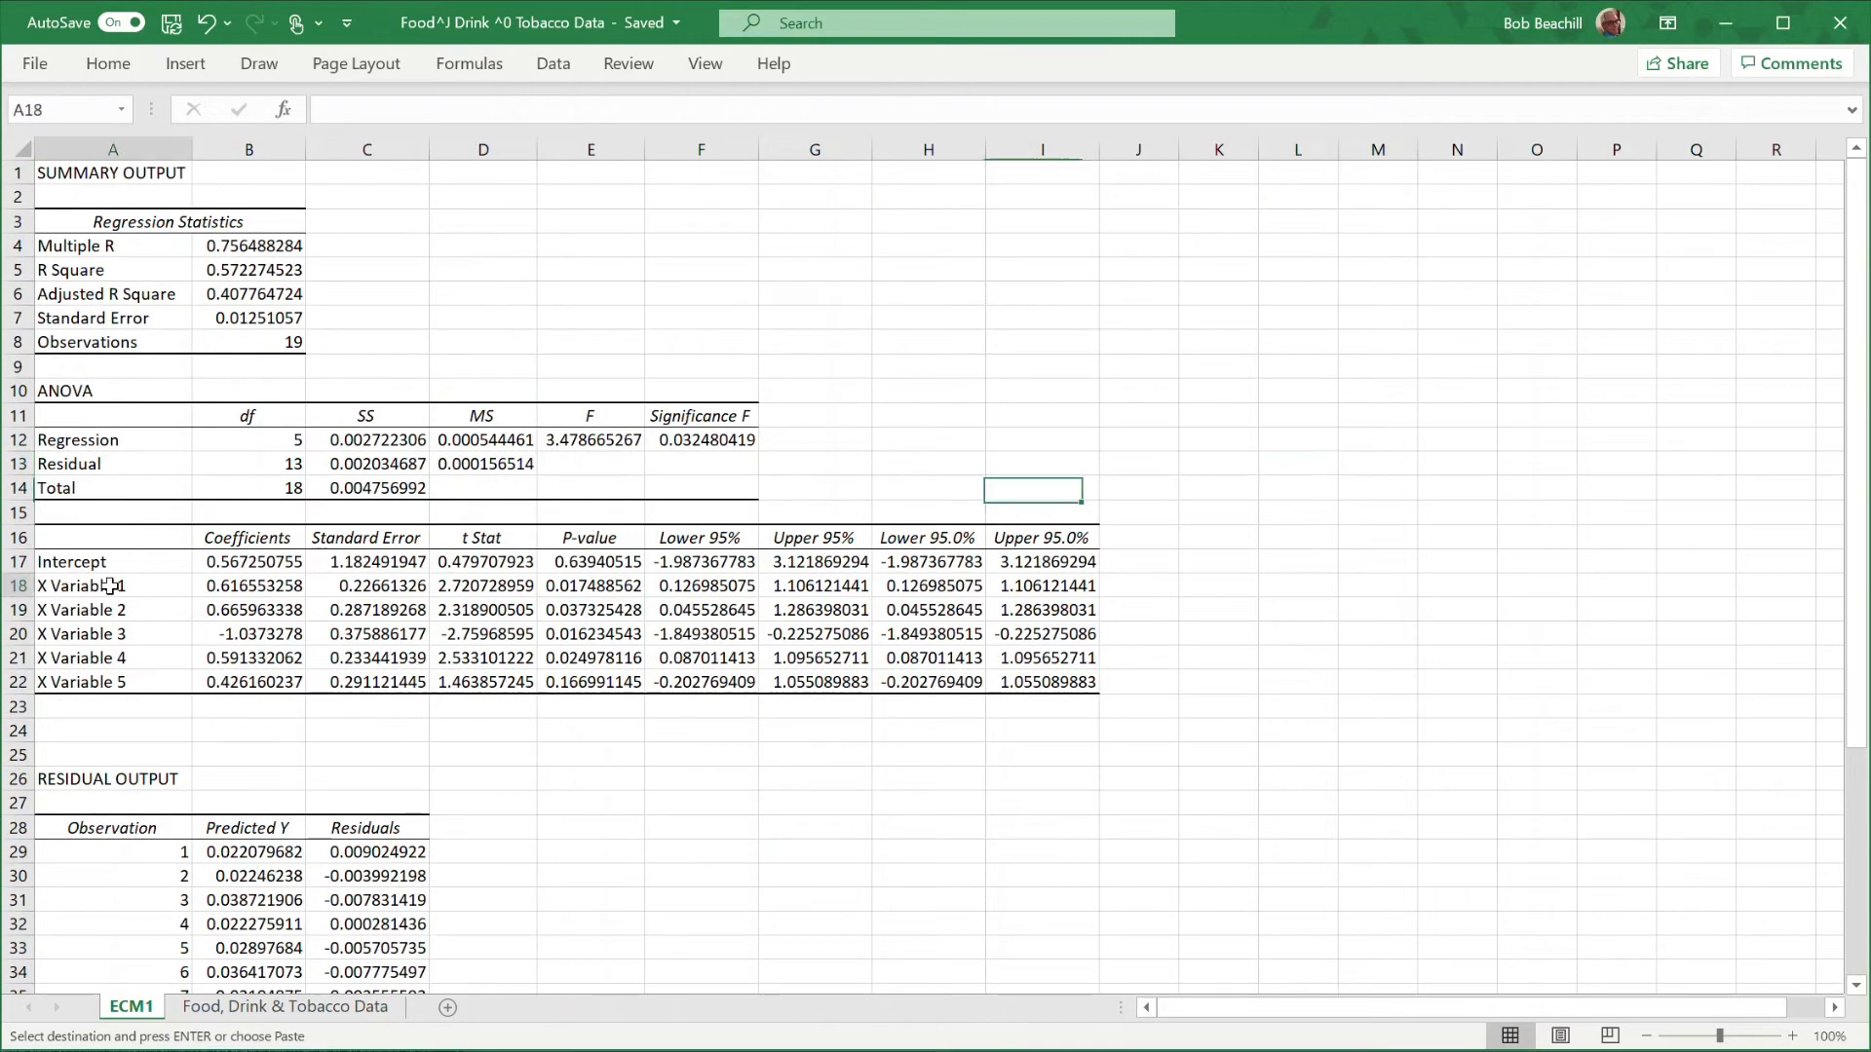
pyautogui.rightClick(110, 586)
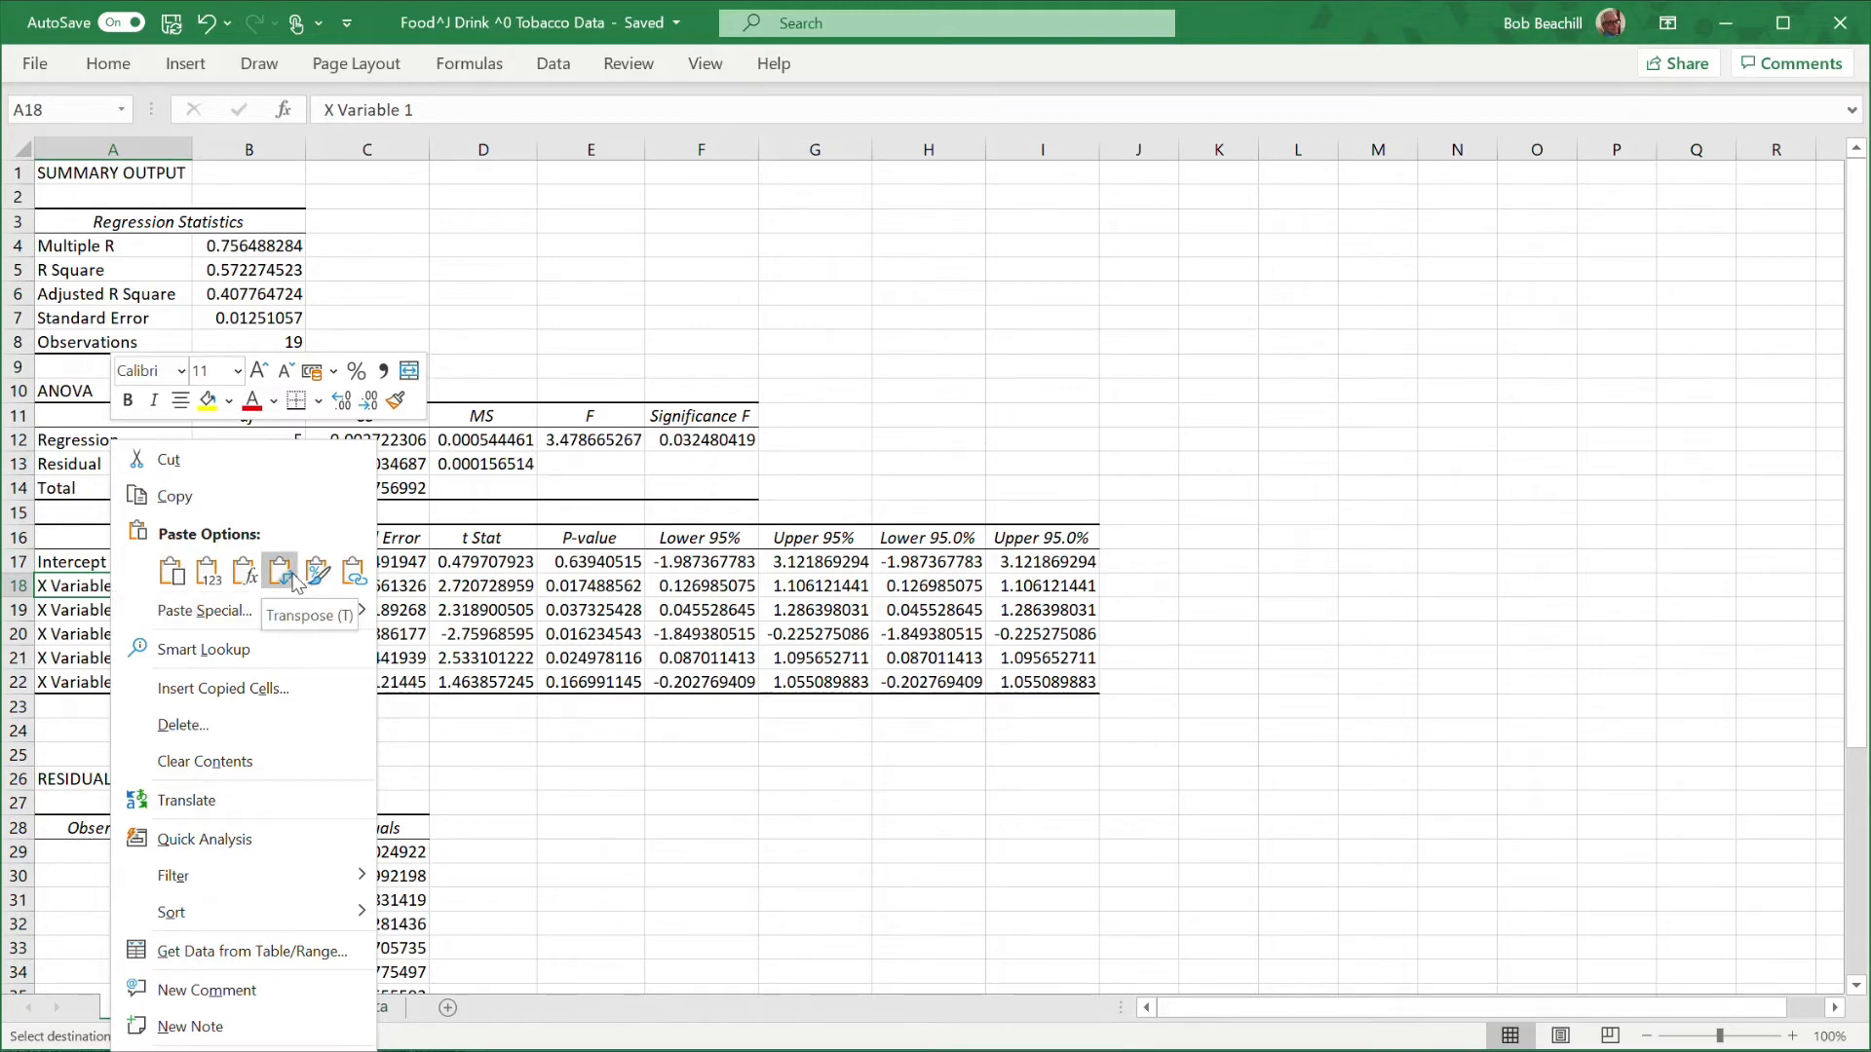
pyautogui.click(293, 578)
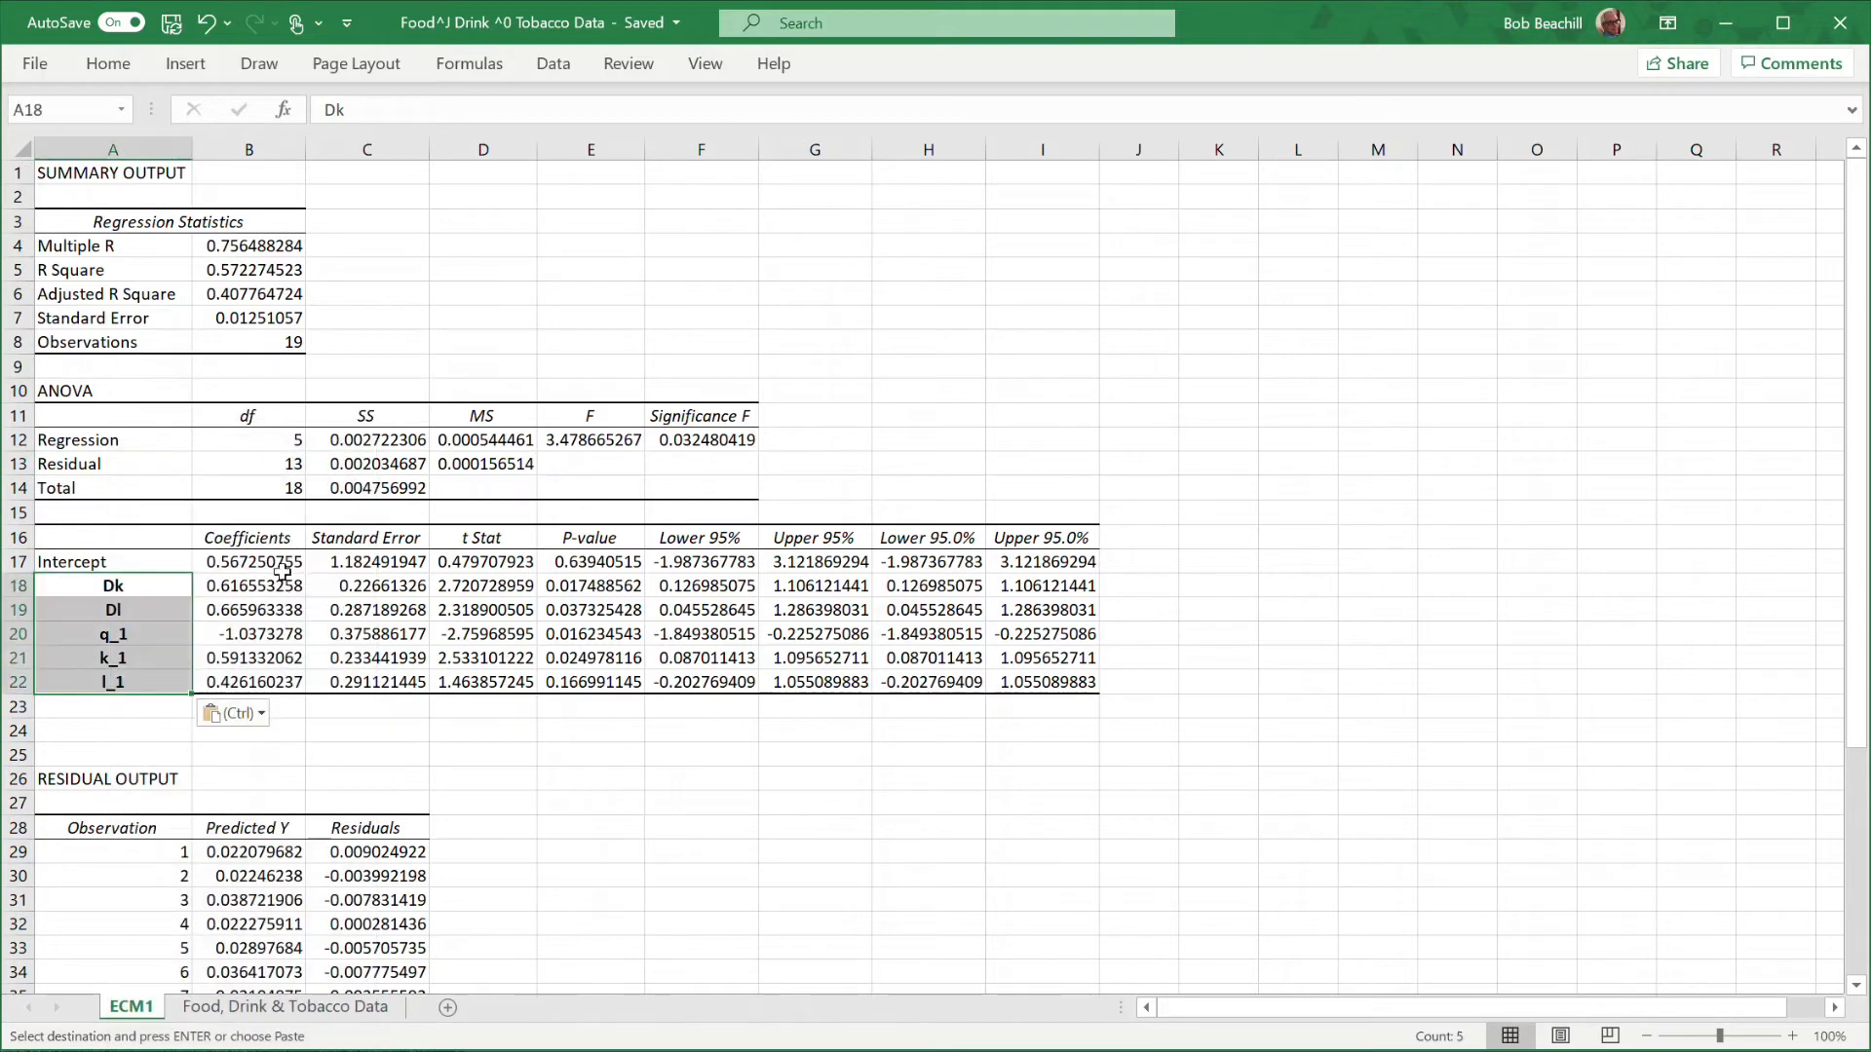
pyautogui.click(1301, 680)
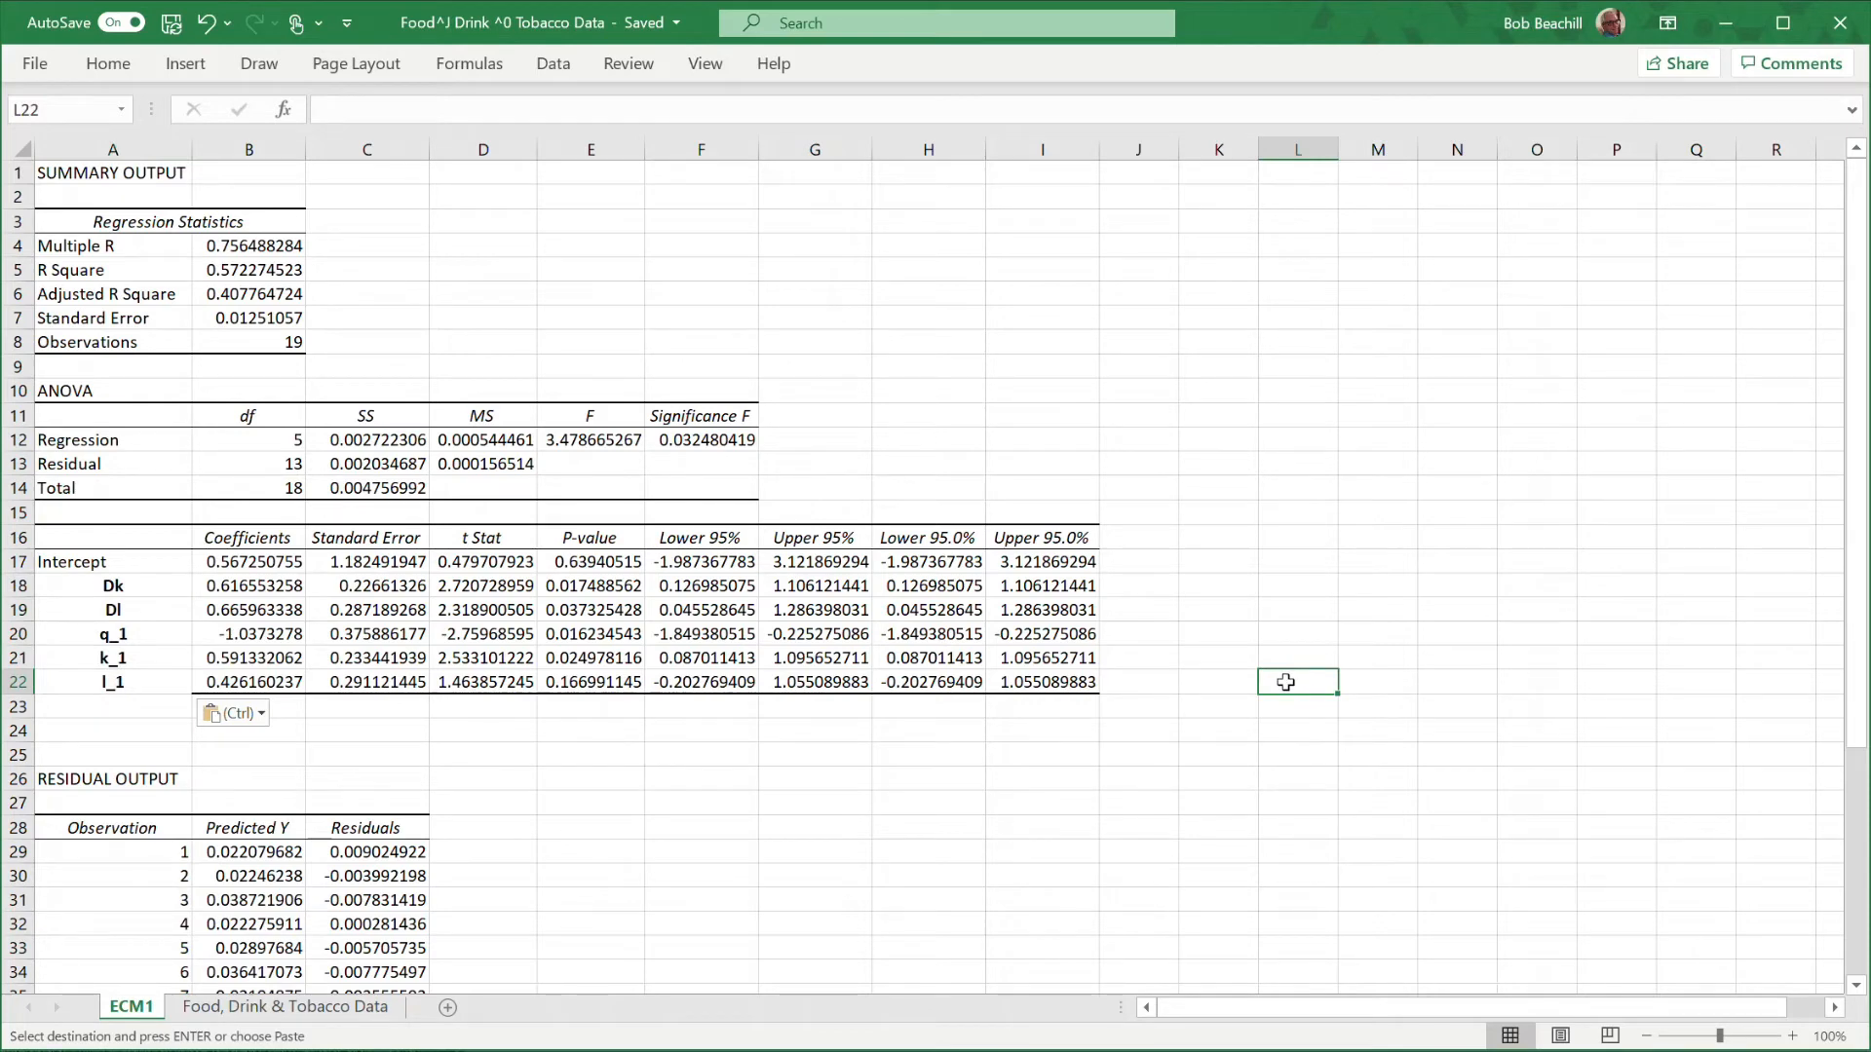
pyautogui.press('Escape')
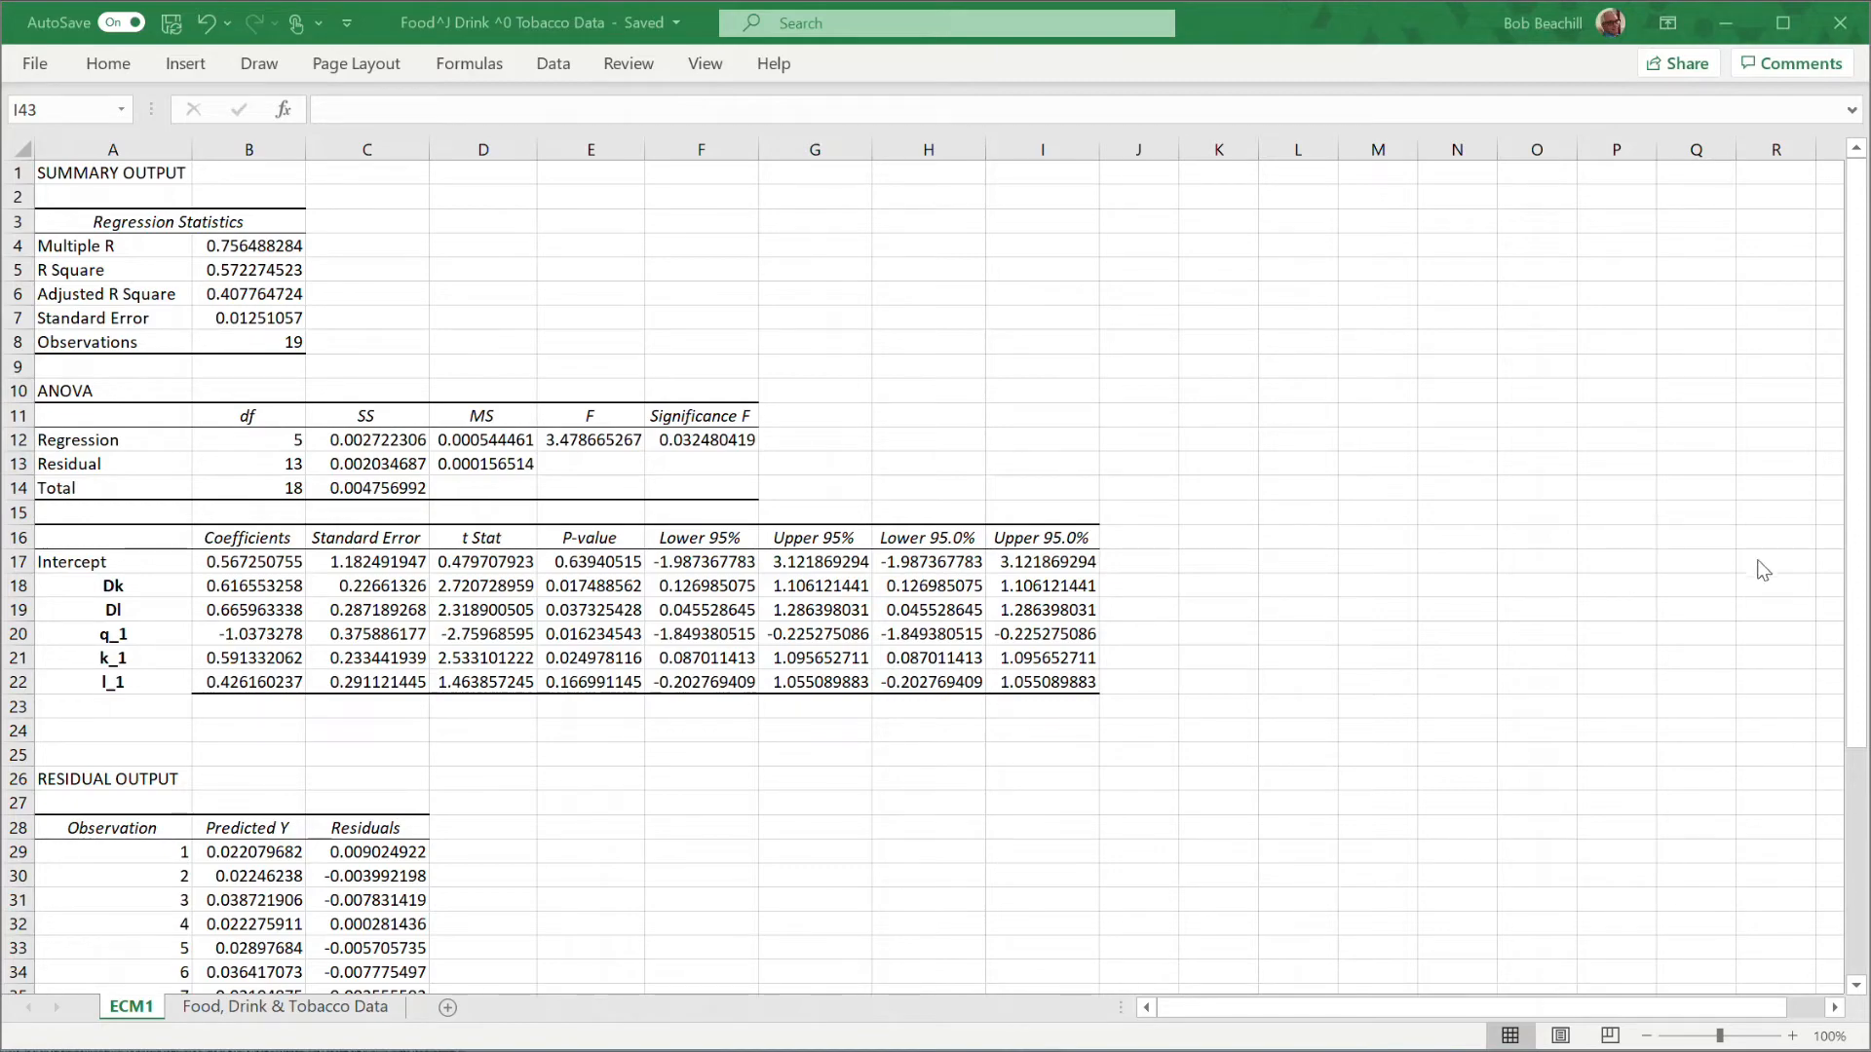
# Insert a line chart of the residuals in C29:C47 and place it beside the residual output table.
pyautogui.moveTo(1858, 577); pyautogui.dragTo(1860, 901)
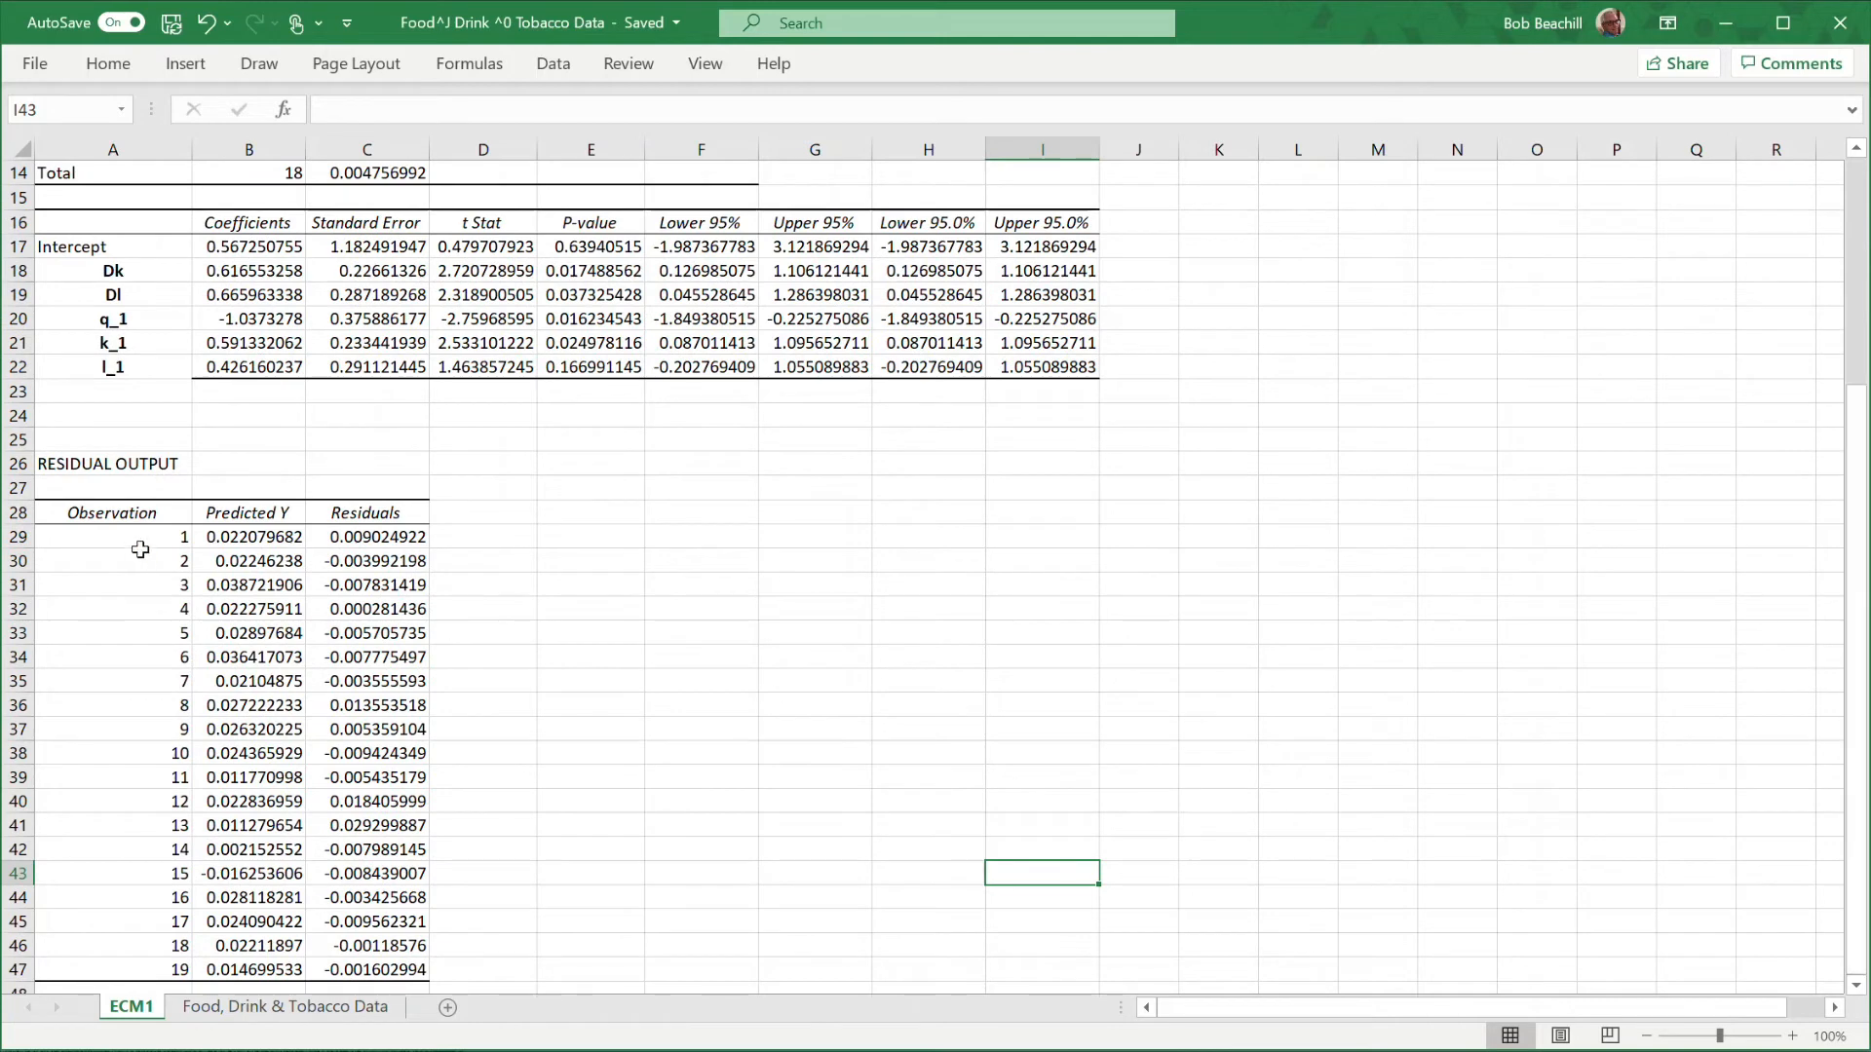
pyautogui.moveTo(349, 537); pyautogui.dragTo(346, 971)
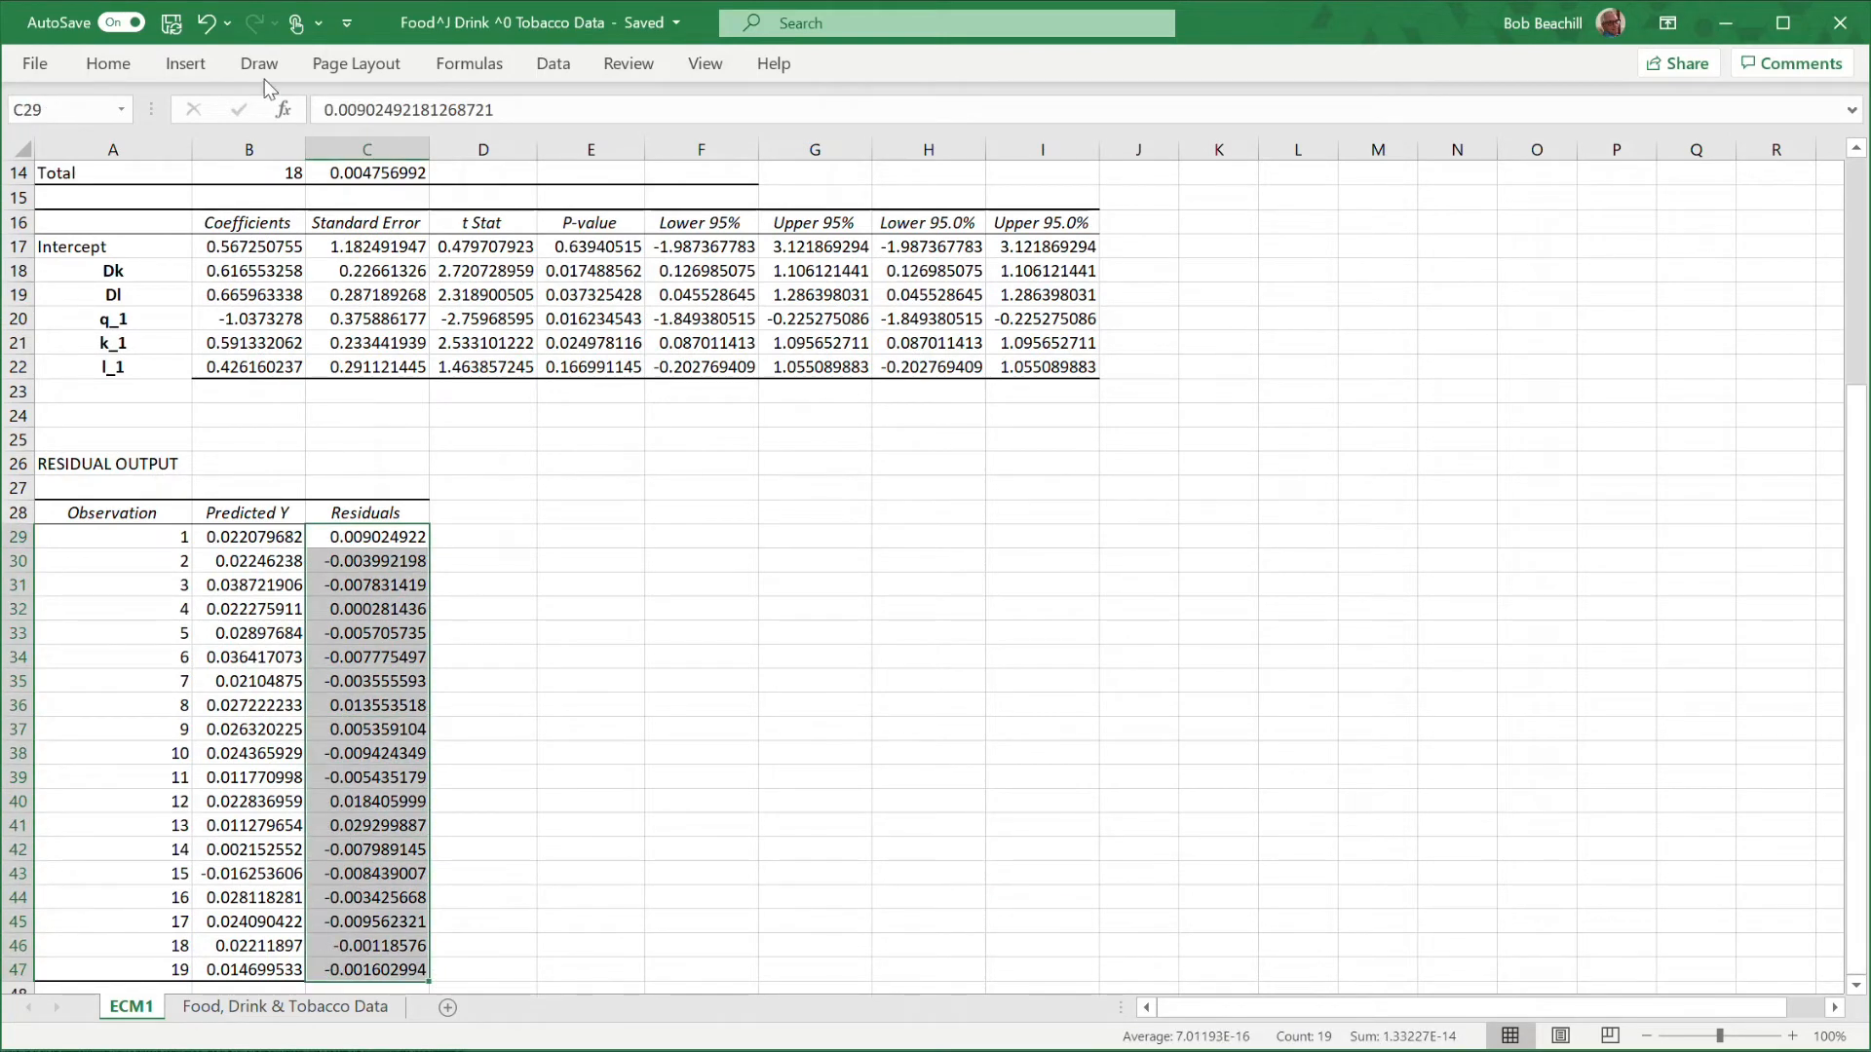
pyautogui.click(185, 63)
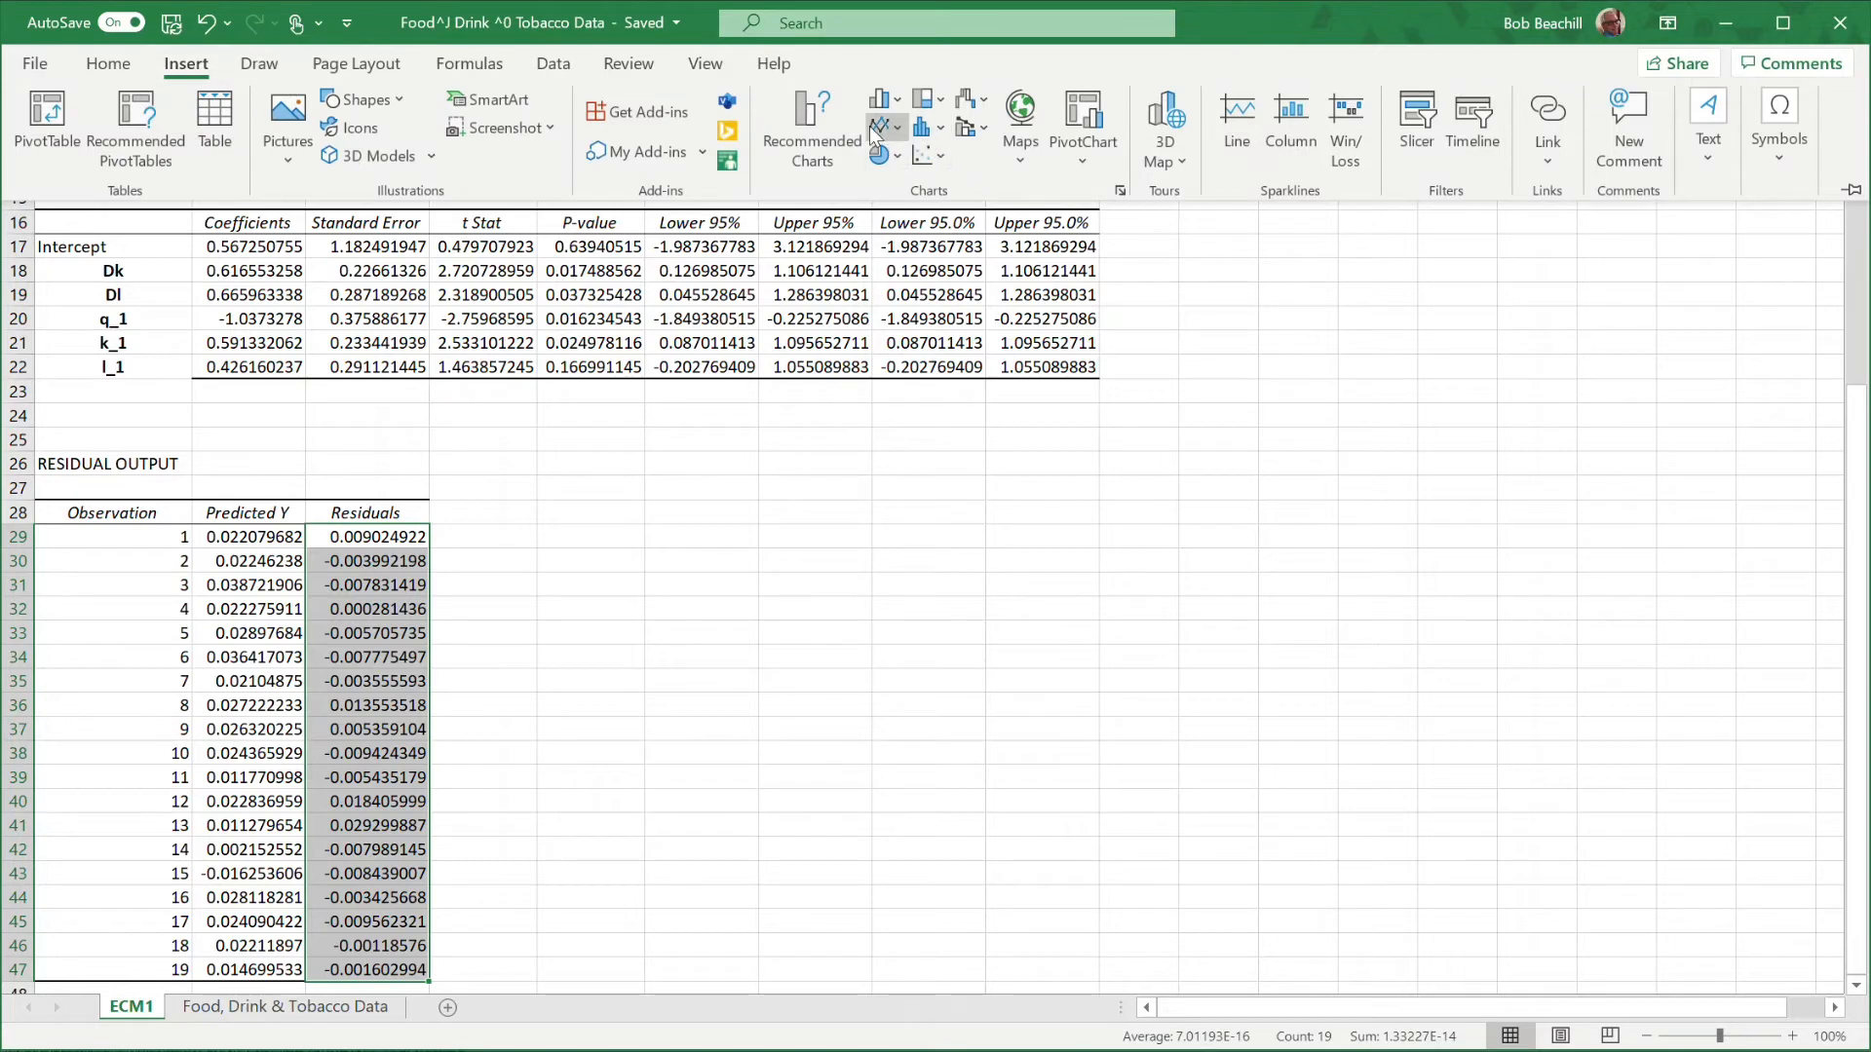
pyautogui.click(877, 126)
pyautogui.click(916, 204)
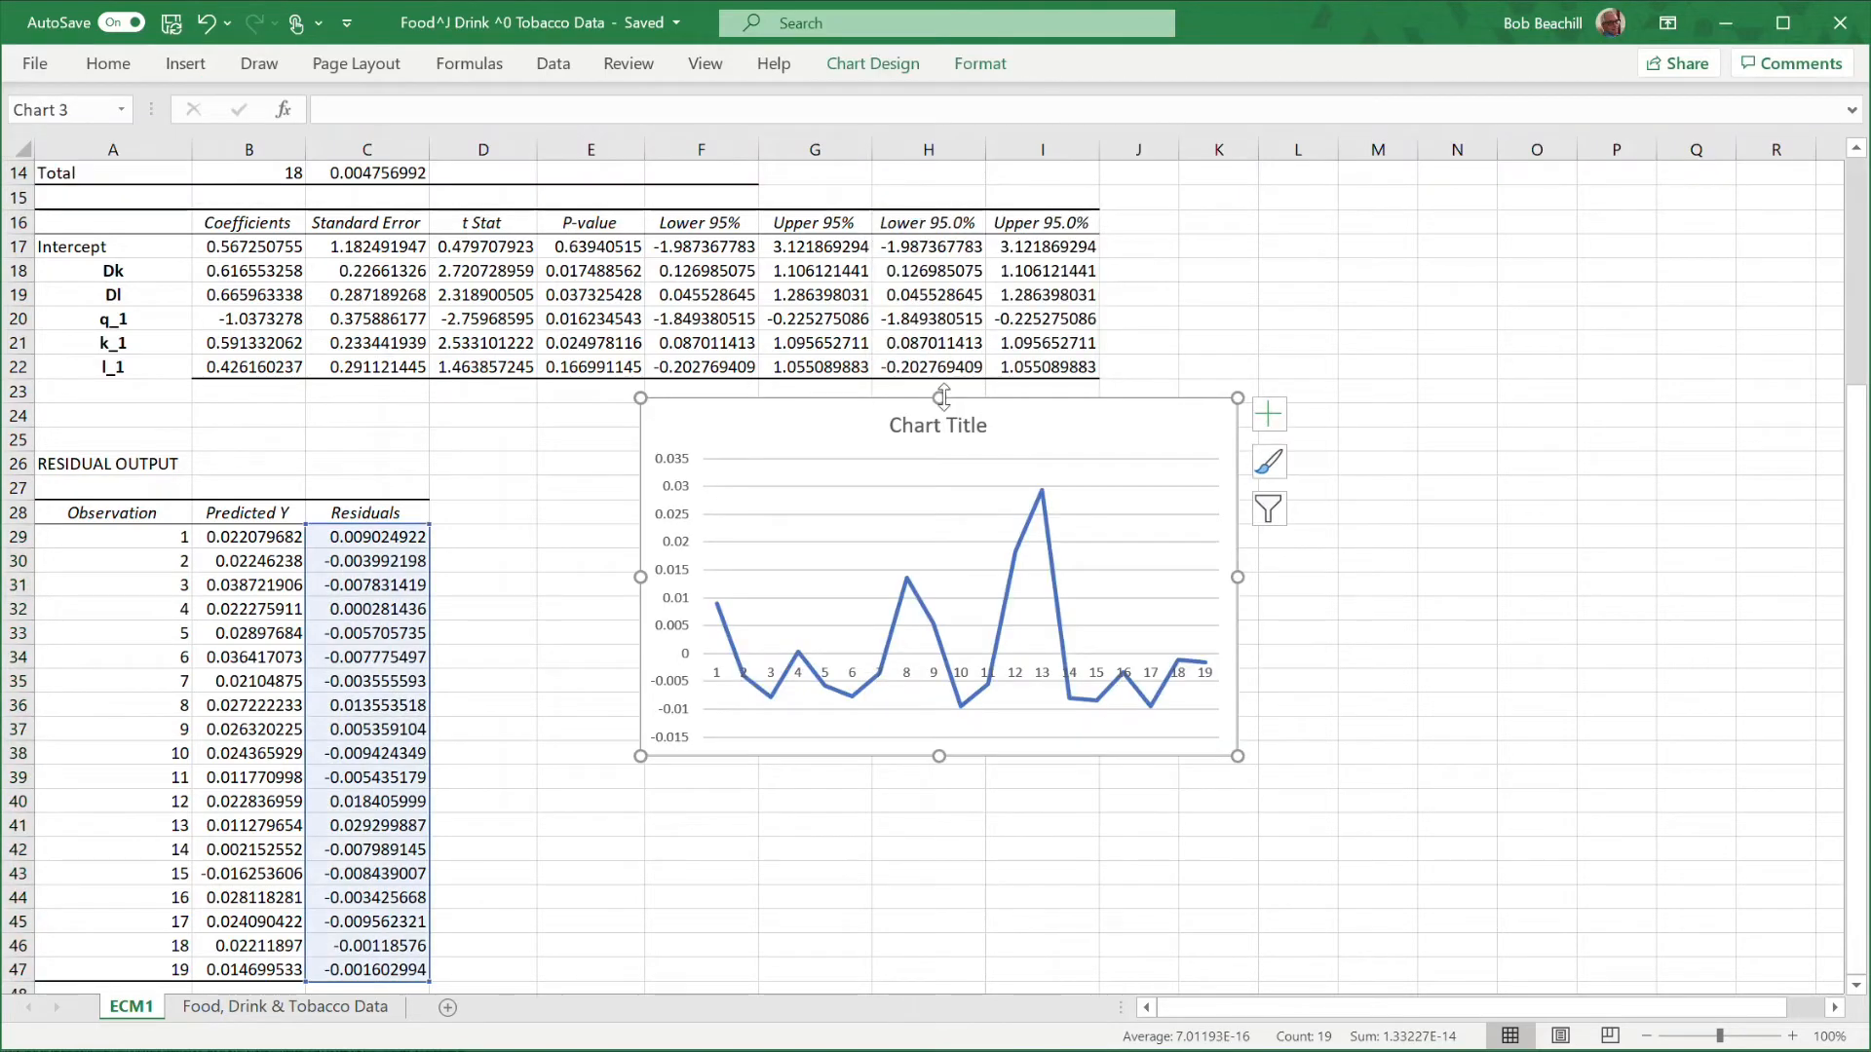
pyautogui.moveTo(1010, 419); pyautogui.dragTo(888, 526)
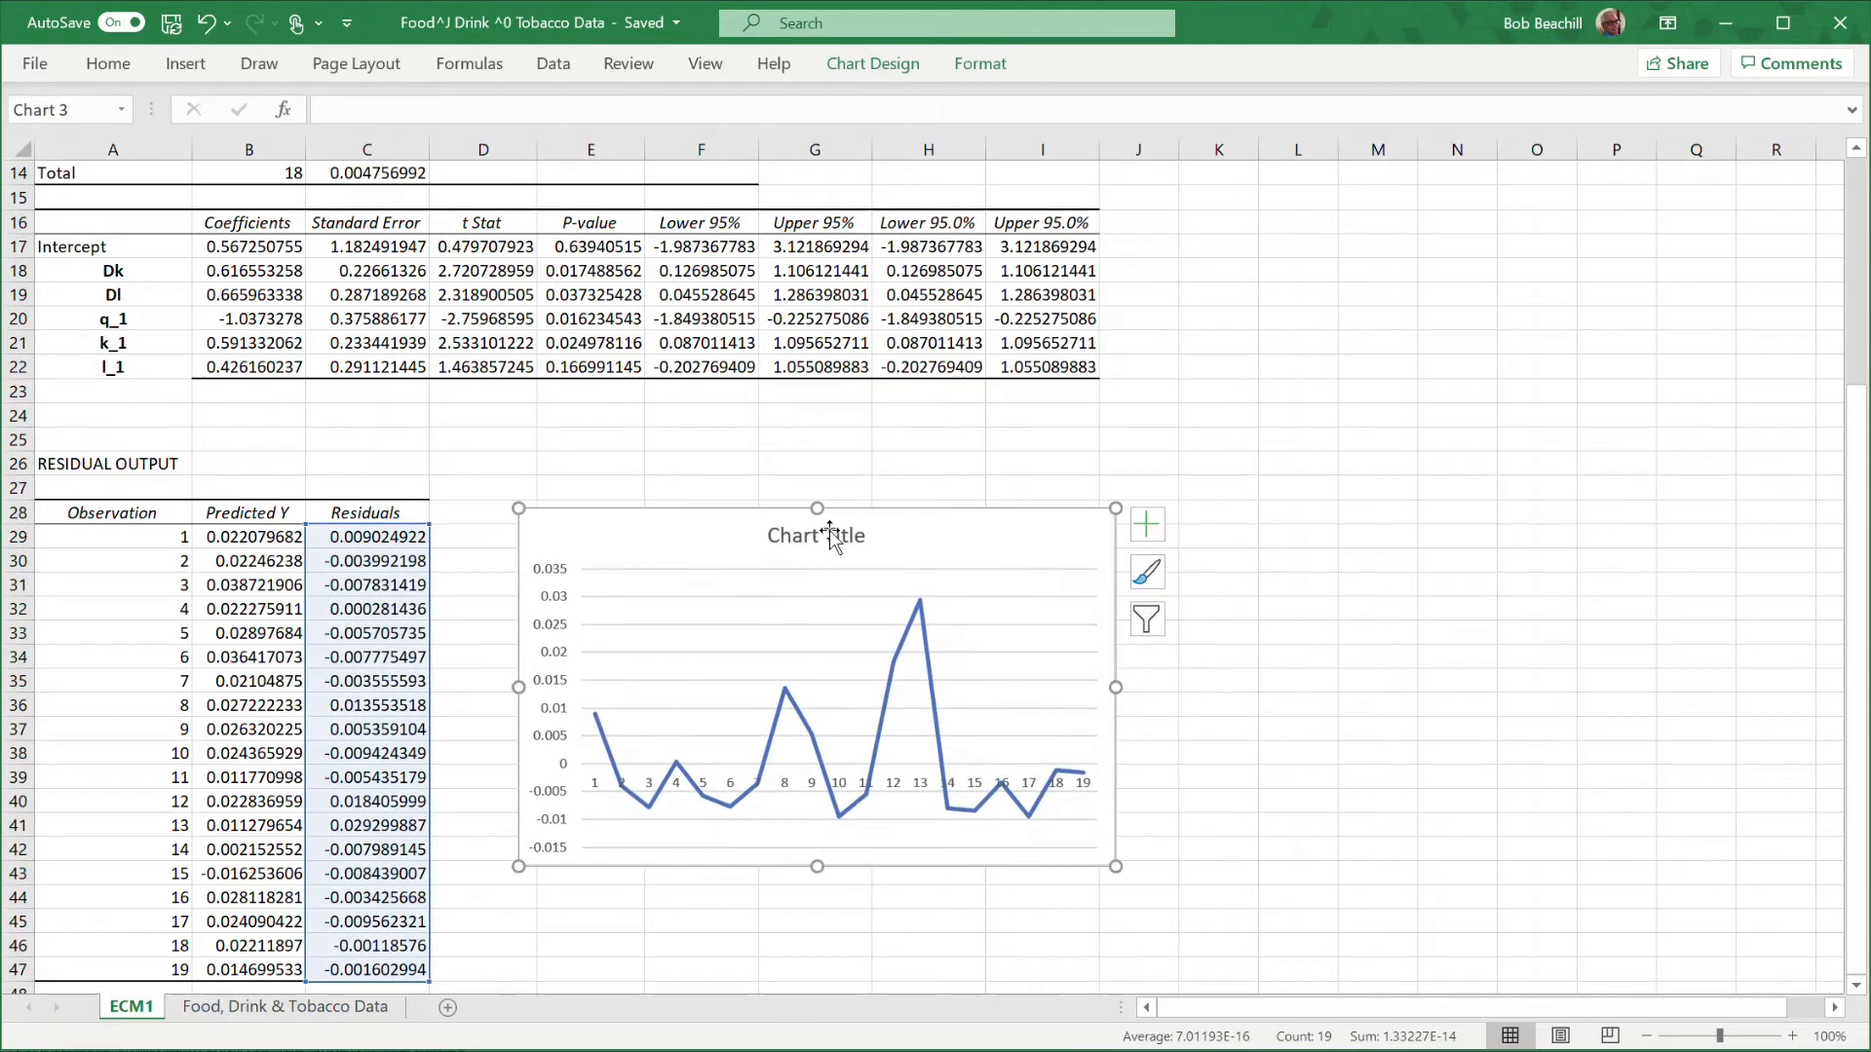
# Change the line chart's title to "Residuals".
pyautogui.click(799, 536)
pyautogui.doubleClick(797, 539)
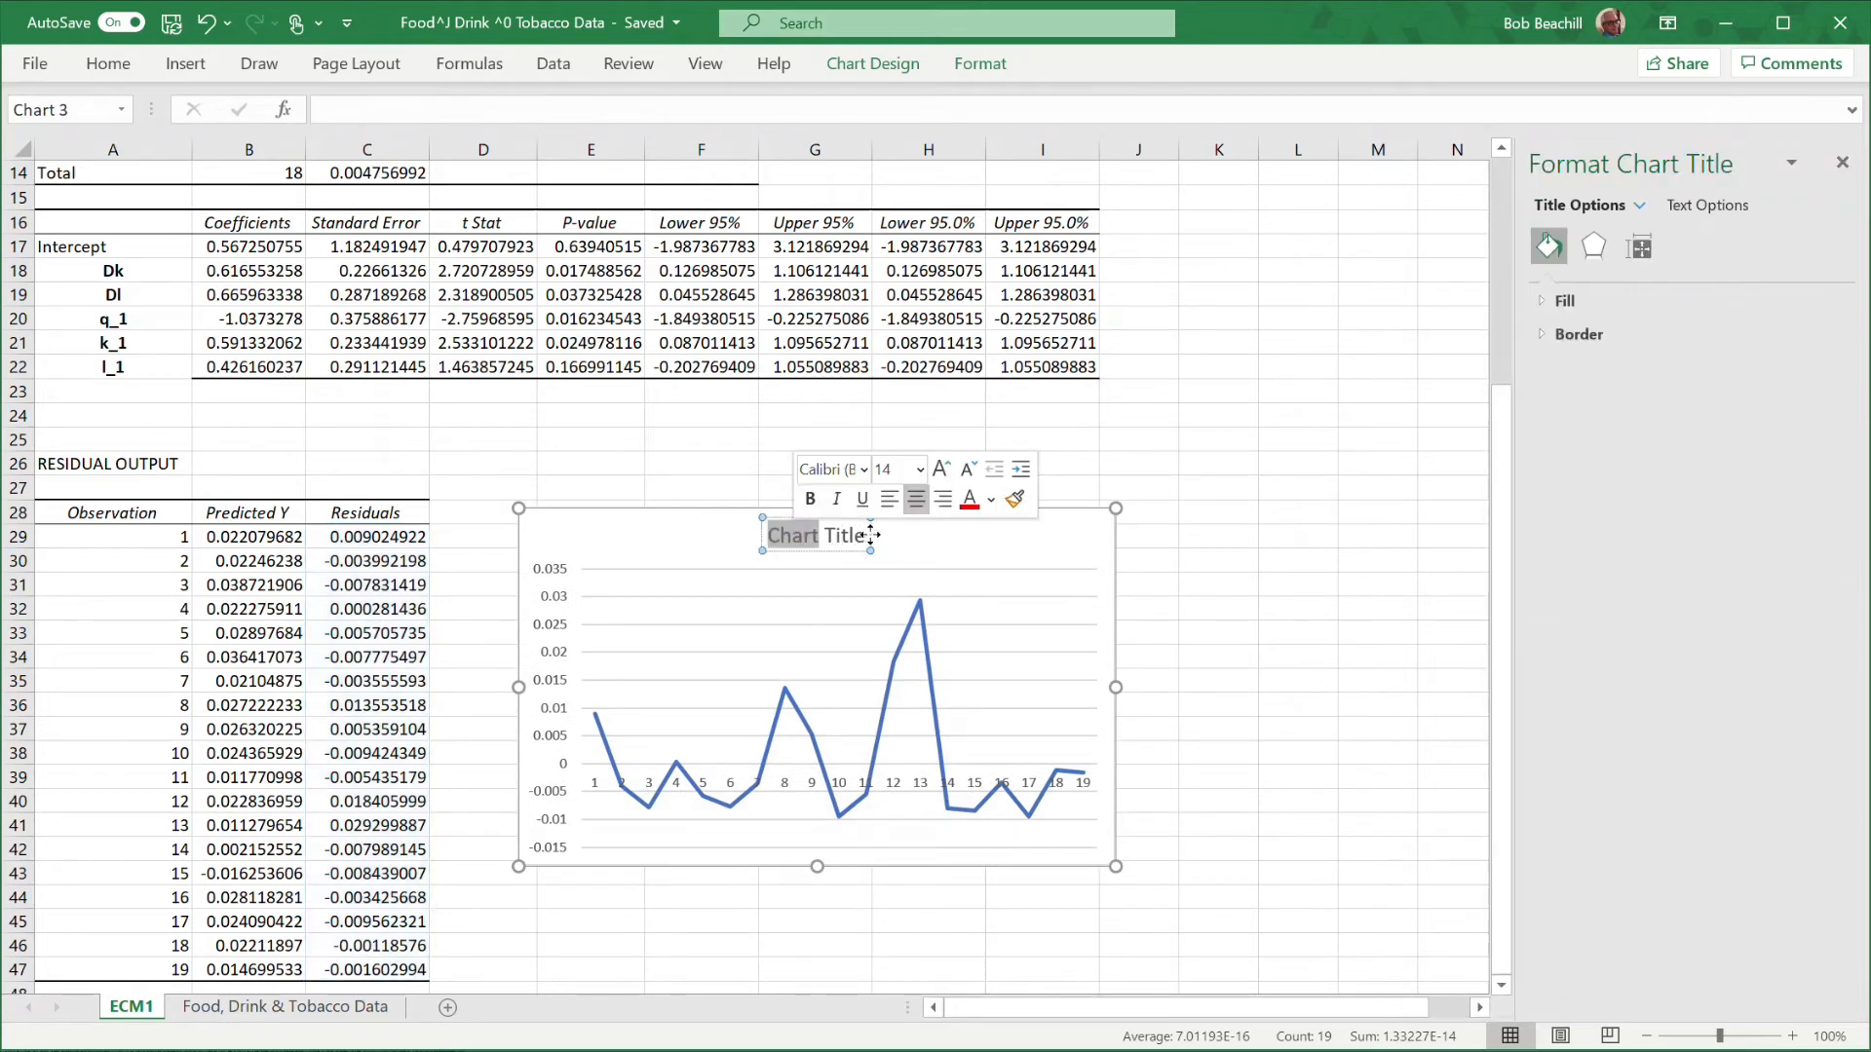
pyautogui.moveTo(863, 541); pyautogui.dragTo(877, 585)
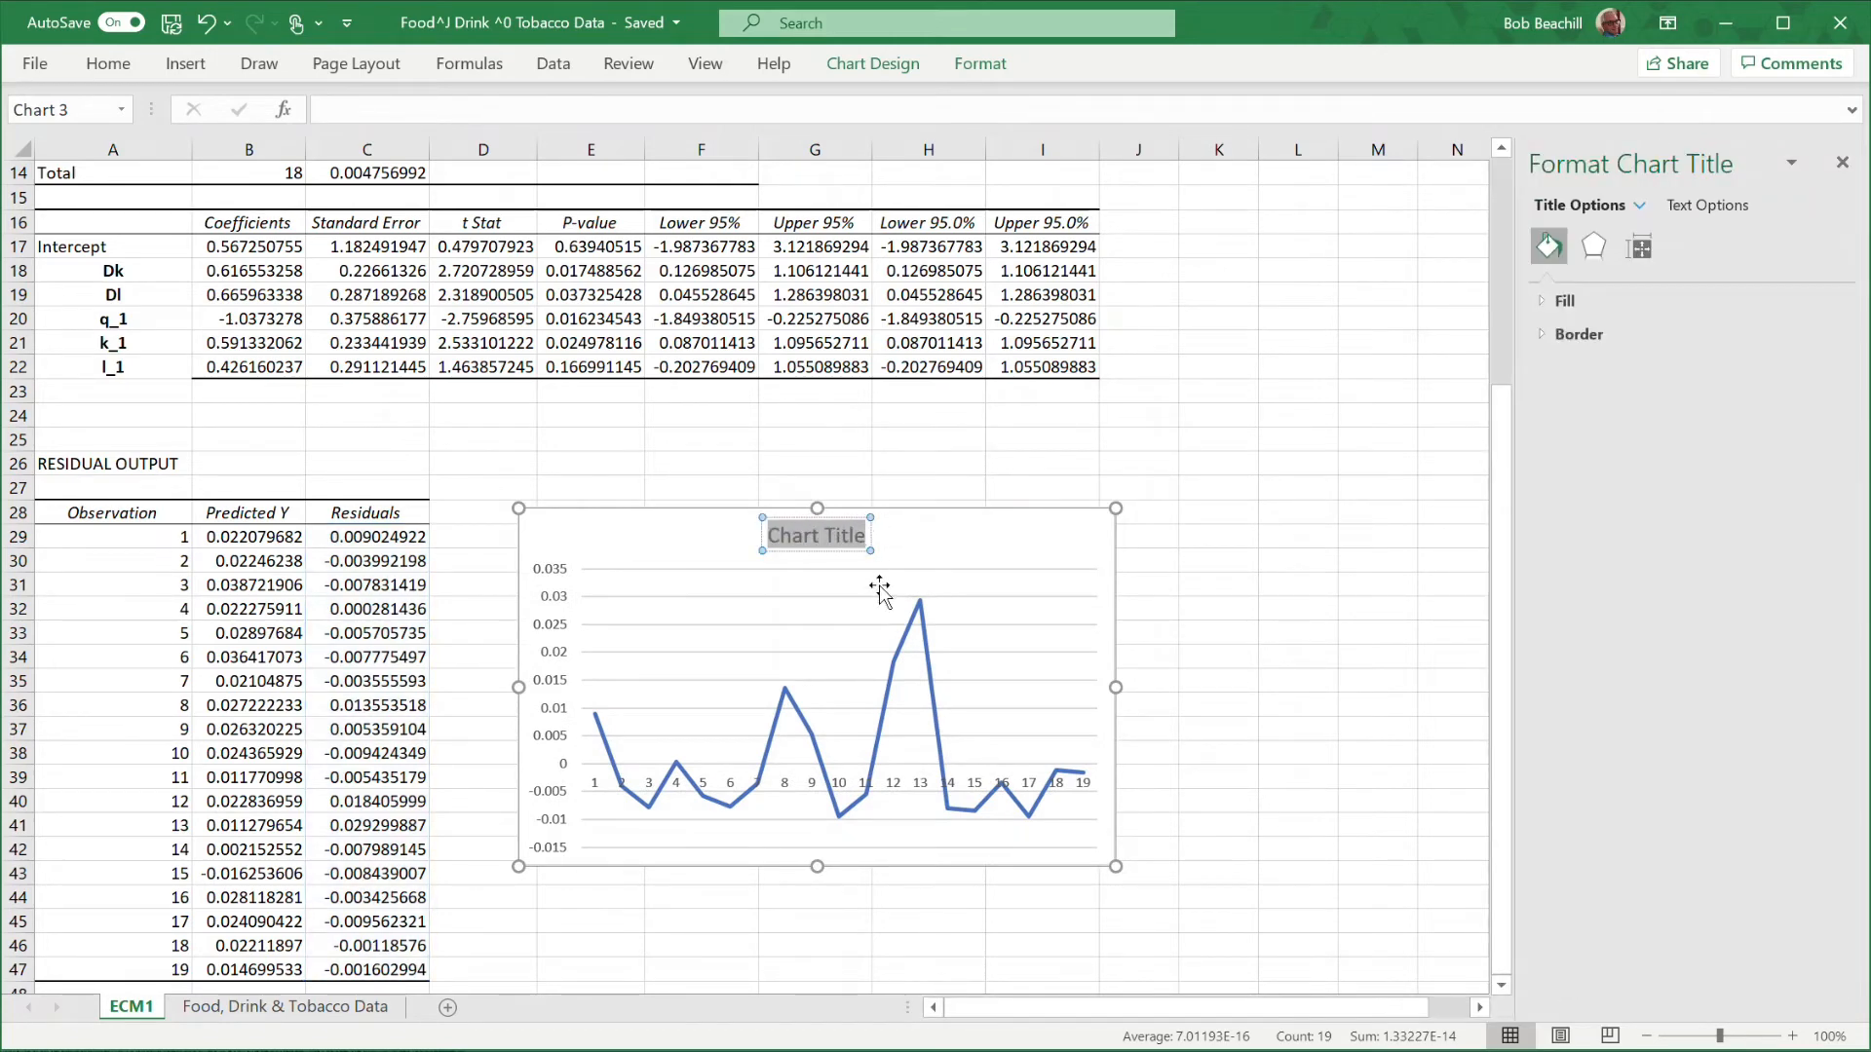
pyautogui.write('Resi')
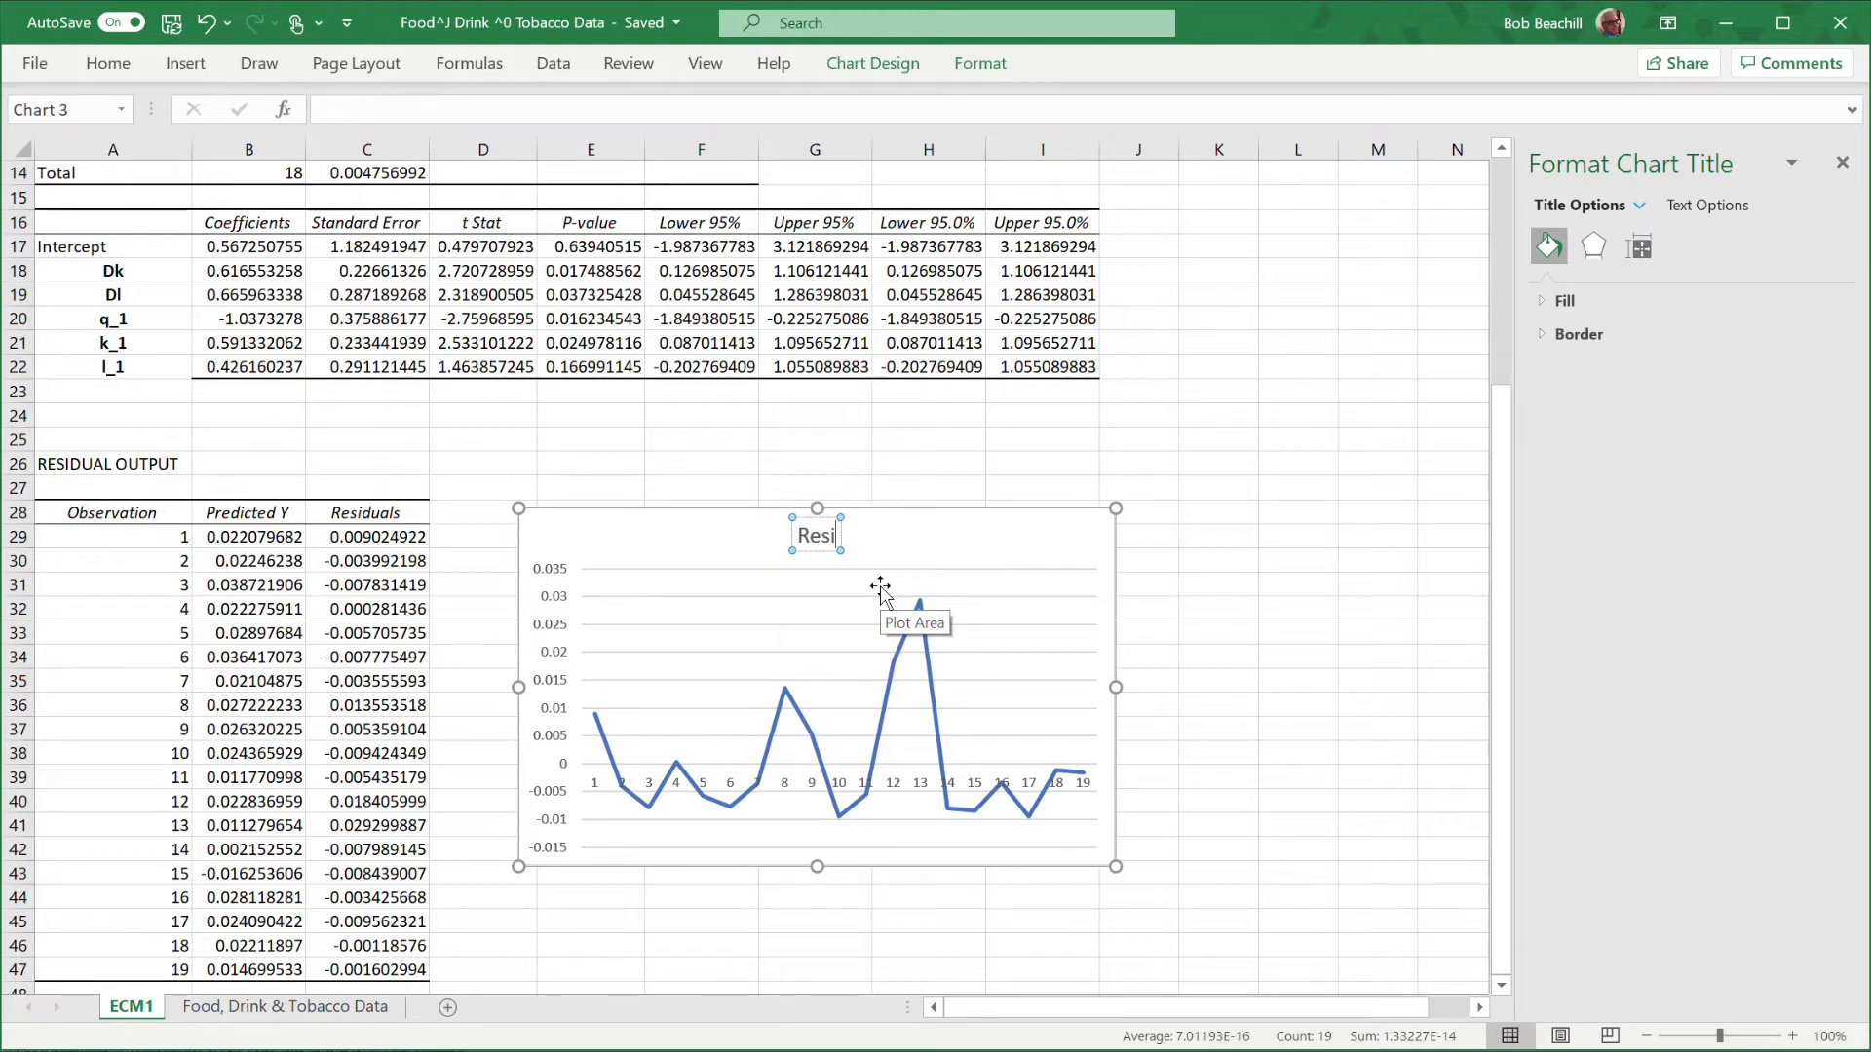
pyautogui.write('duals')
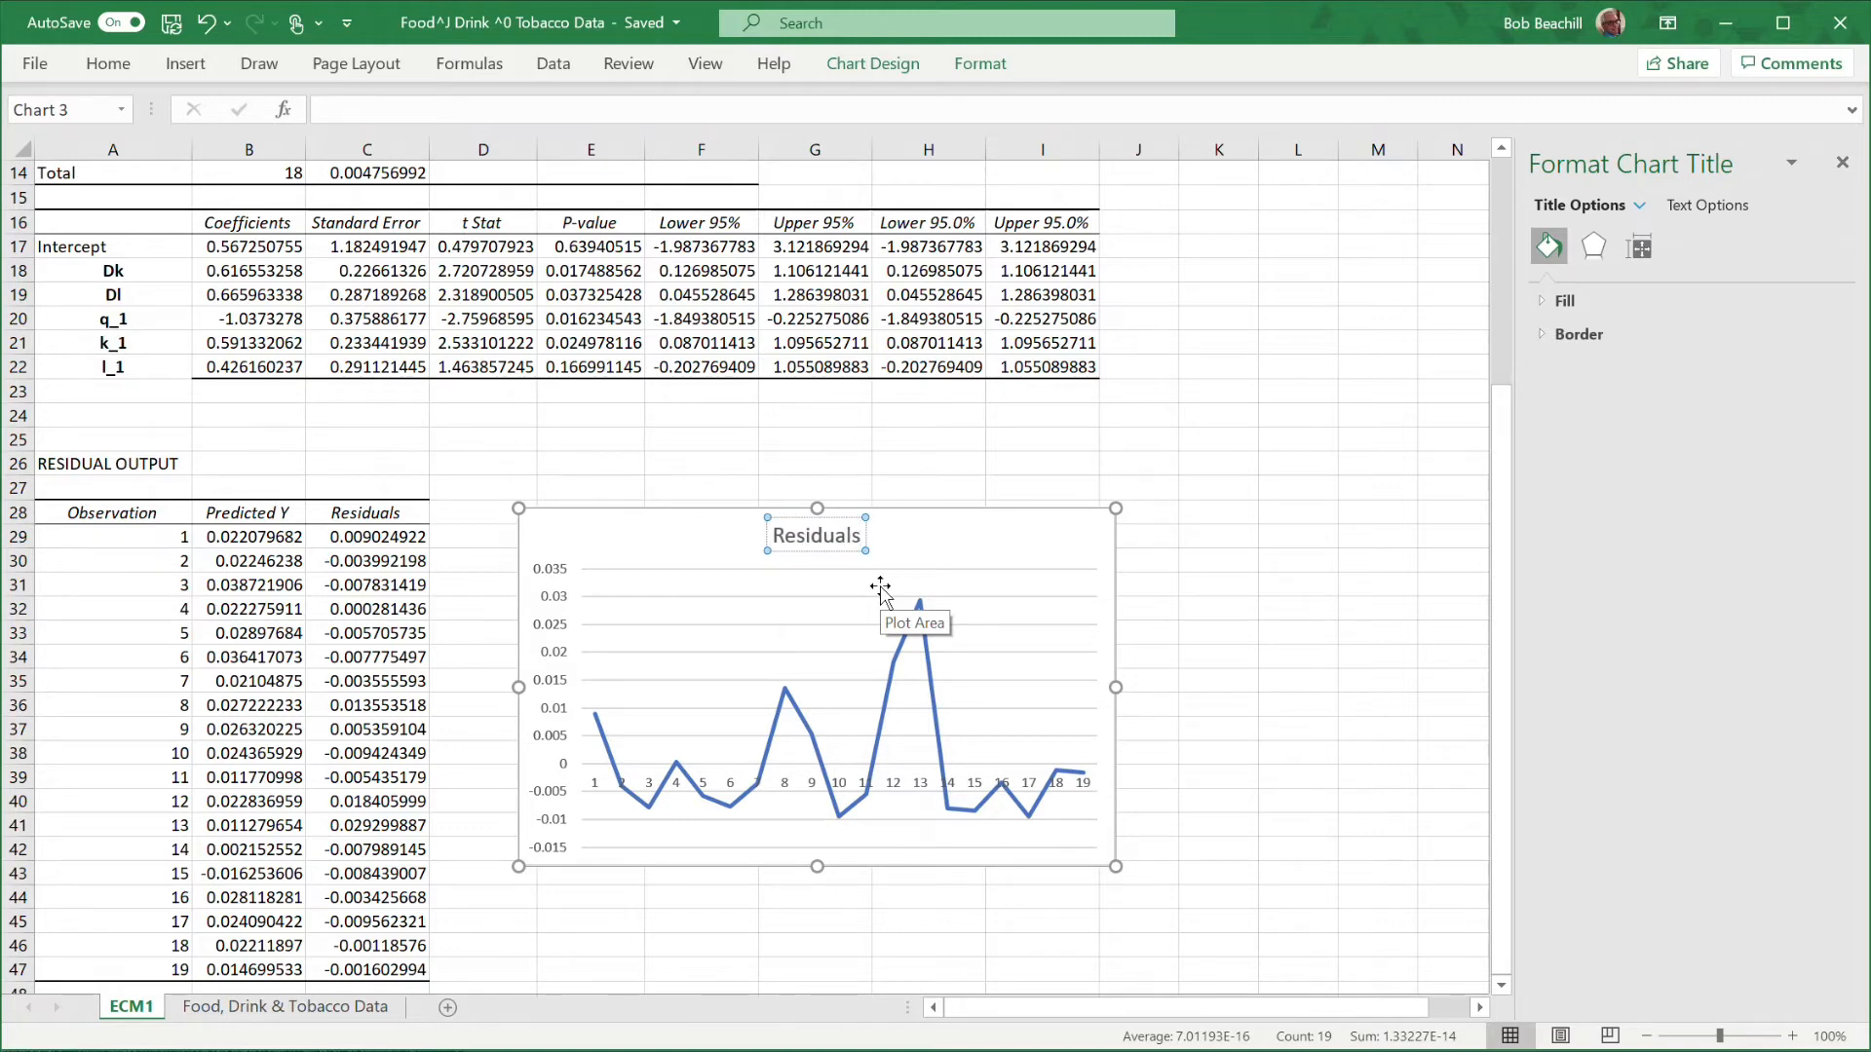
pyautogui.click(1266, 553)
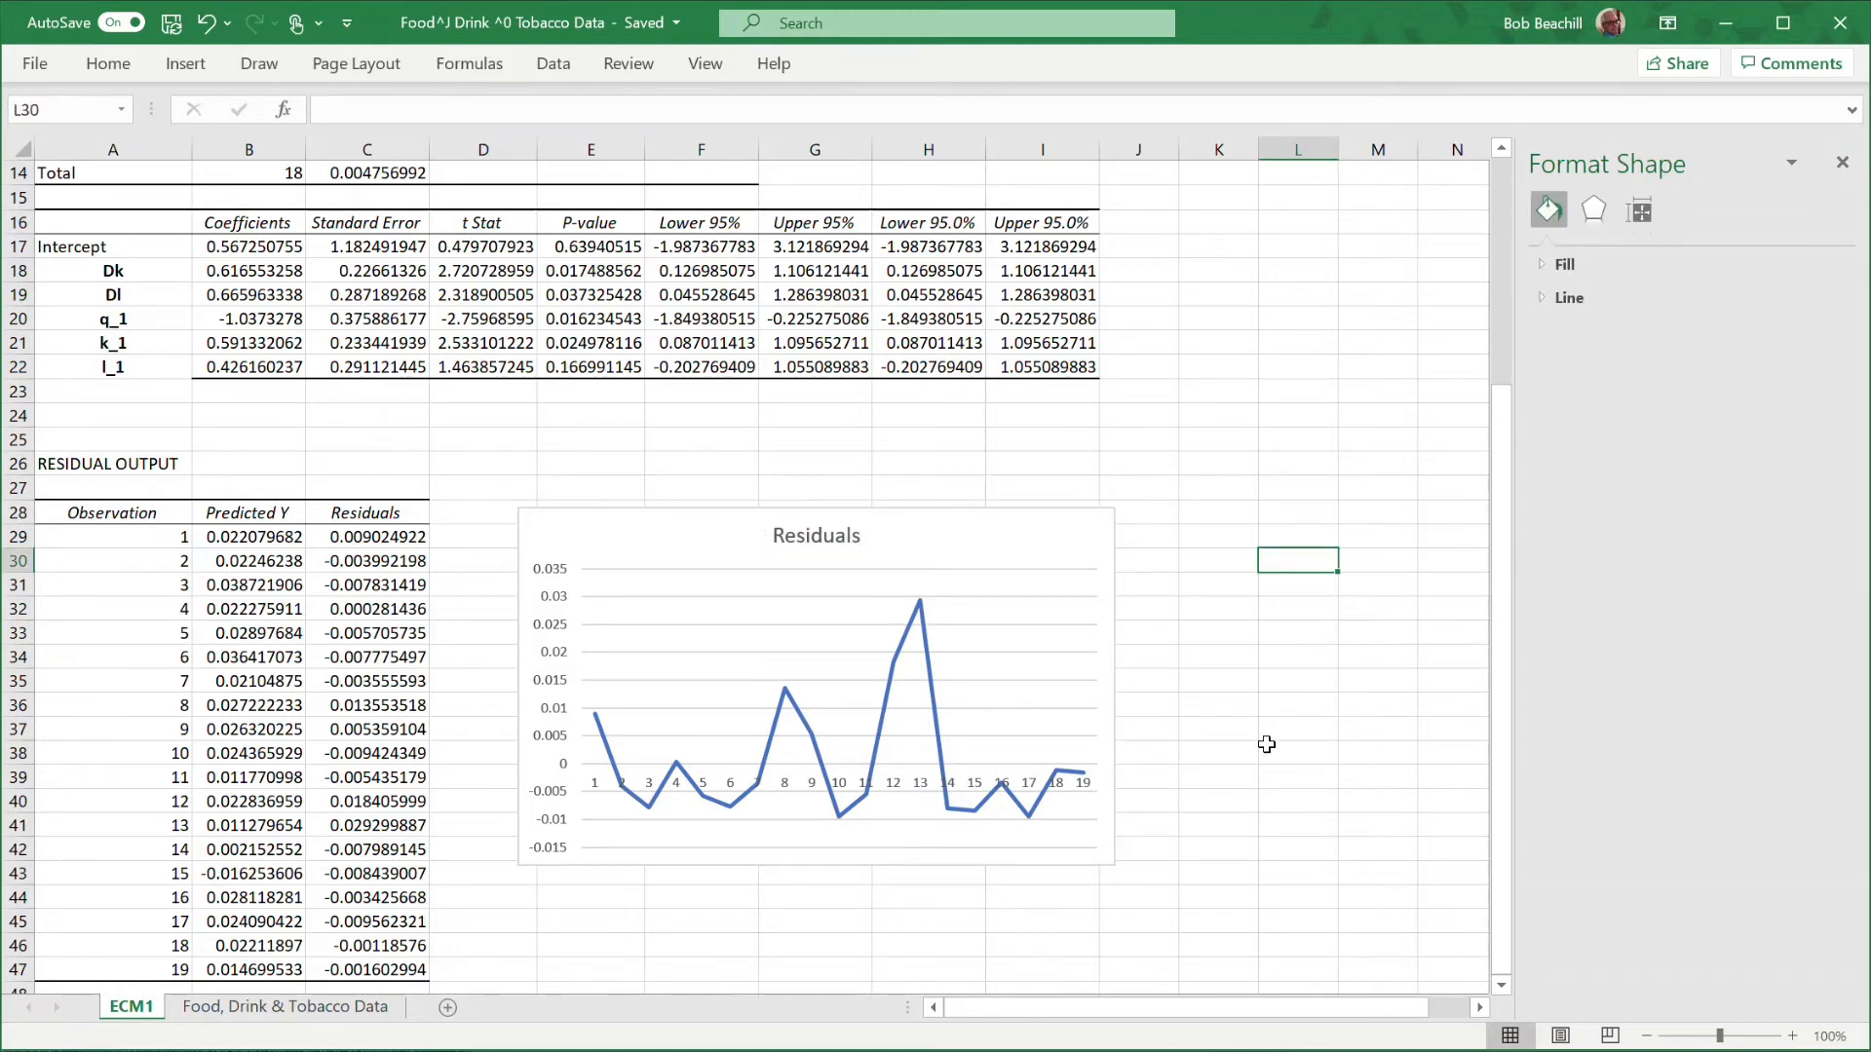
# Extend the Residuals chart's lower edge to row 47 and close the formatting pane.
pyautogui.scroll(-2, 1218, 755)
pyautogui.click(911, 380)
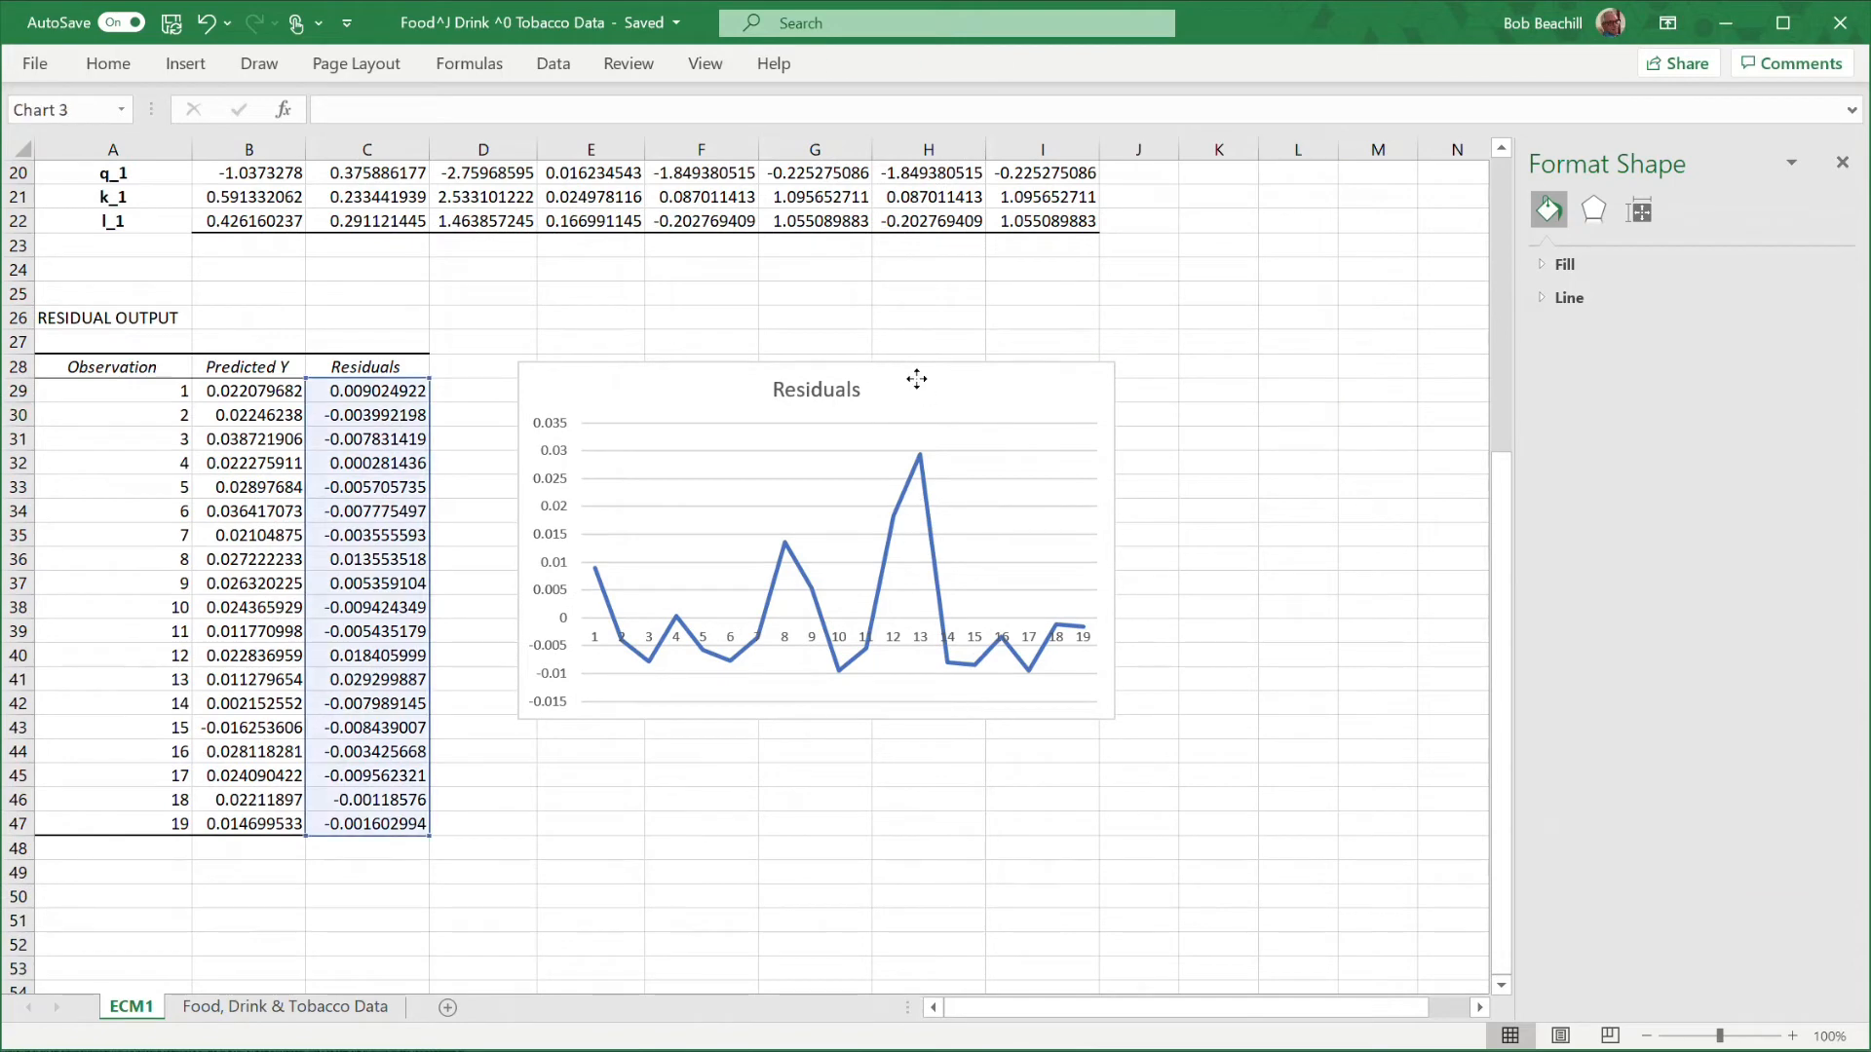
pyautogui.moveTo(820, 730); pyautogui.dragTo(819, 827)
pyautogui.click(1325, 649)
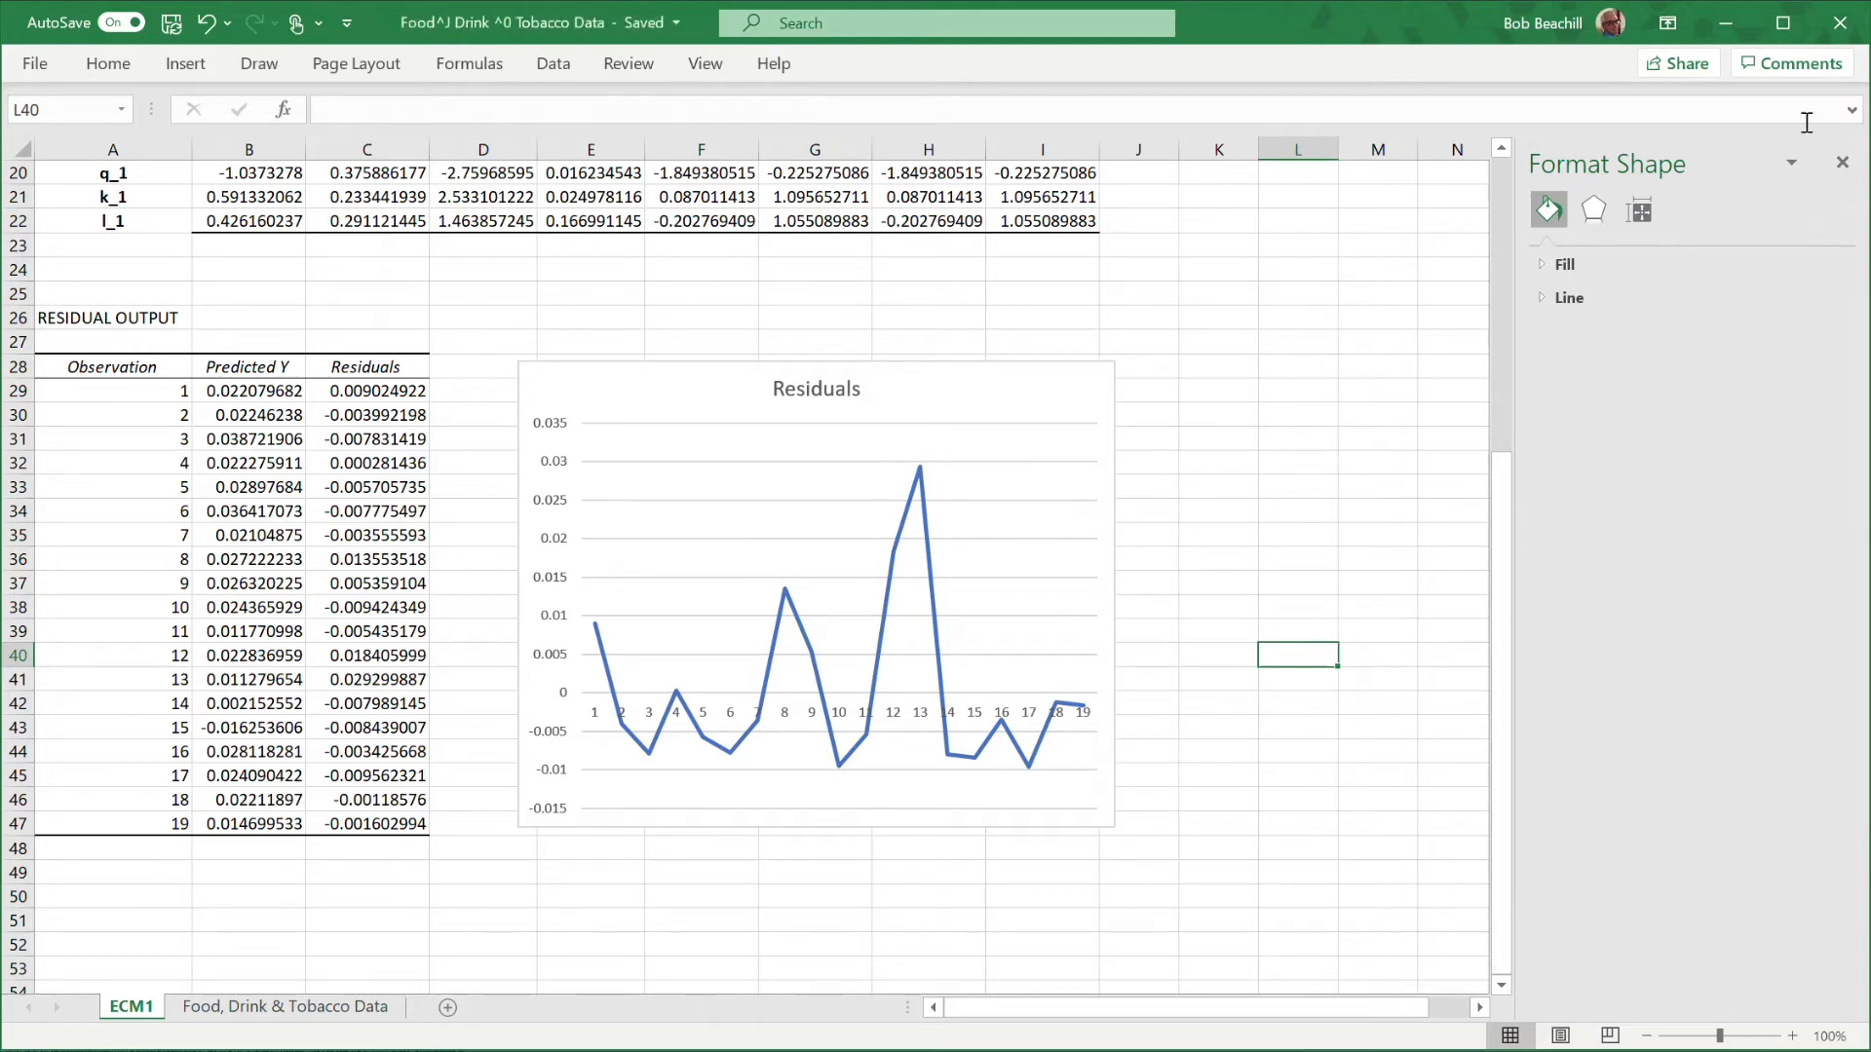
pyautogui.click(1841, 161)
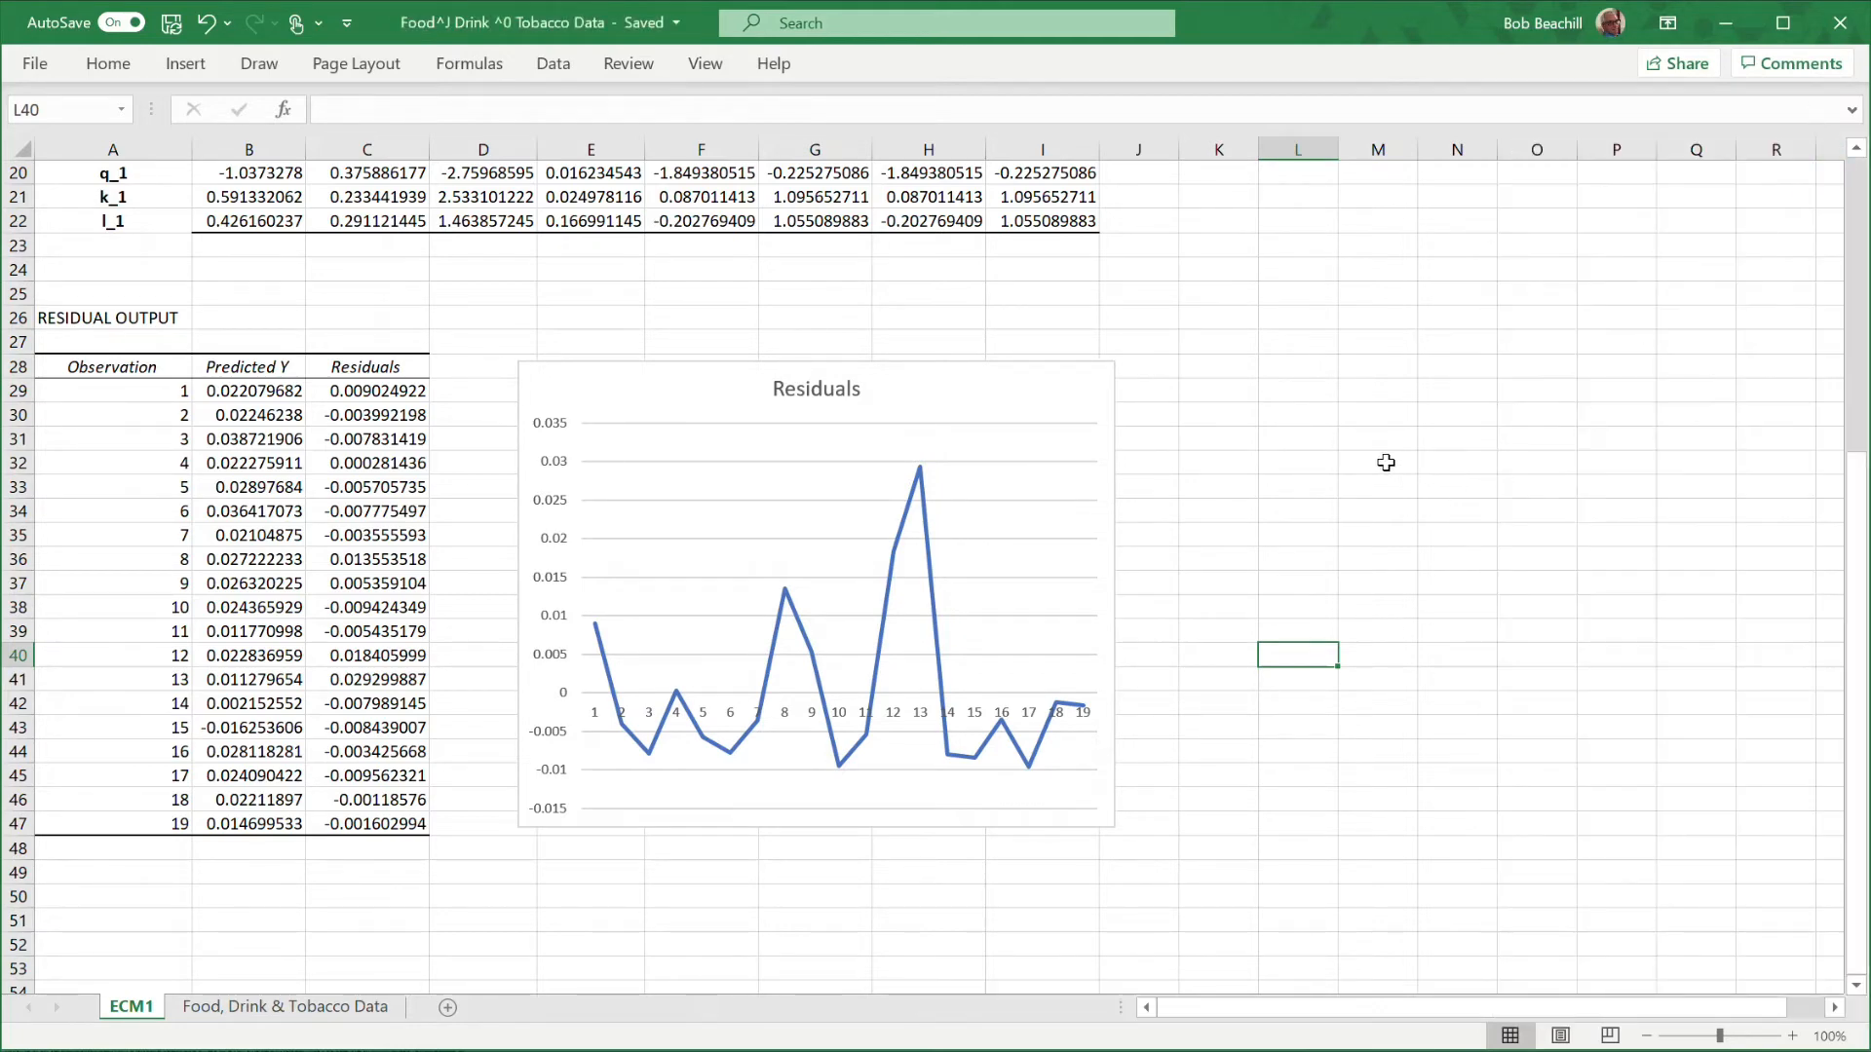
# Insert a scatter chart of the predicted Y and residual values in B29:C47.
pyautogui.scroll(-1, 1386, 463)
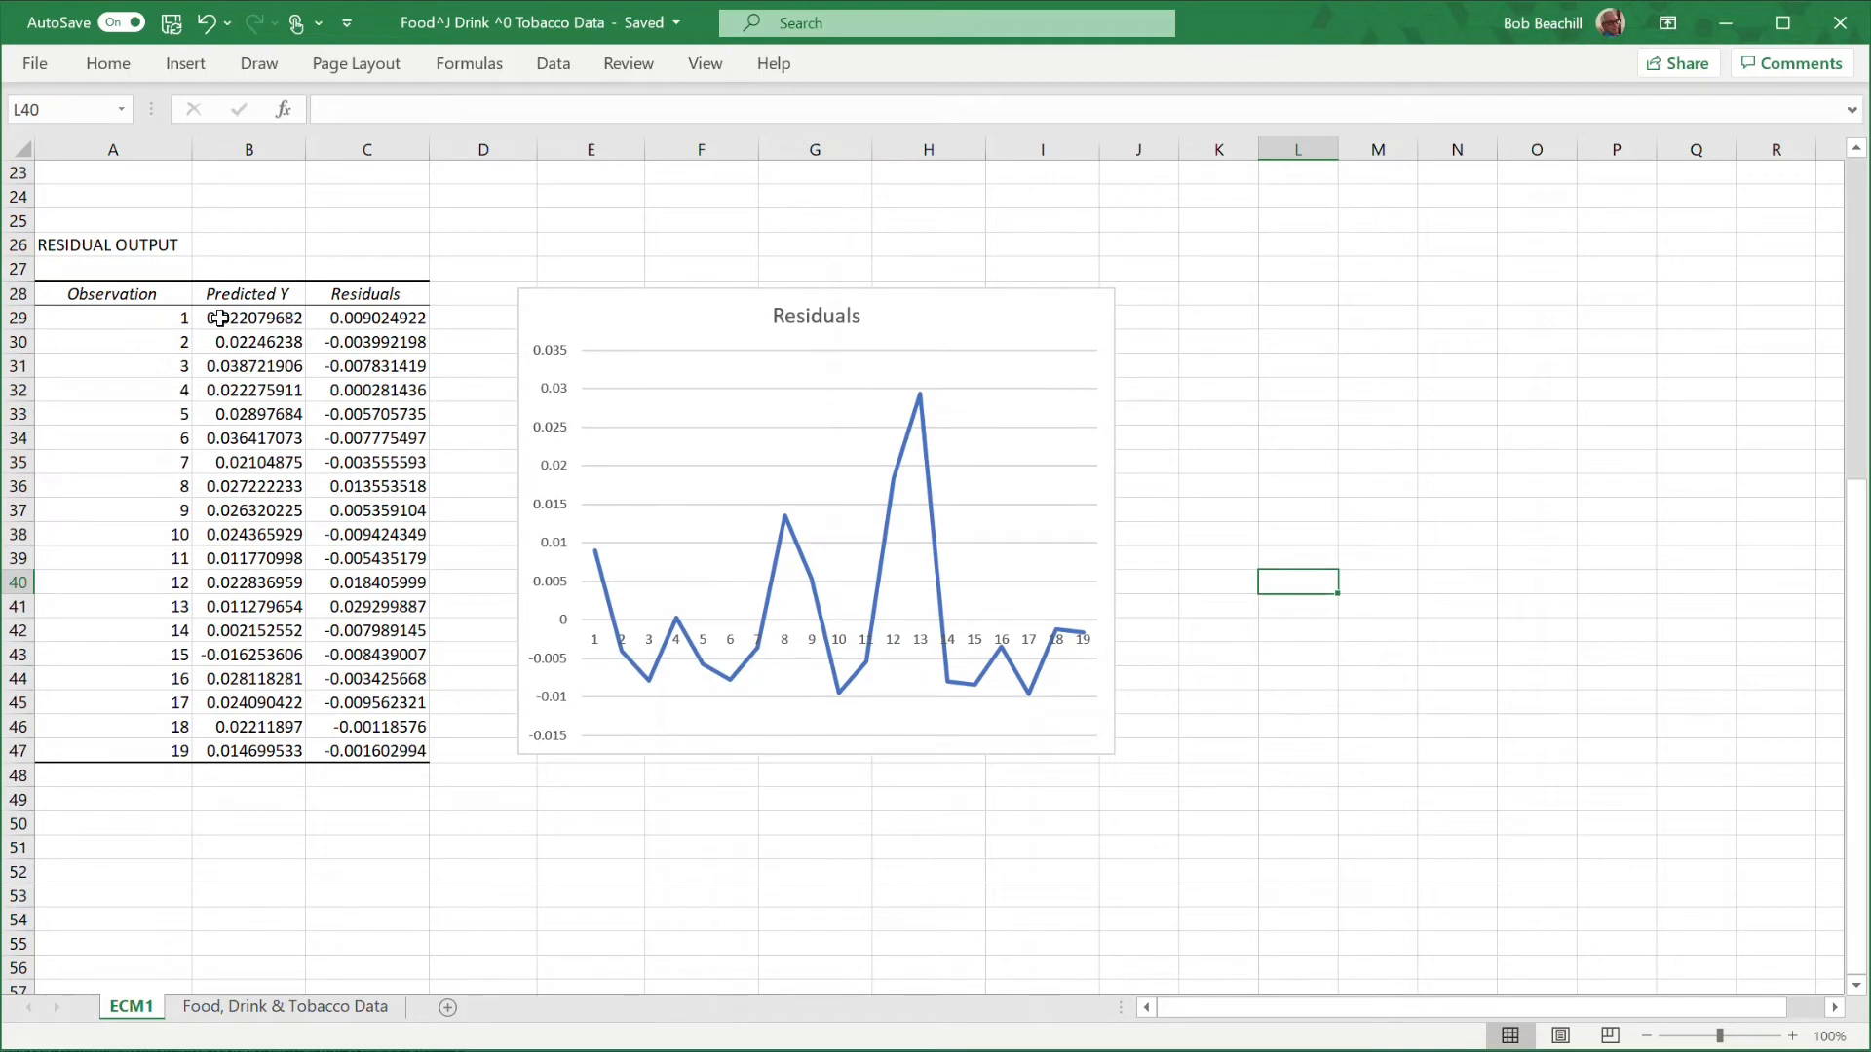
pyautogui.moveTo(218, 318); pyautogui.dragTo(363, 751)
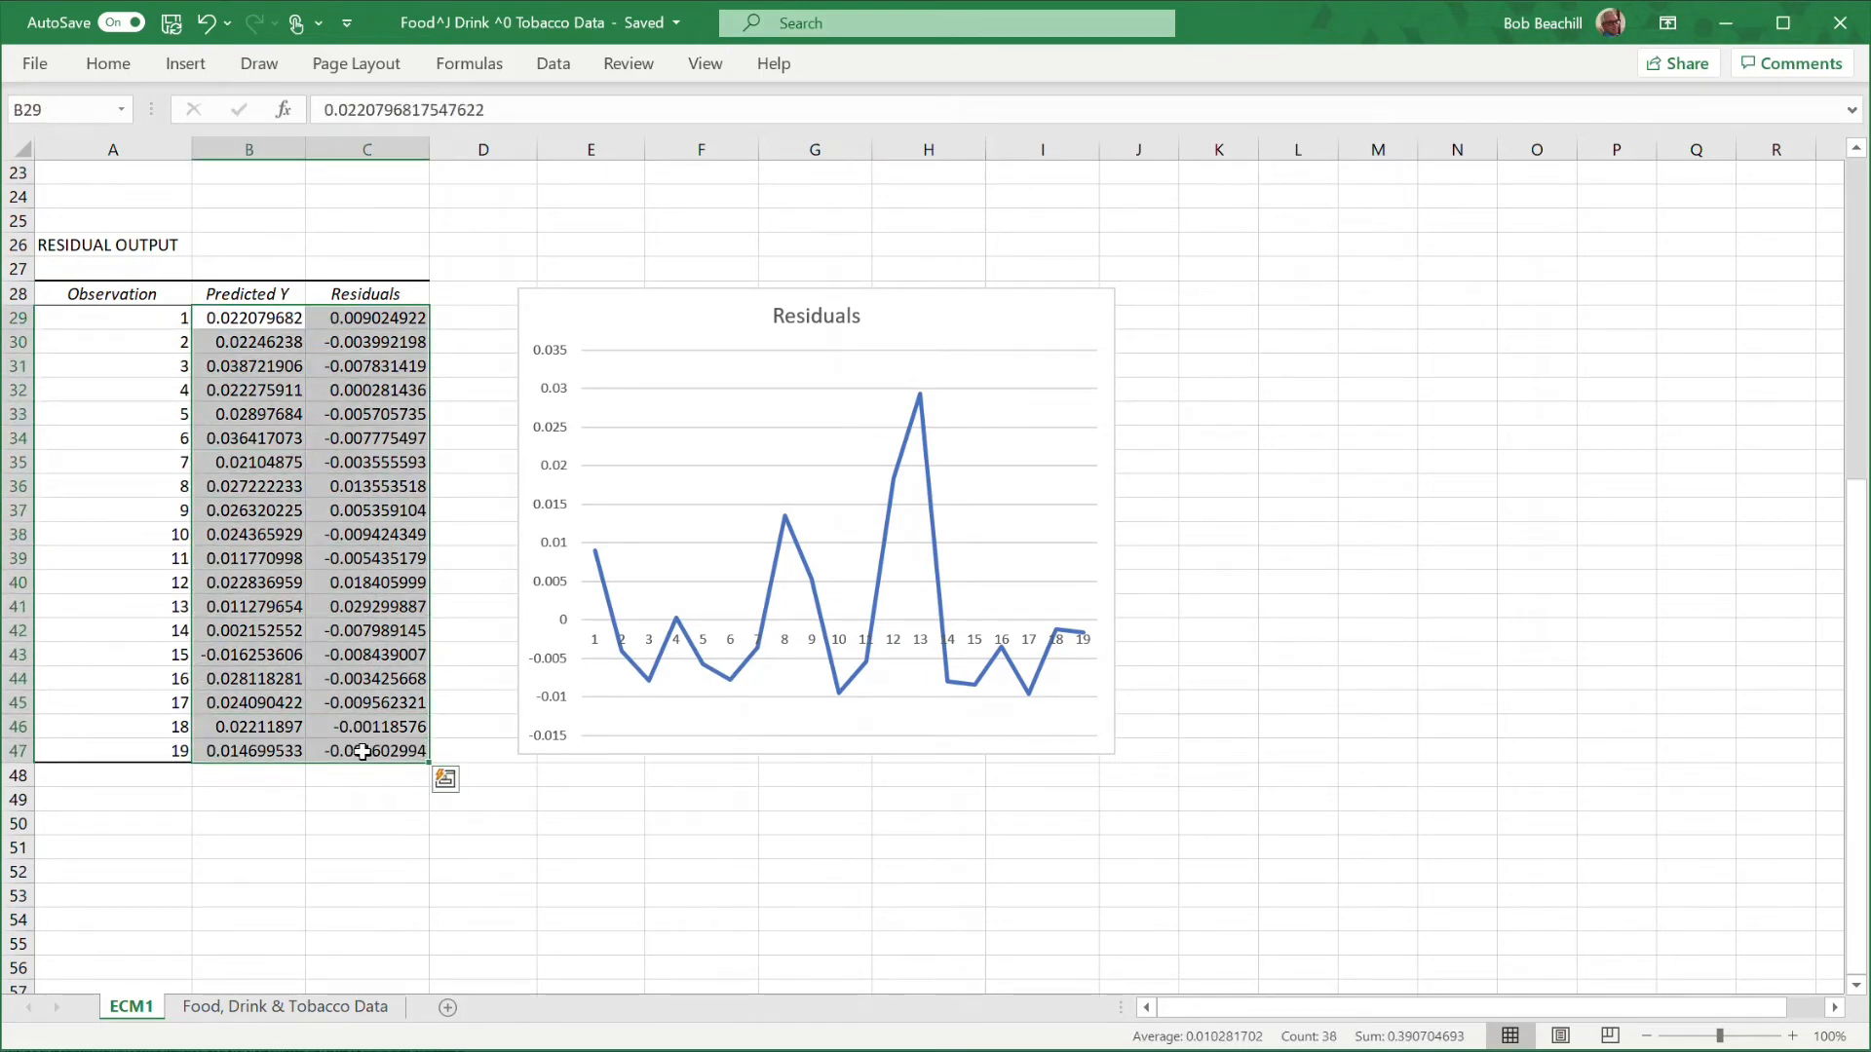
pyautogui.click(178, 68)
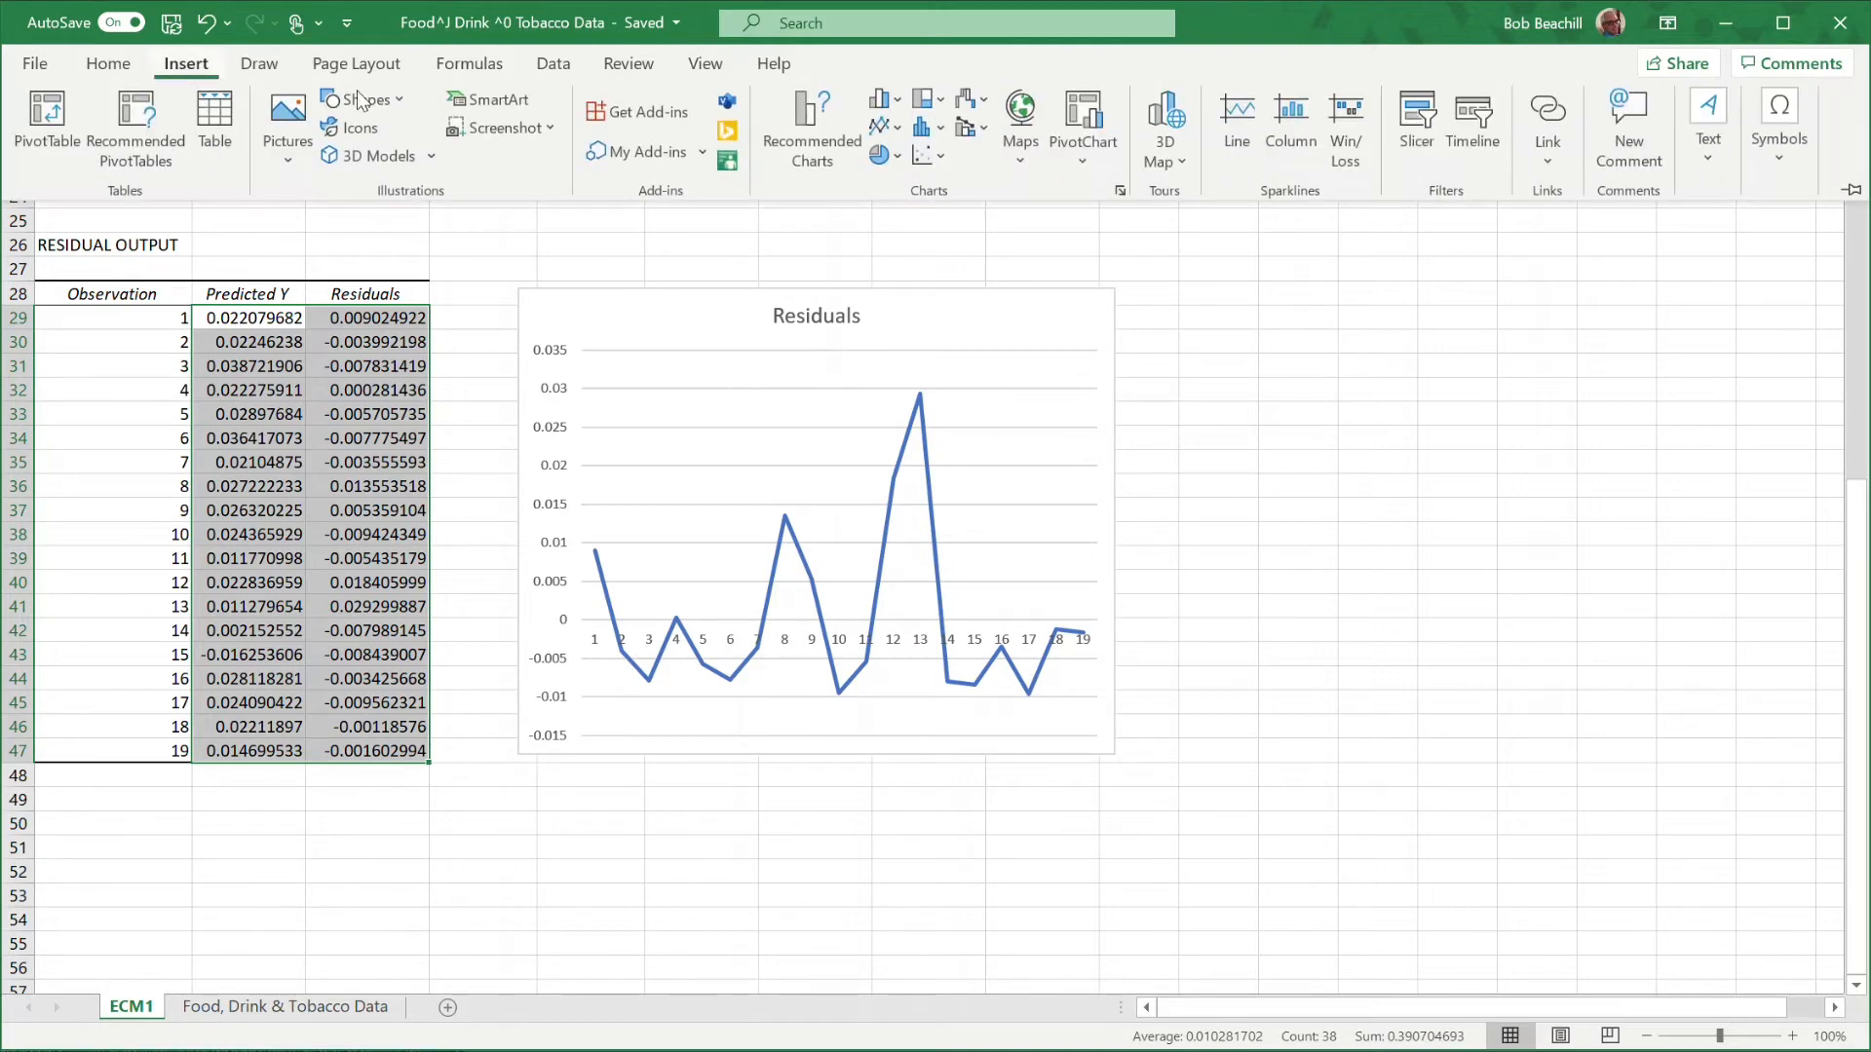
pyautogui.click(922, 156)
pyautogui.click(937, 236)
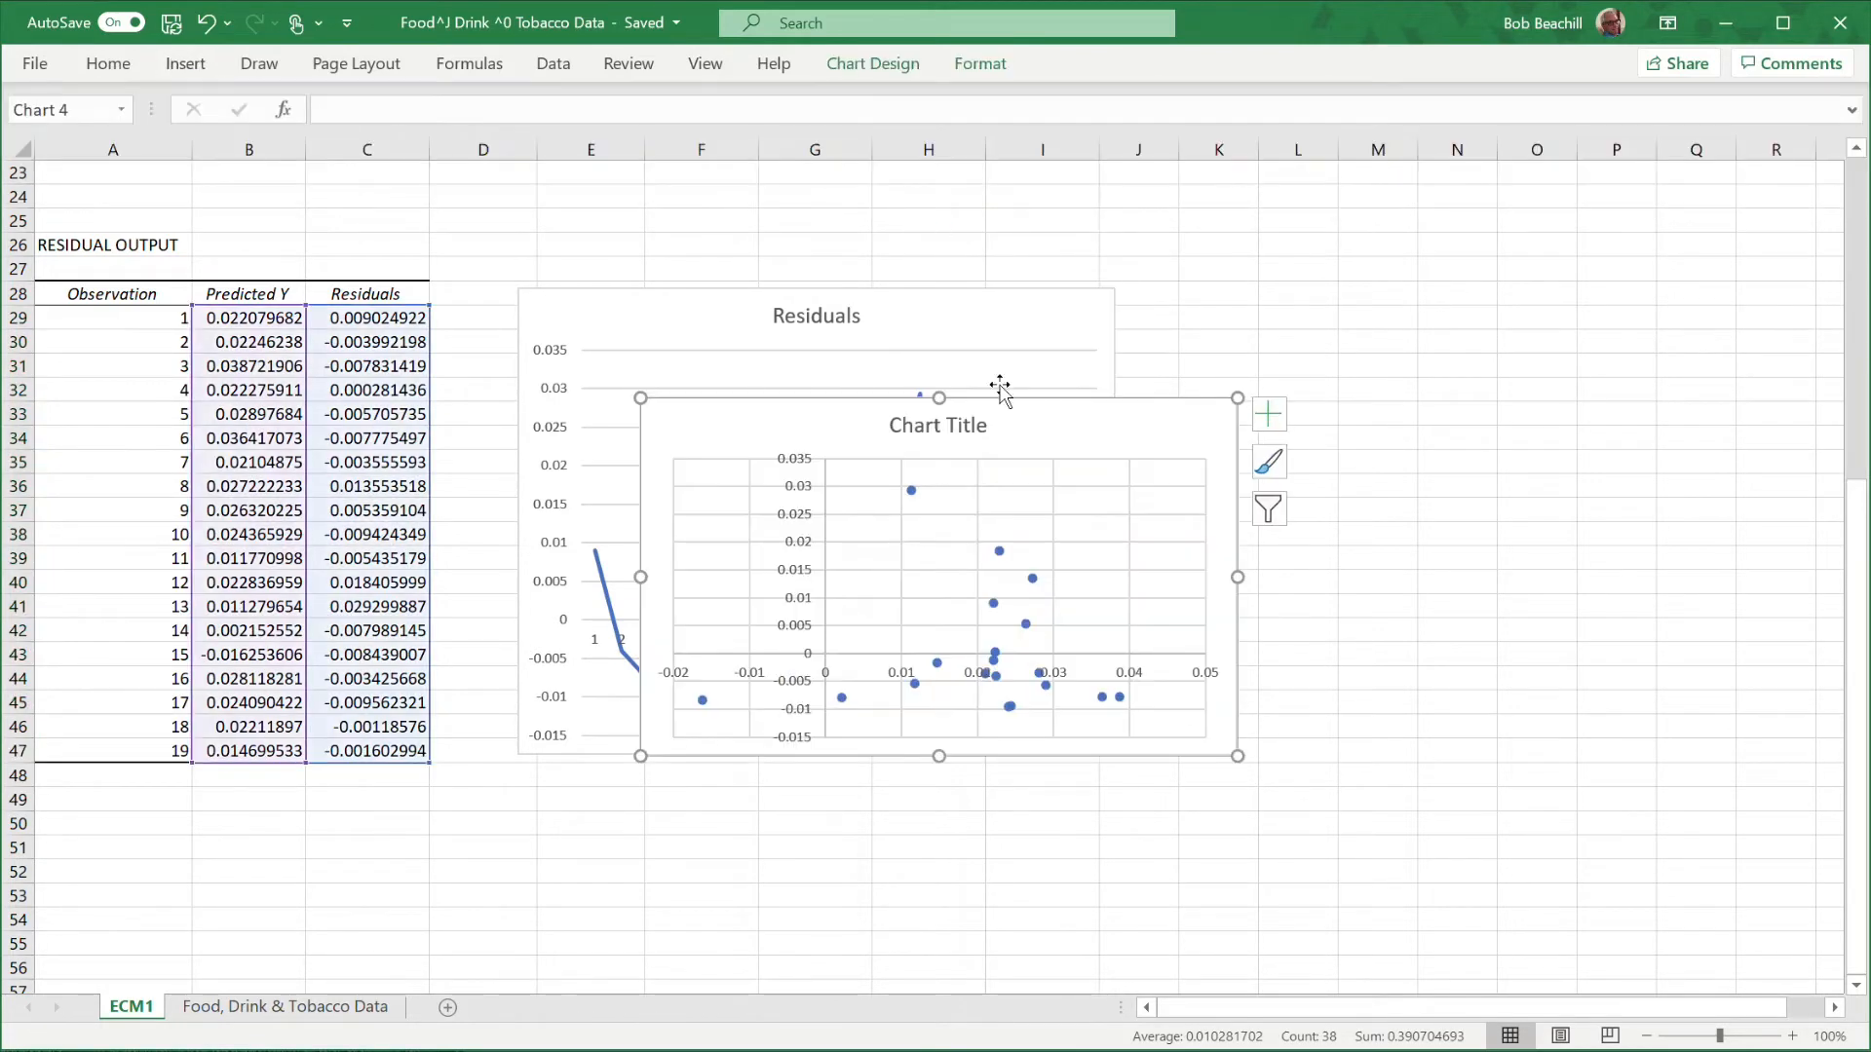
pyautogui.click(989, 423)
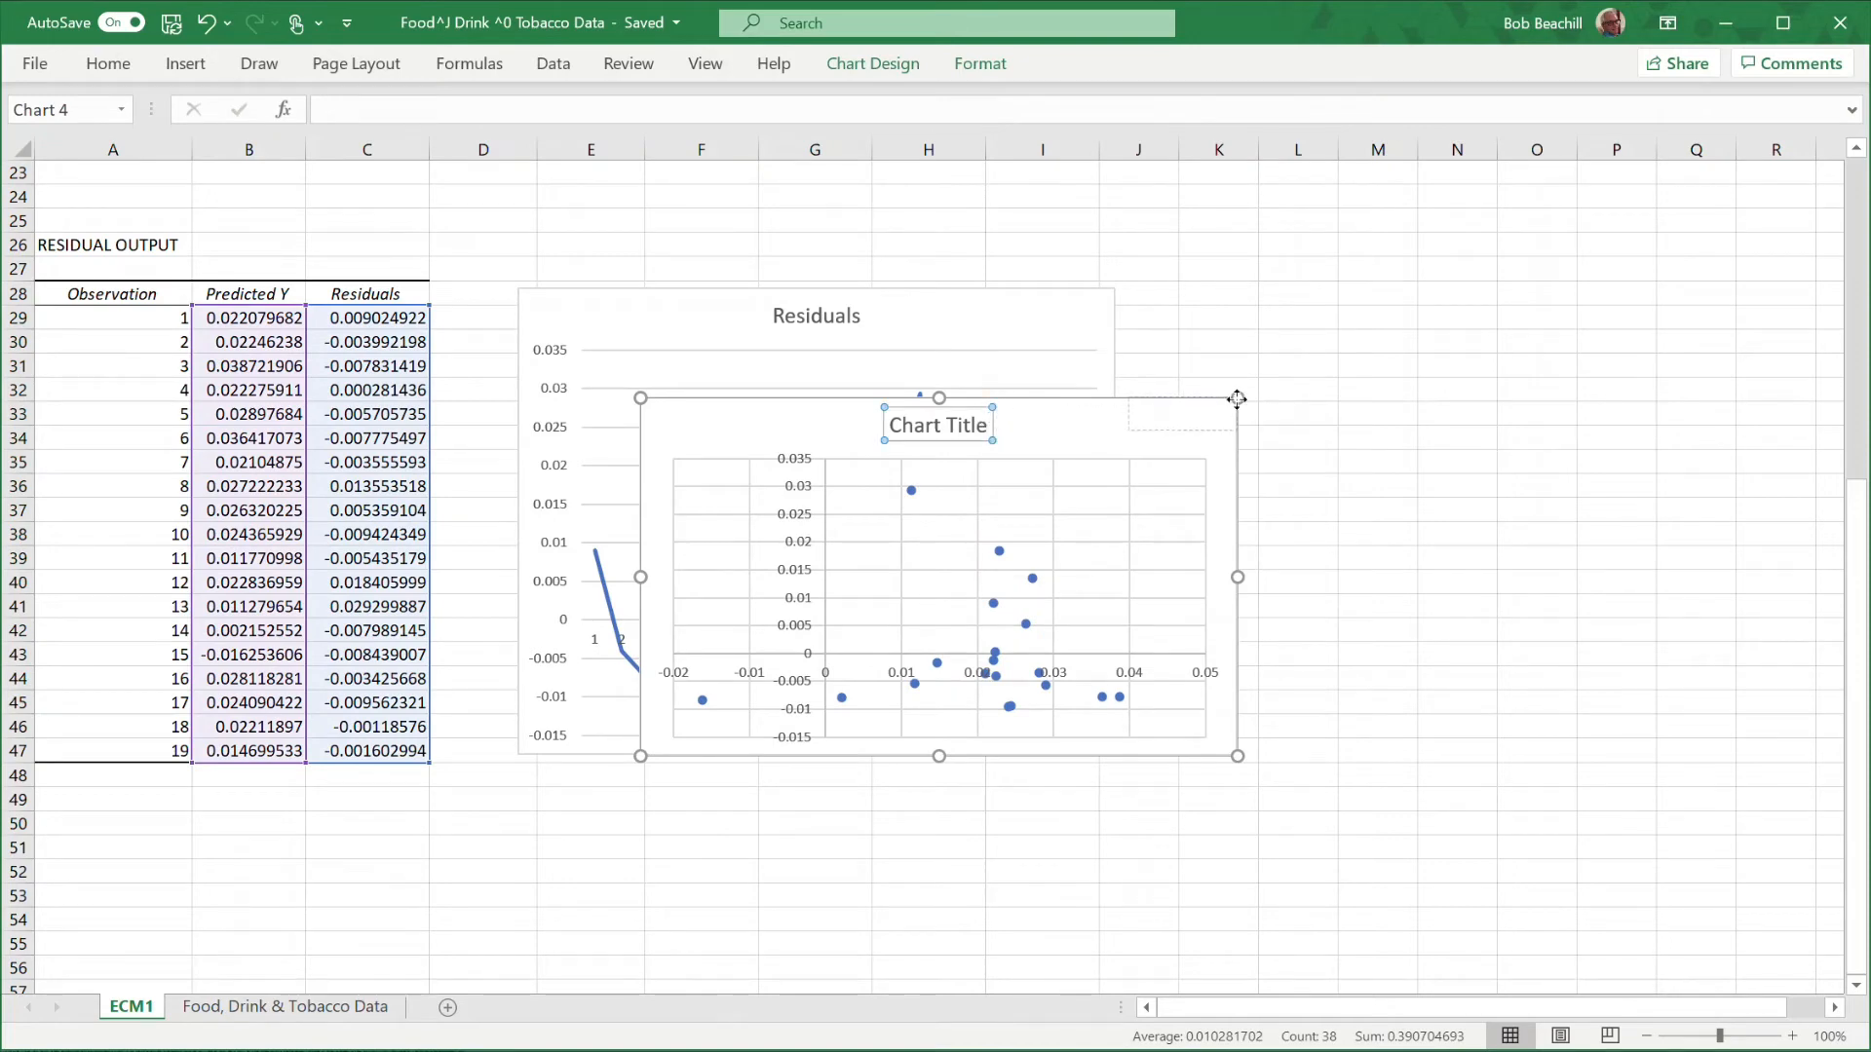
pyautogui.moveTo(1237, 398); pyautogui.dragTo(1157, 417)
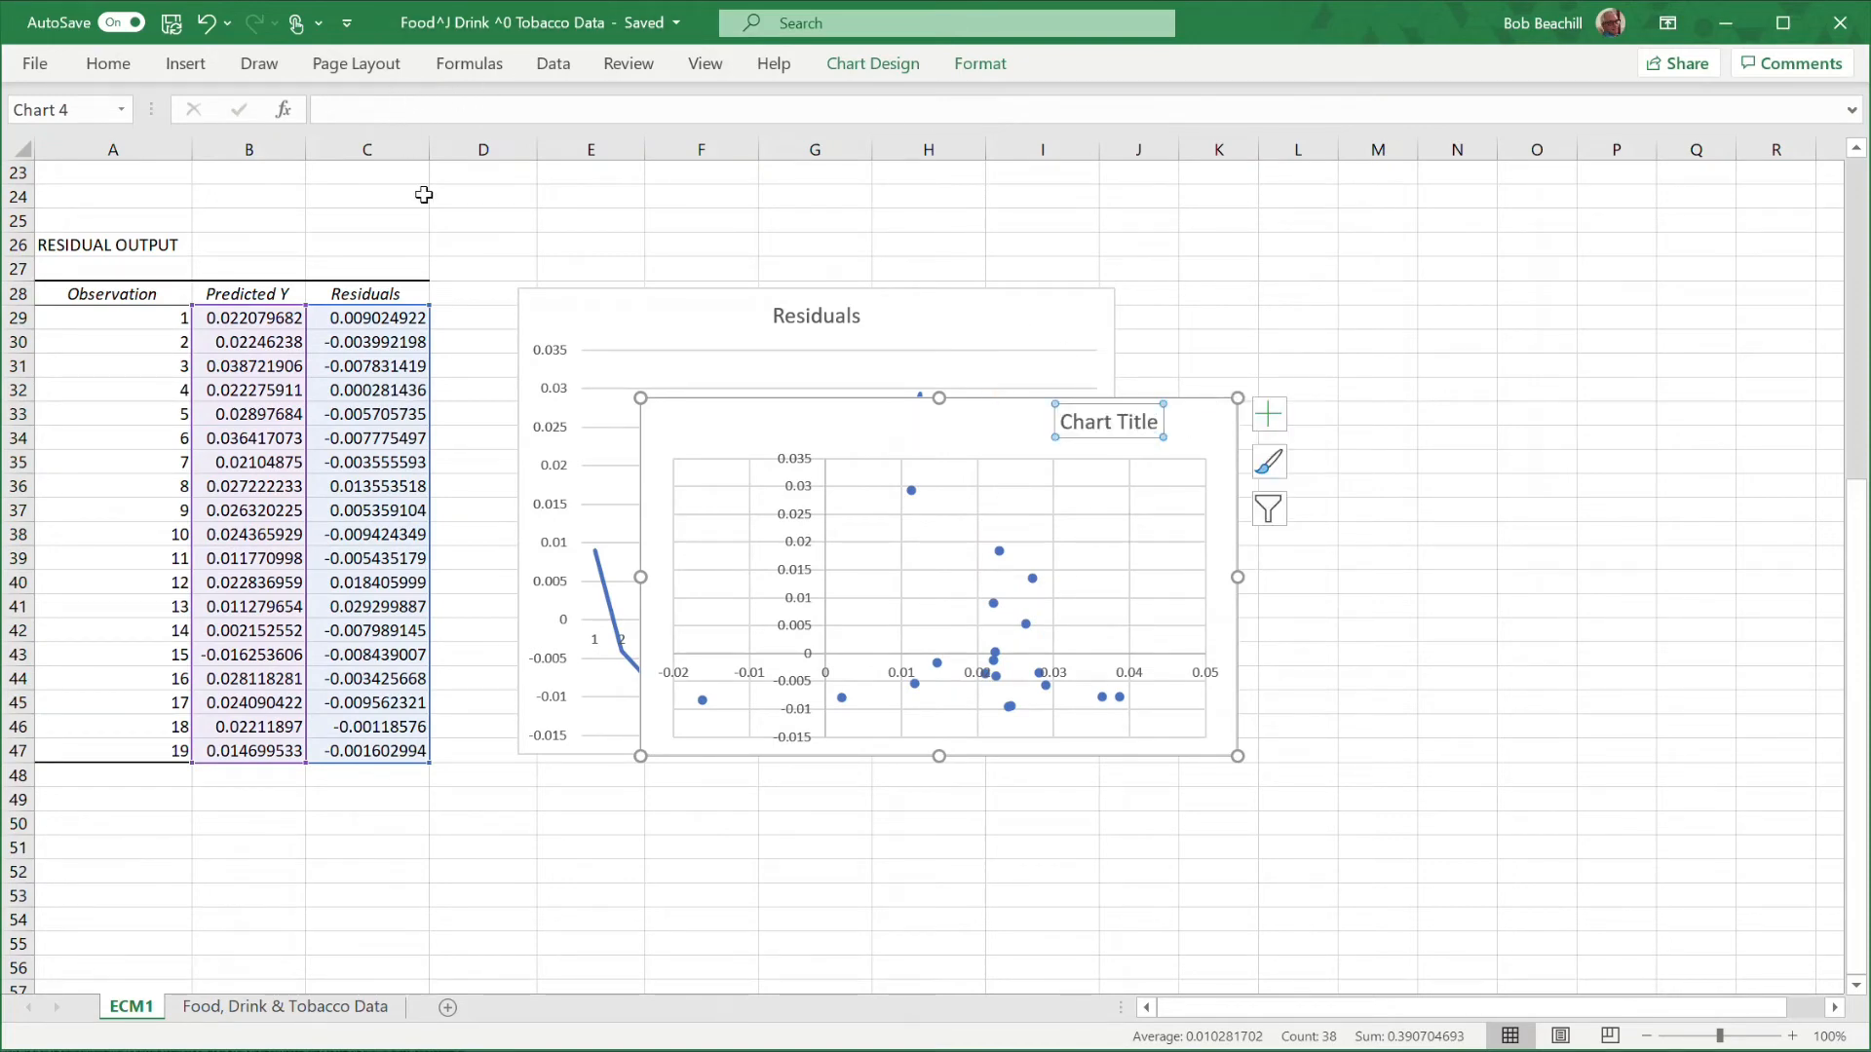
pyautogui.hotkey('ctrl', 'z')
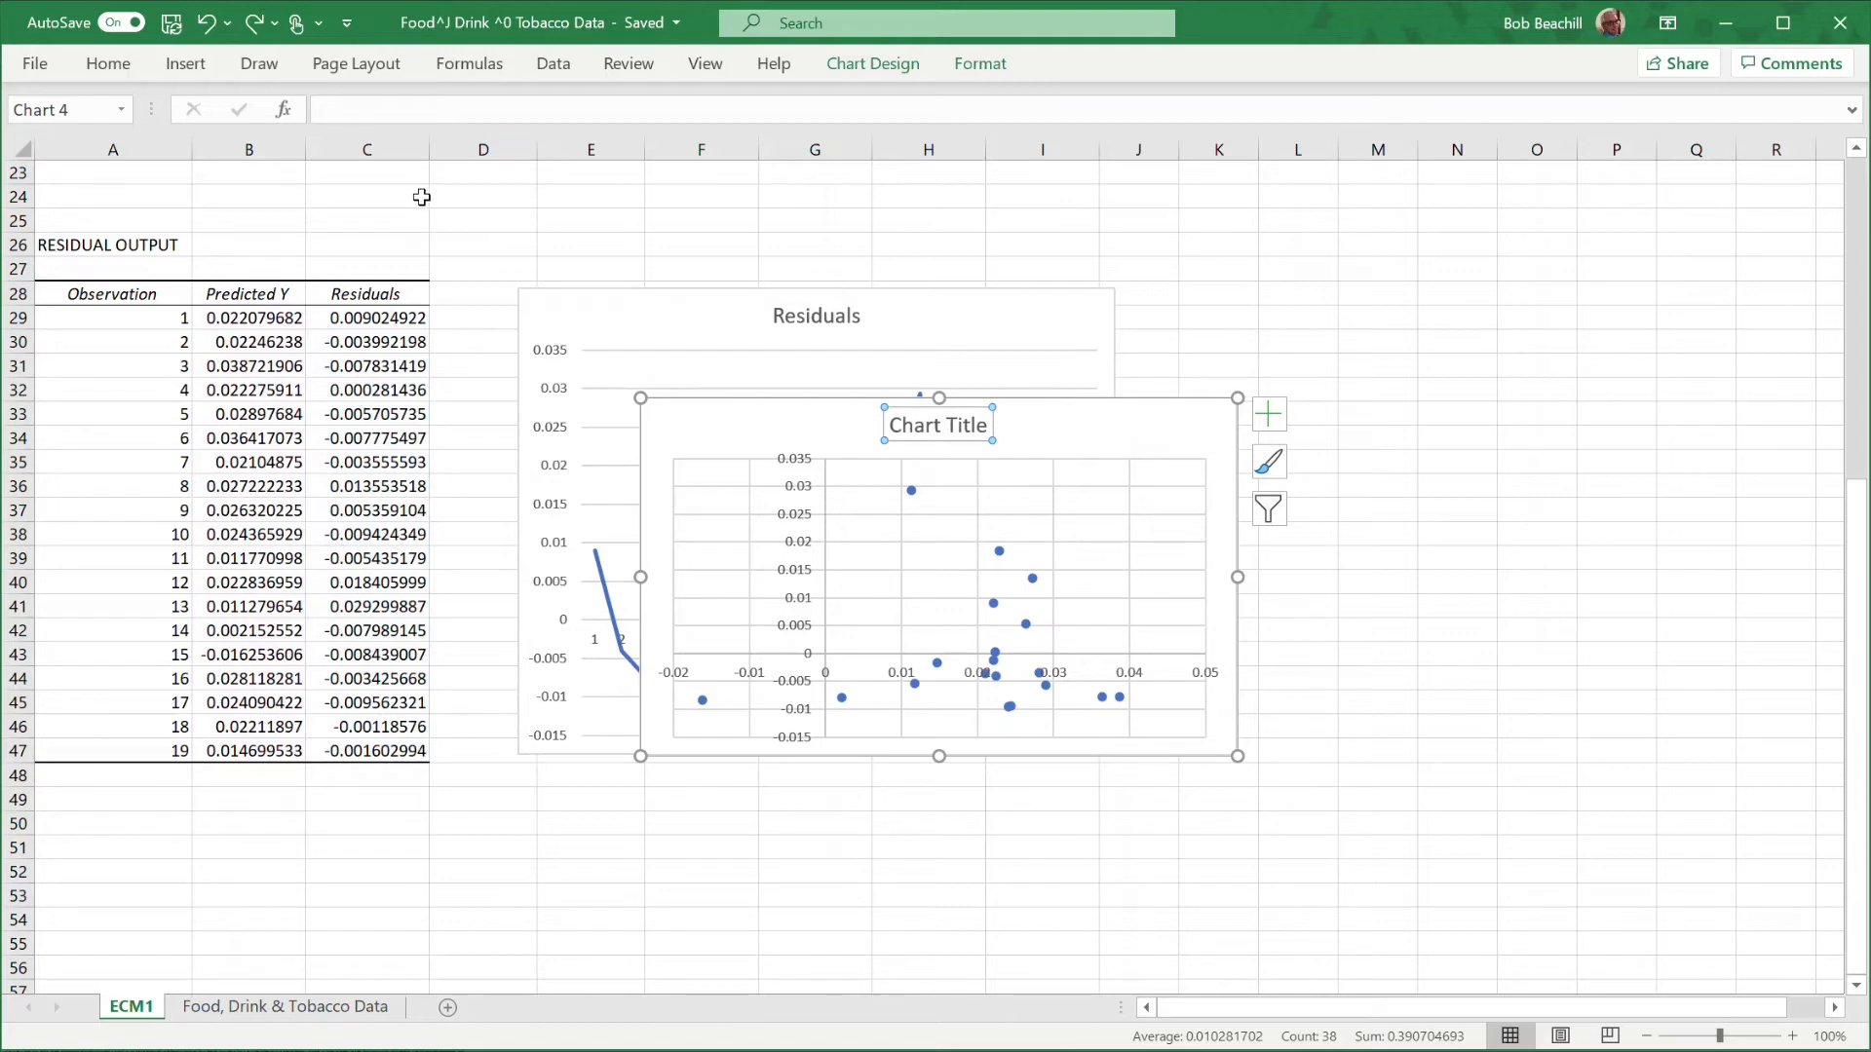
# Change the scatter chart's title to "Residuals v Predicted".
pyautogui.doubleClick(914, 429)
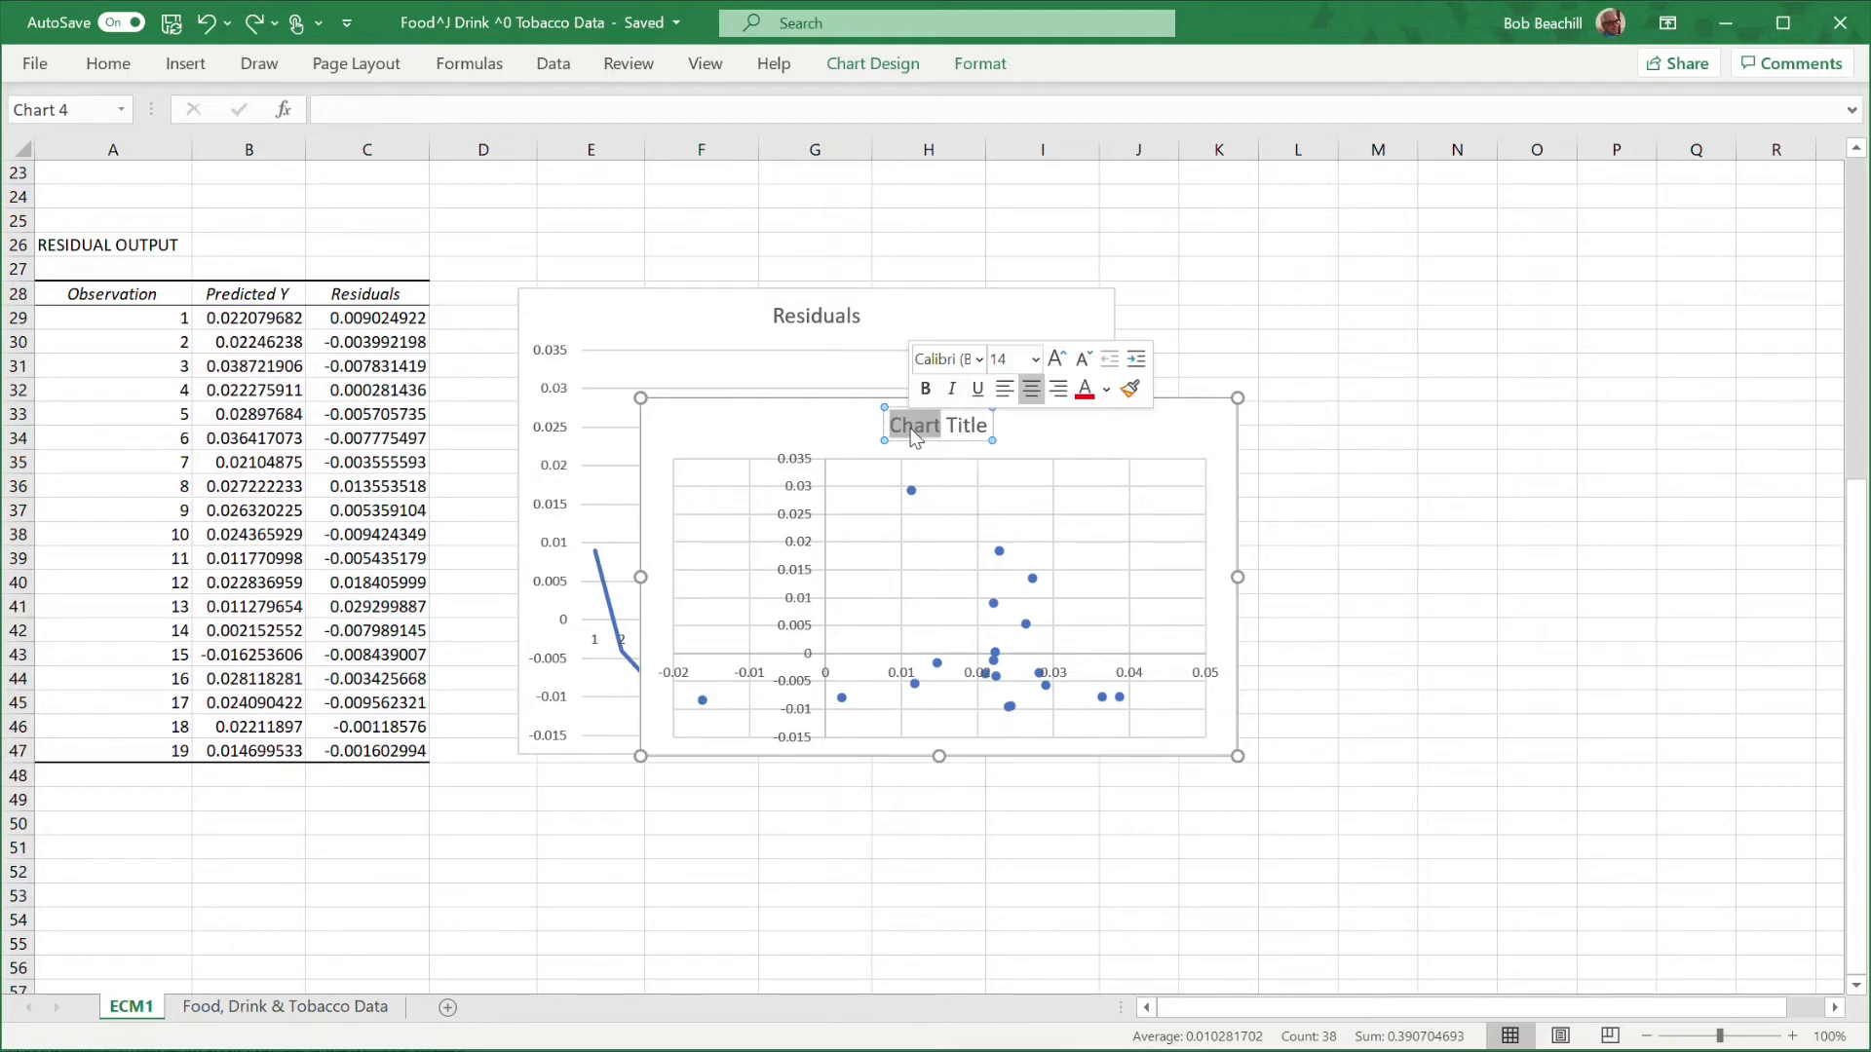
pyautogui.hotkey('shift', 'Right')
pyautogui.hotkey('shift', 'Right')
pyautogui.hotkey('shift', 'Right')
pyautogui.hotkey('shift', 'Right')
pyautogui.hotkey('shift', 'Right')
pyautogui.hotkey('shift', 'Right')
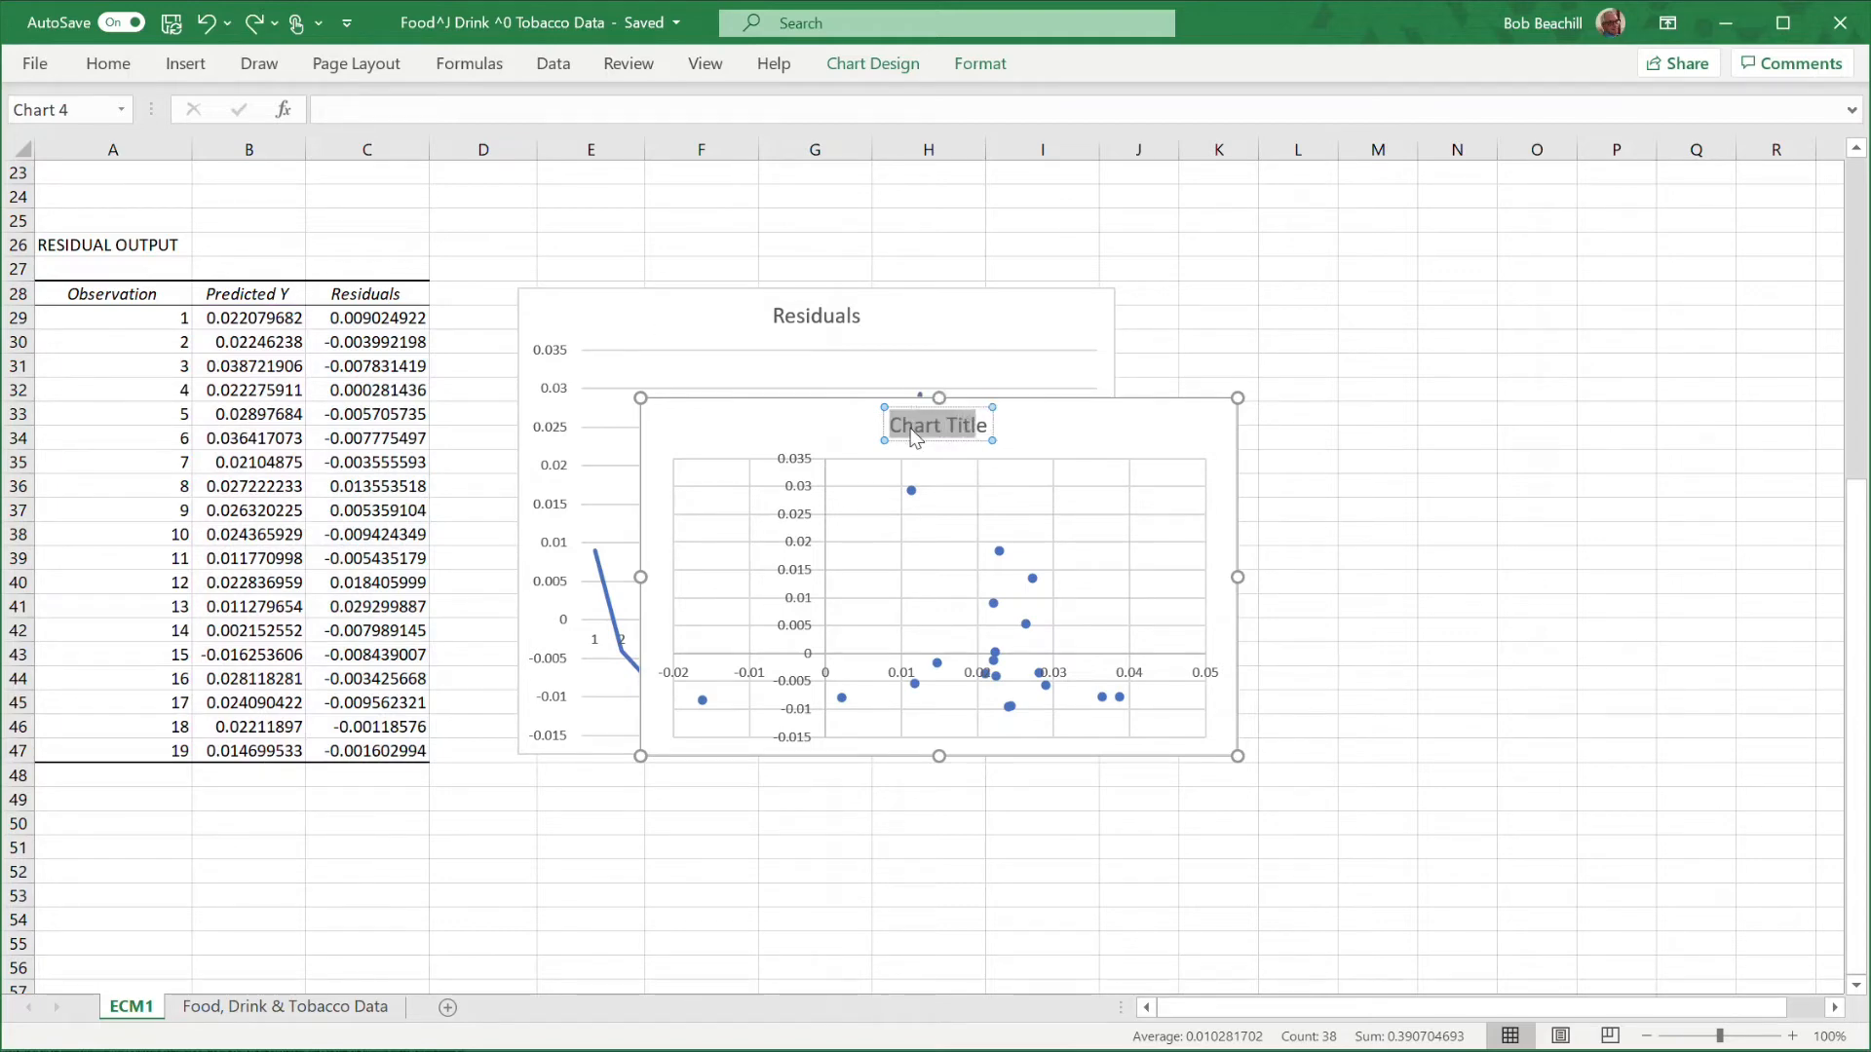
pyautogui.write('Res')
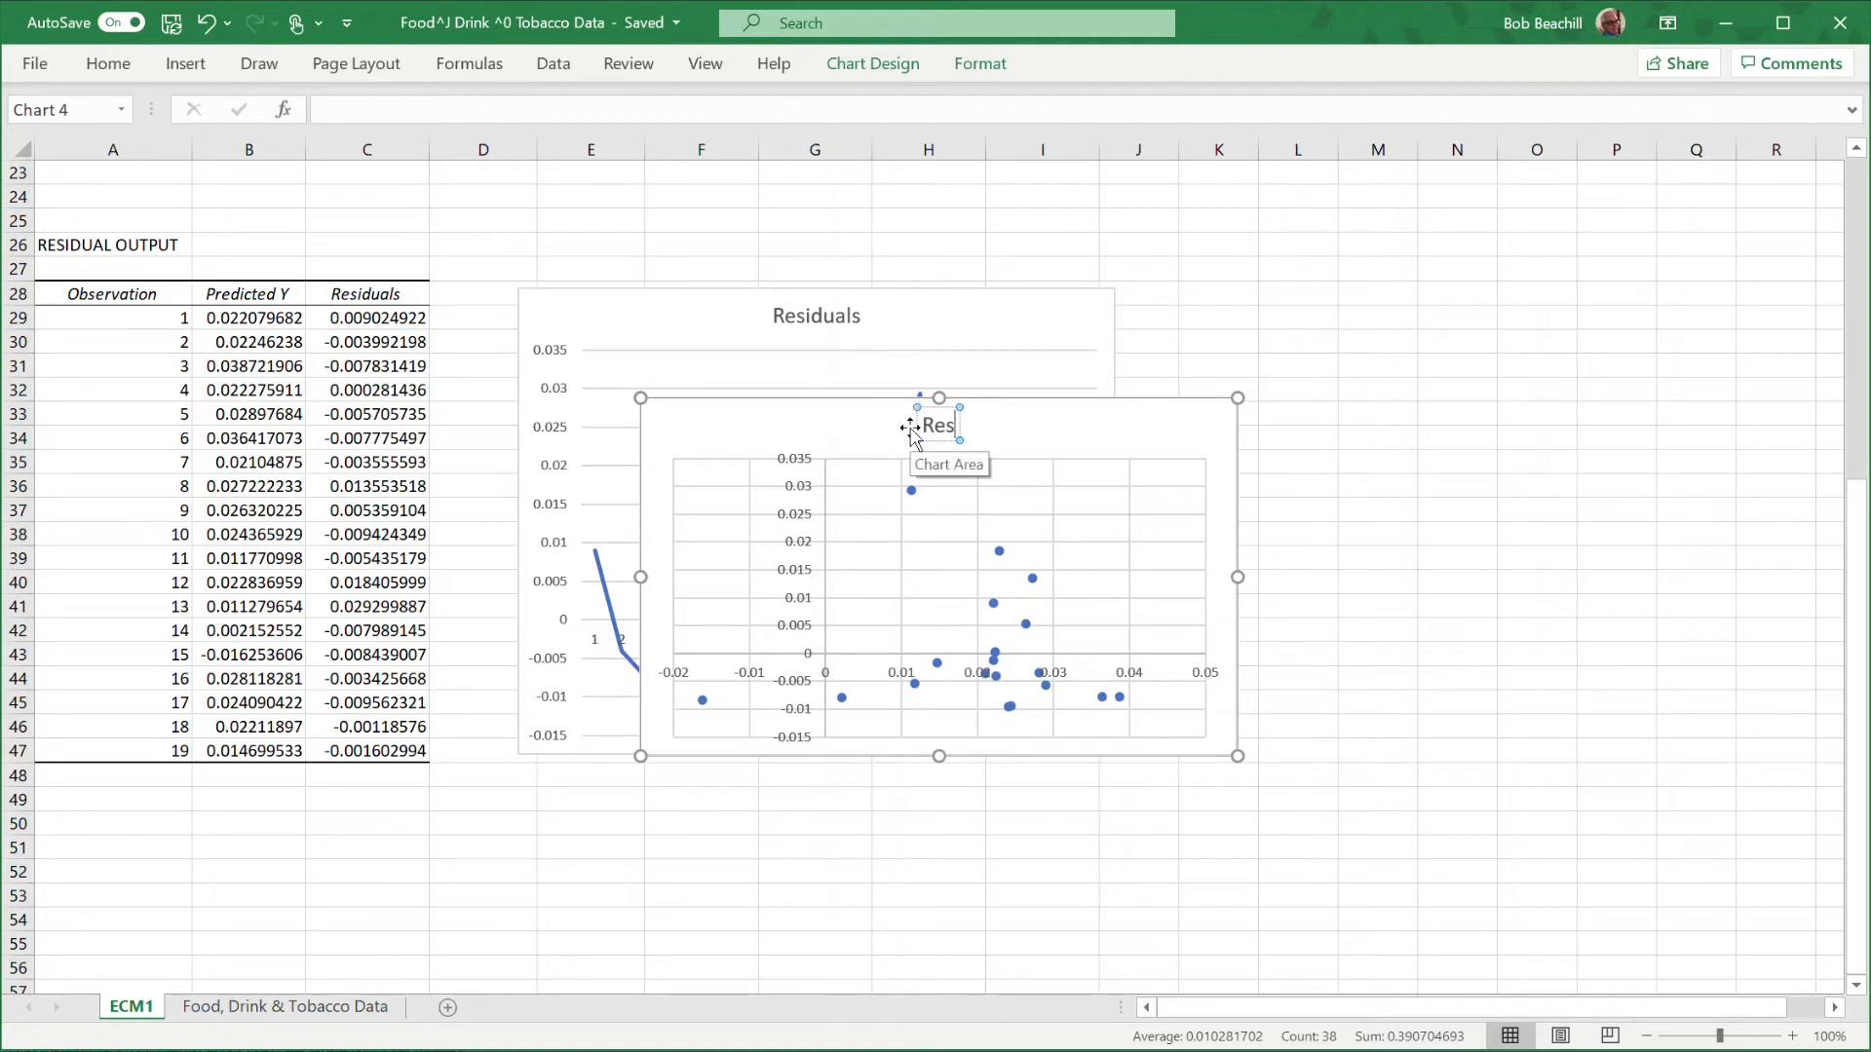
pyautogui.write('iduals')
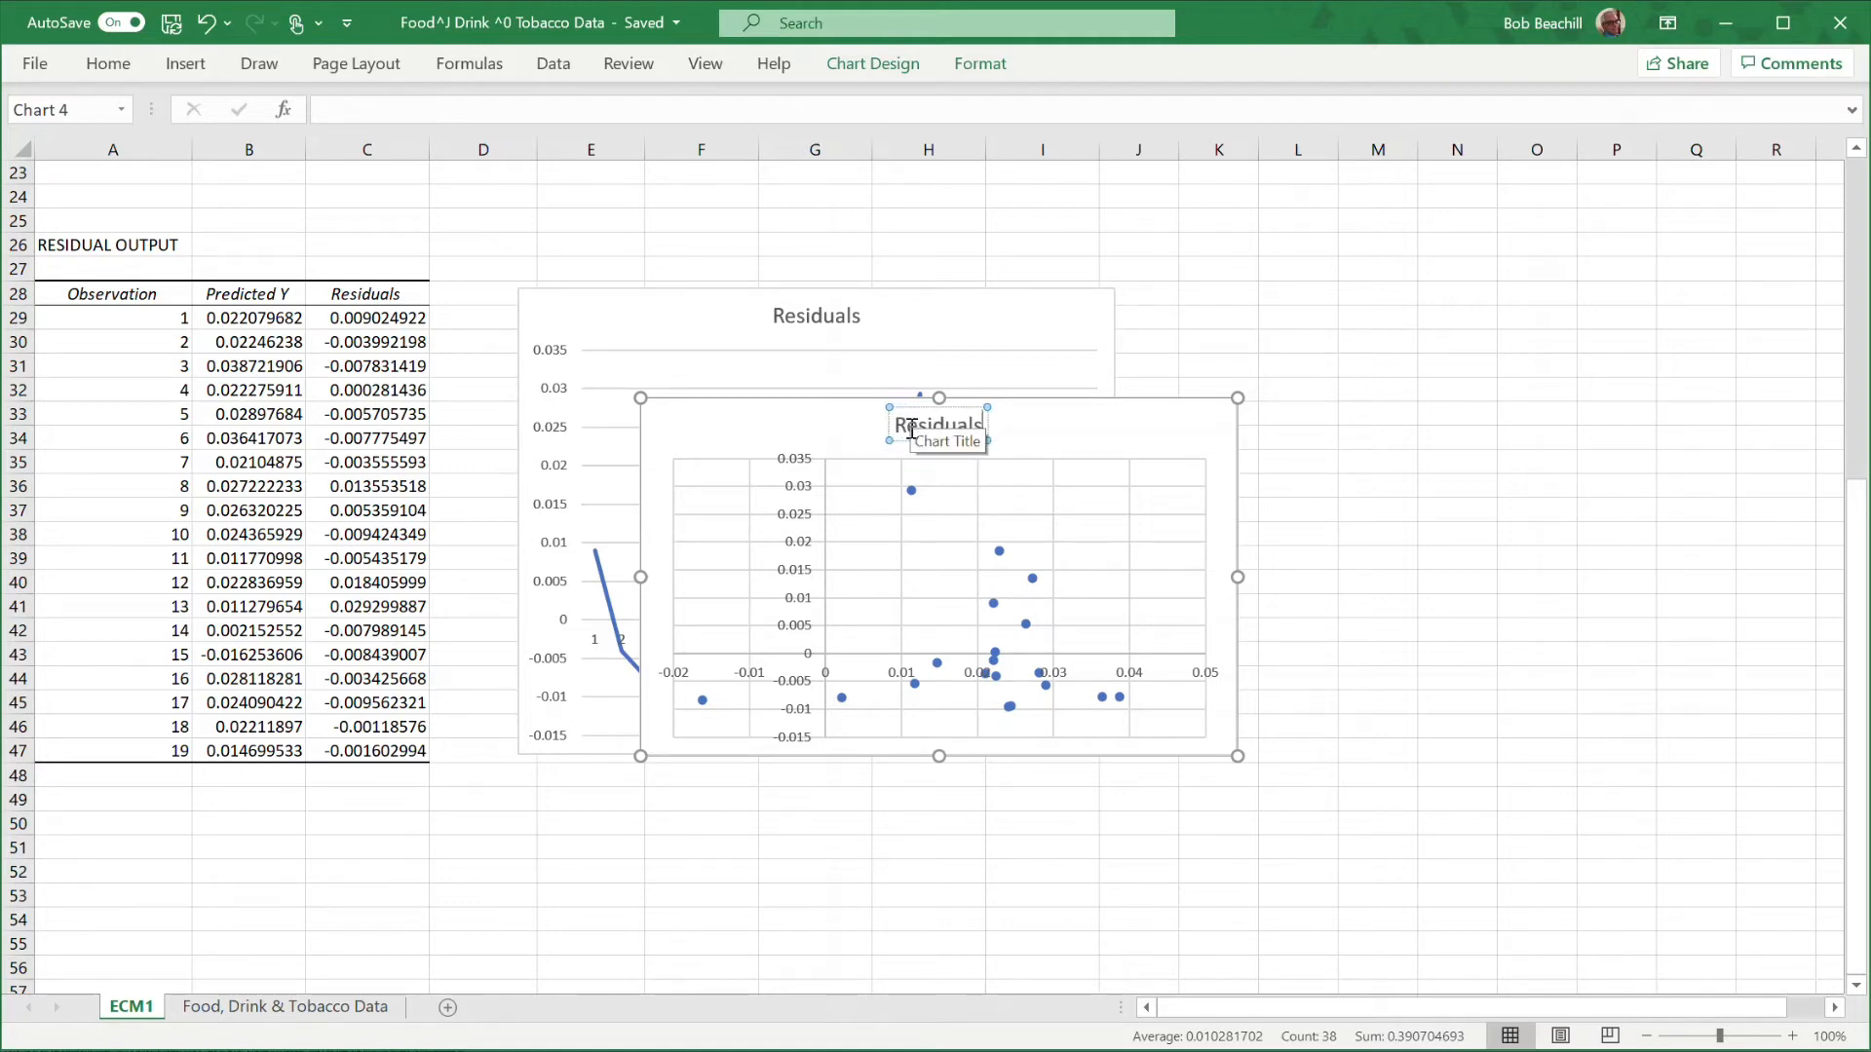
pyautogui.write(' v')
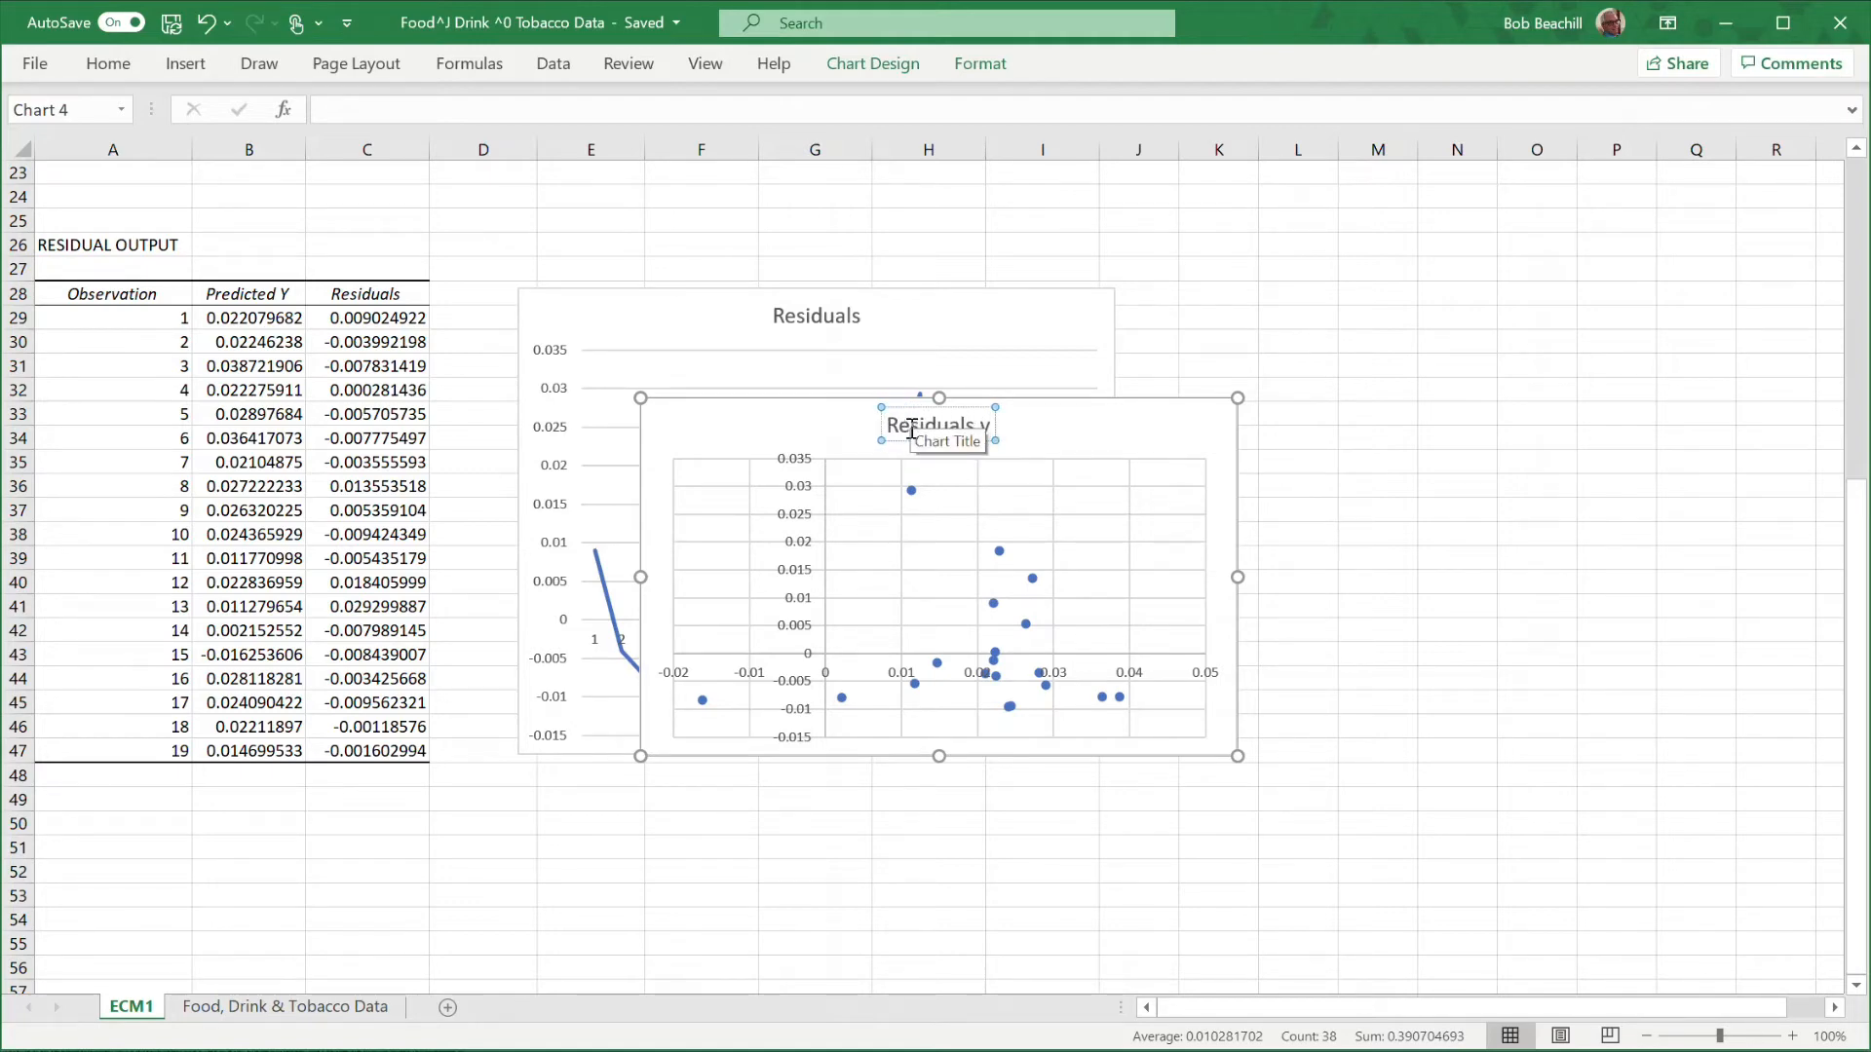
pyautogui.write(' Pe')
pyautogui.press('BackSpace')
pyautogui.write('redict')
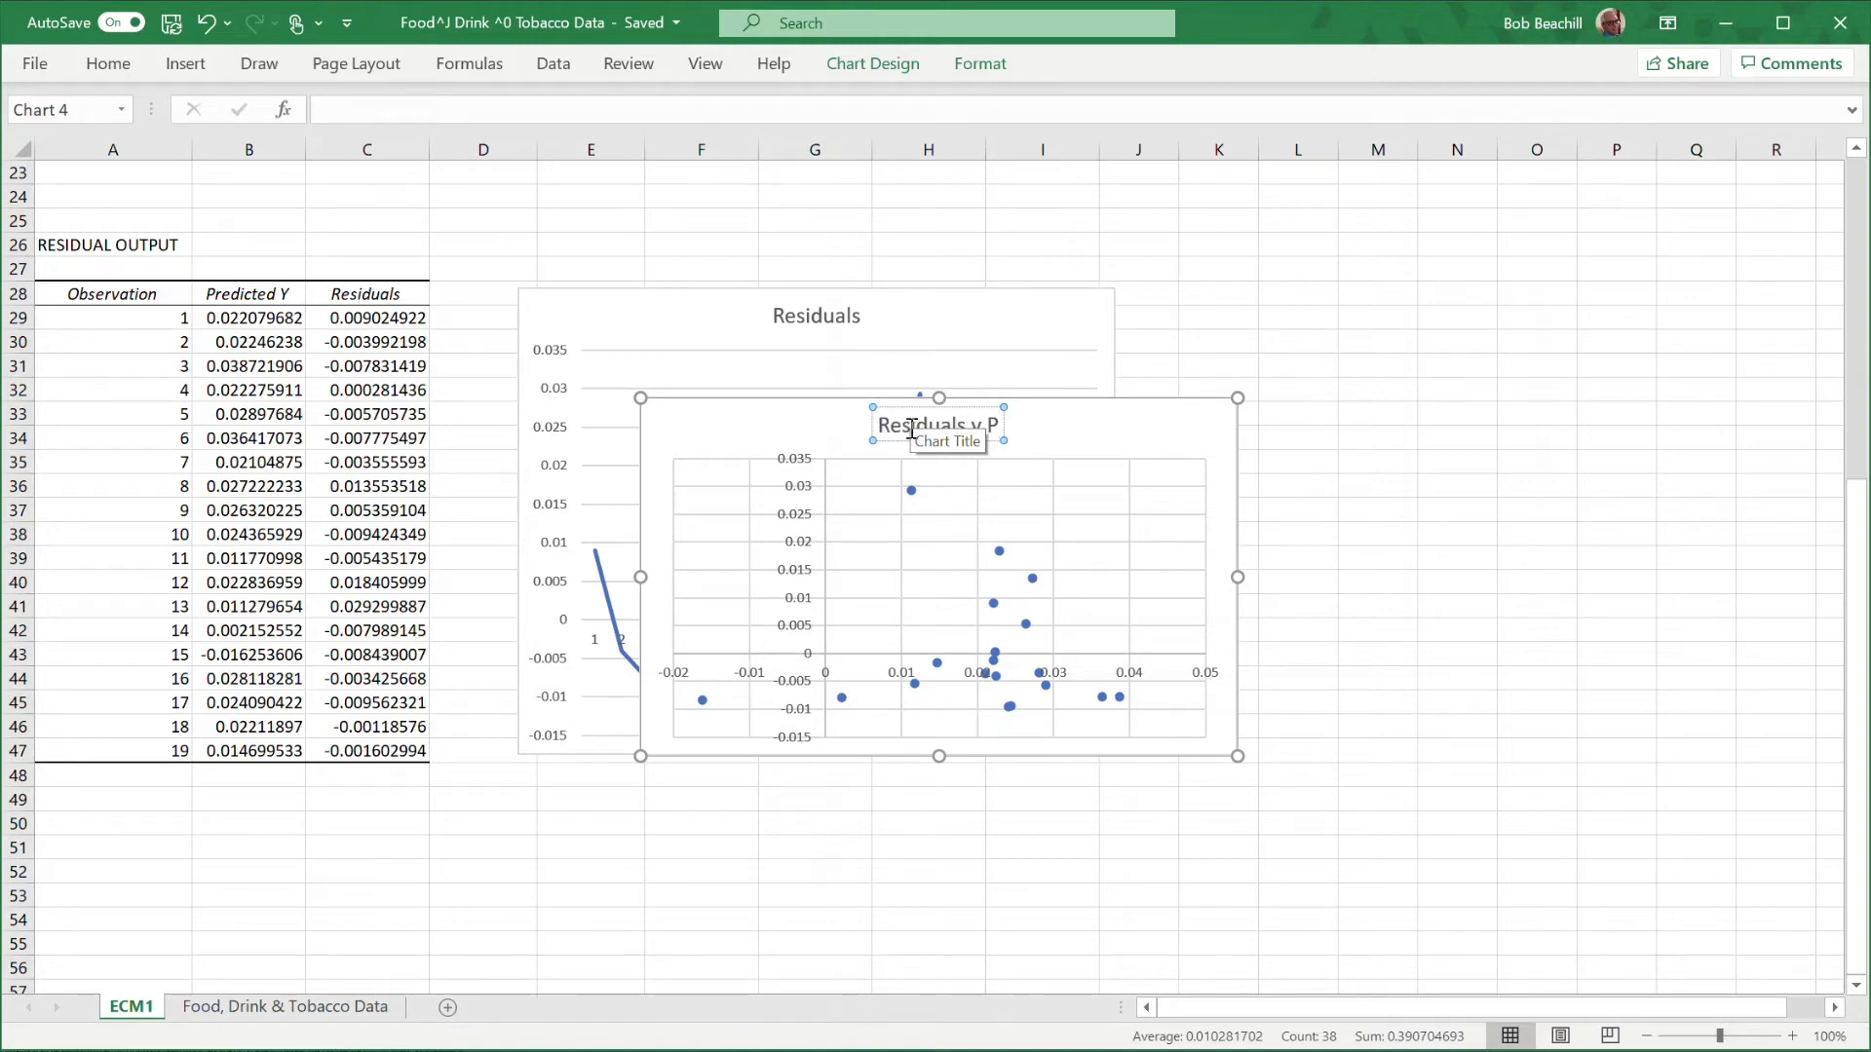
pyautogui.write('ed')
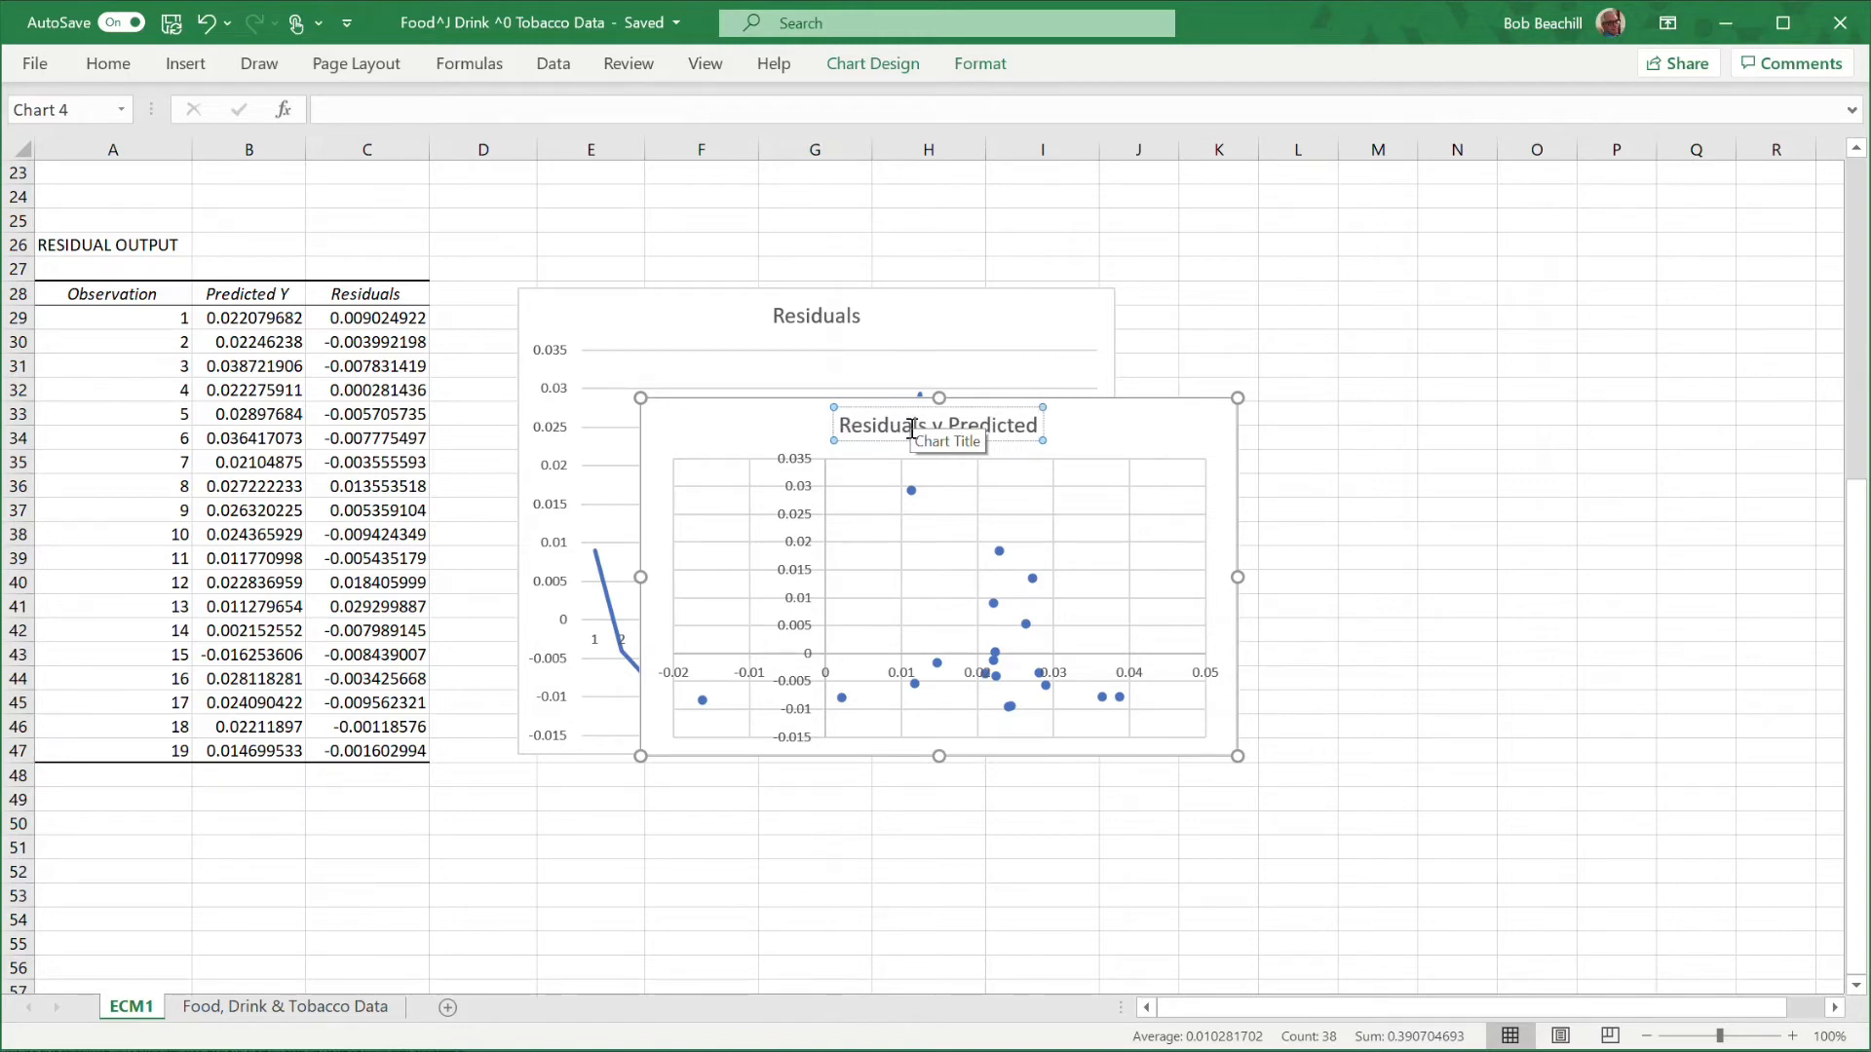
pyautogui.click(1481, 438)
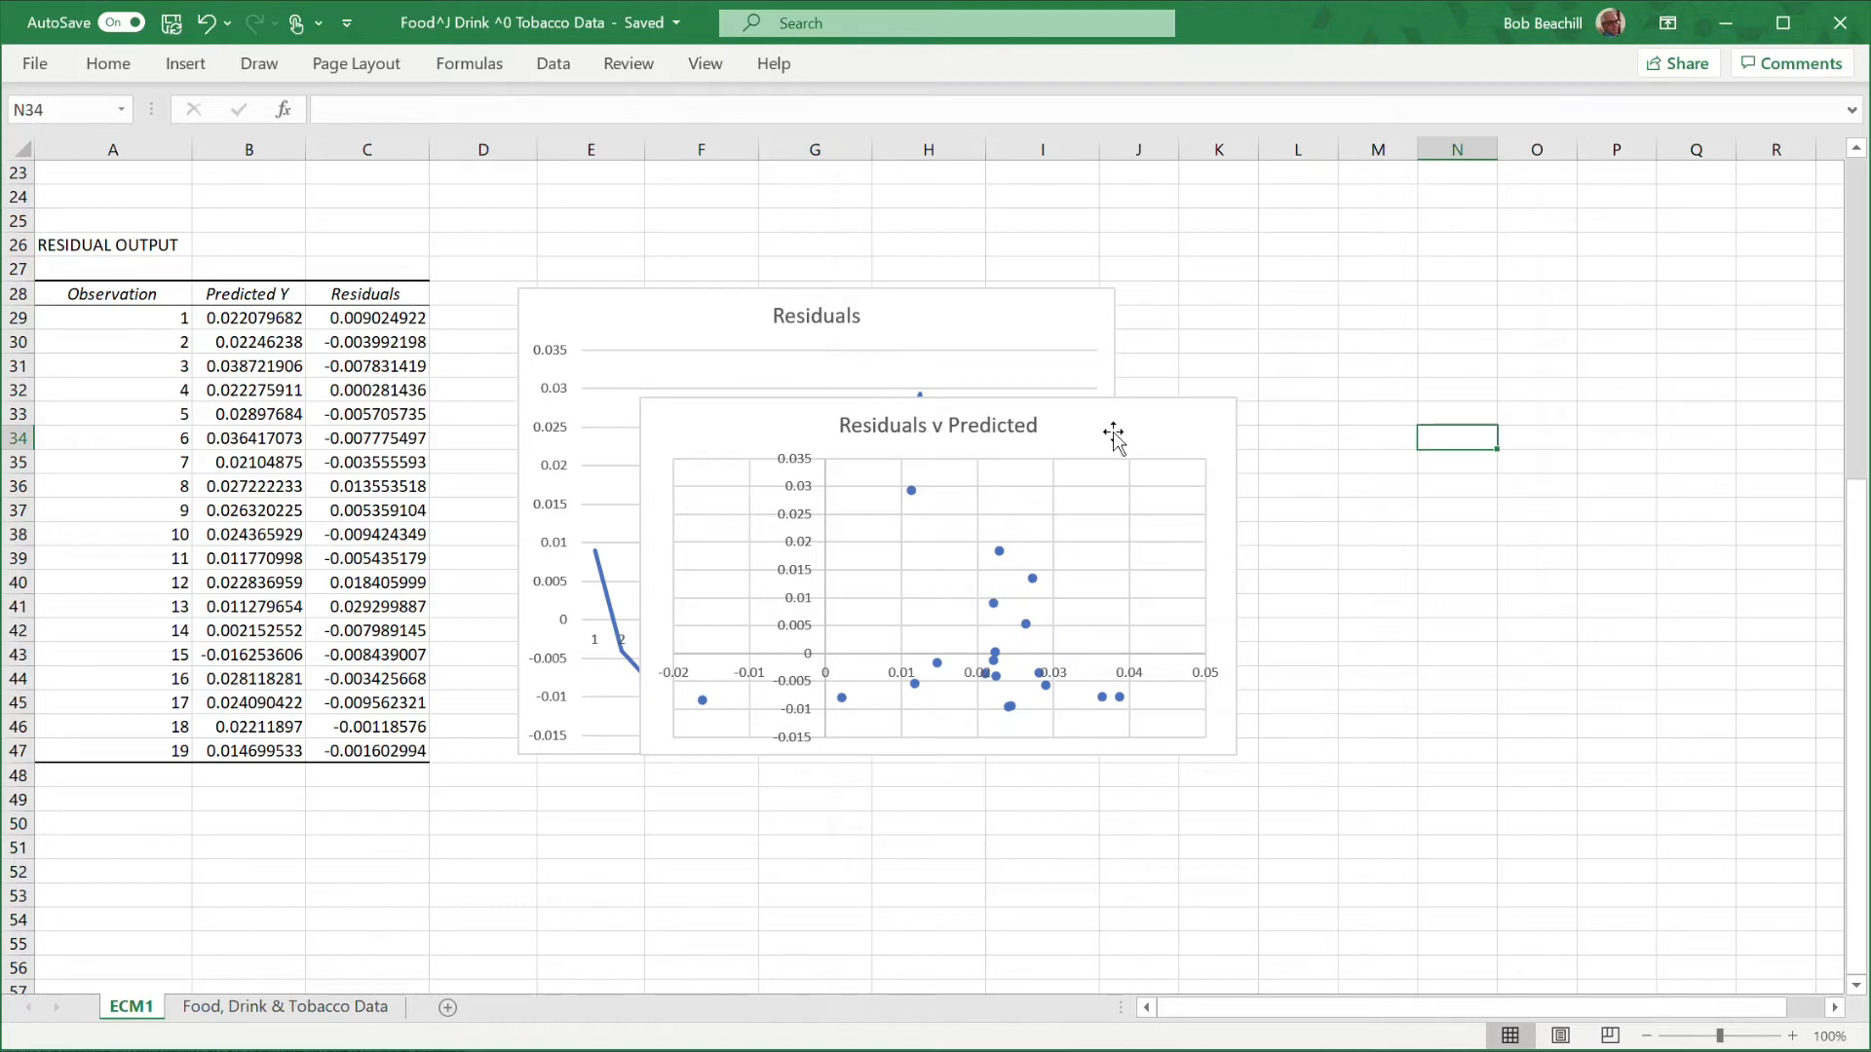
# Place the Residuals v Predicted chart beside the Residuals line chart and enlarge it to nearly the same height, down to row 47.
pyautogui.moveTo(1112, 432); pyautogui.dragTo(1602, 324)
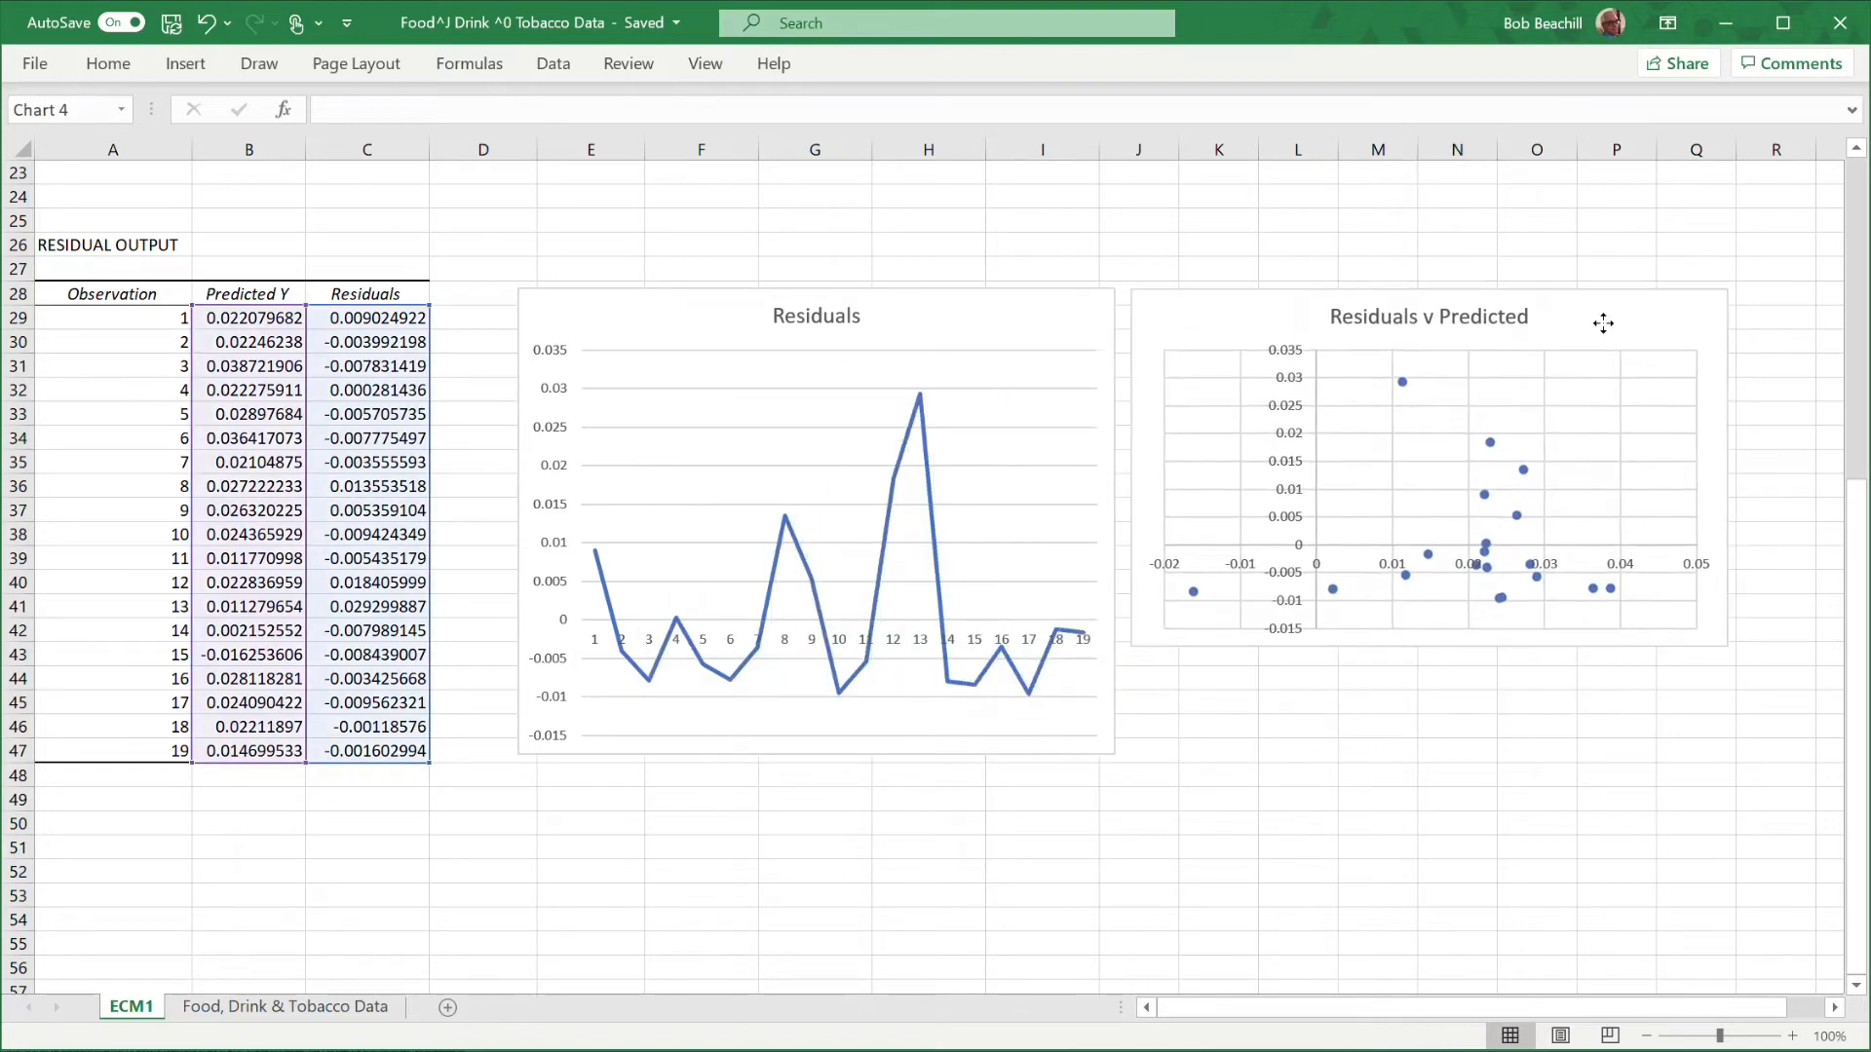
pyautogui.moveTo(1729, 647); pyautogui.dragTo(1763, 747)
pyautogui.click(1429, 847)
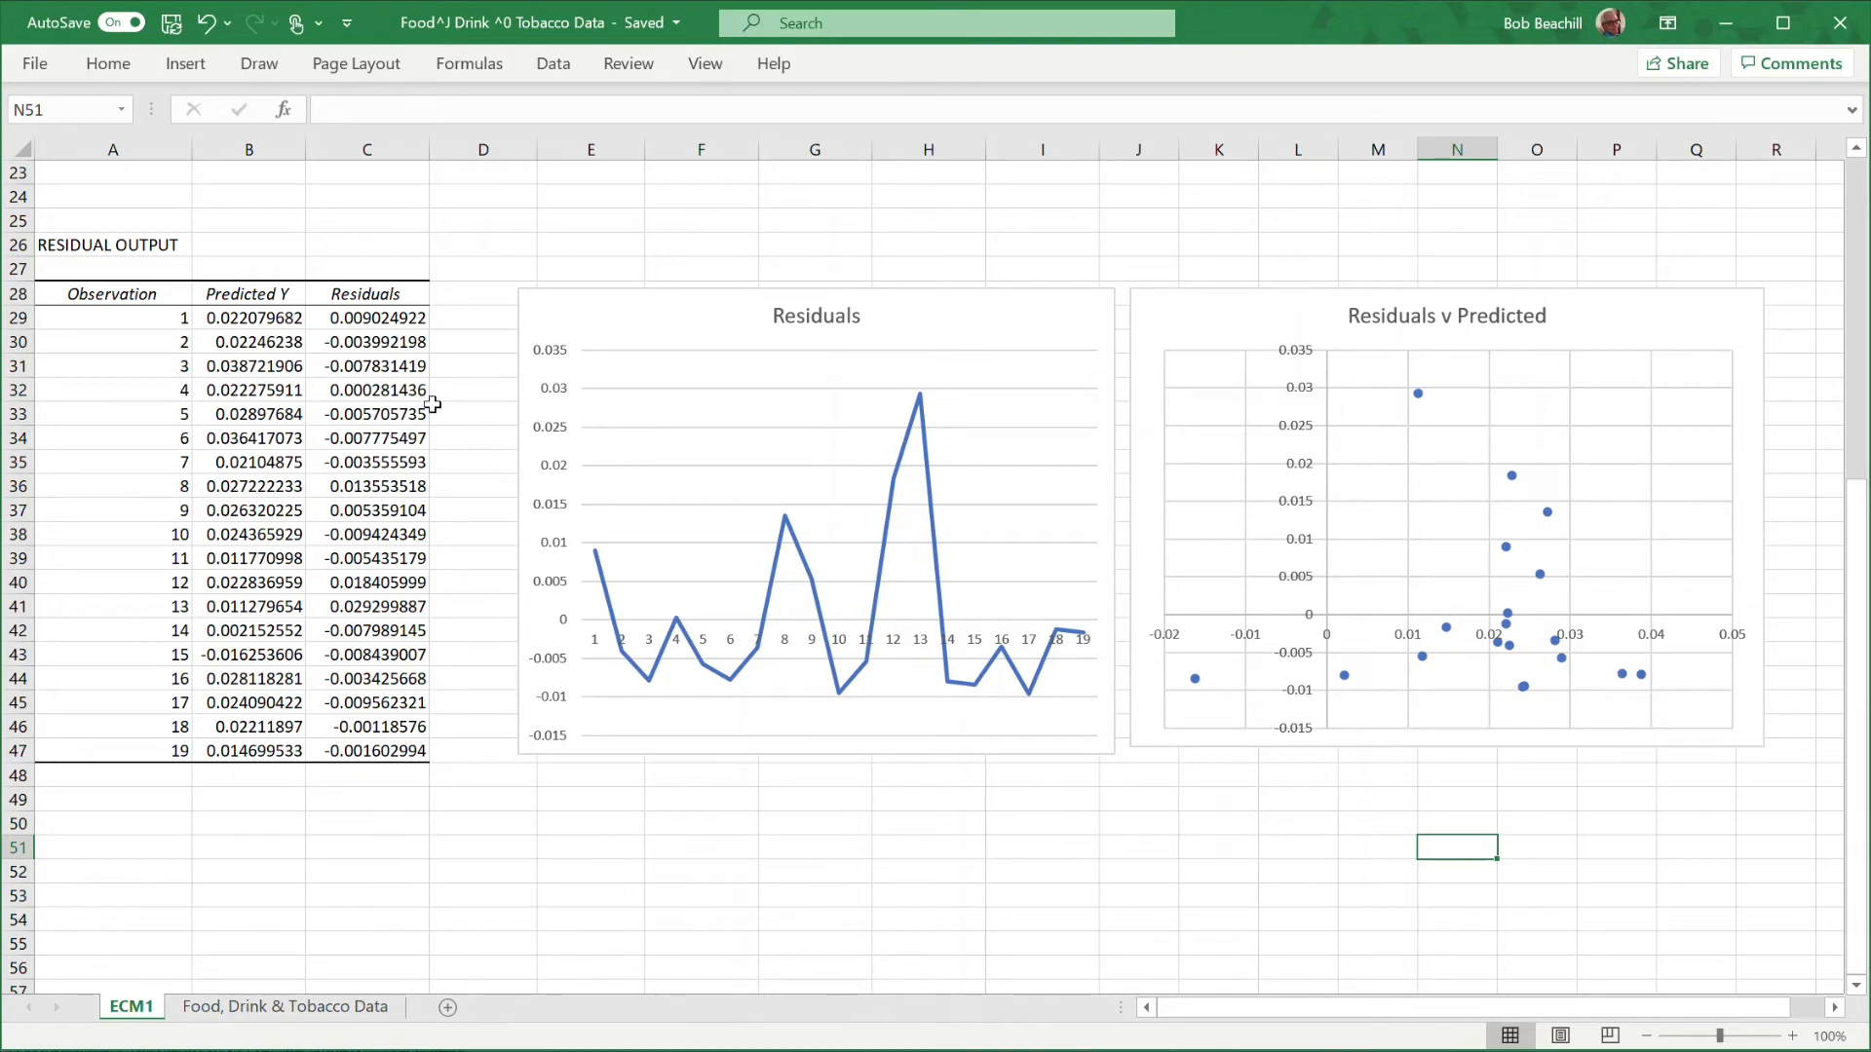
# Insert a new column before Dk on the Food, Drink & Tobacco Data sheet and head it "res".
pyautogui.moveTo(380, 318); pyautogui.dragTo(366, 751)
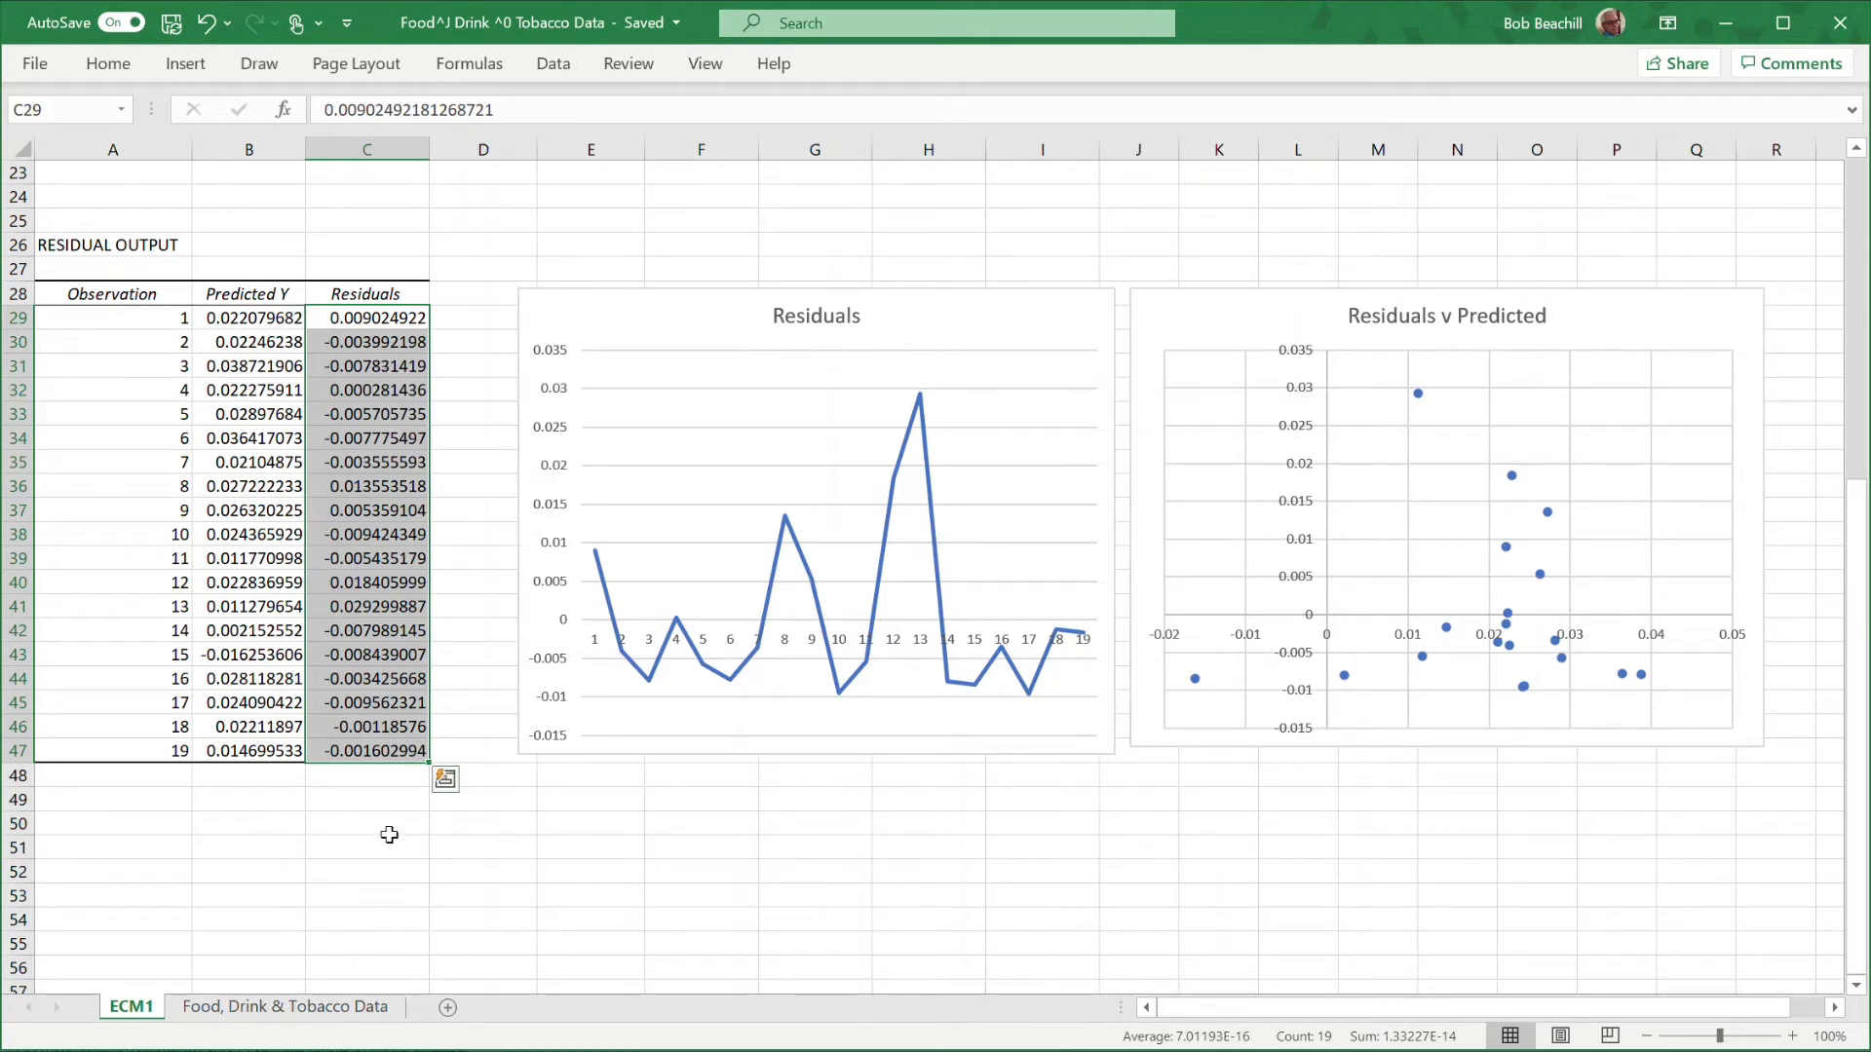
pyautogui.click(321, 1013)
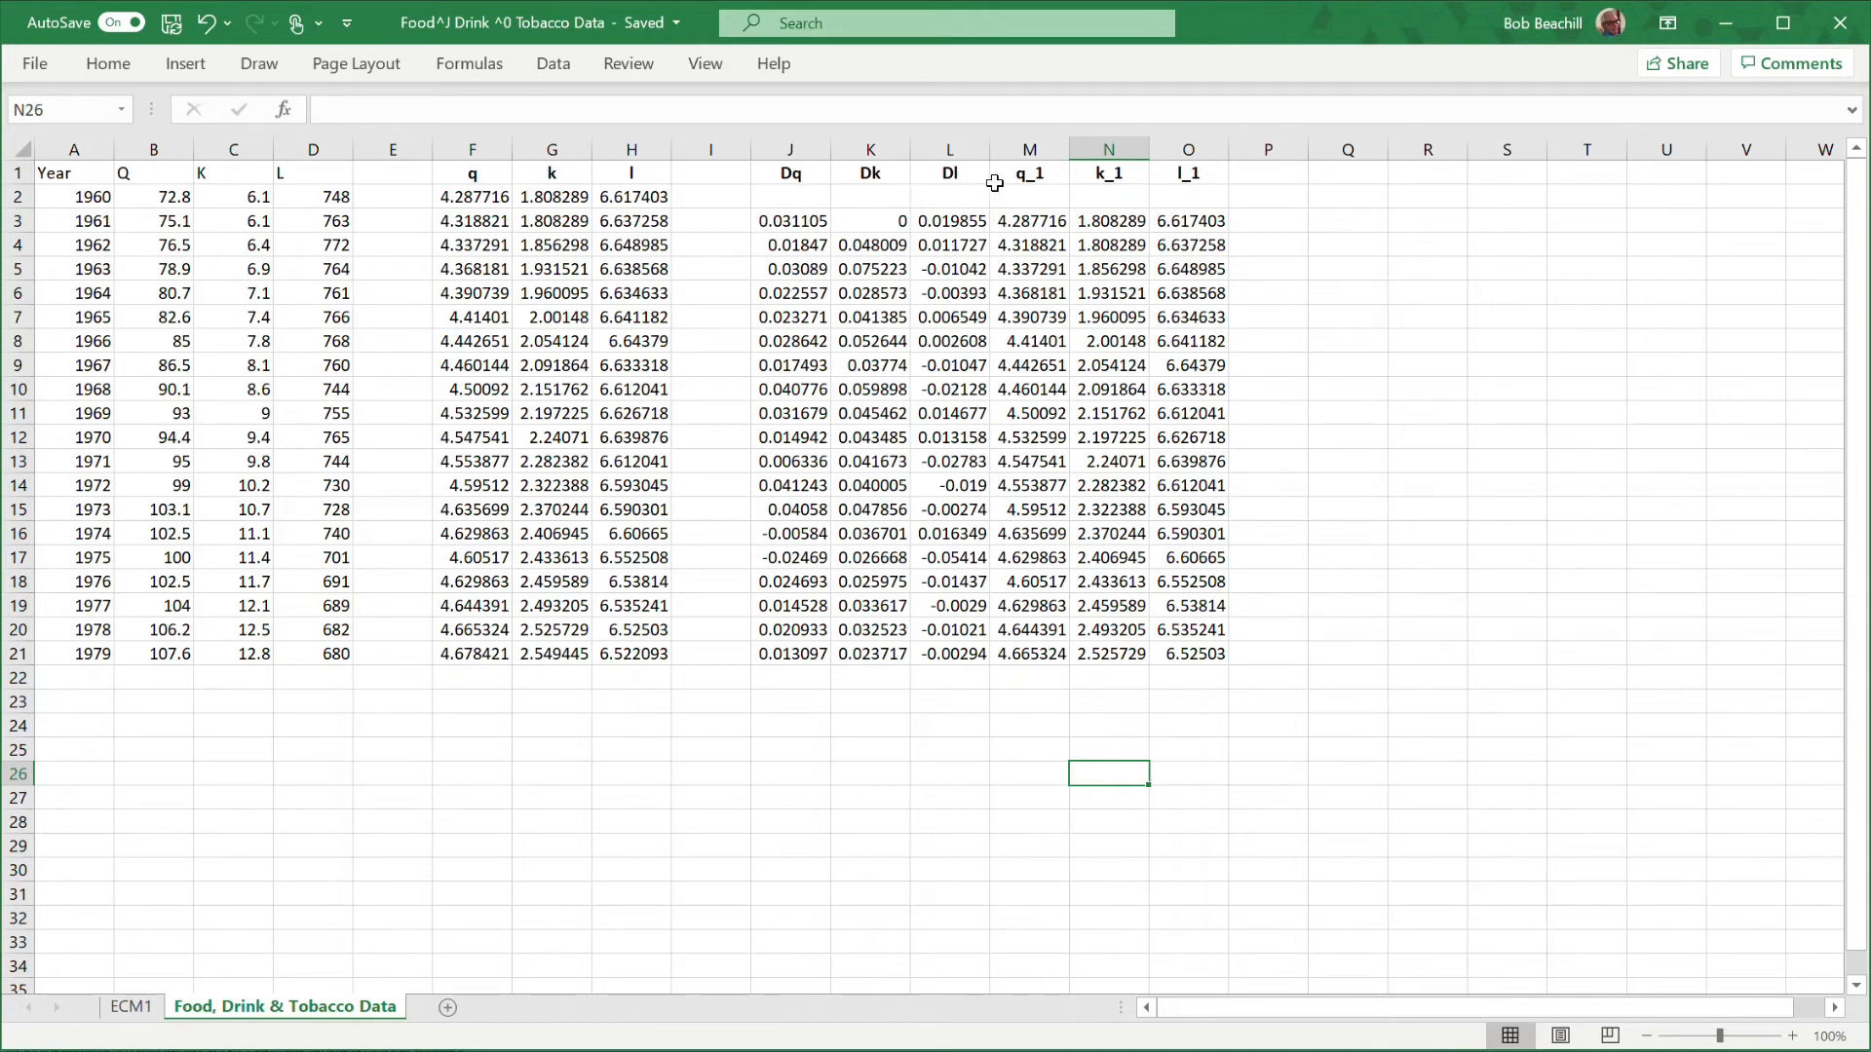
pyautogui.click(874, 149)
pyautogui.rightClick(874, 148)
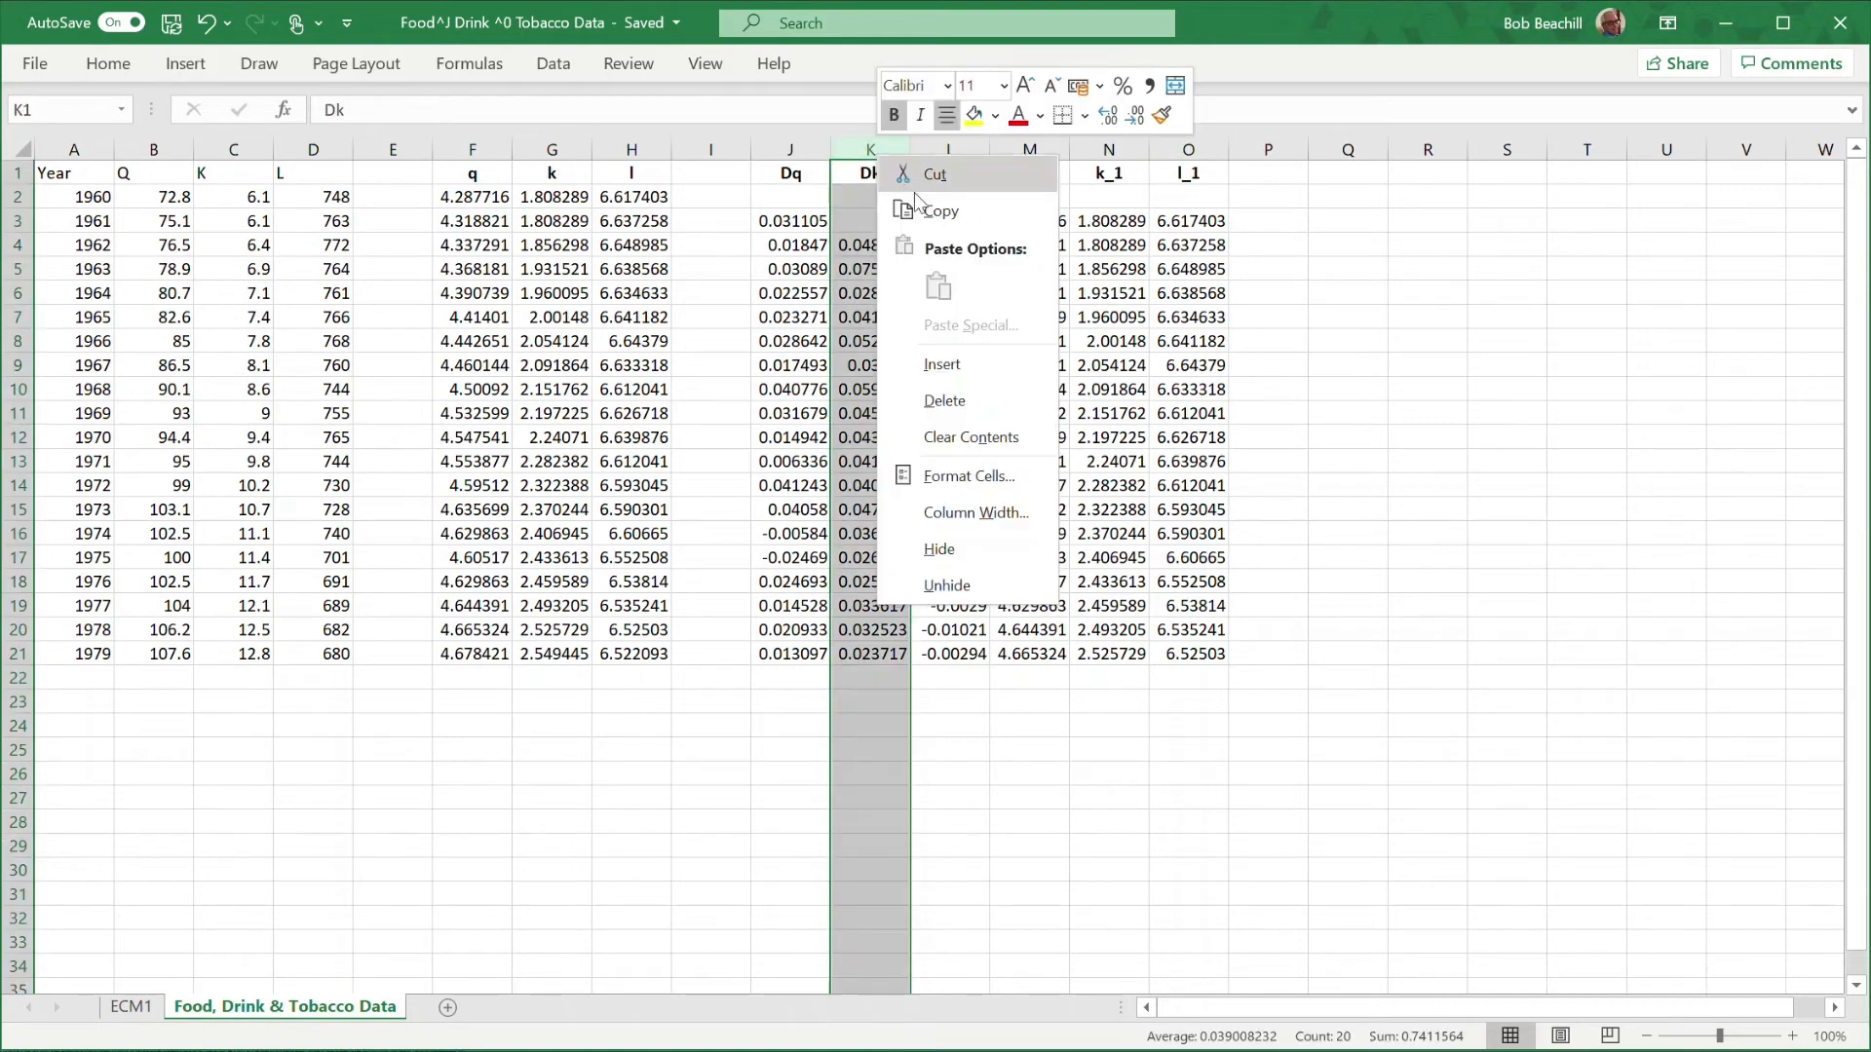
pyautogui.click(964, 363)
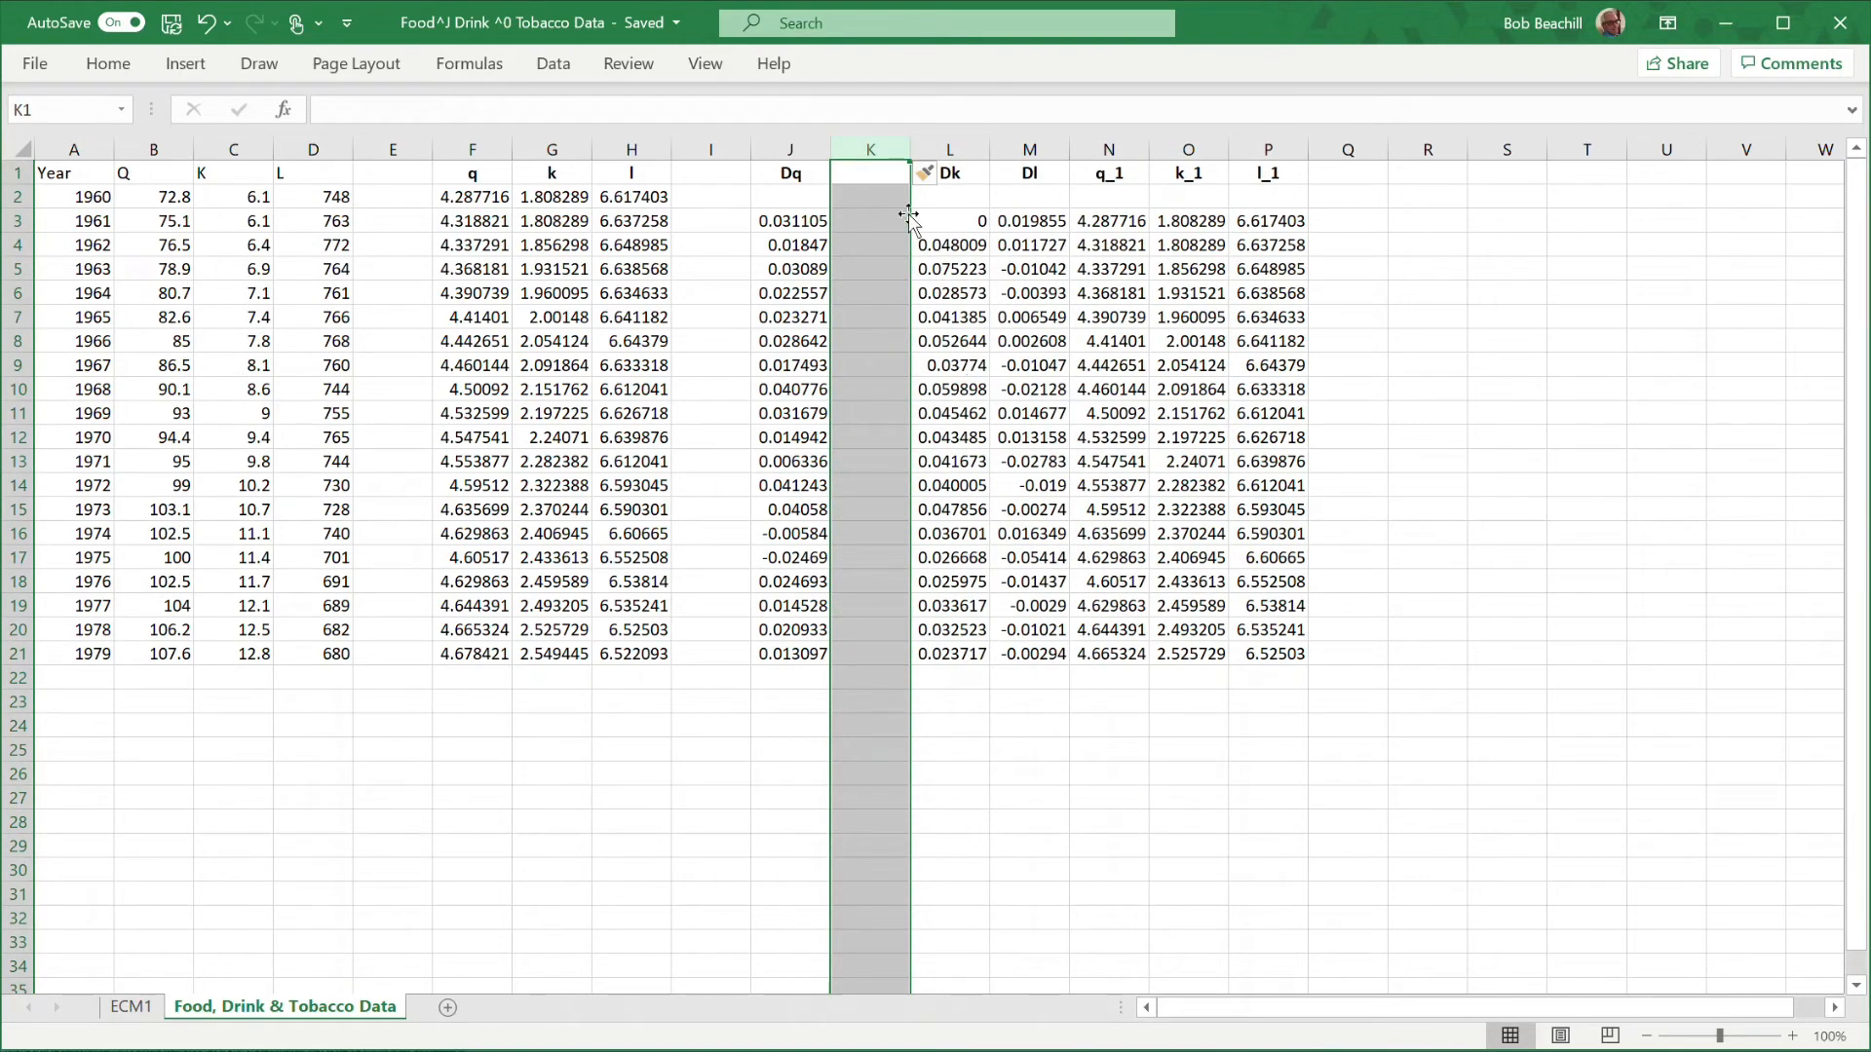
pyautogui.click(872, 174)
pyautogui.write('res')
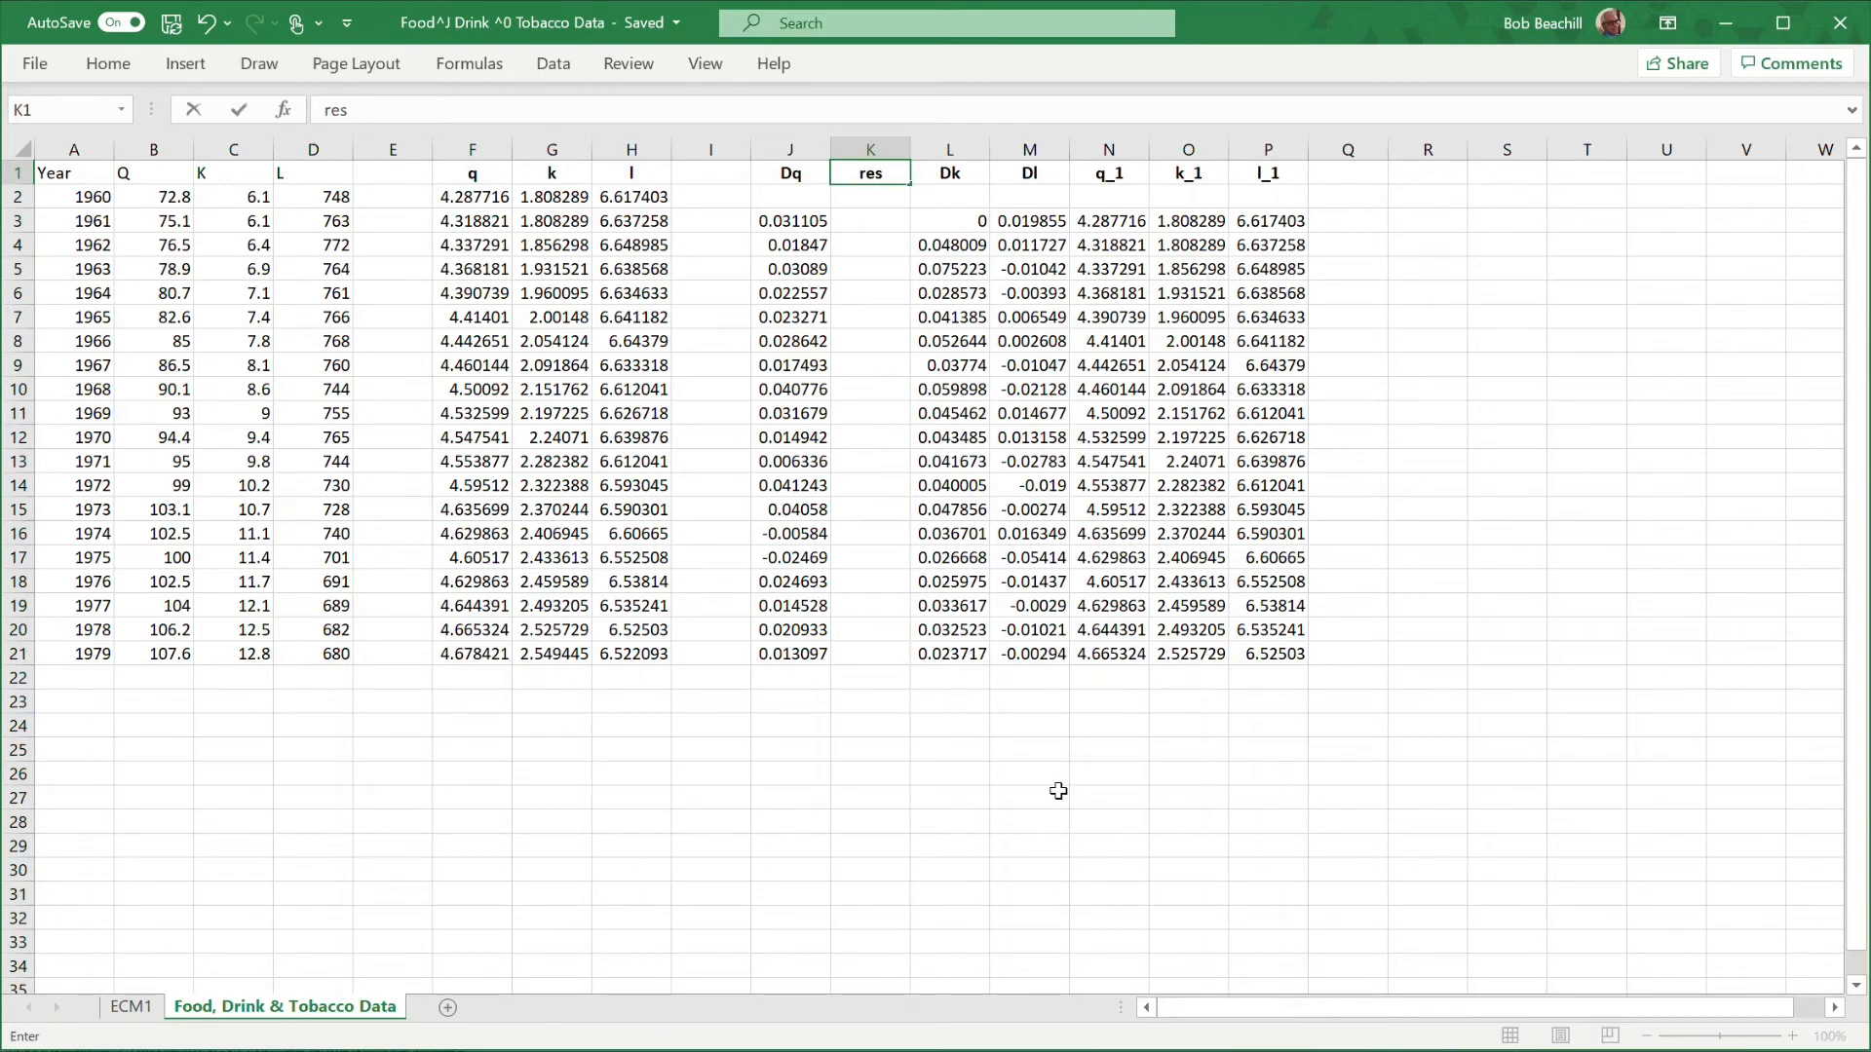
pyautogui.press('Return')
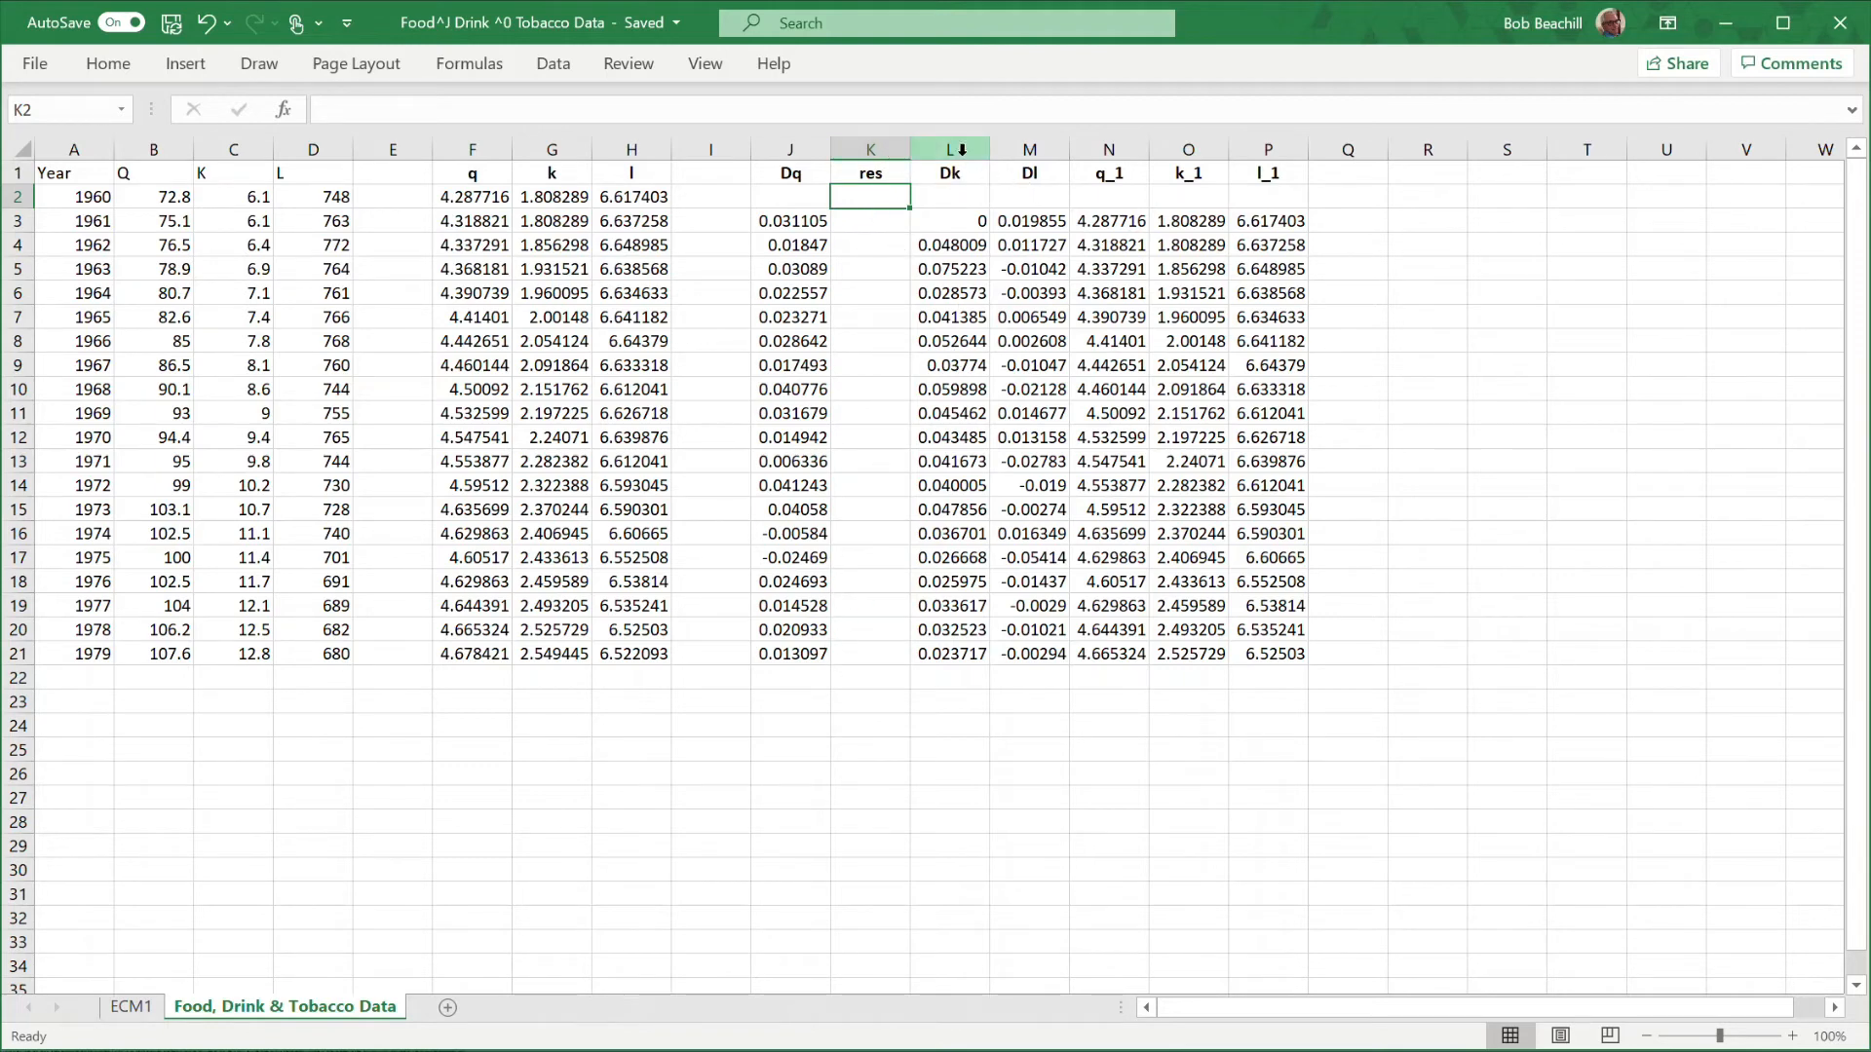
# Add the headers "res_1" in Q1 and "res_2" in R1 after the lagged variables.
pyautogui.click(961, 154)
pyautogui.moveTo(961, 154); pyautogui.dragTo(1249, 158)
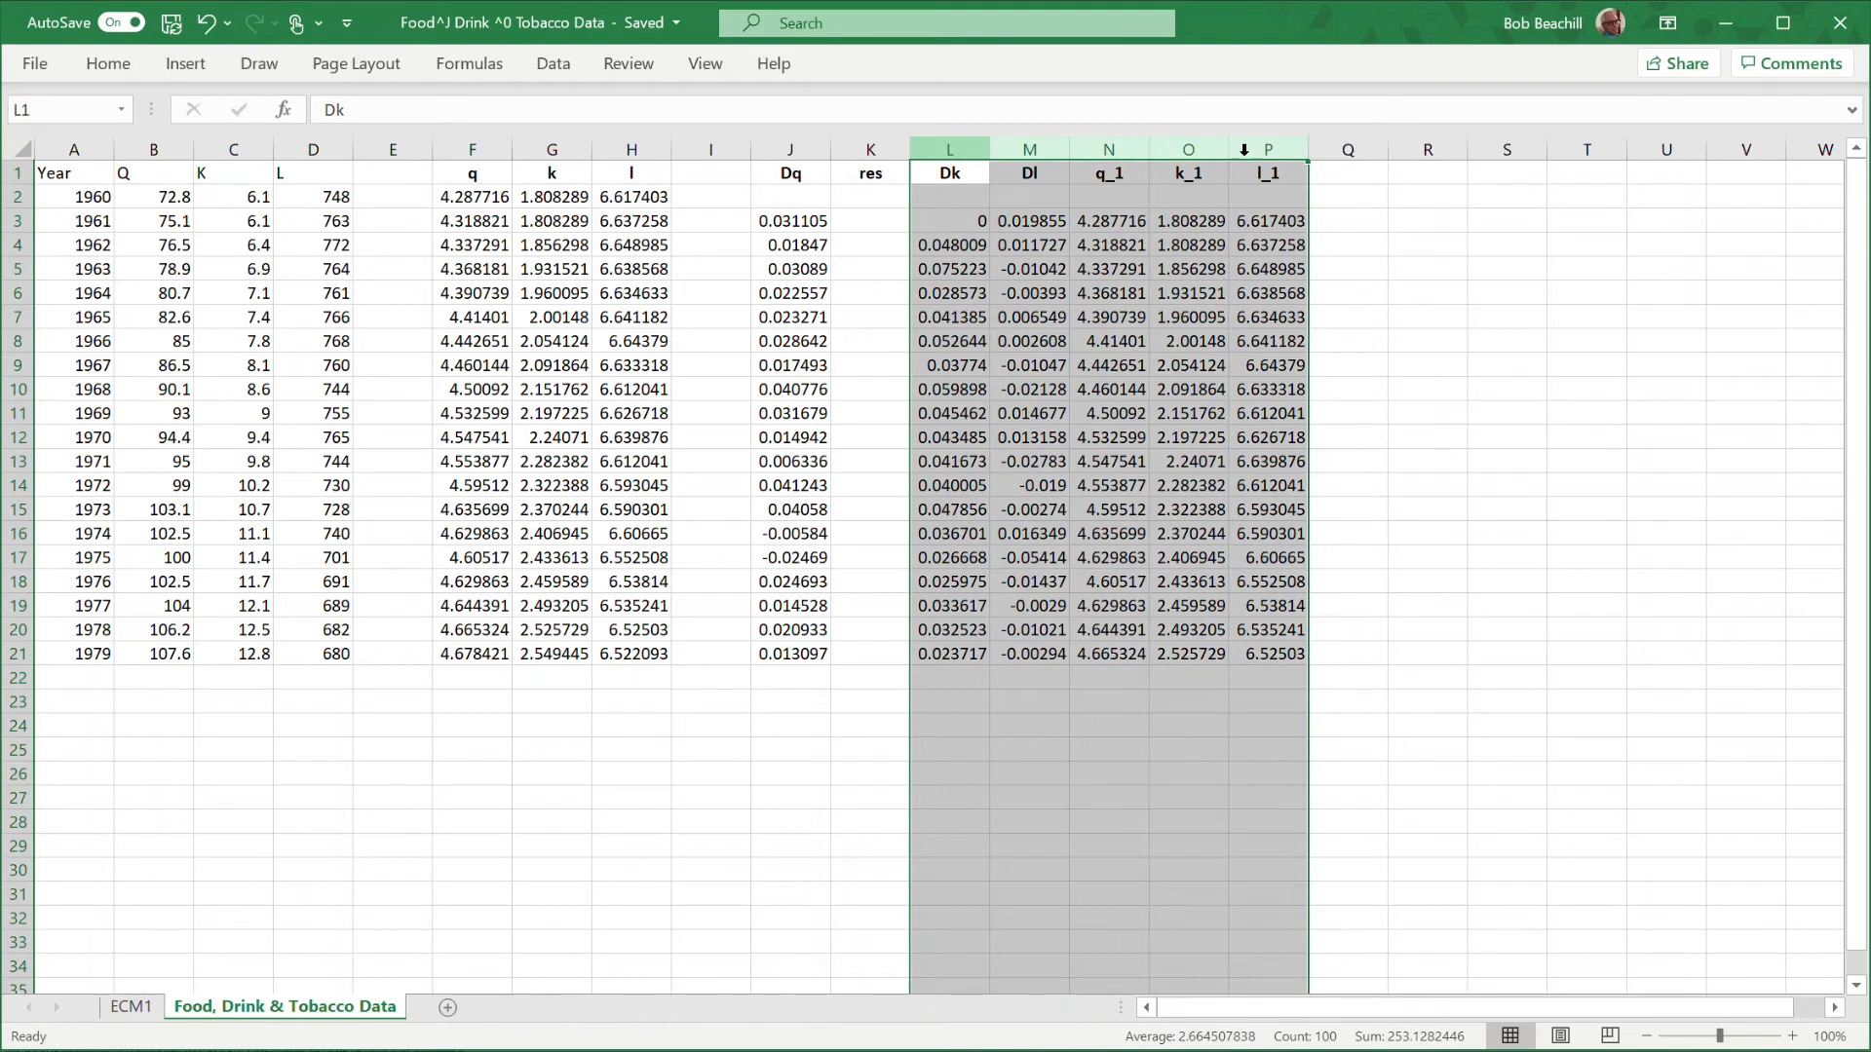
pyautogui.click(1384, 361)
pyautogui.click(1346, 172)
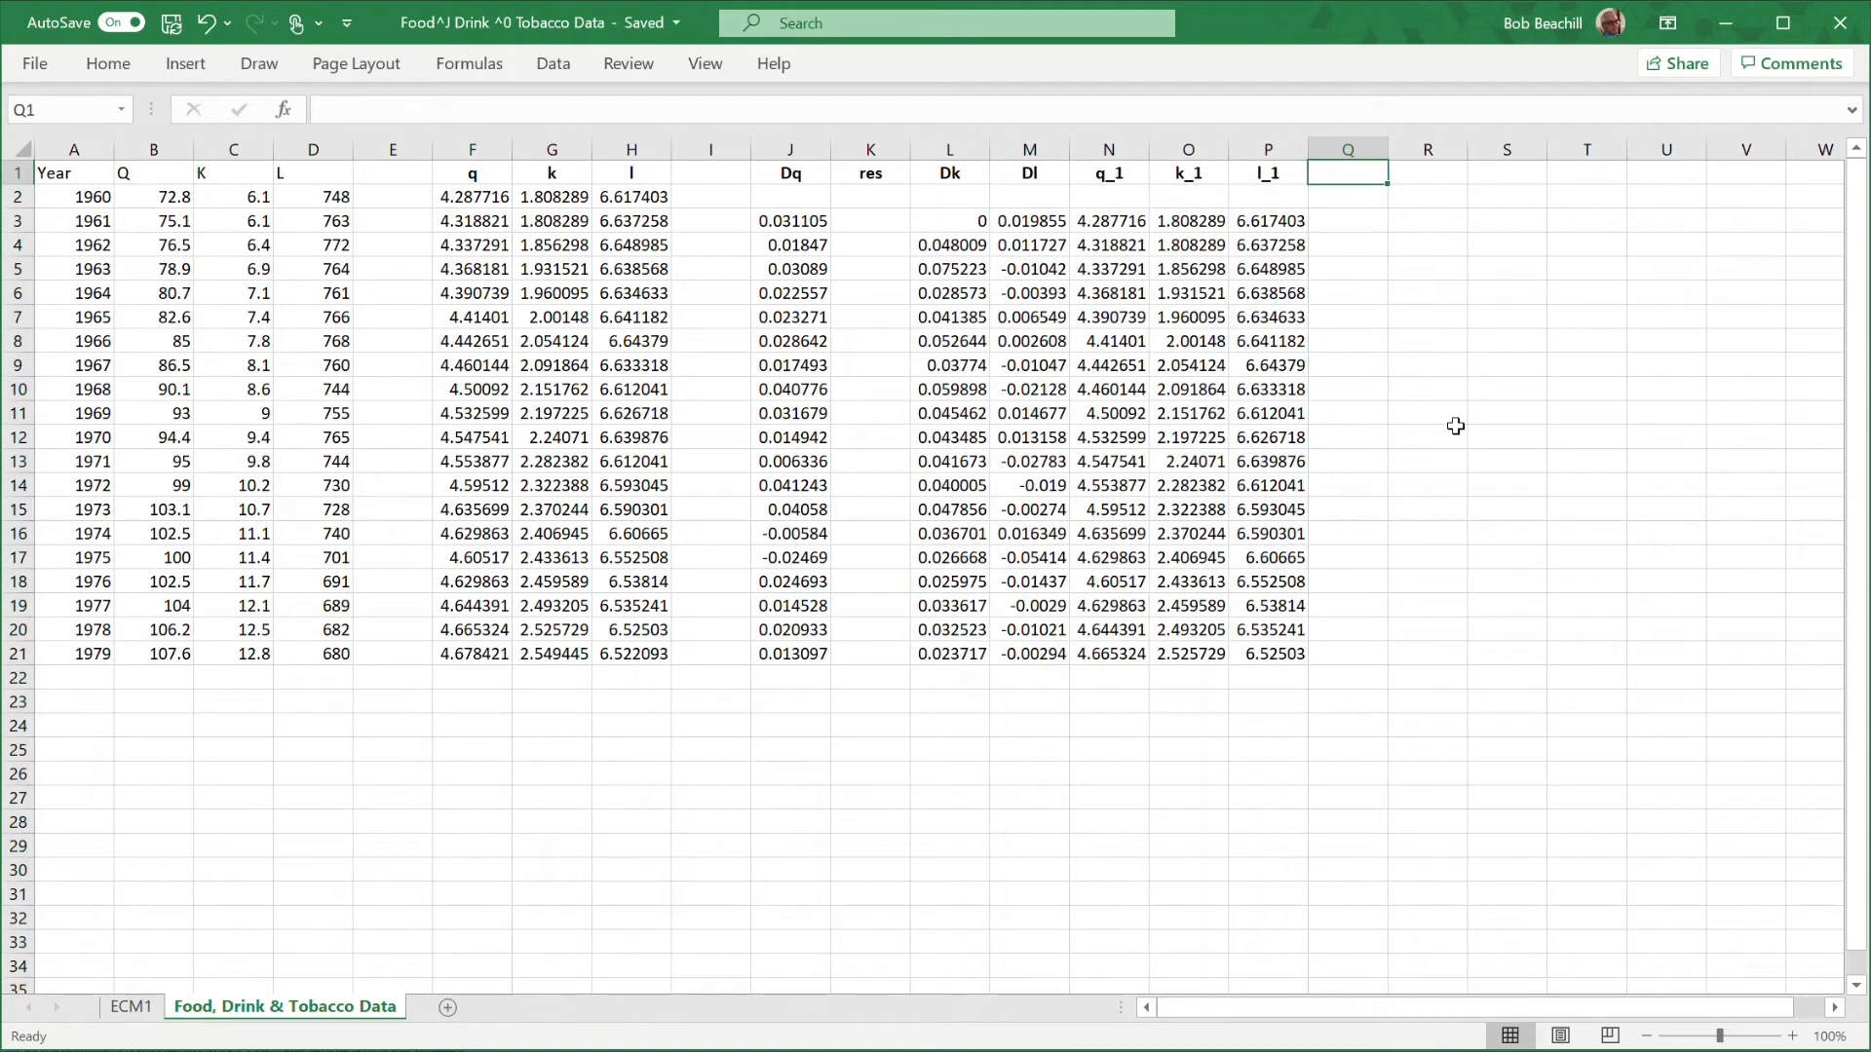
pyautogui.write('res_1')
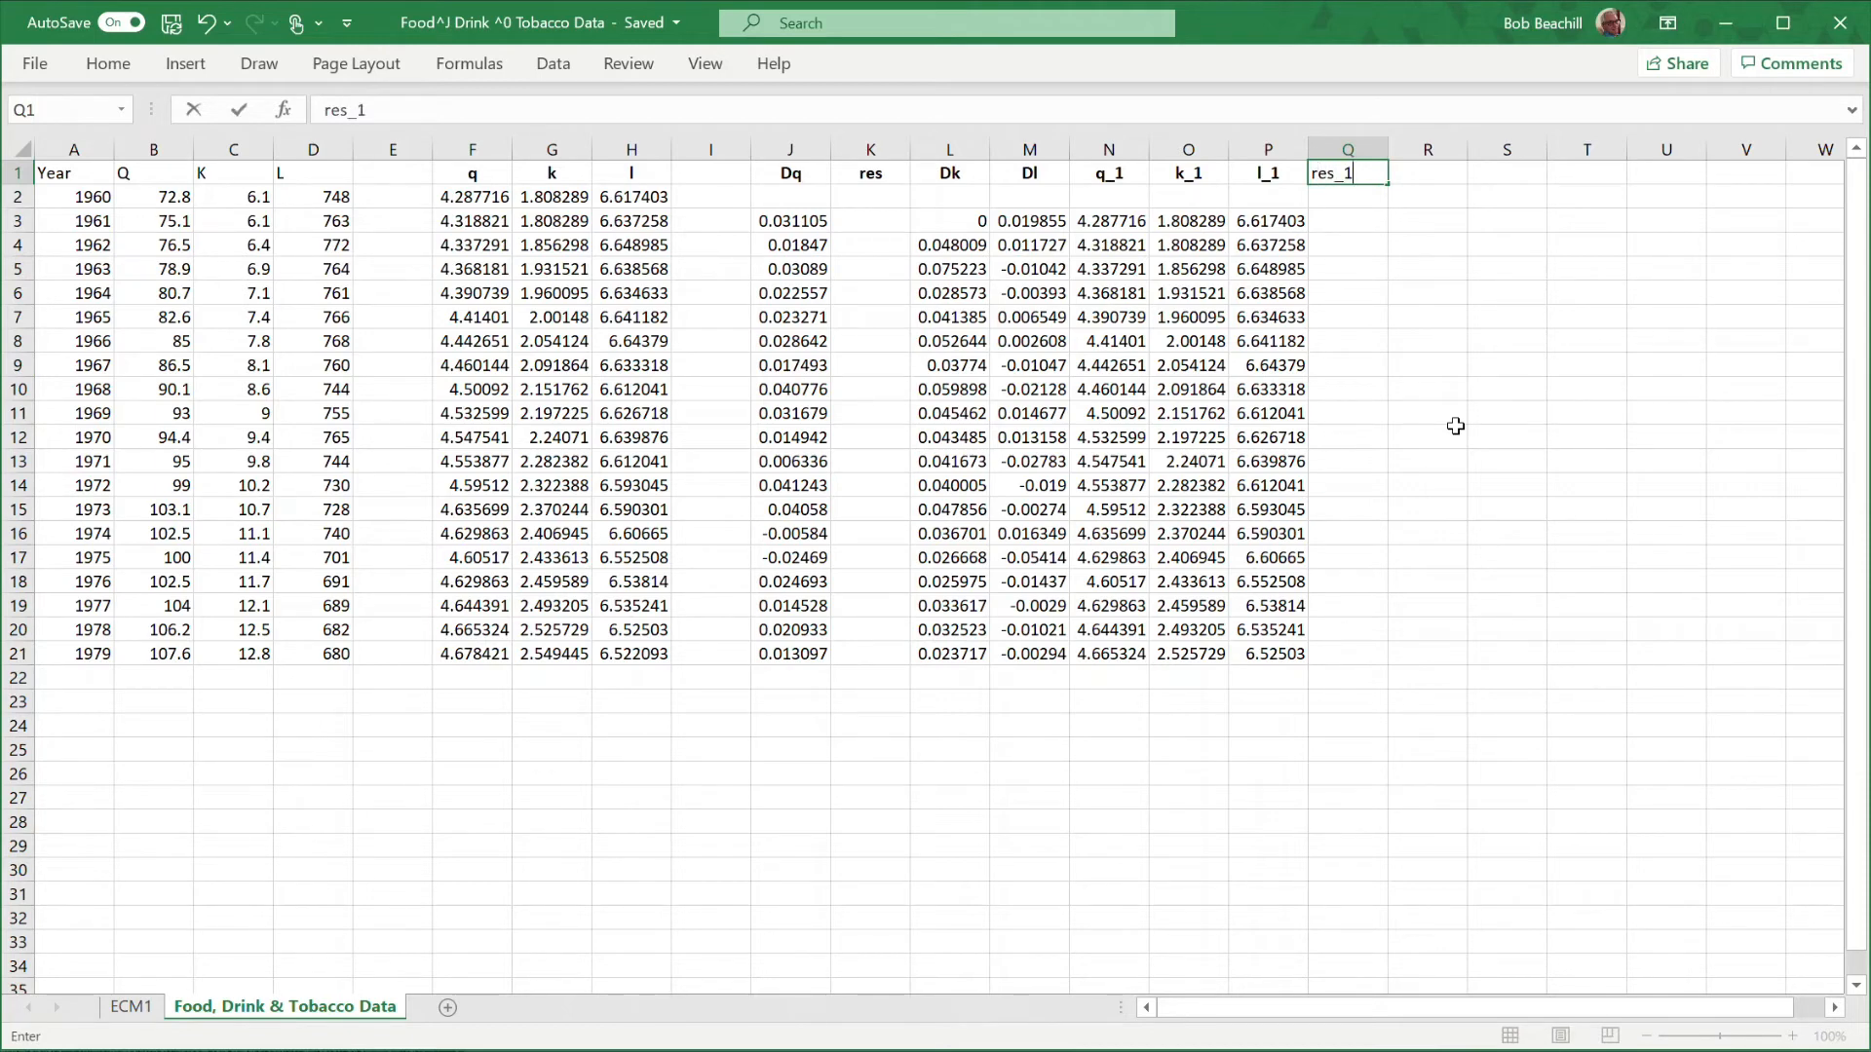
pyautogui.press('Tab')
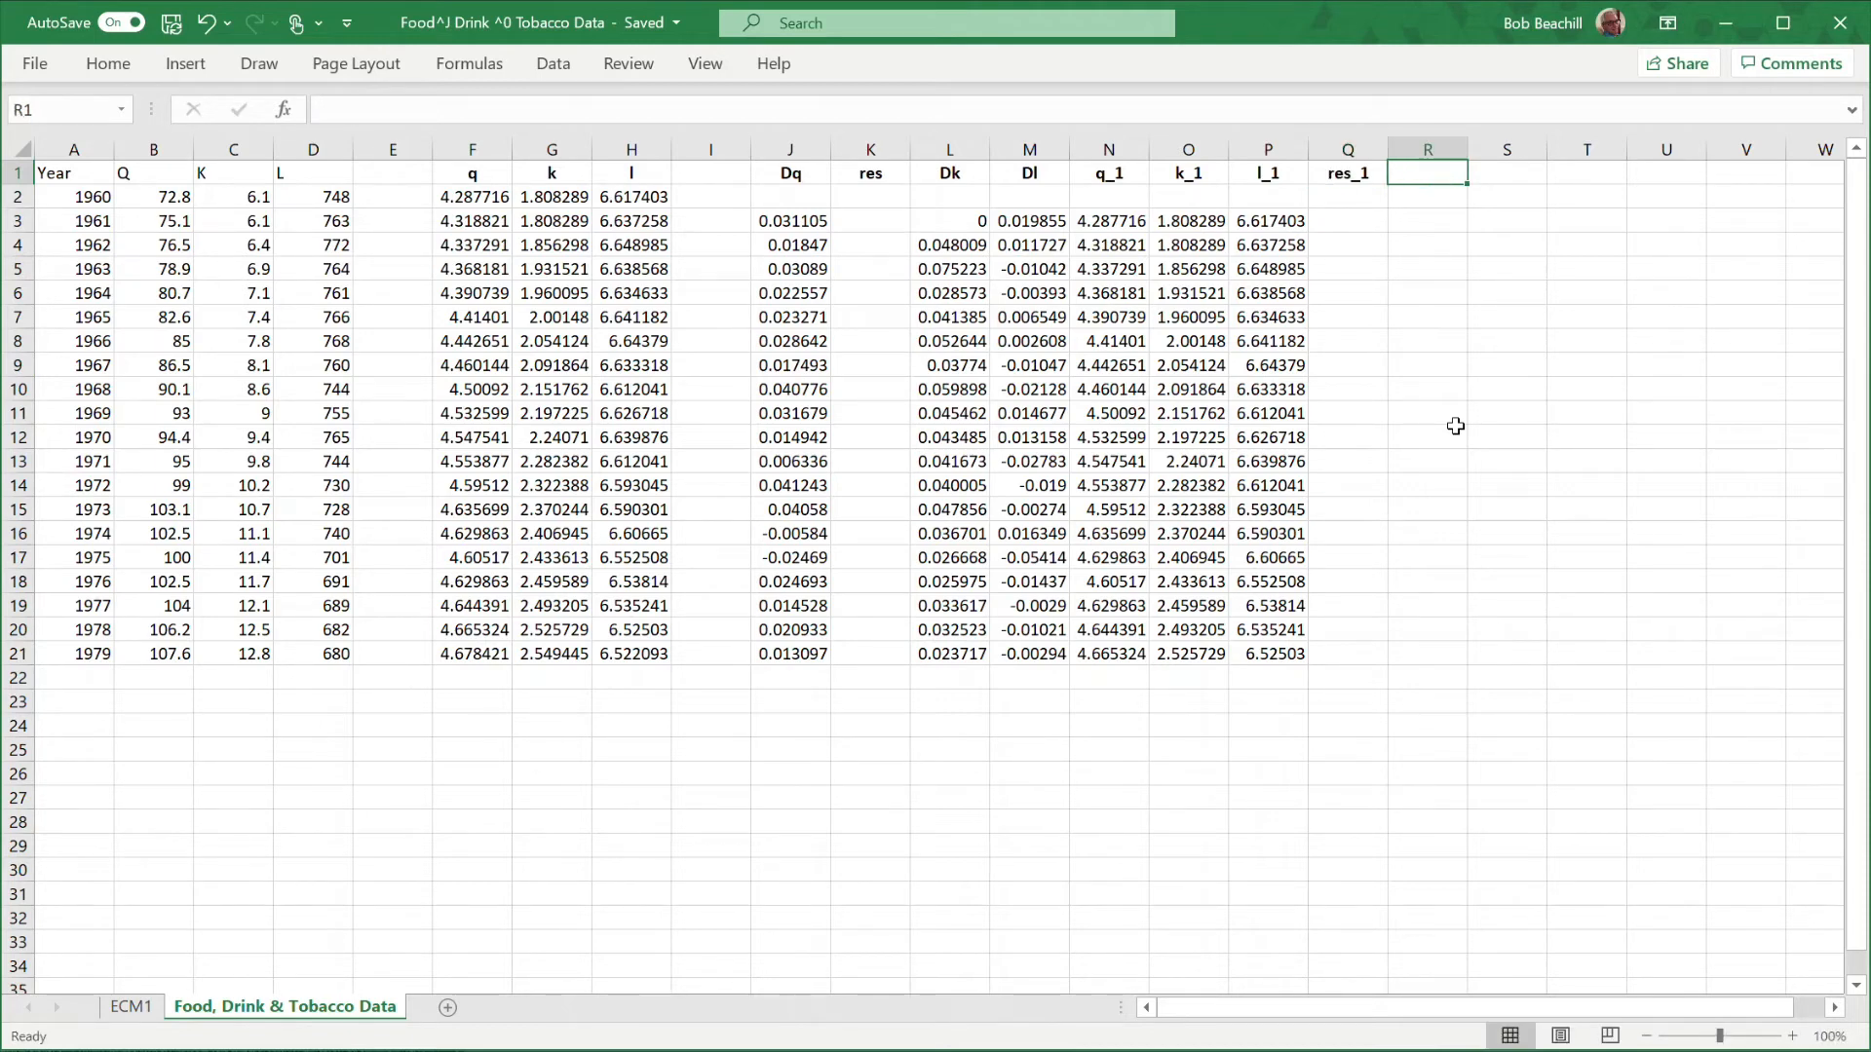
pyautogui.write('res_2')
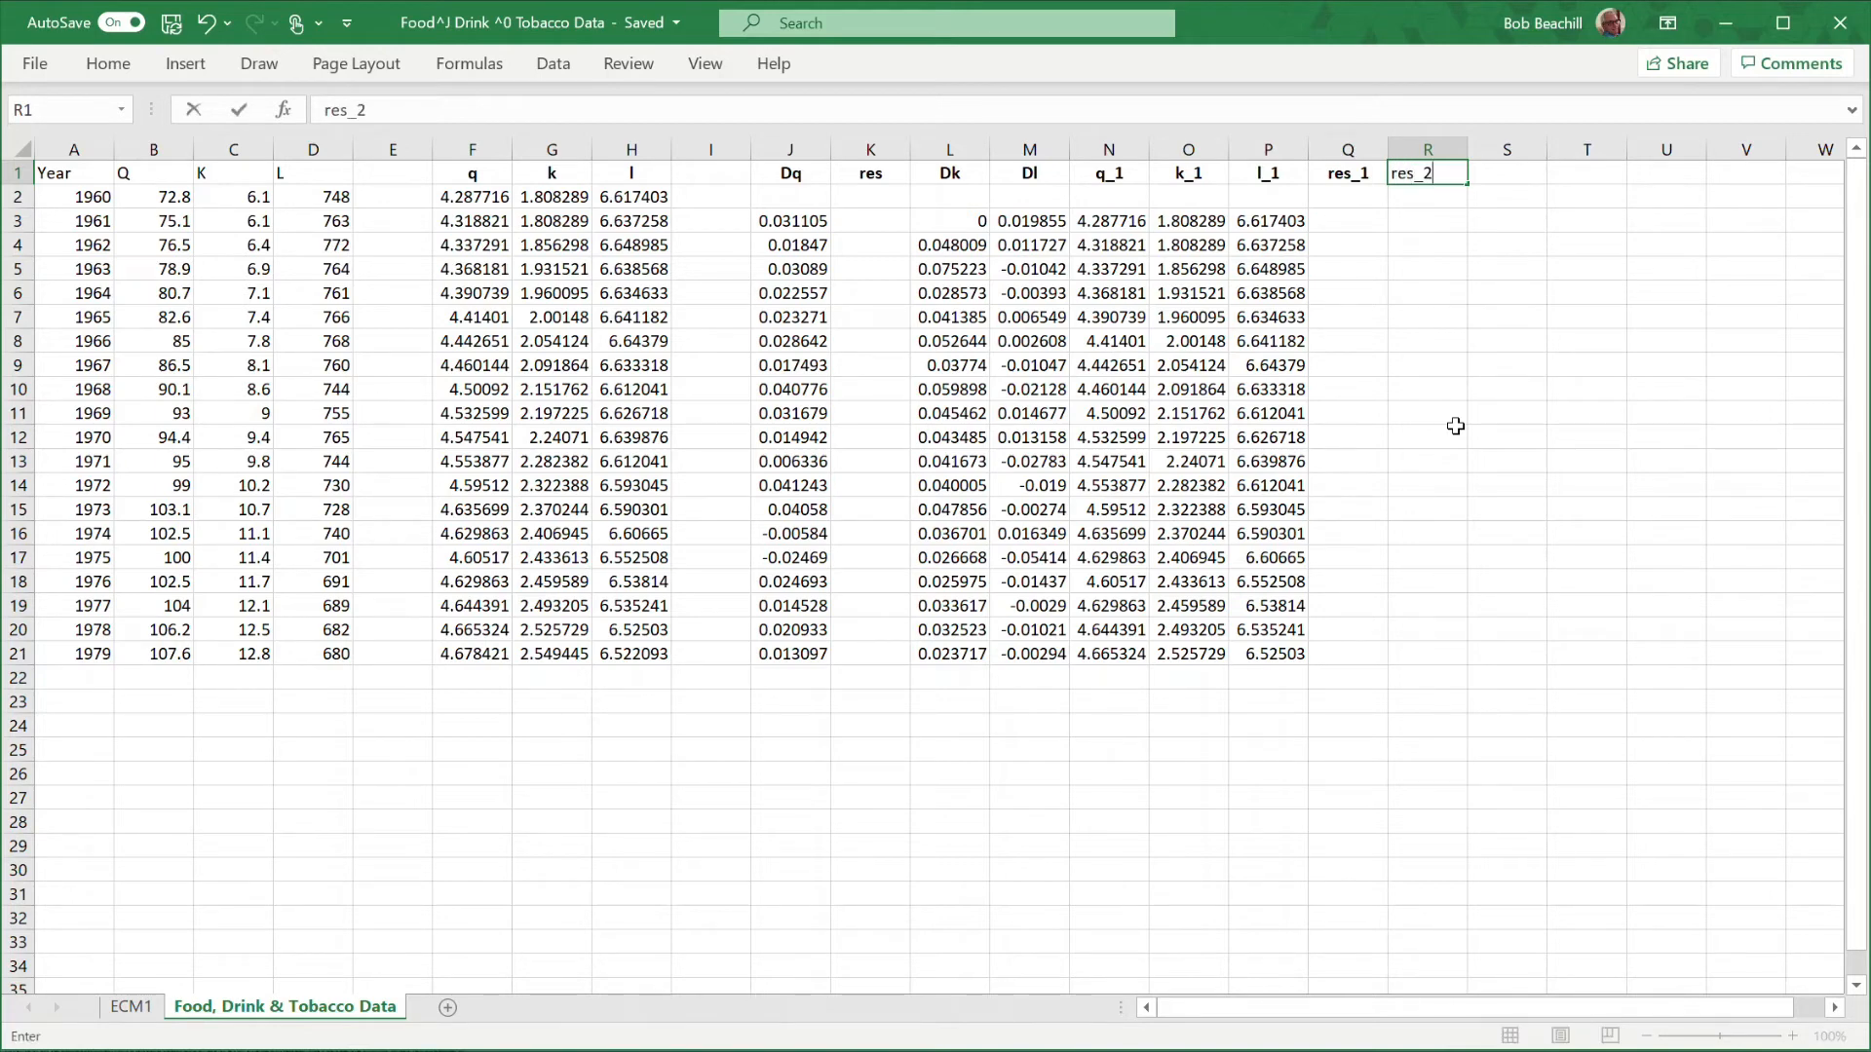
pyautogui.press('Return')
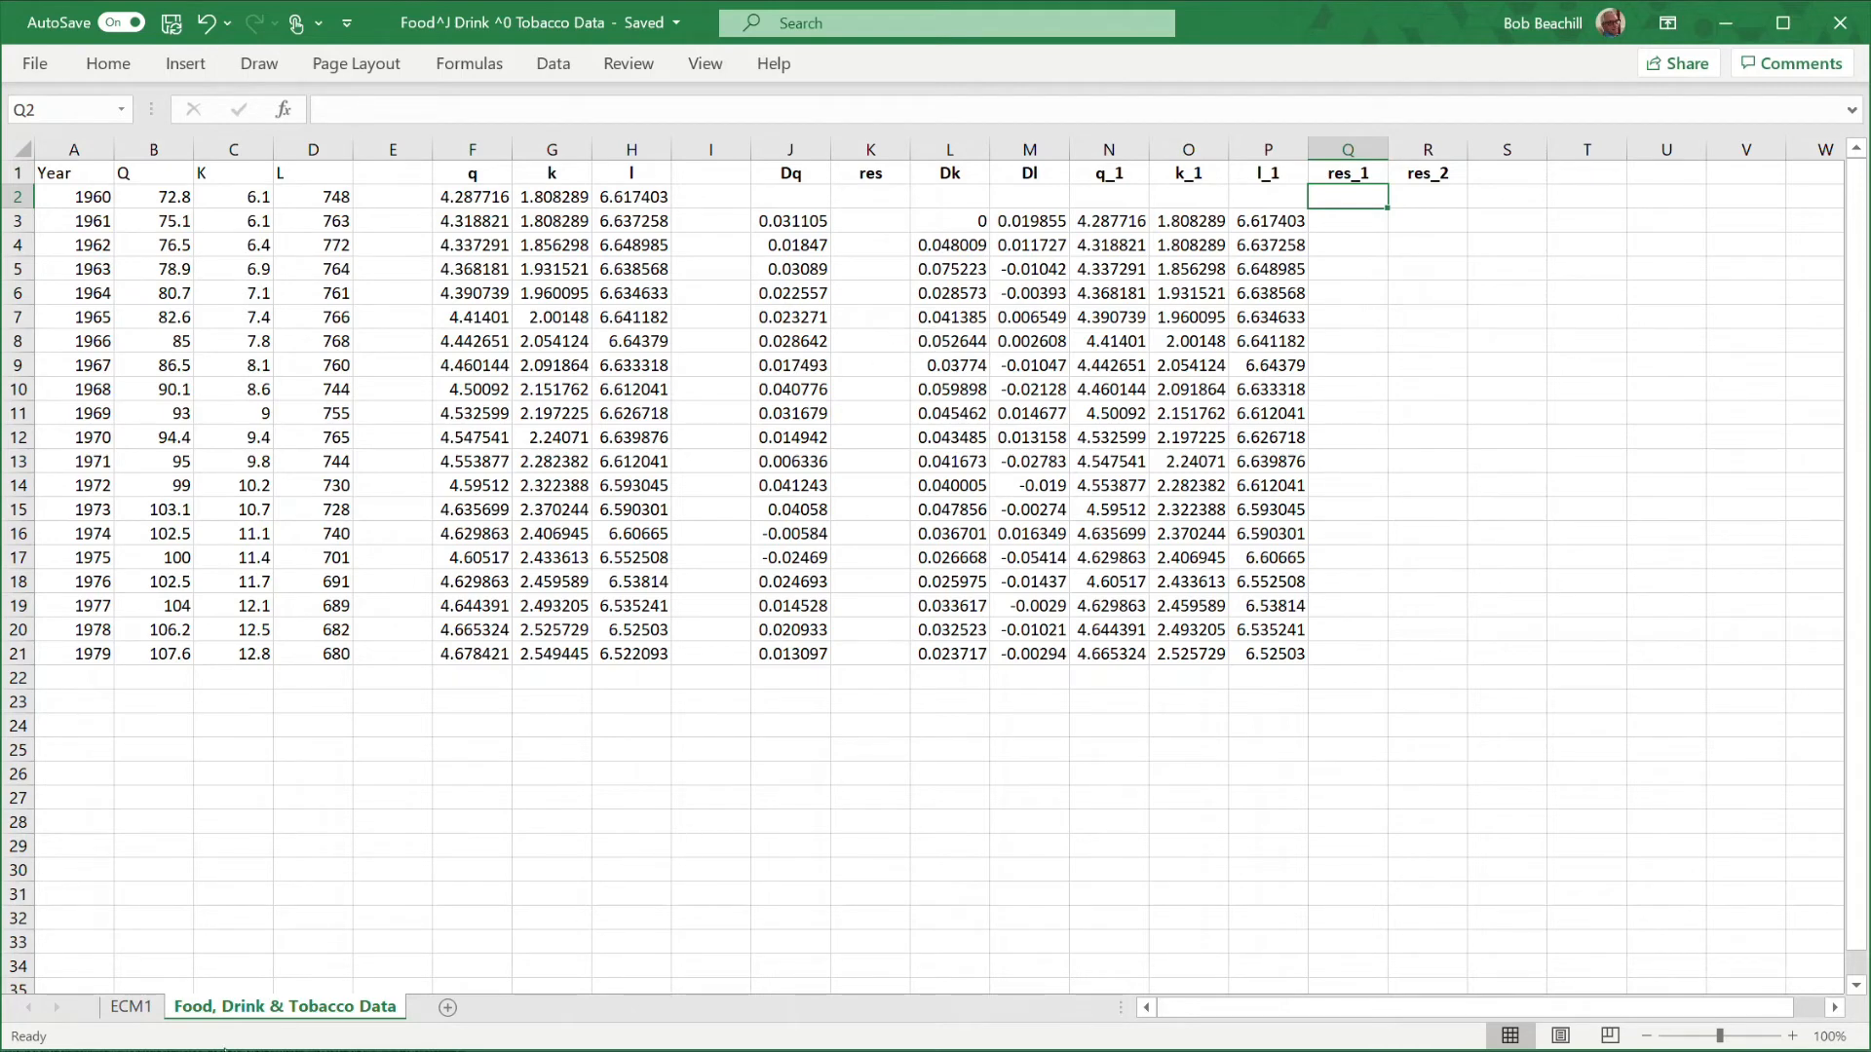
# Copy the residuals in C29:C47 of the ECM1 sheet into the data sheet's res column, starting at K3.
pyautogui.click(137, 1008)
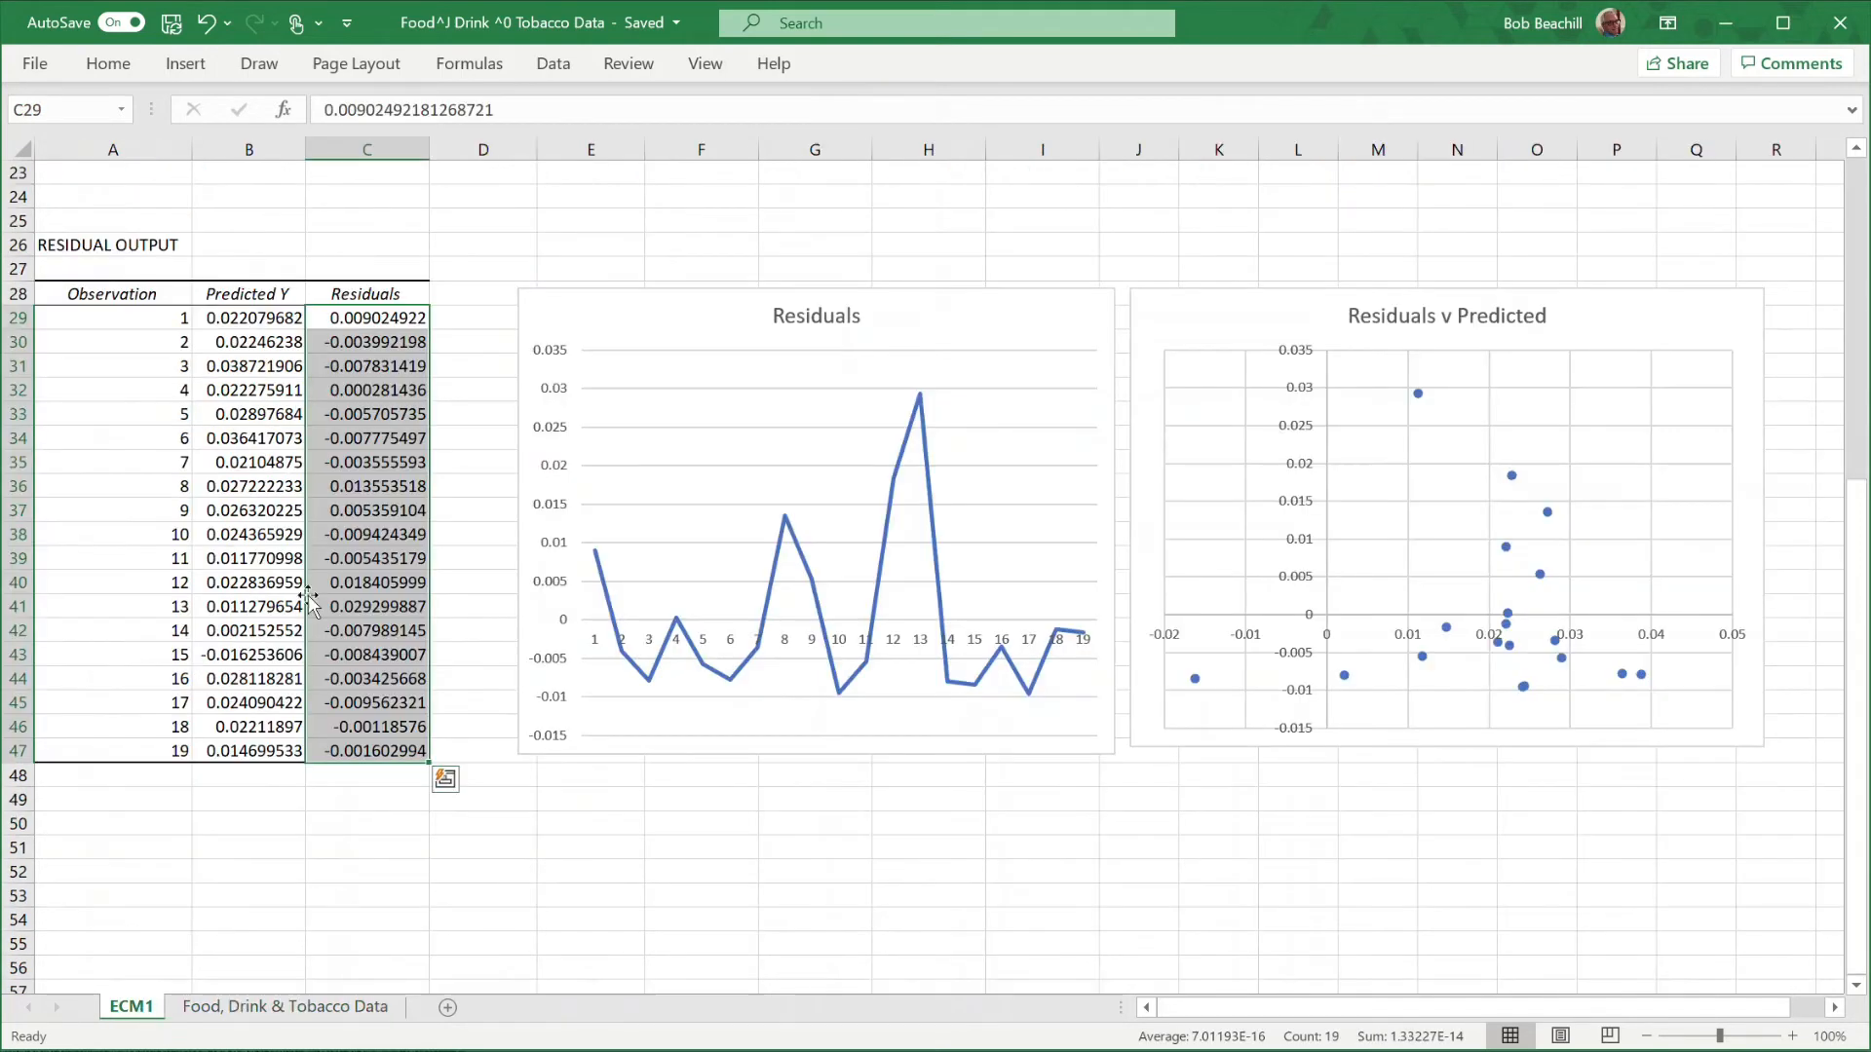
pyautogui.click(404, 854)
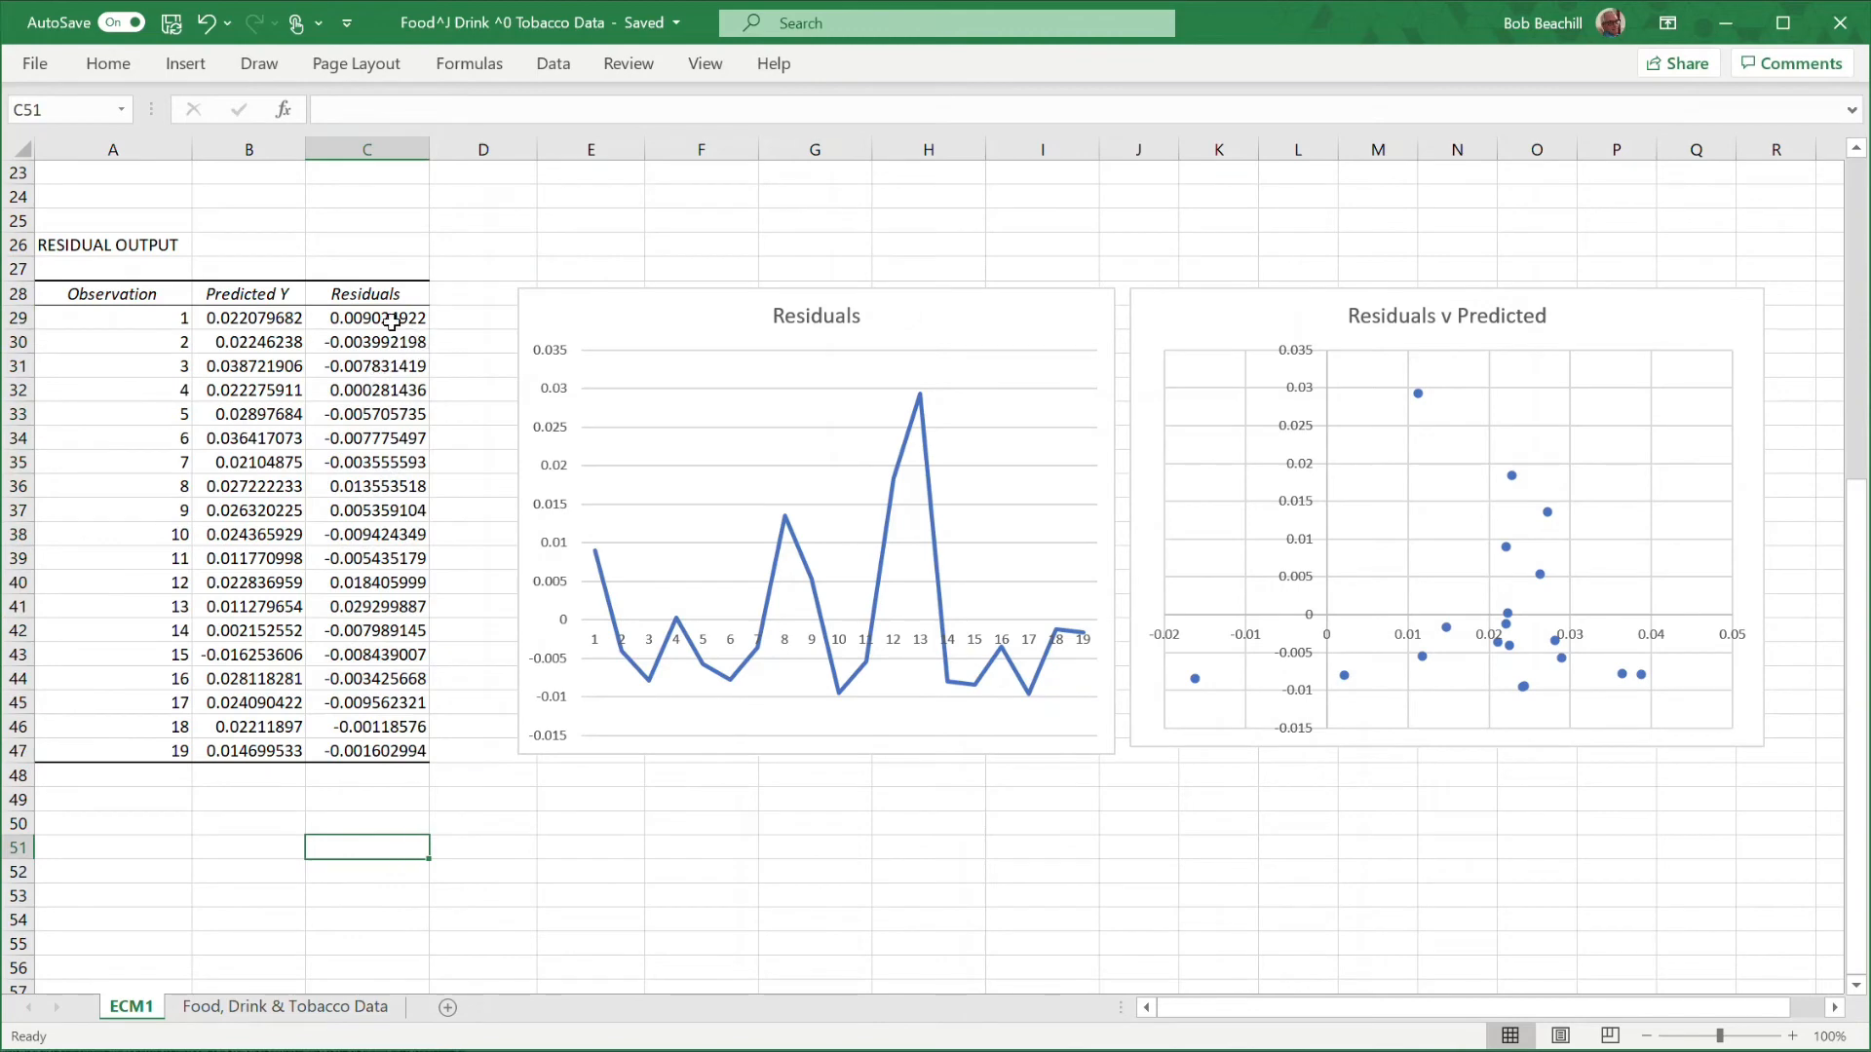
pyautogui.moveTo(397, 323); pyautogui.dragTo(362, 752)
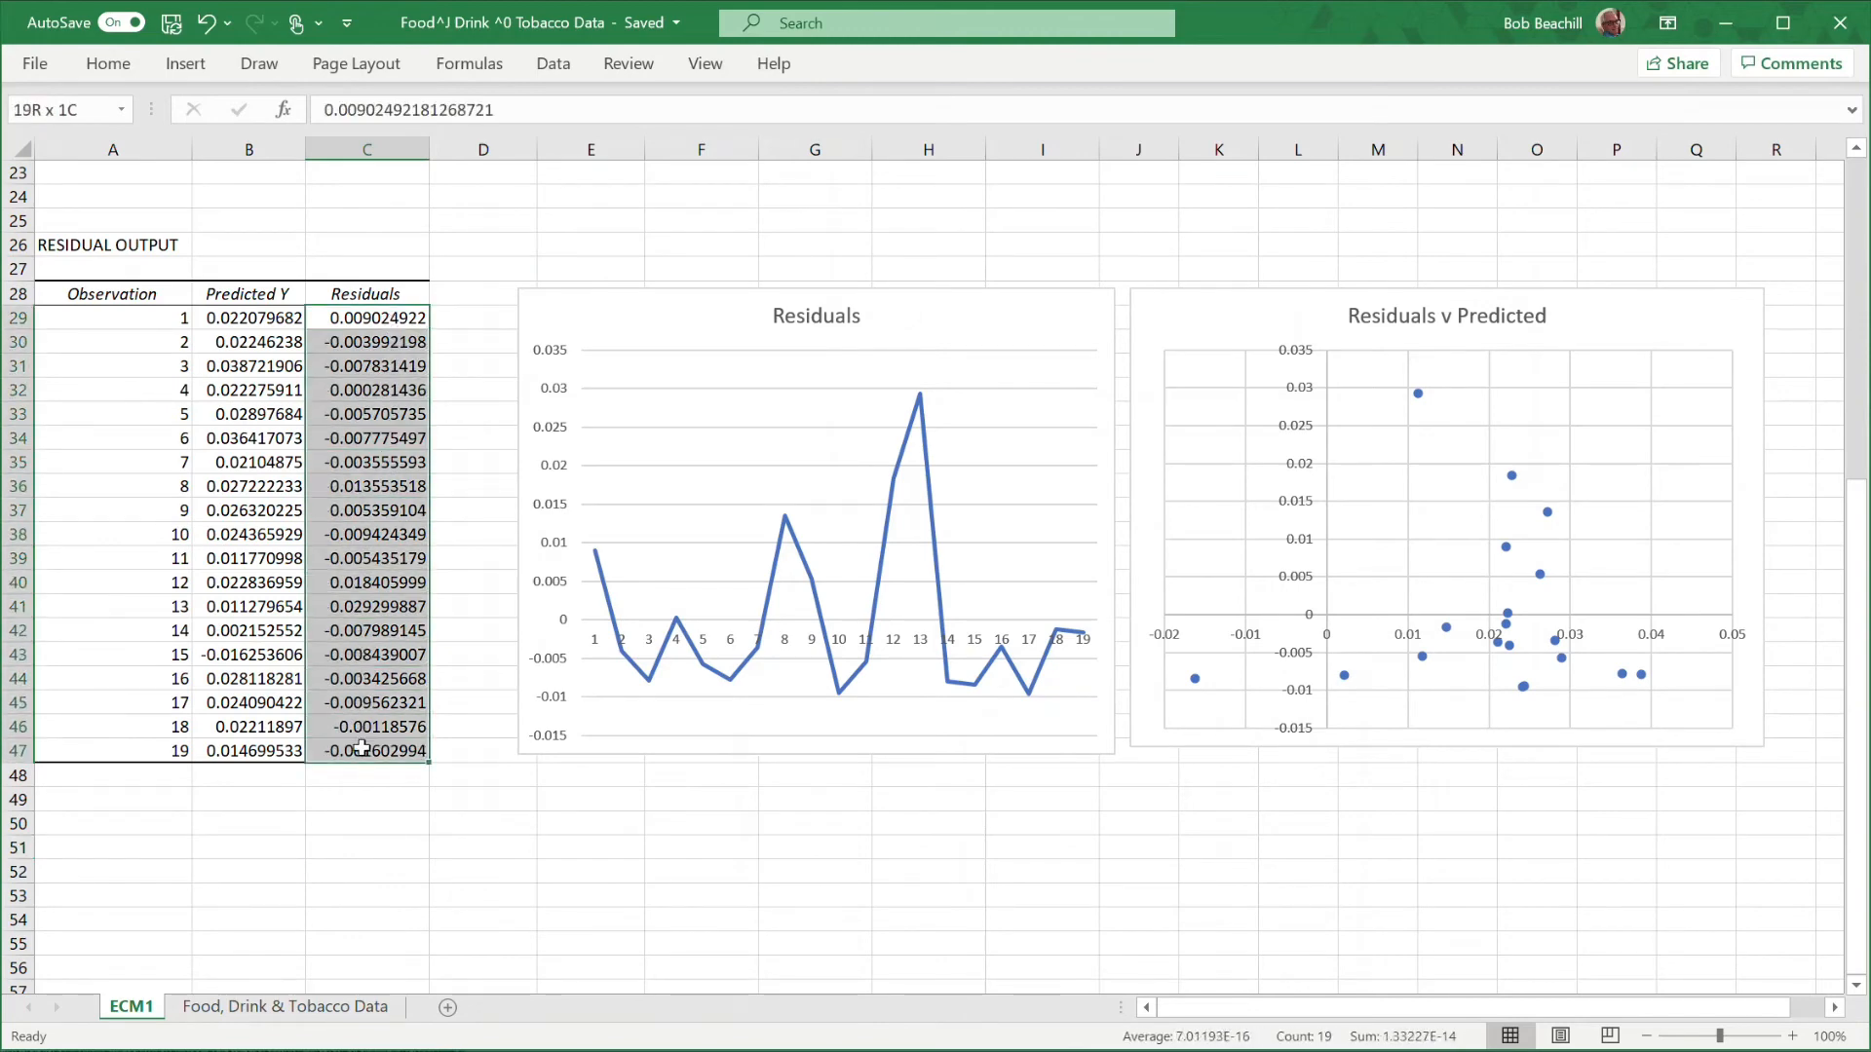
pyautogui.rightClick(371, 599)
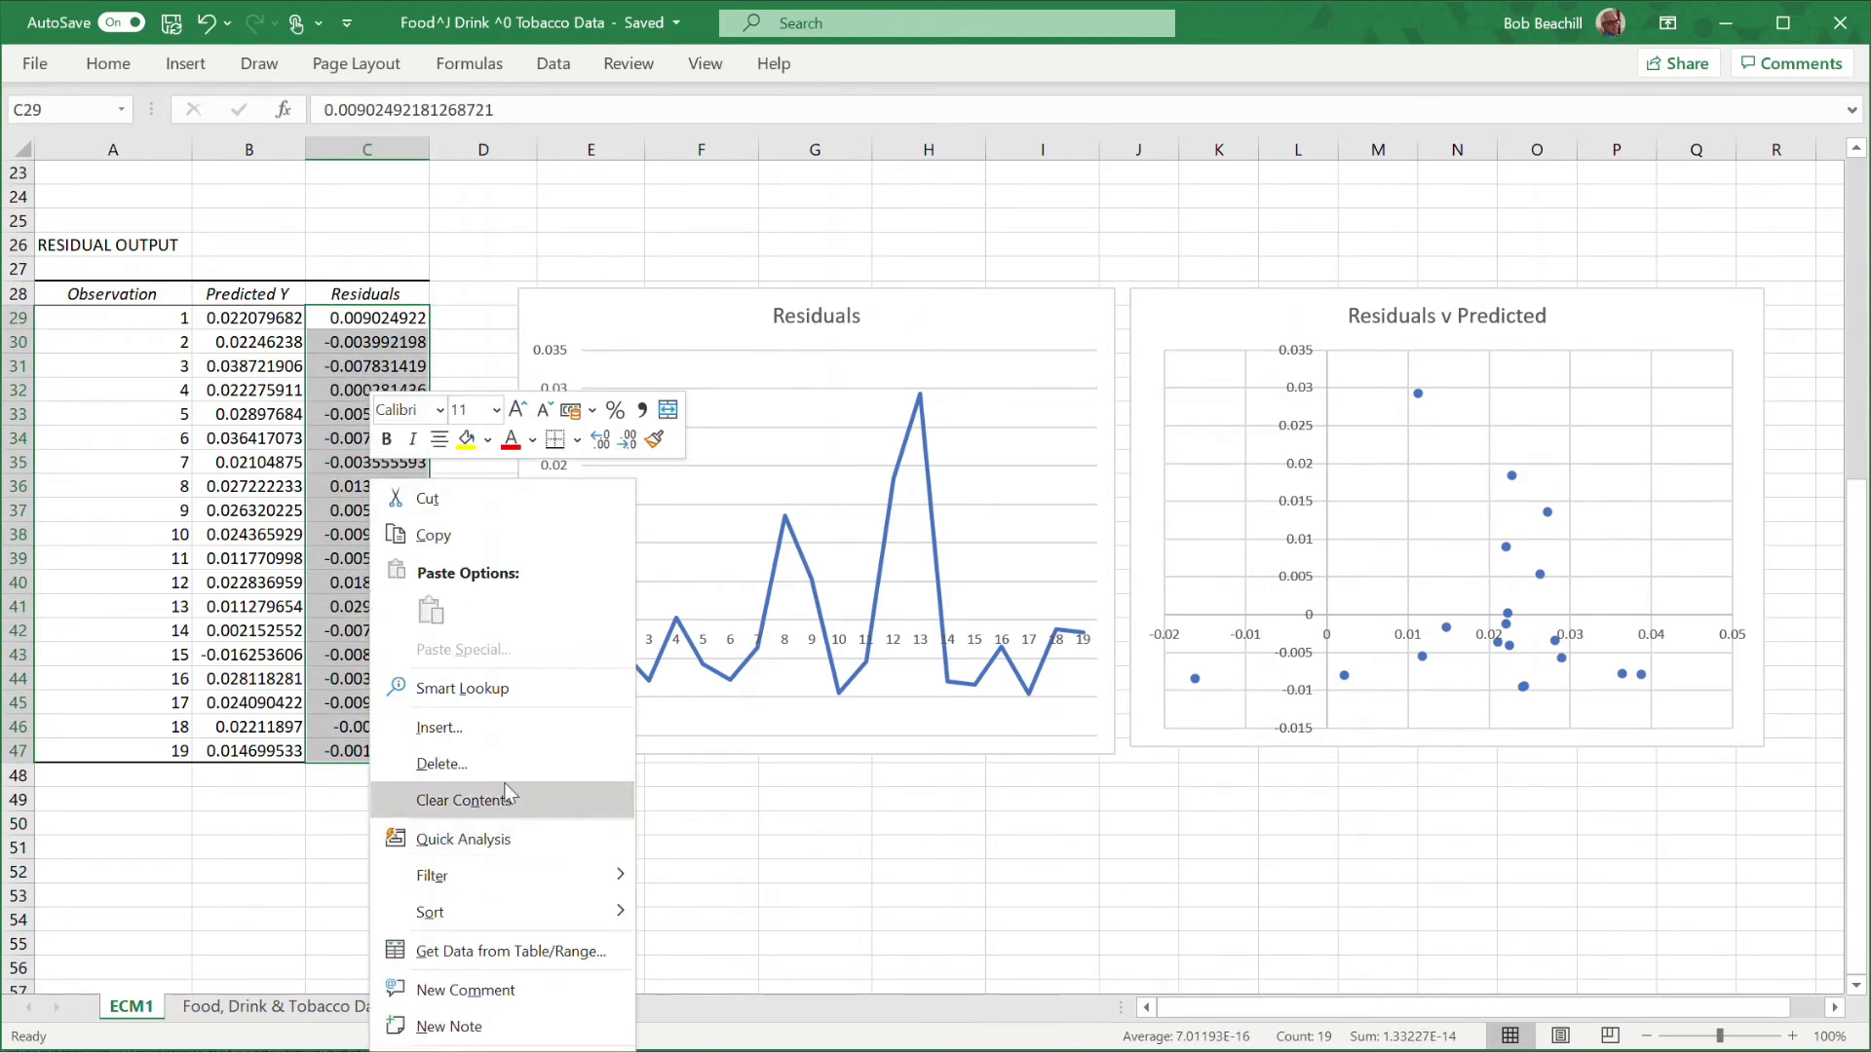
pyautogui.click(464, 545)
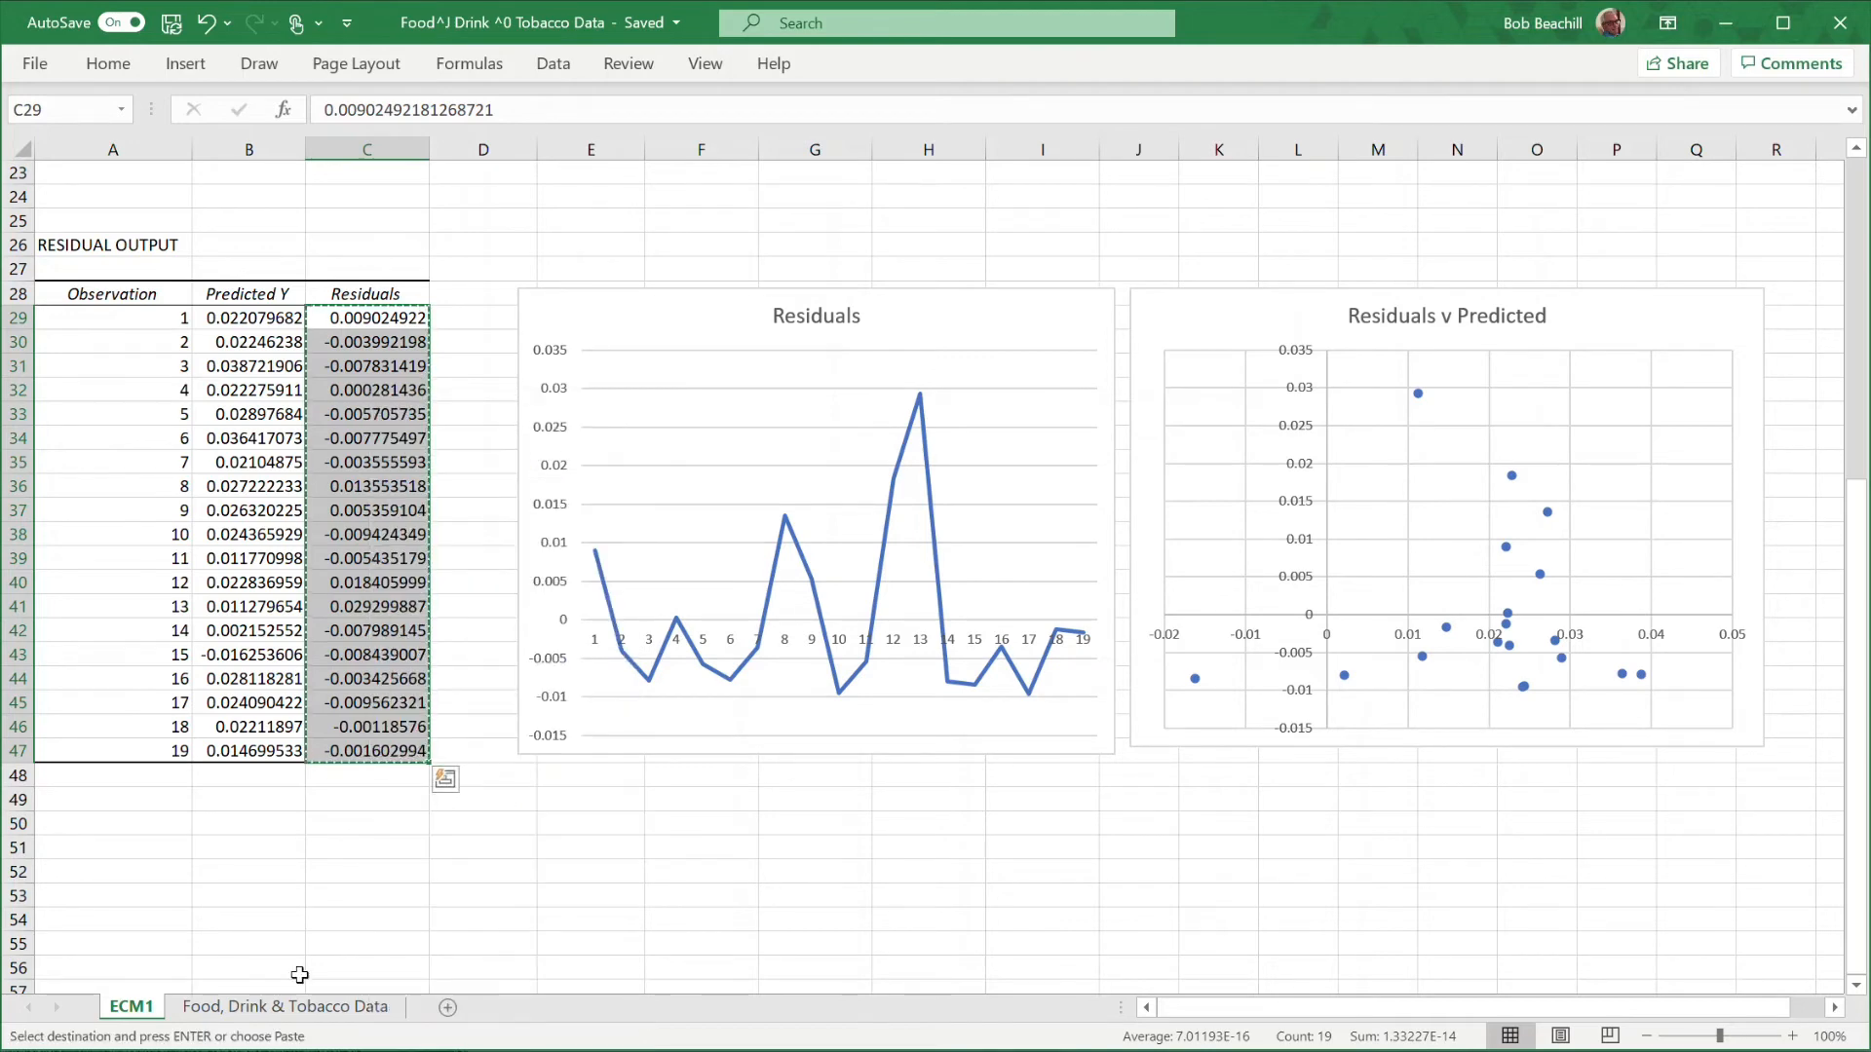
pyautogui.click(278, 1011)
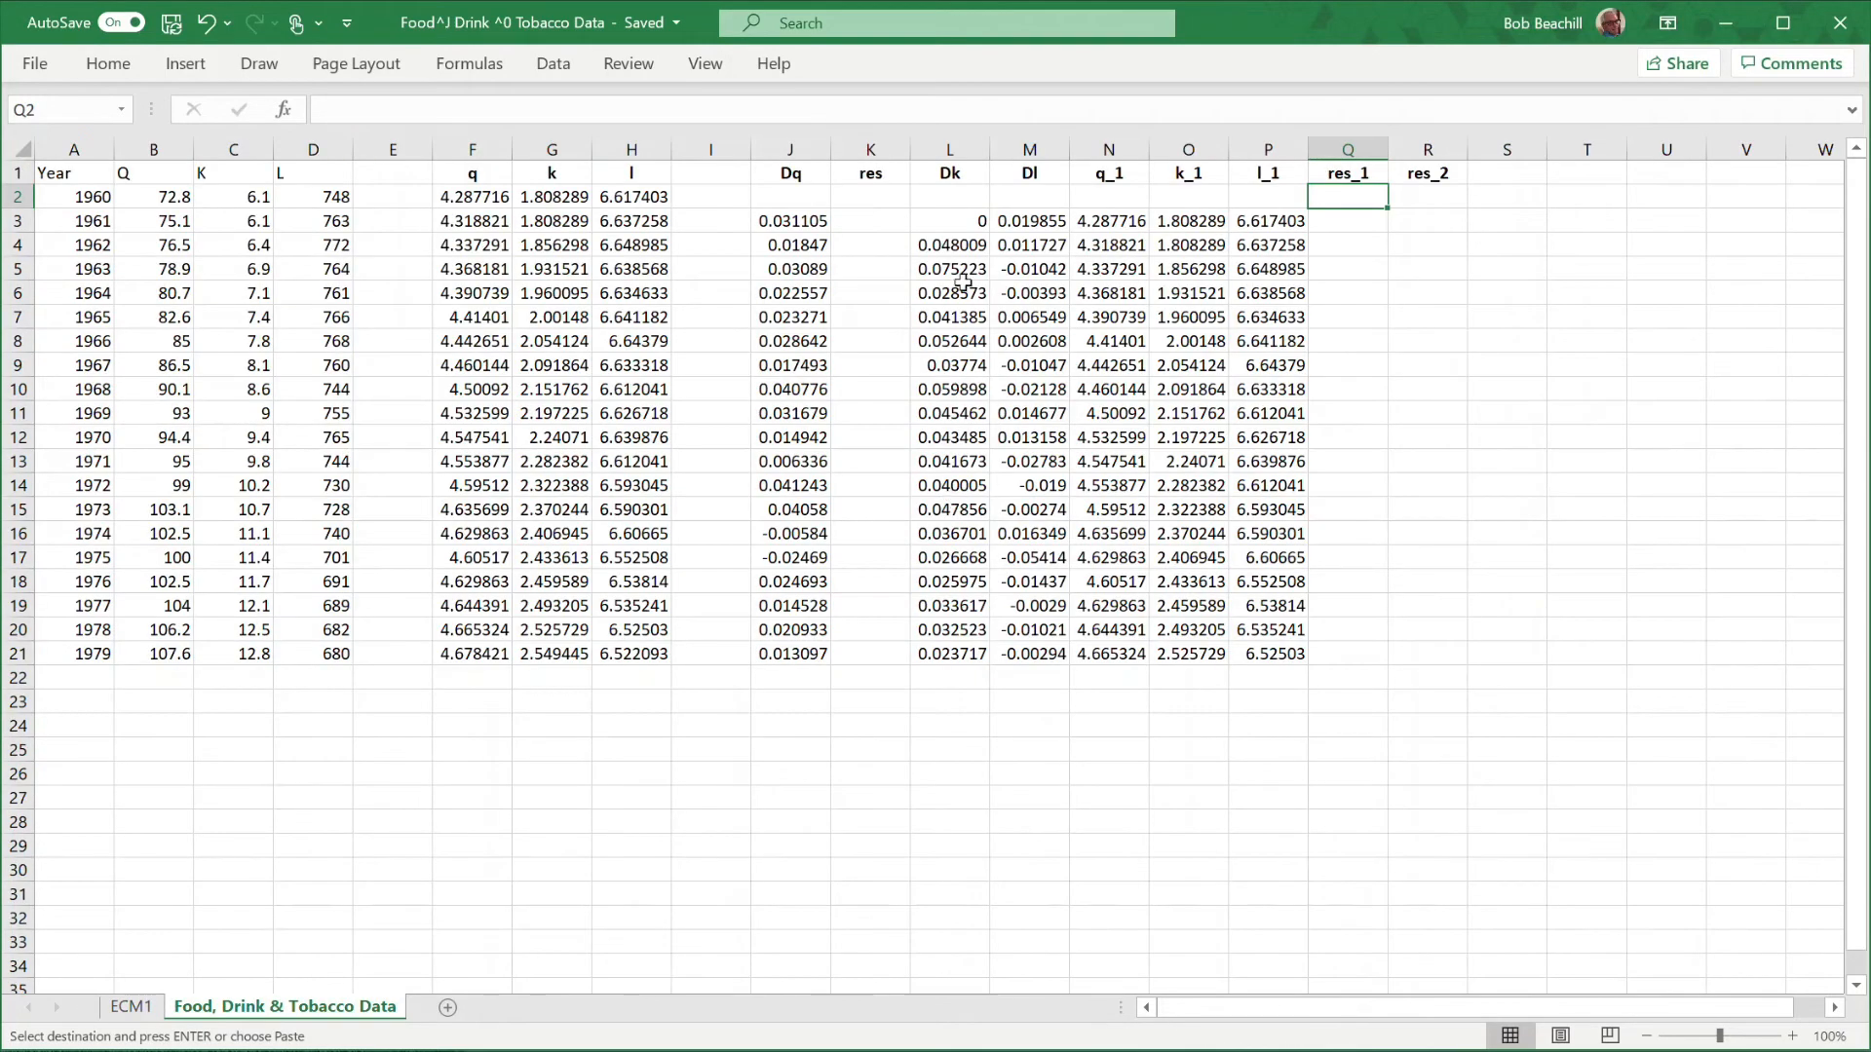
pyautogui.click(879, 223)
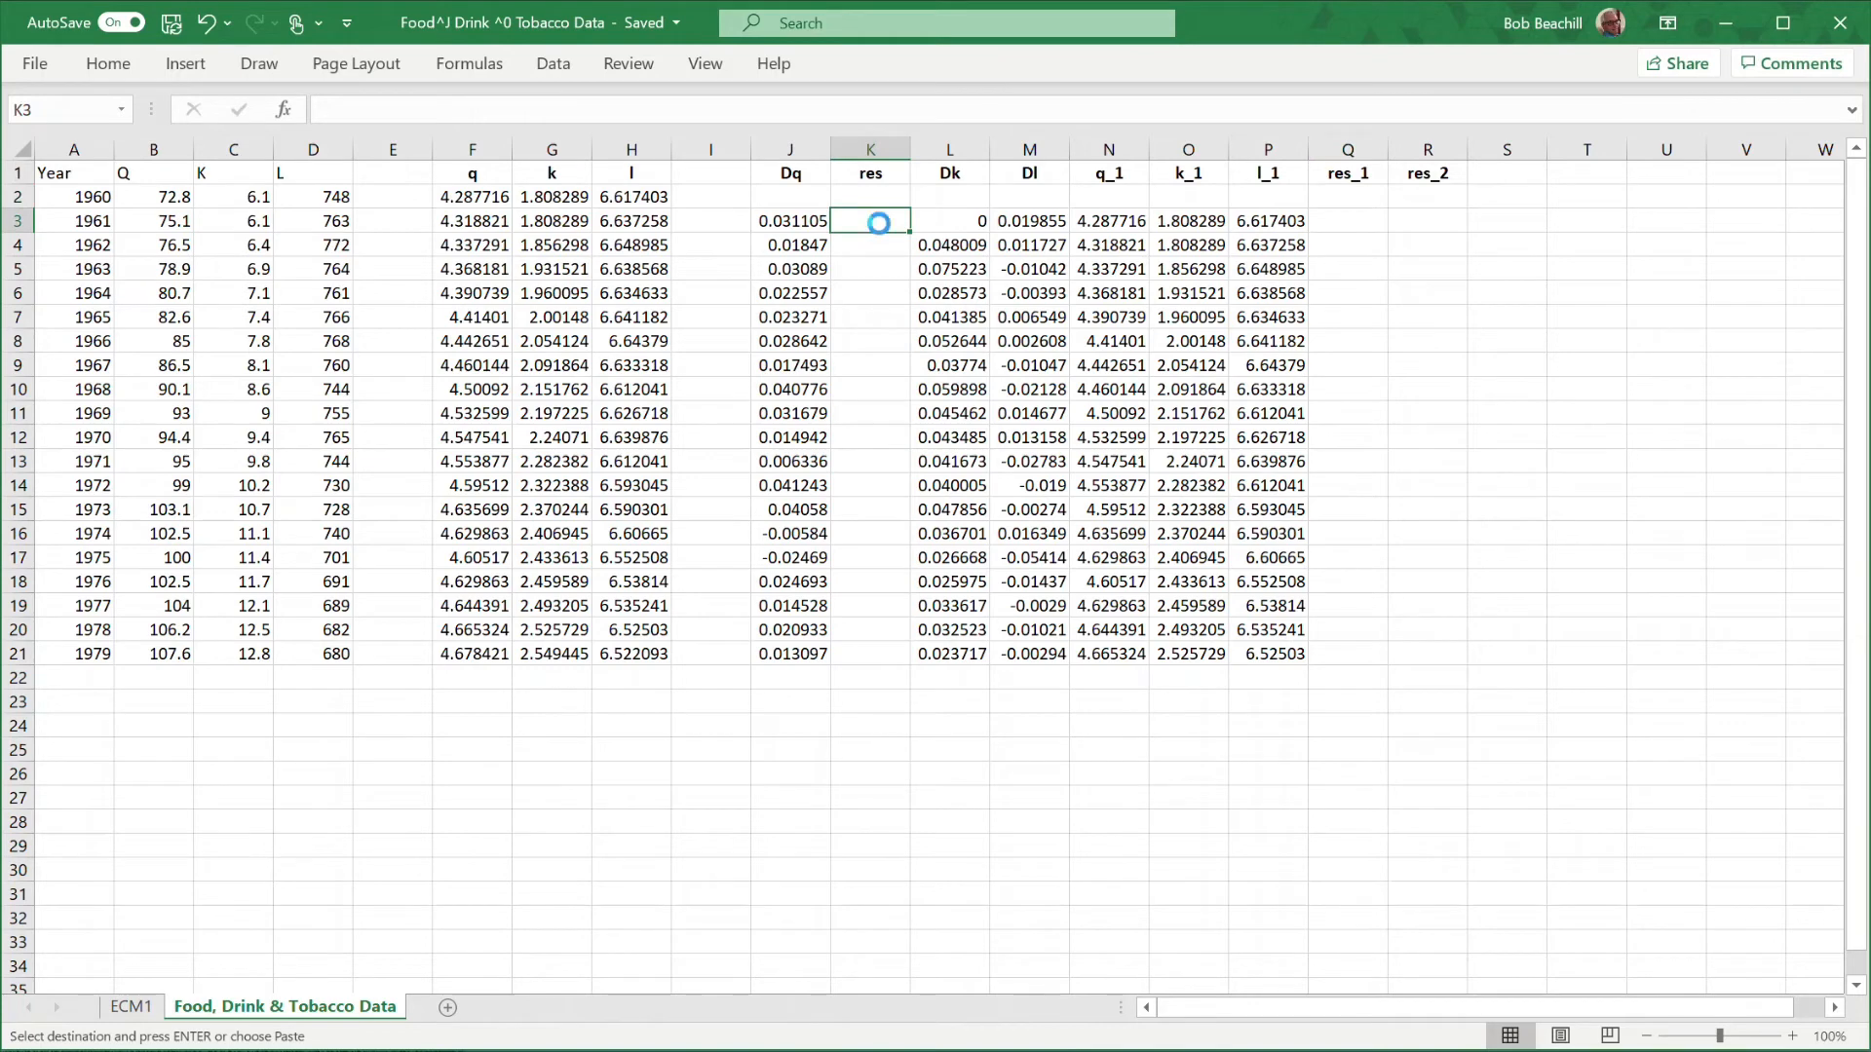
pyautogui.press('Return')
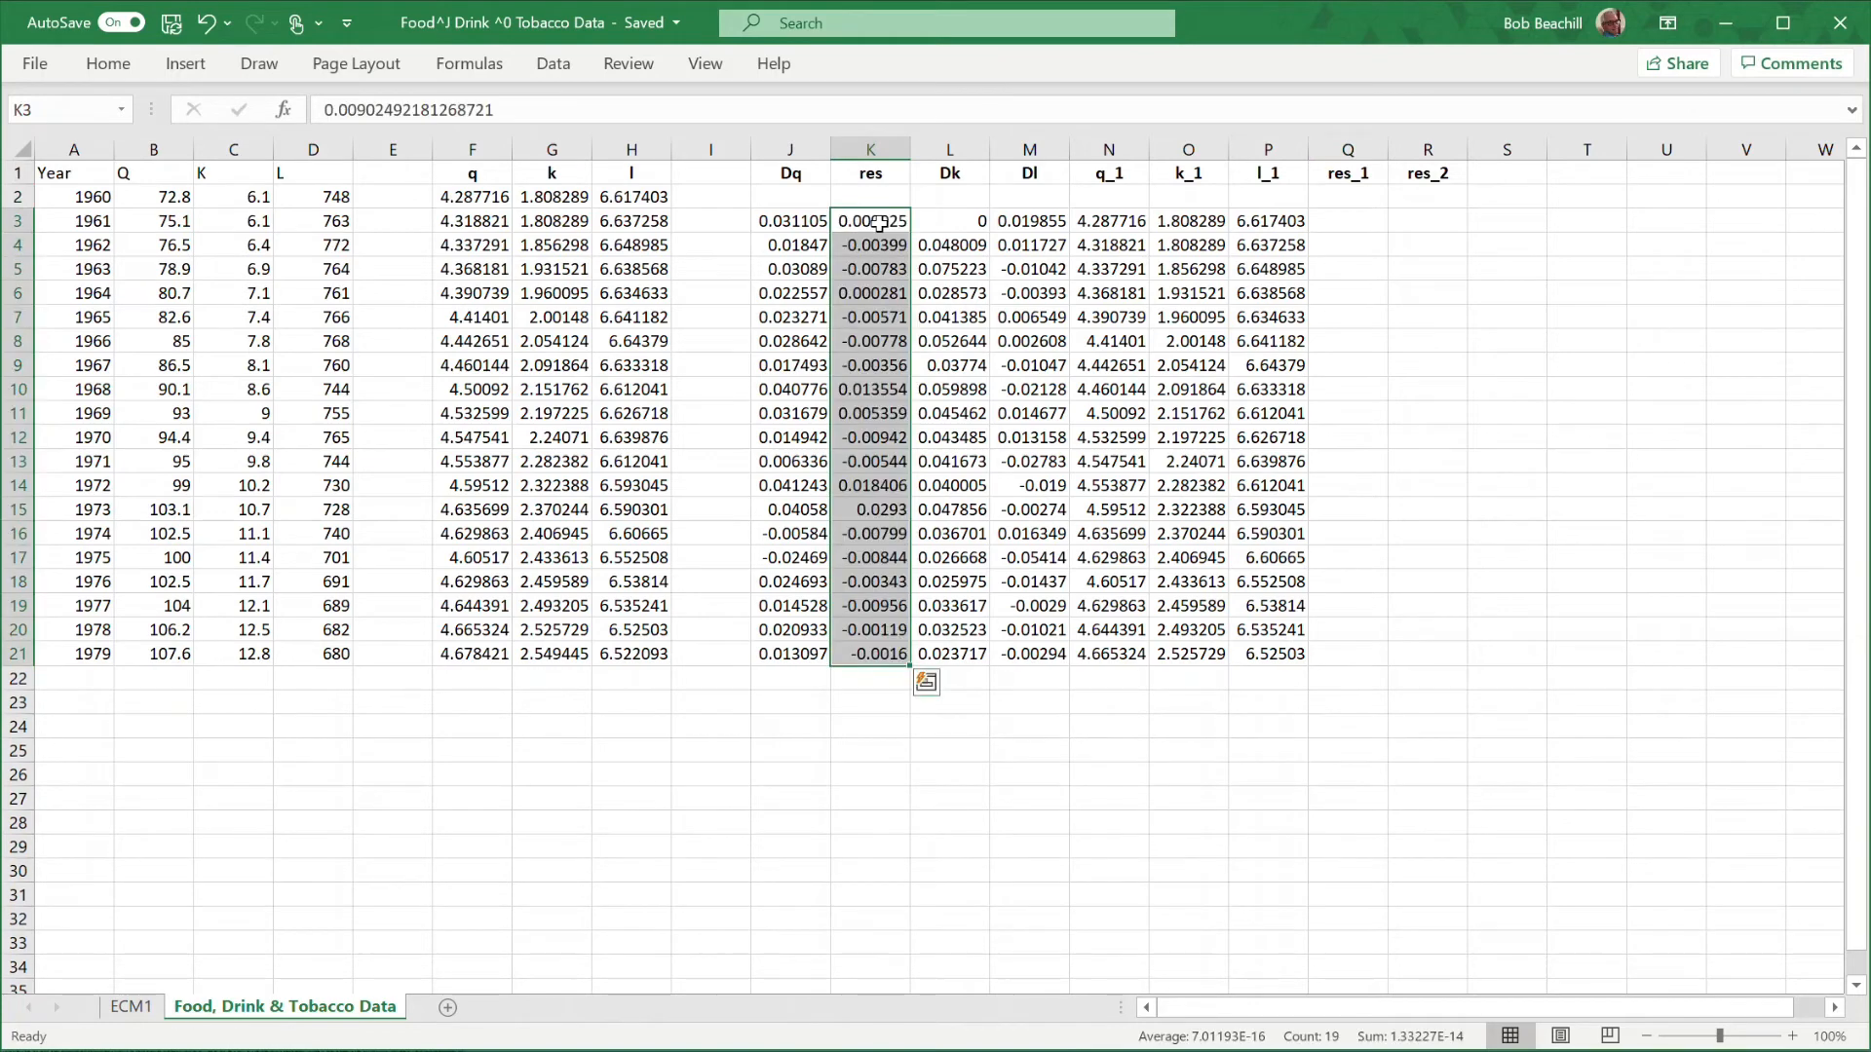
# Copy the res values into the res_1 column starting at Q4, one row lower.
pyautogui.rightClick(872, 309)
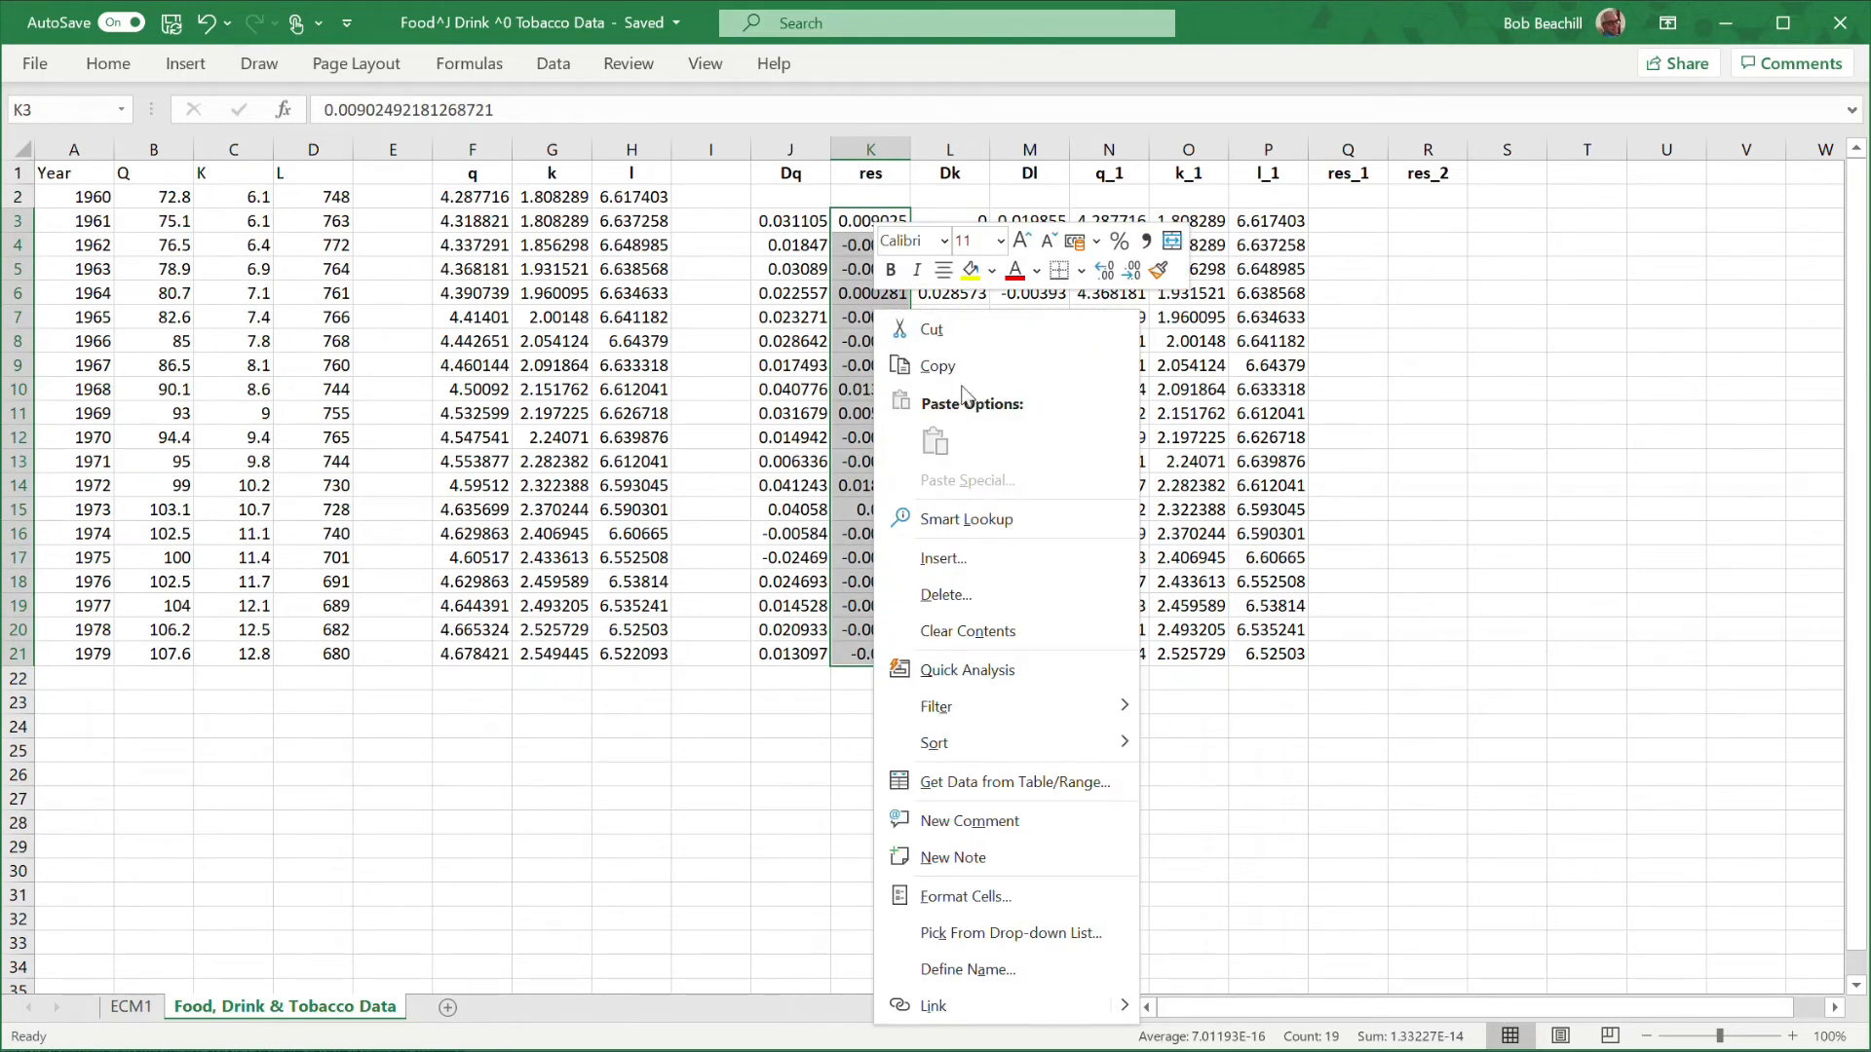
pyautogui.click(938, 366)
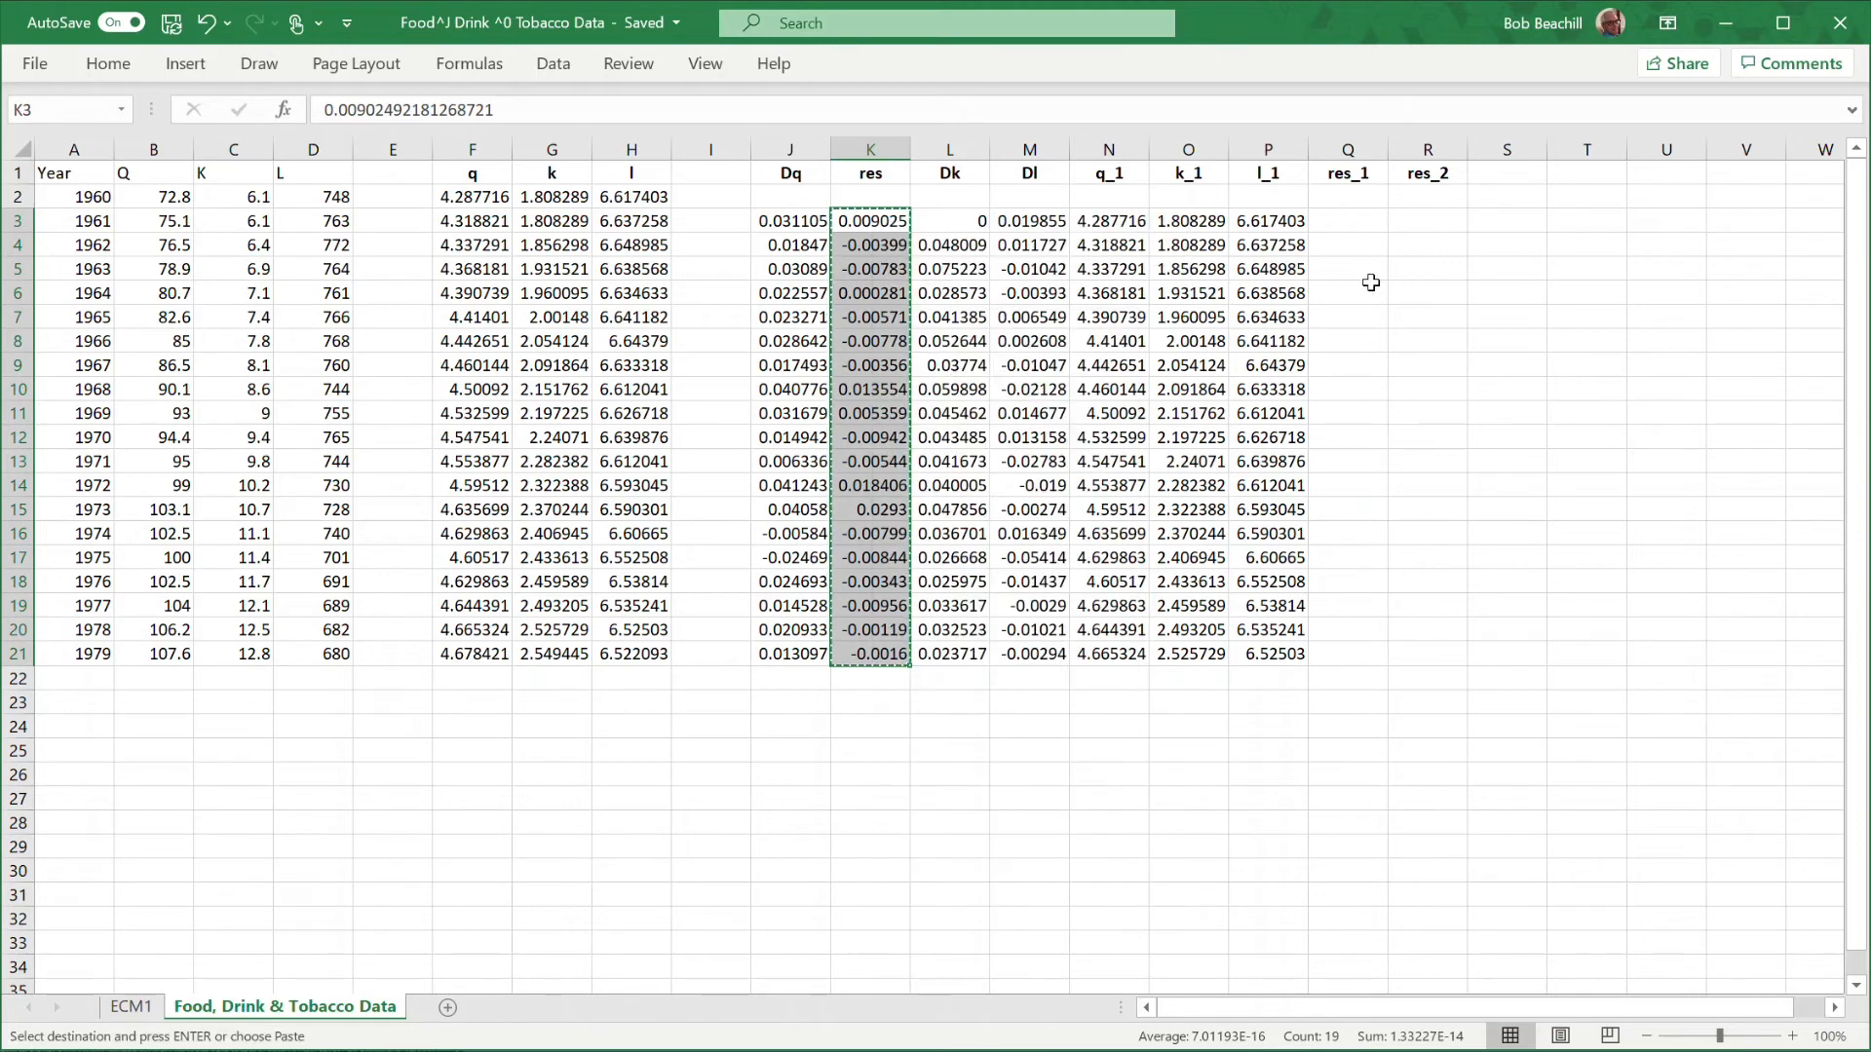
pyautogui.click(1344, 247)
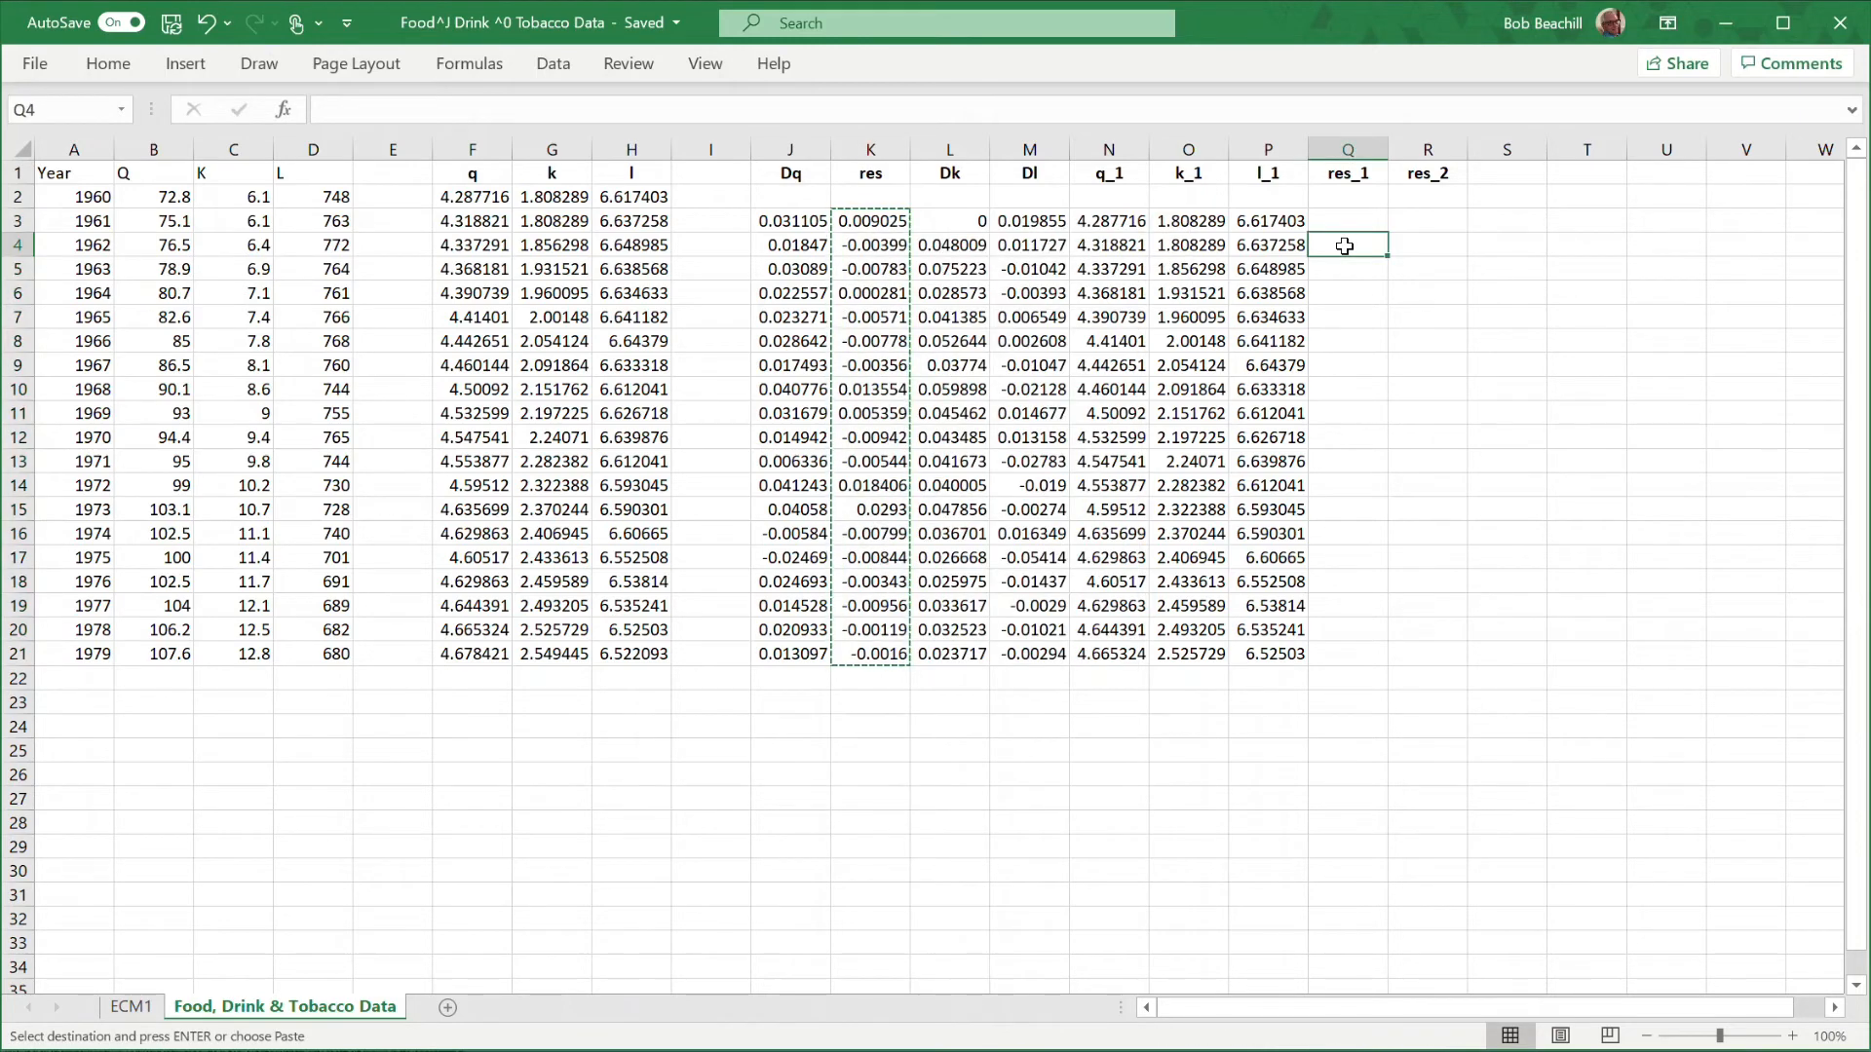
pyautogui.press('Return')
# Copy the res_1 values into the res_2 column starting at R5, lagging them one further row.
pyautogui.rightClick(1337, 269)
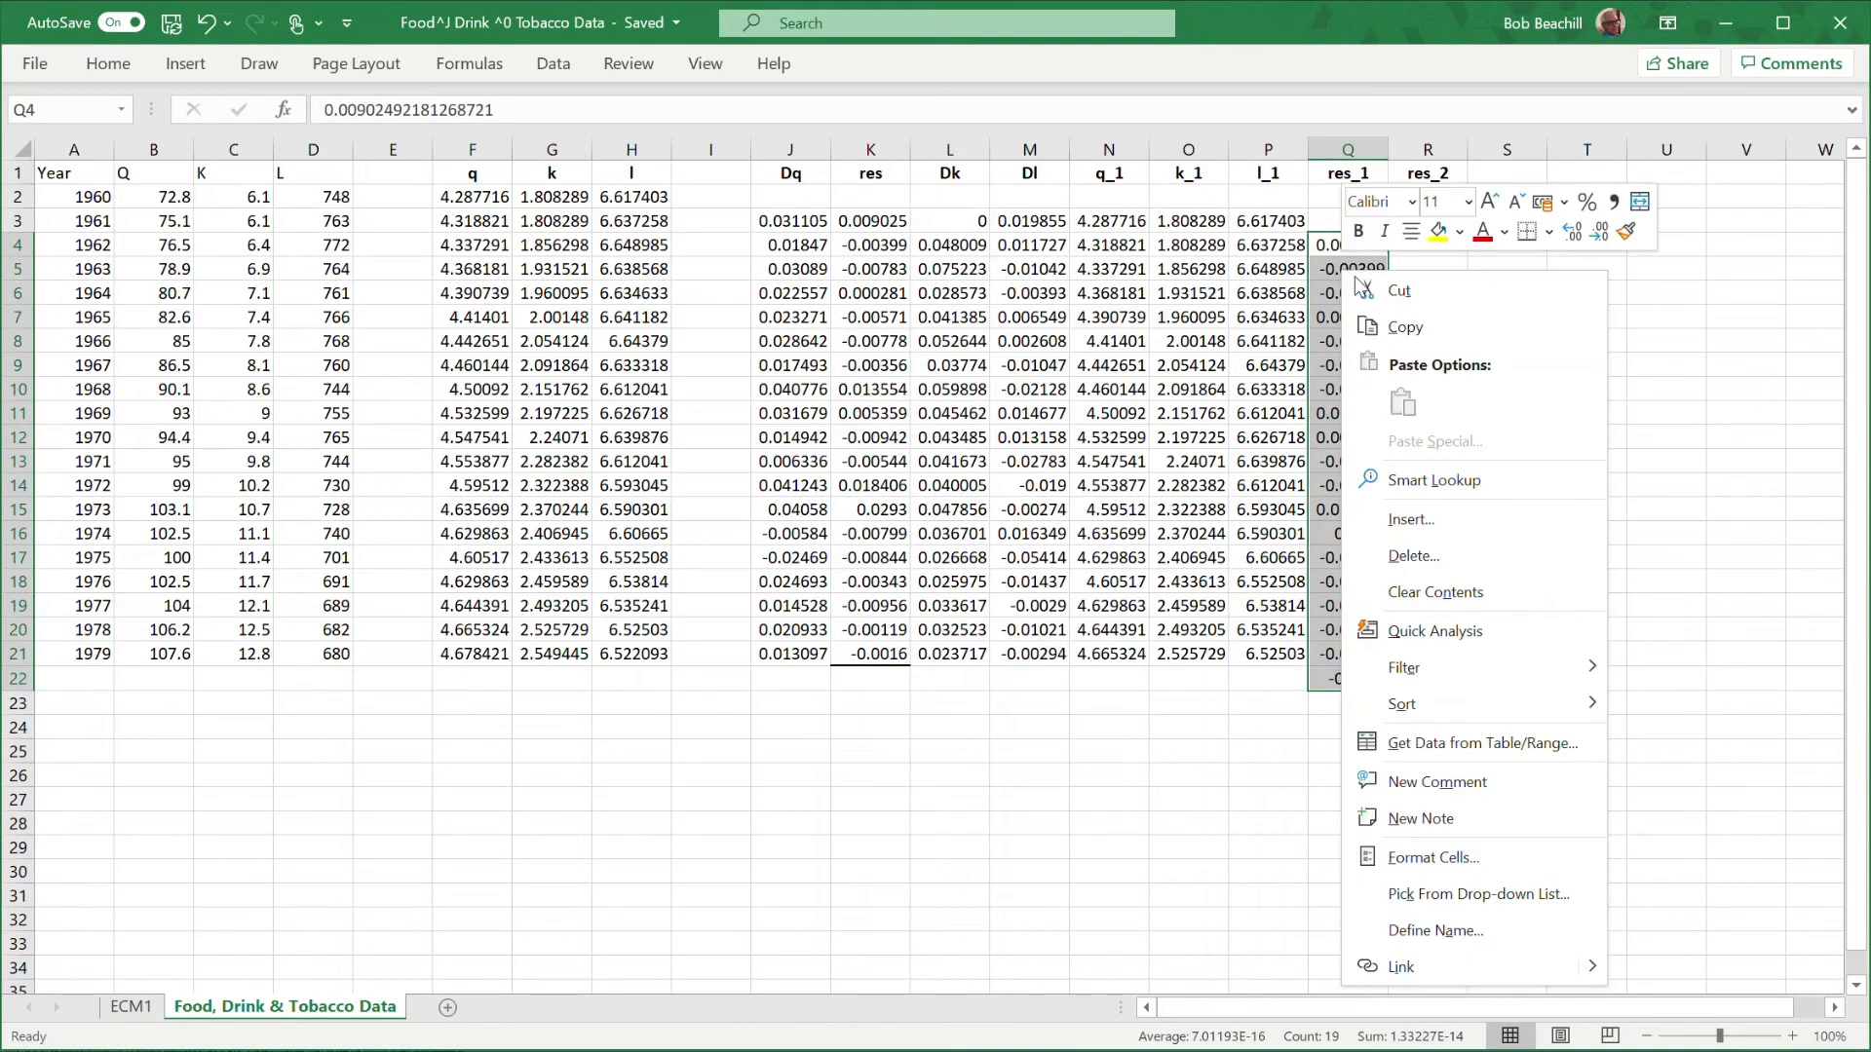
pyautogui.click(1410, 329)
pyautogui.click(1431, 270)
pyautogui.press('Return')
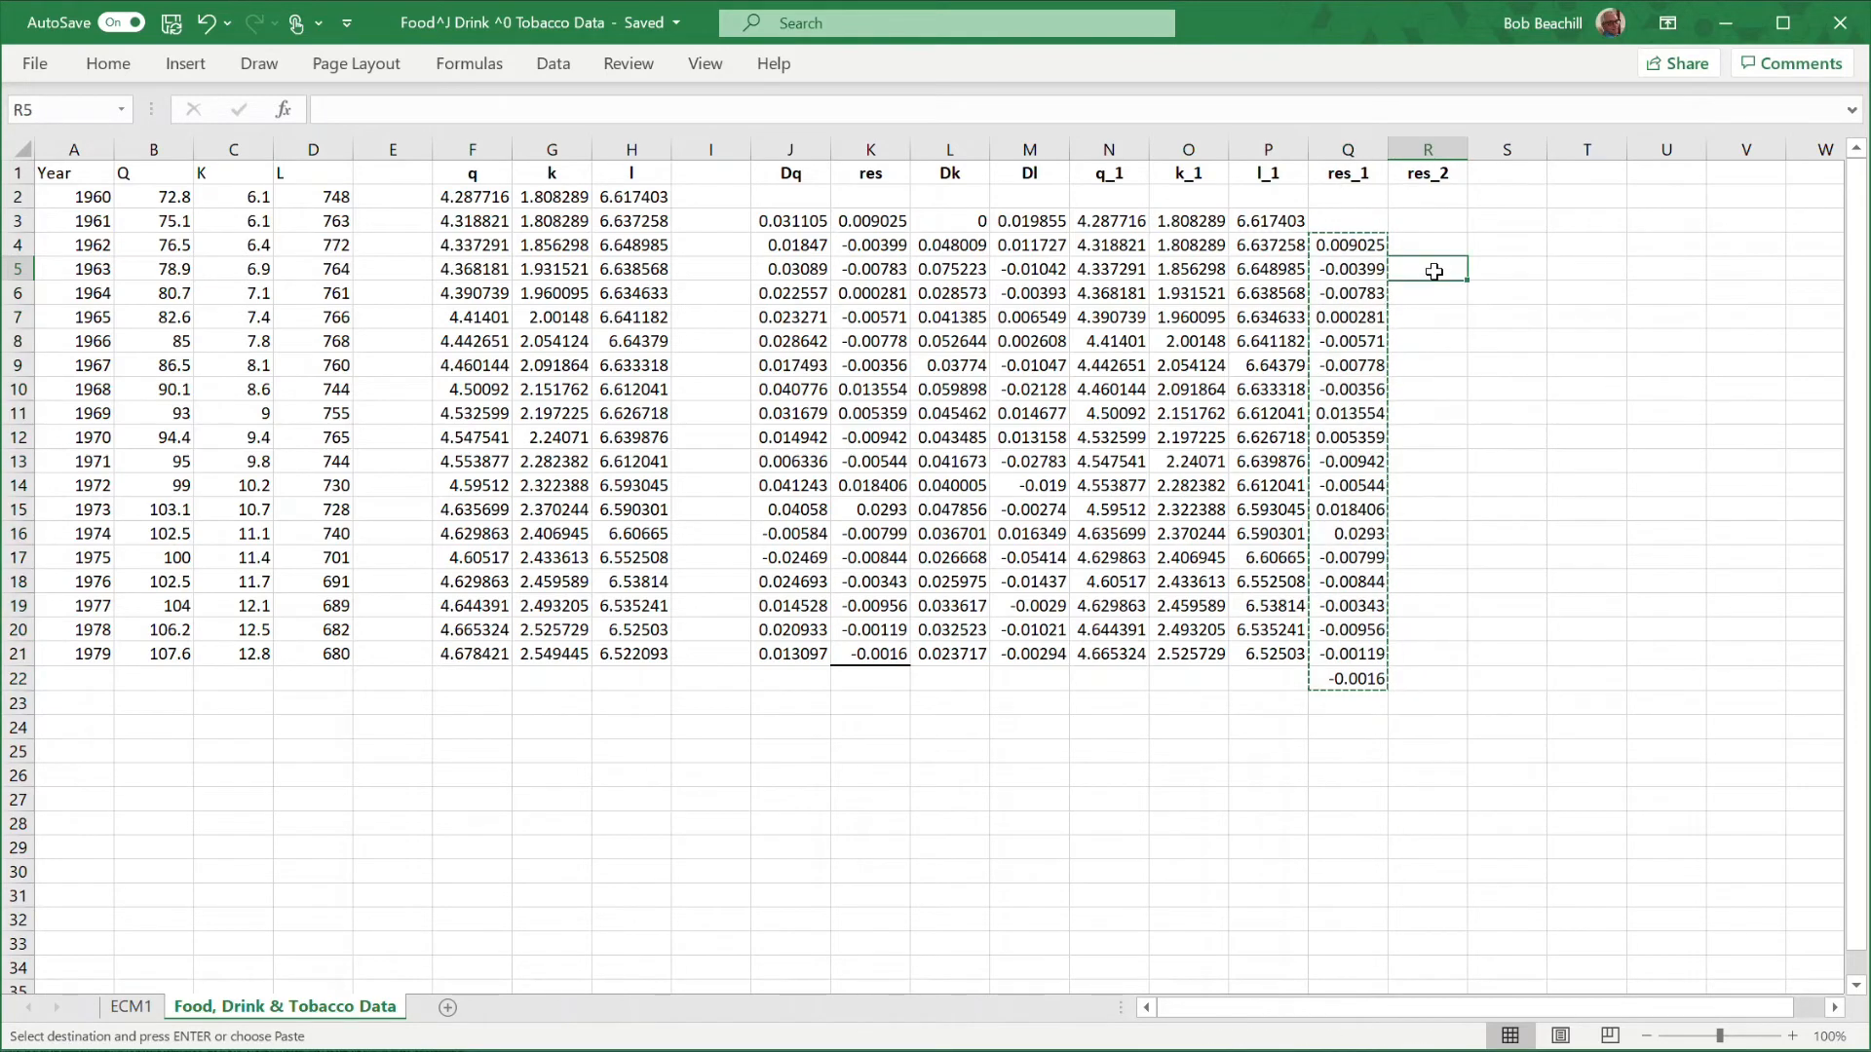
# Clear the surplus lagged residuals in Q22:R23 below the 1979 row and save the workbook.
pyautogui.click(1633, 608)
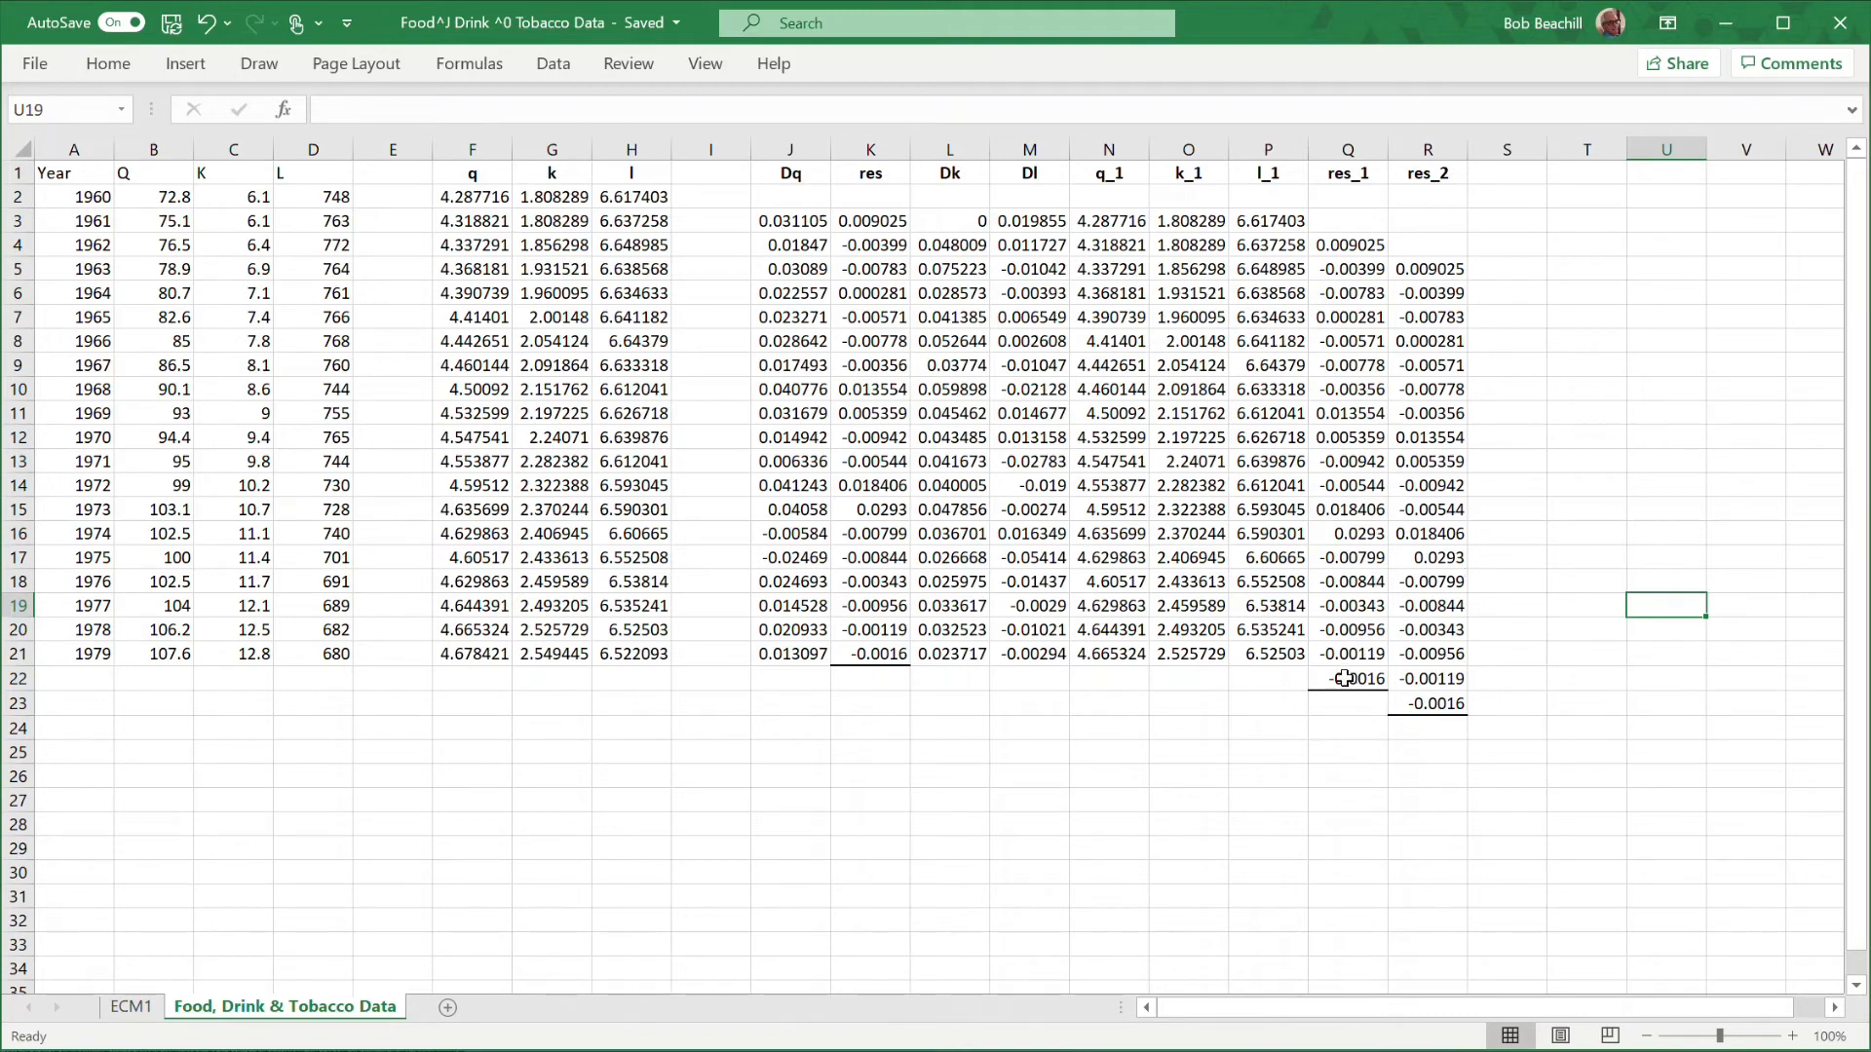
pyautogui.moveTo(1343, 680); pyautogui.dragTo(1421, 700)
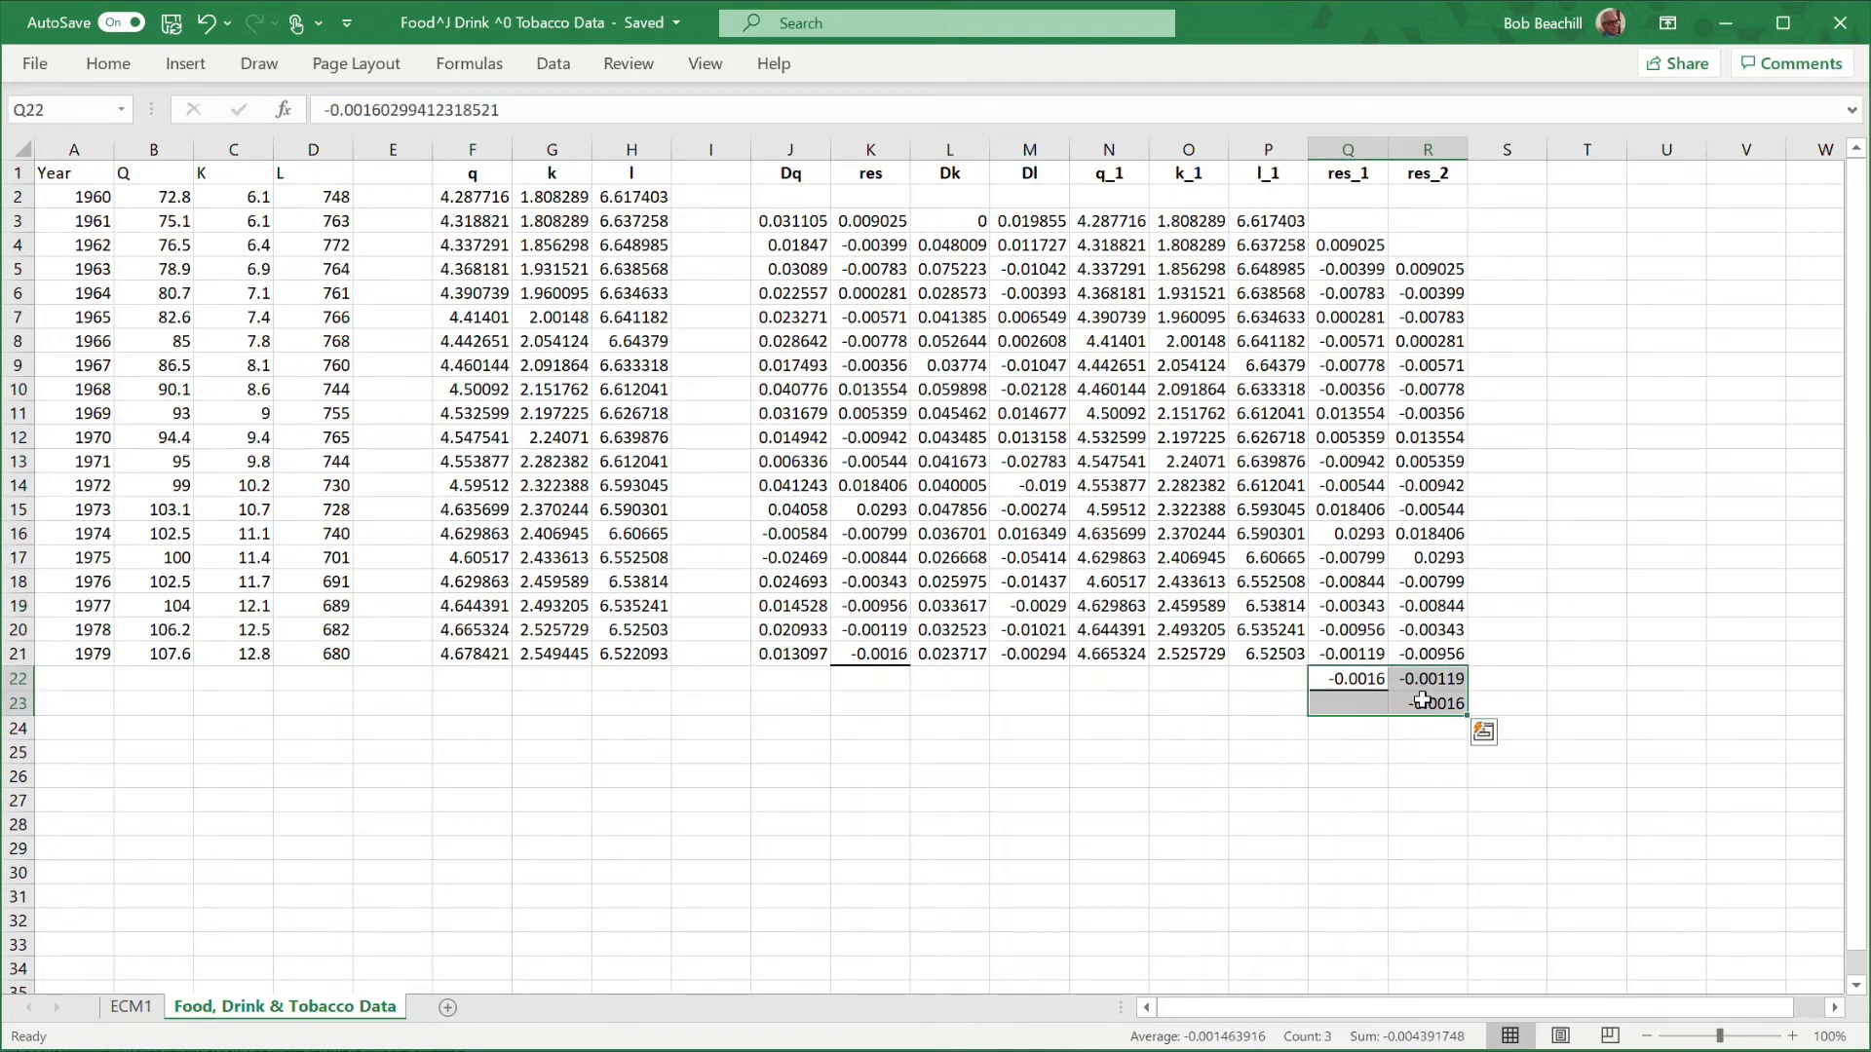
pyautogui.rightClick(1396, 694)
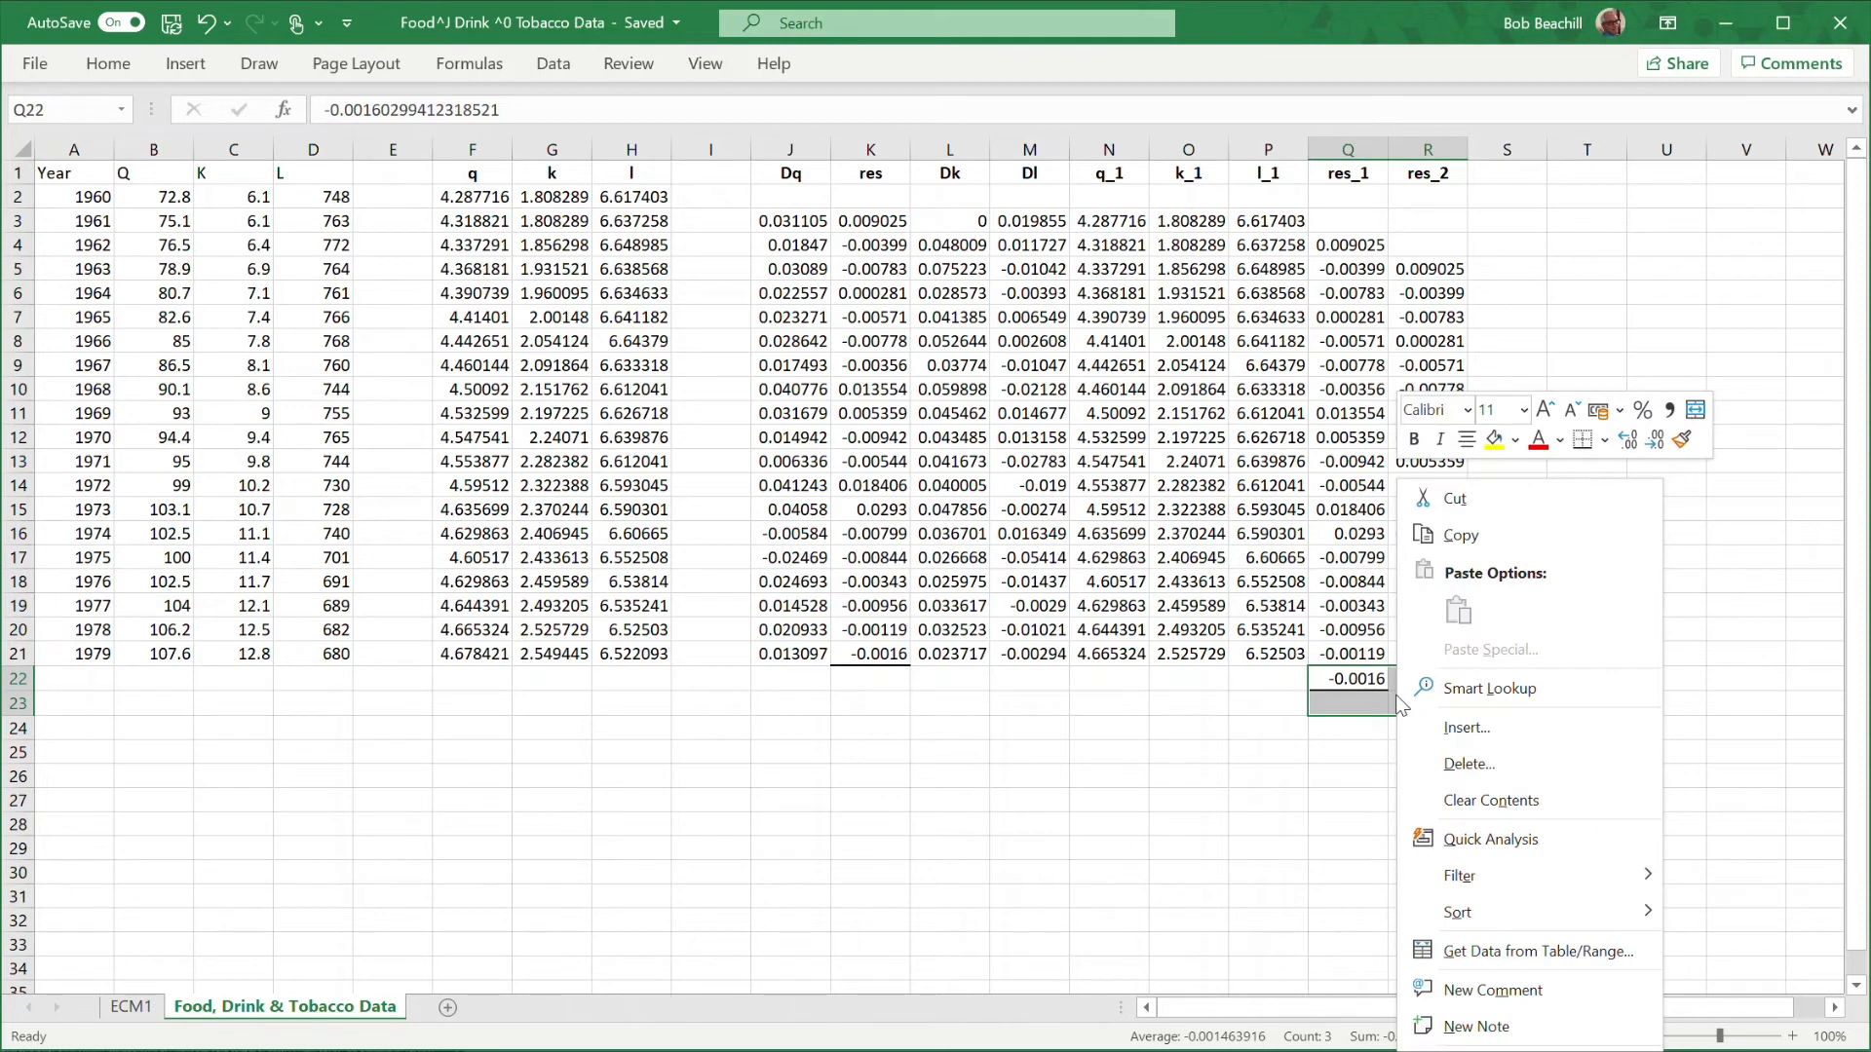
pyautogui.click(1496, 792)
pyautogui.click(1603, 679)
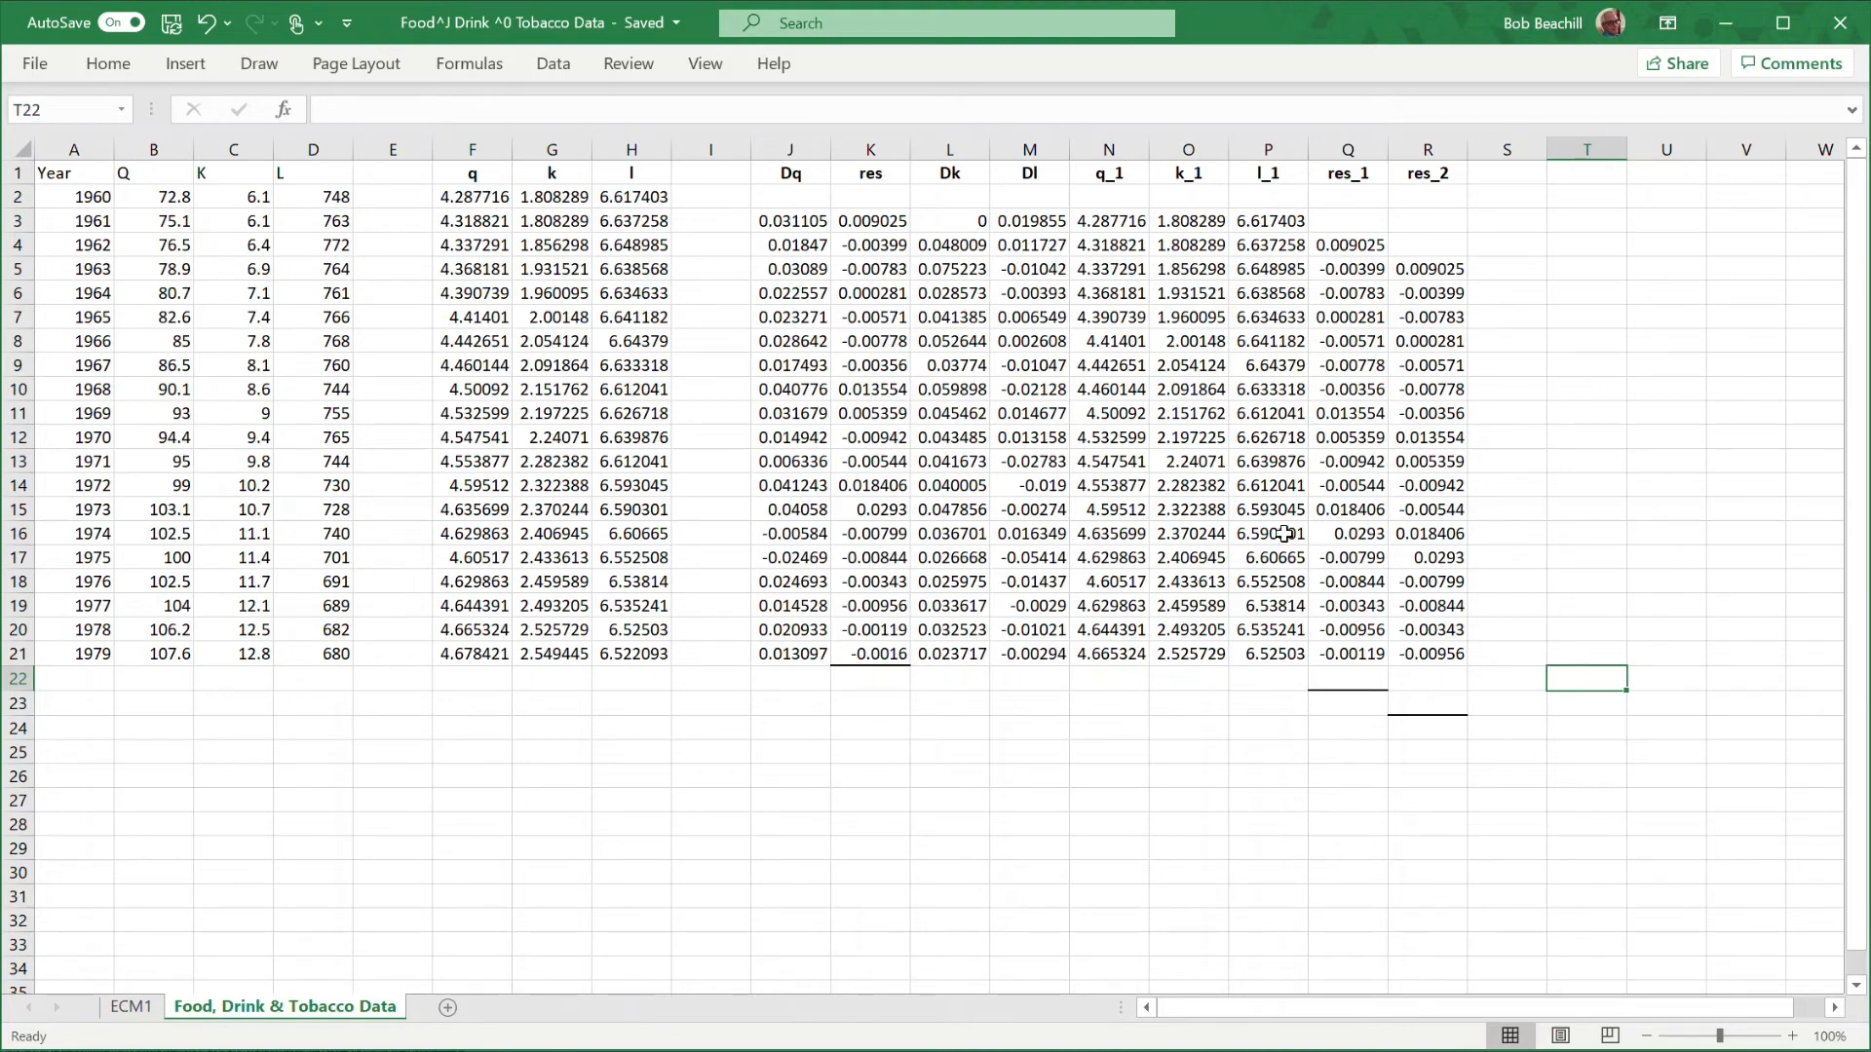
pyautogui.hotkey('ctrl', 's')
# Fill the empty starting cells of the lagged residual columns, Q3, R3 and R4, with 0.
pyautogui.click(1367, 221)
pyautogui.write('0')
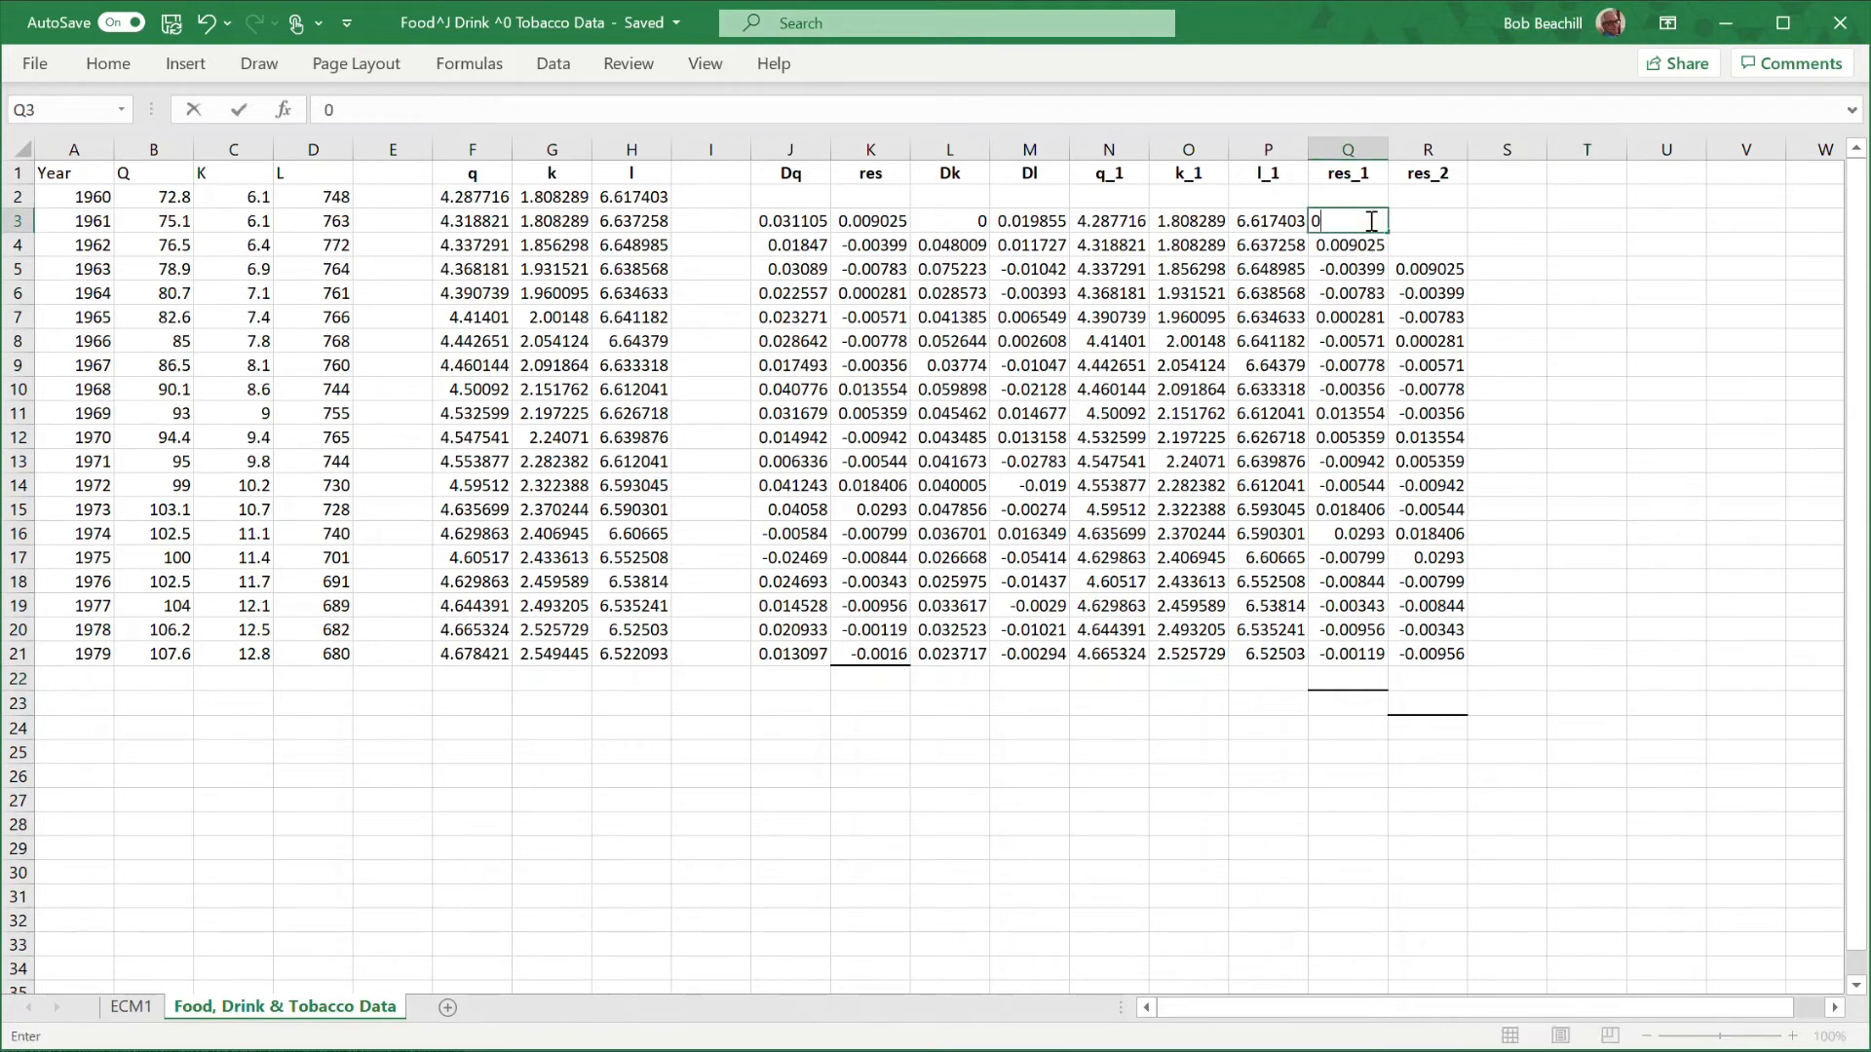
pyautogui.click(1424, 221)
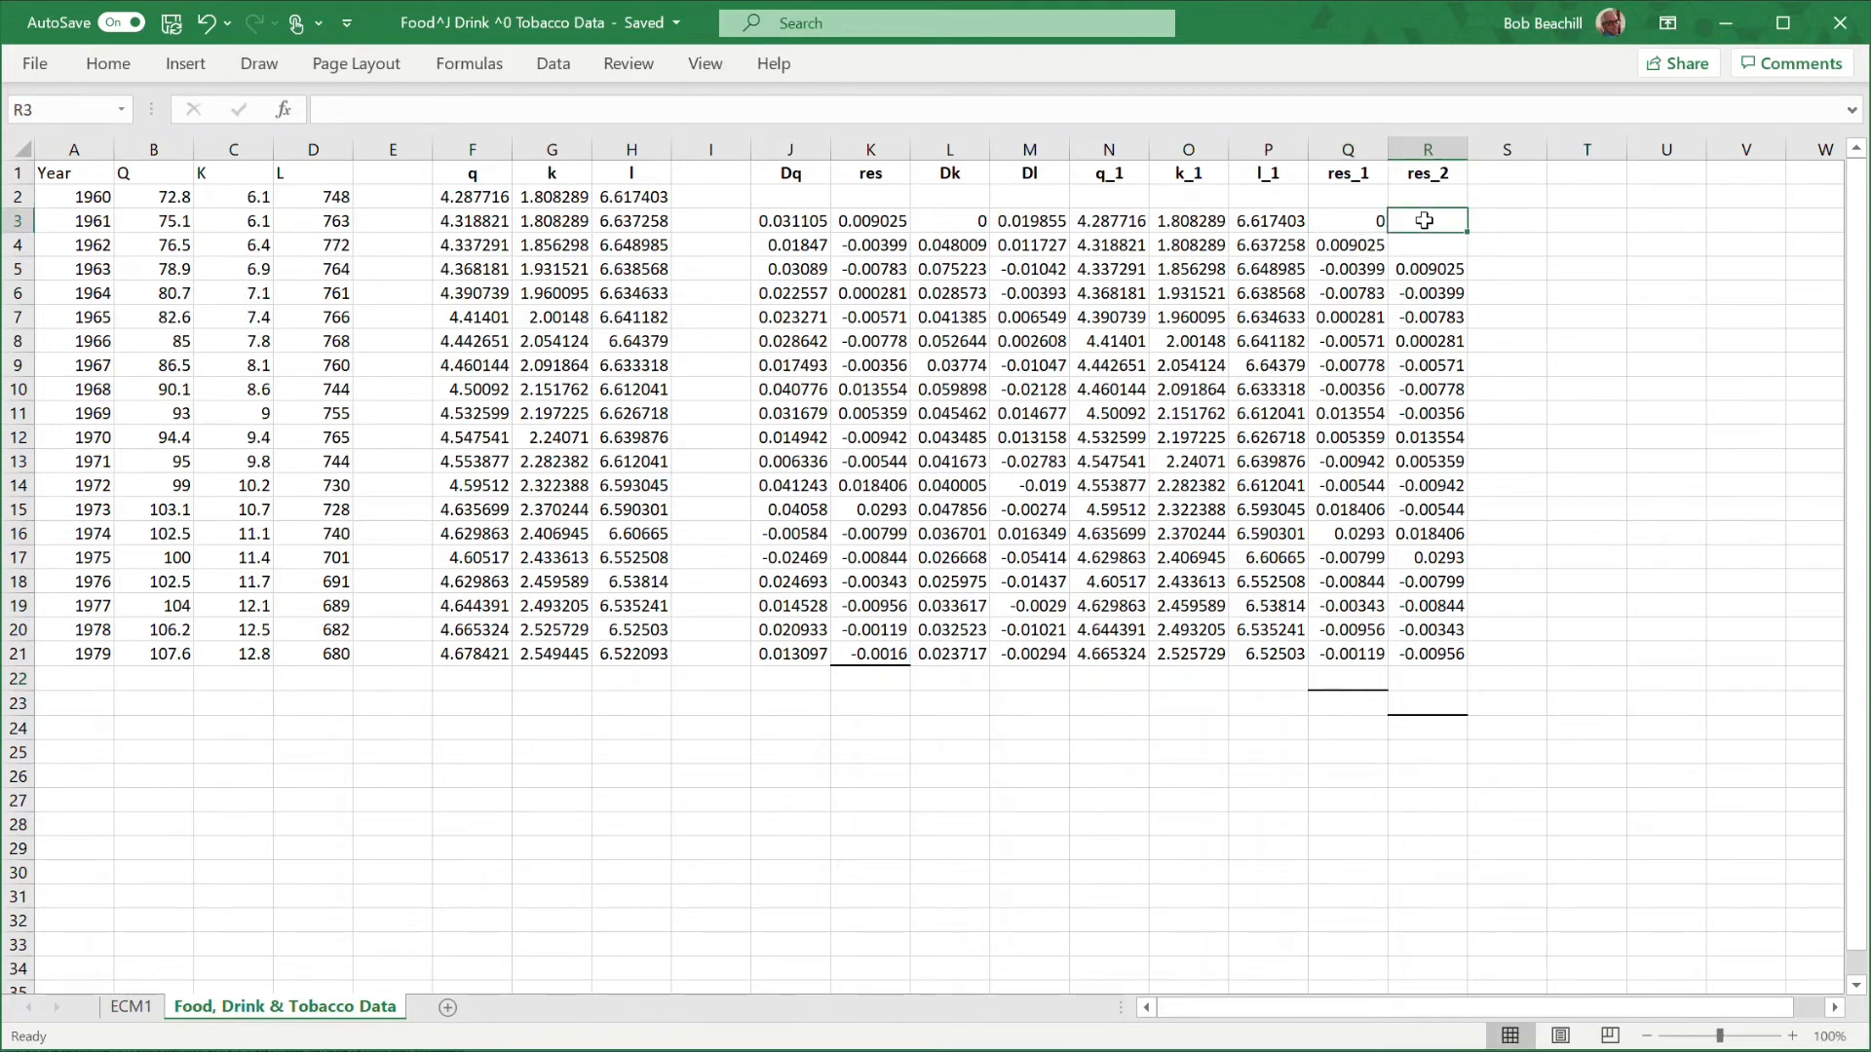
pyautogui.write('0')
pyautogui.click(1439, 243)
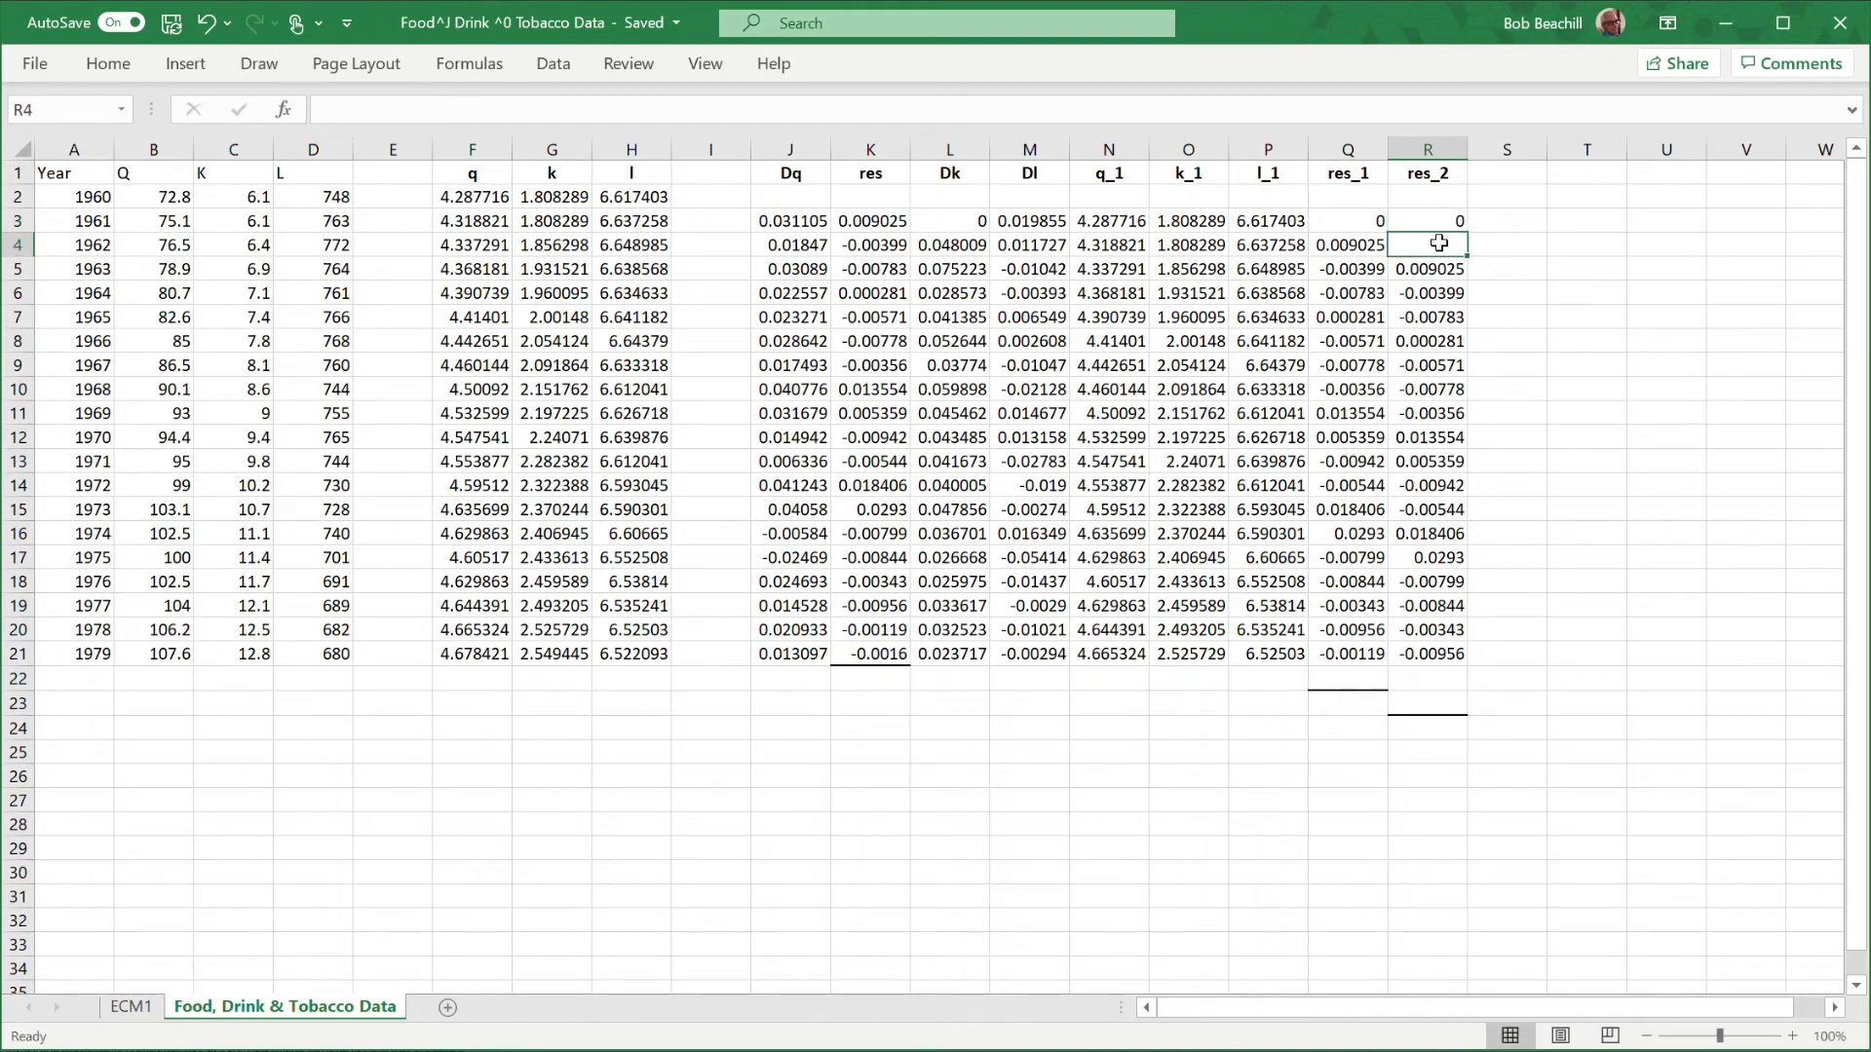
pyautogui.write('0')
pyautogui.press('Return')
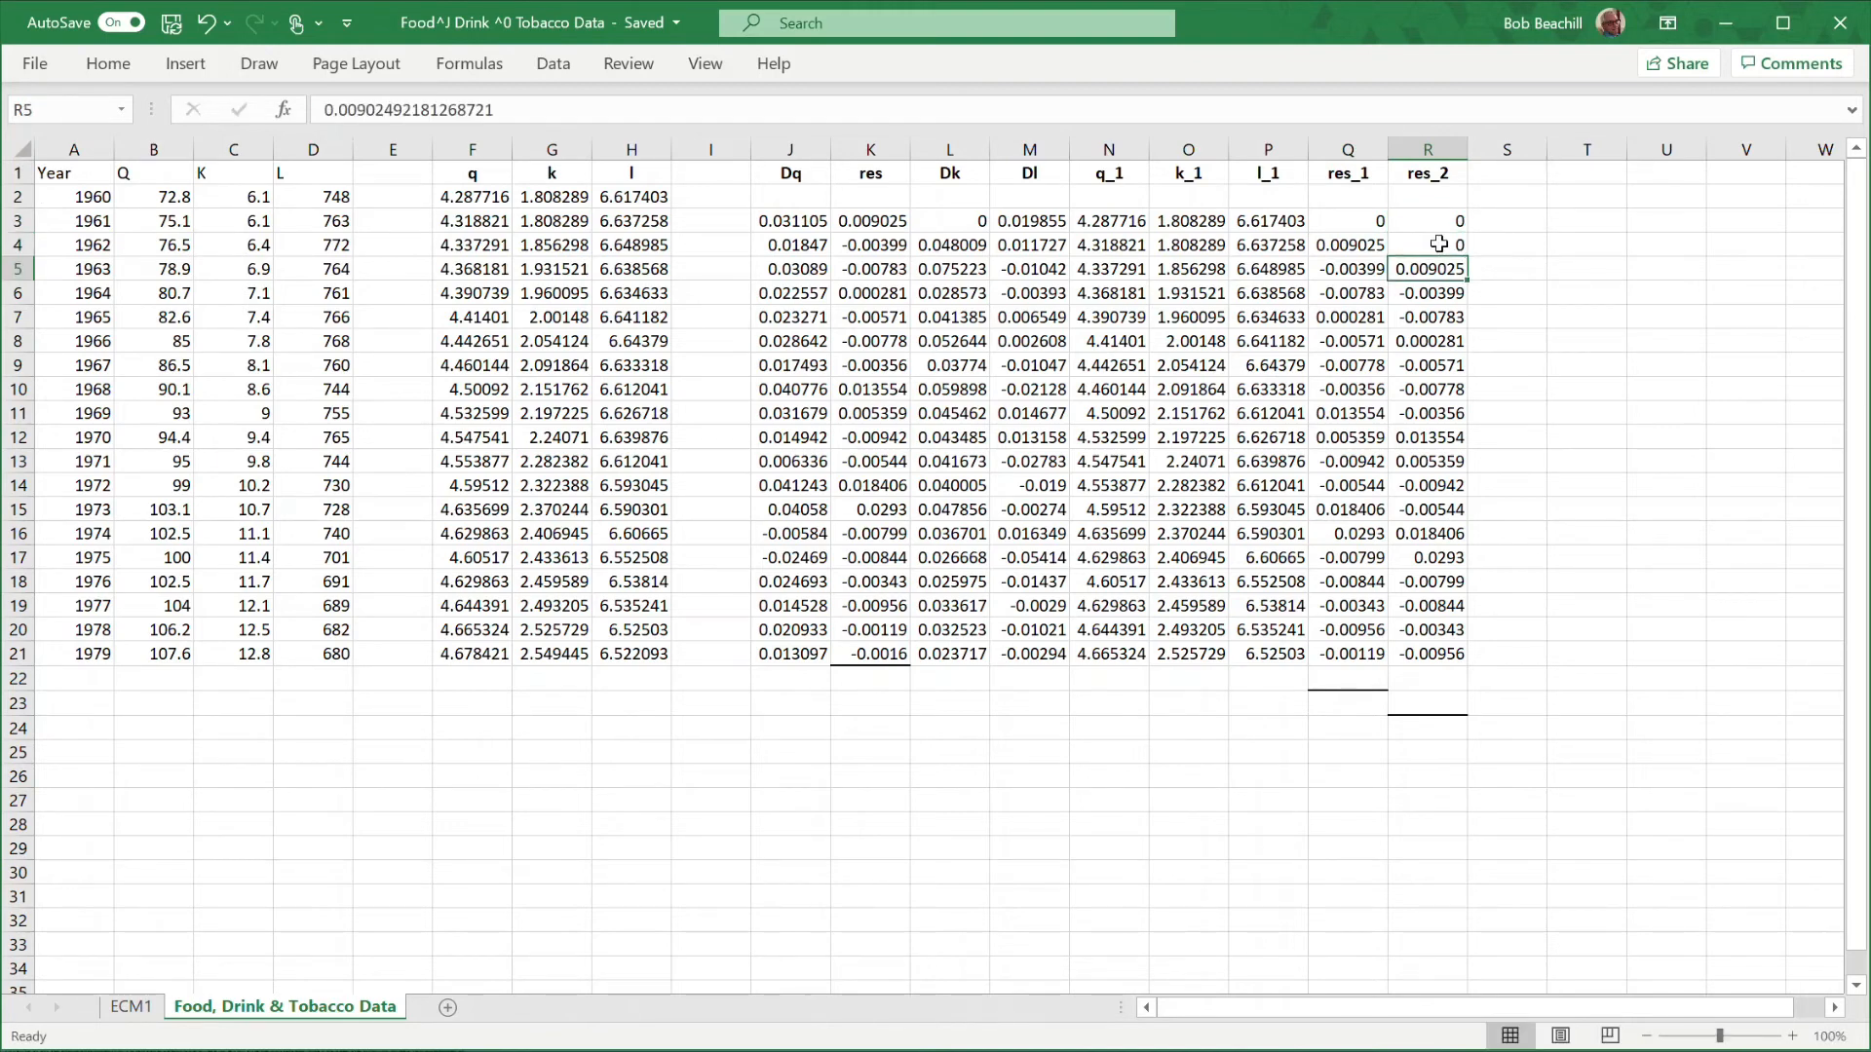
pyautogui.click(1641, 315)
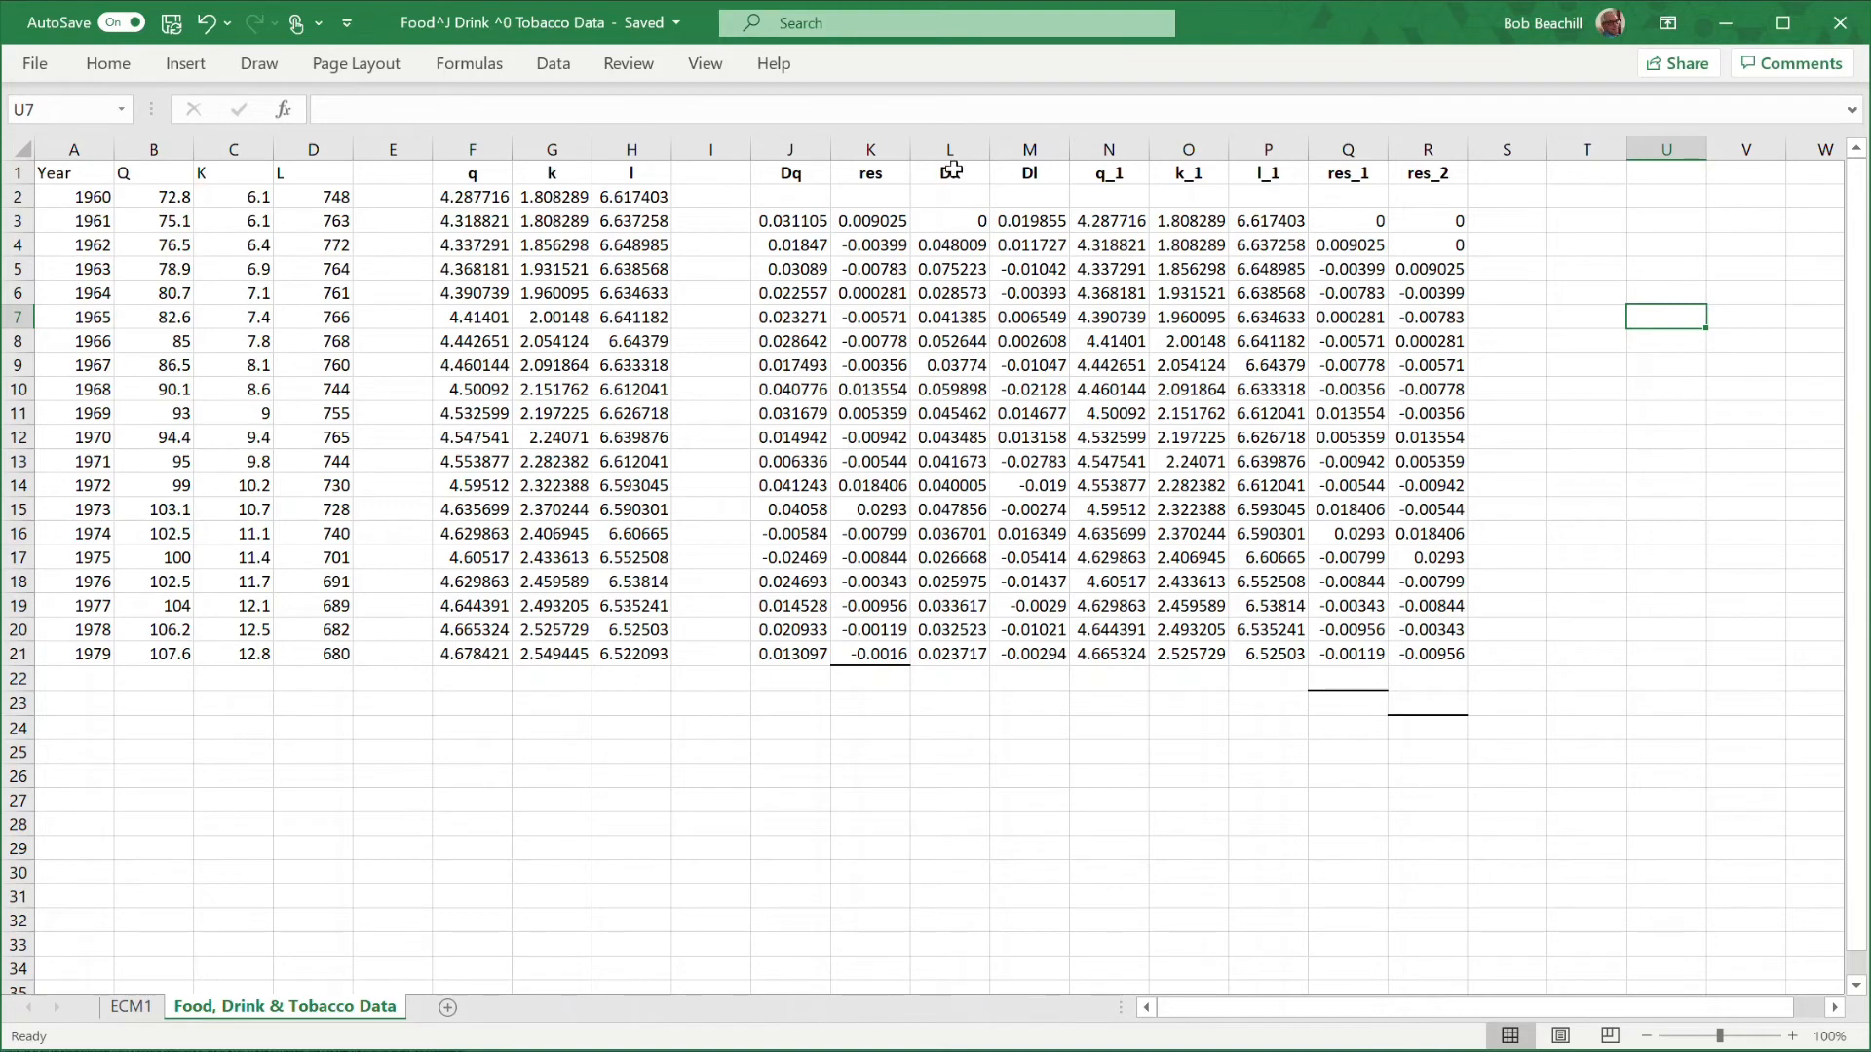
# Open the Regression analysis tool and clear its previous Y range, X range and output worksheet name.
pyautogui.moveTo(955, 171); pyautogui.dragTo(1324, 185)
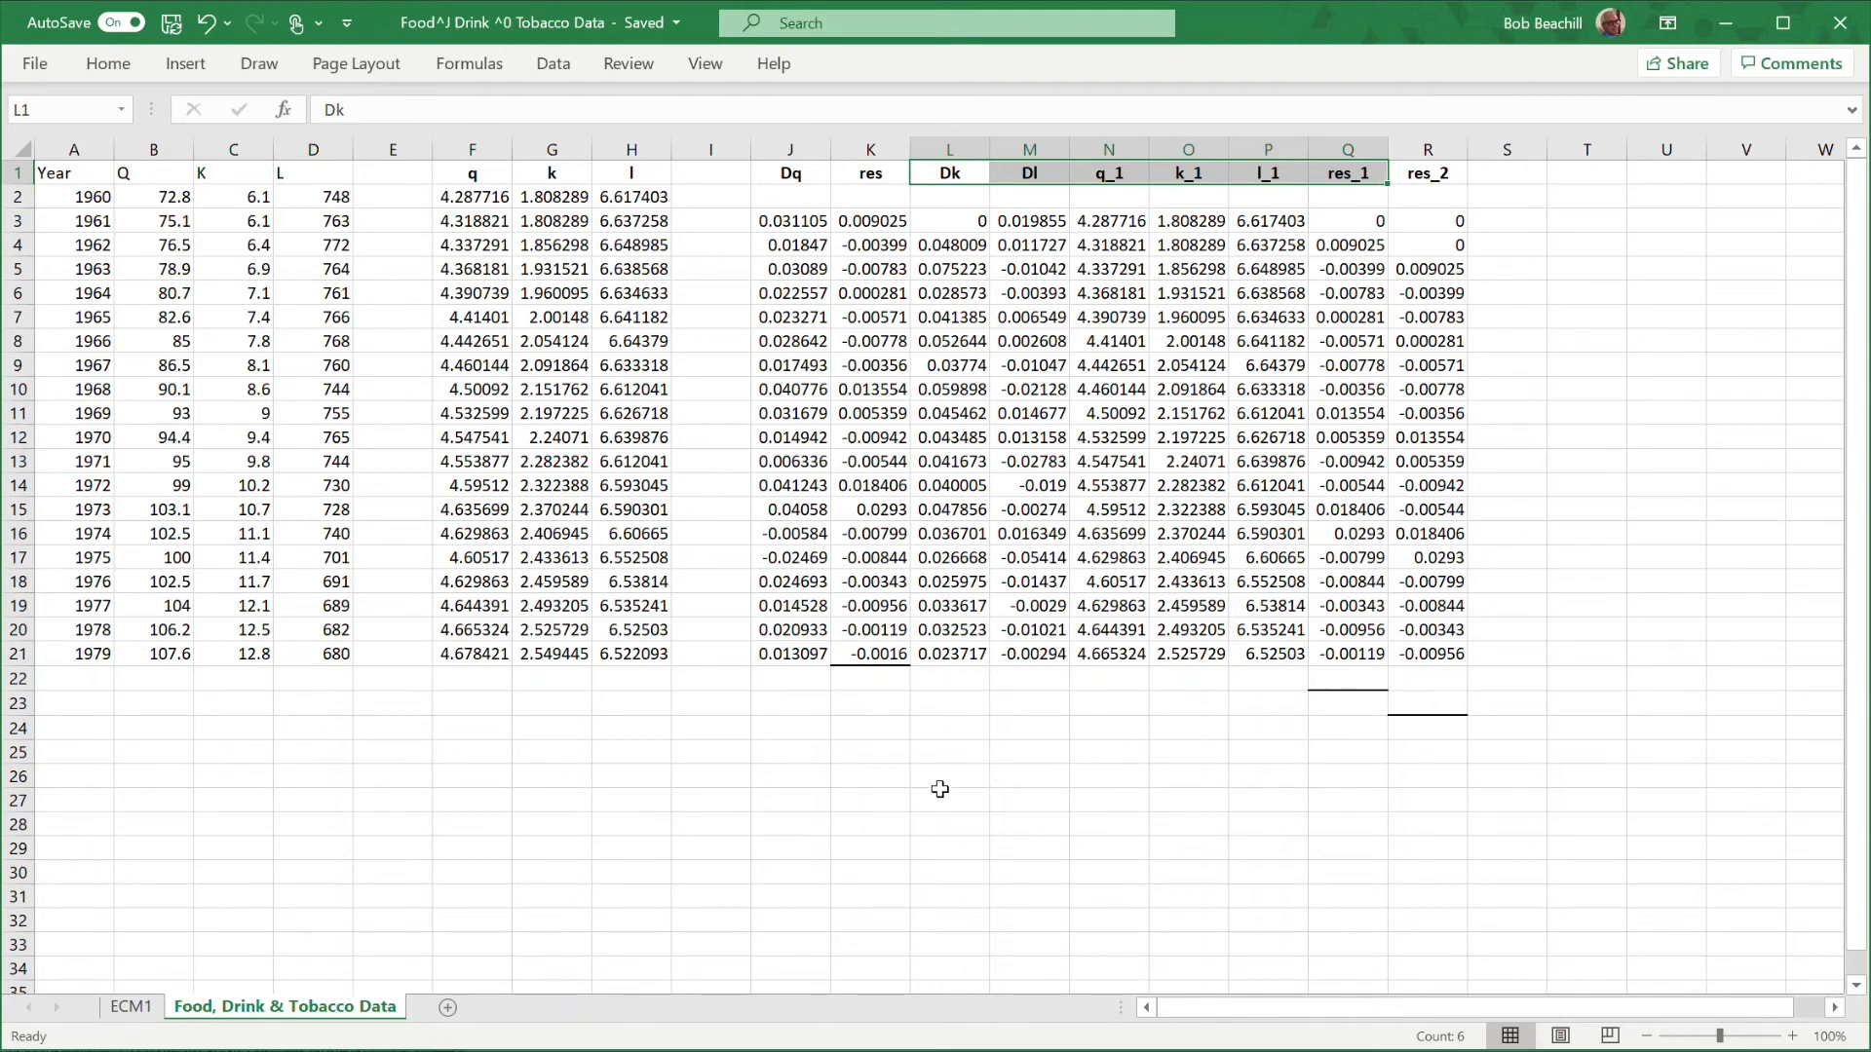
pyautogui.click(731, 805)
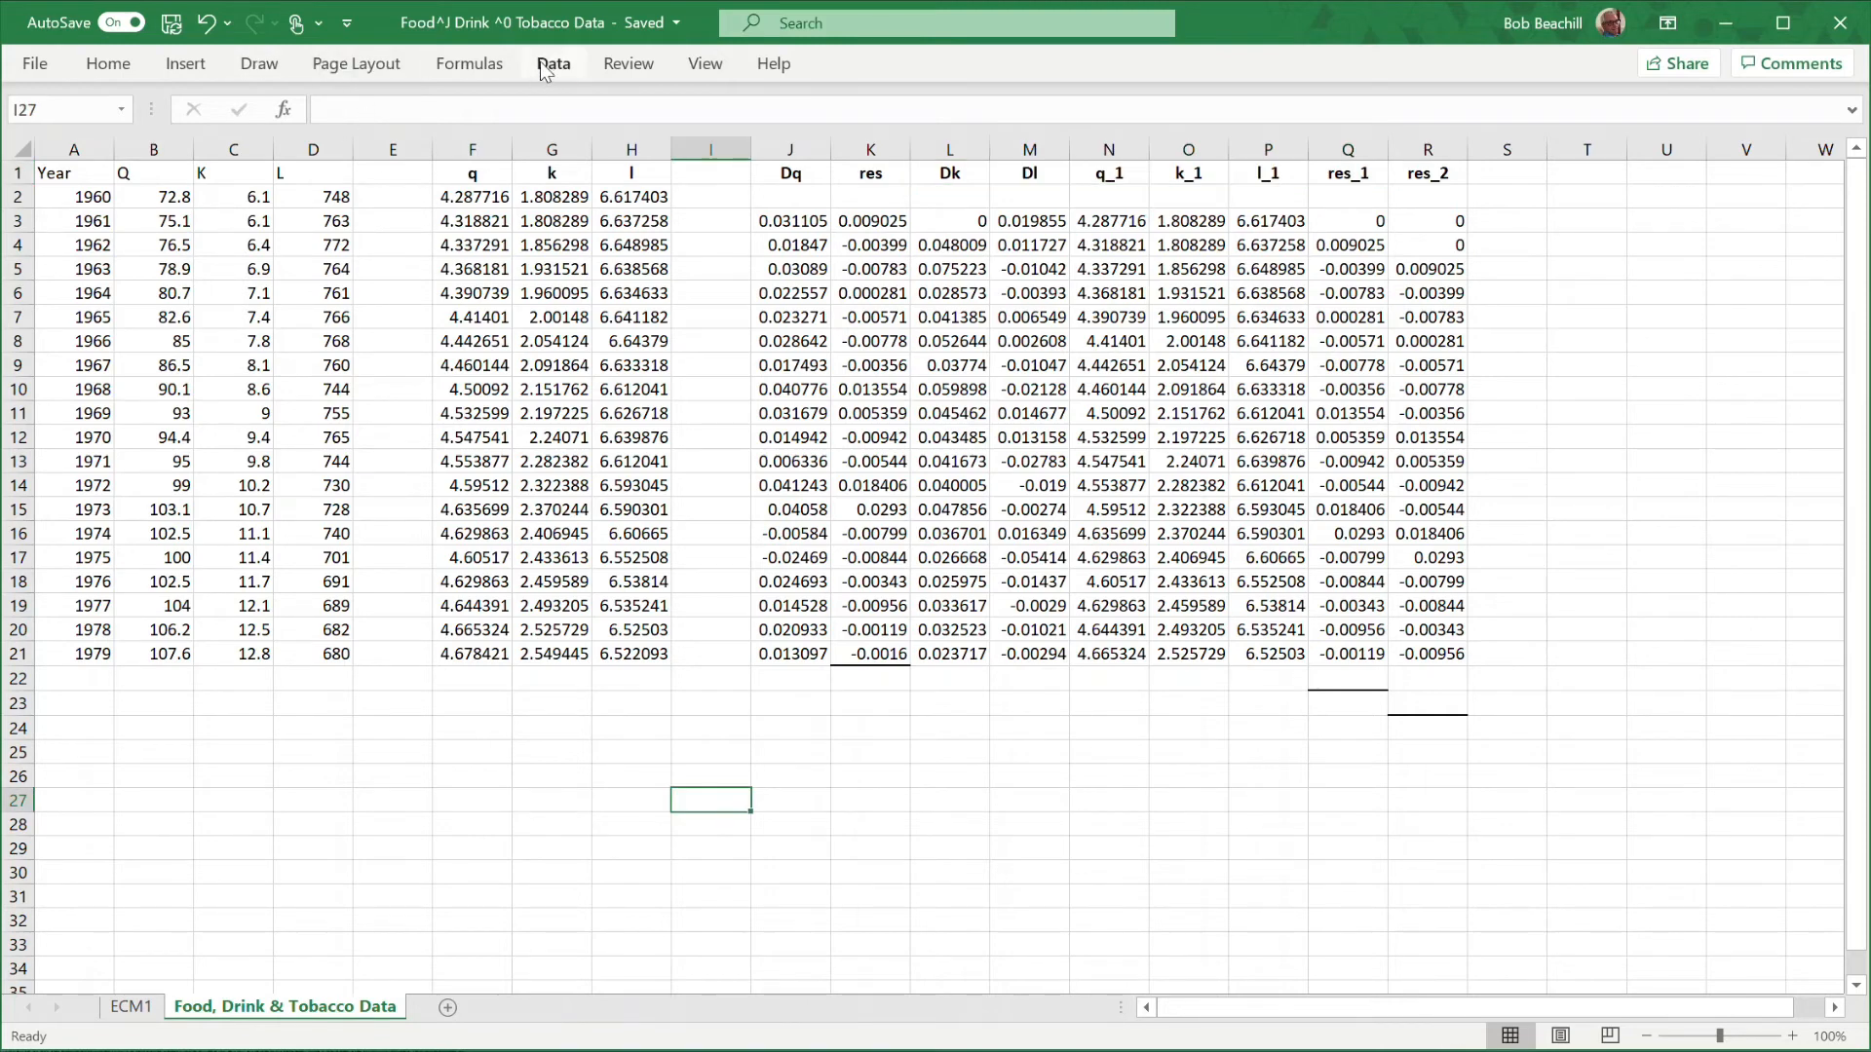
pyautogui.click(552, 64)
pyautogui.click(1669, 101)
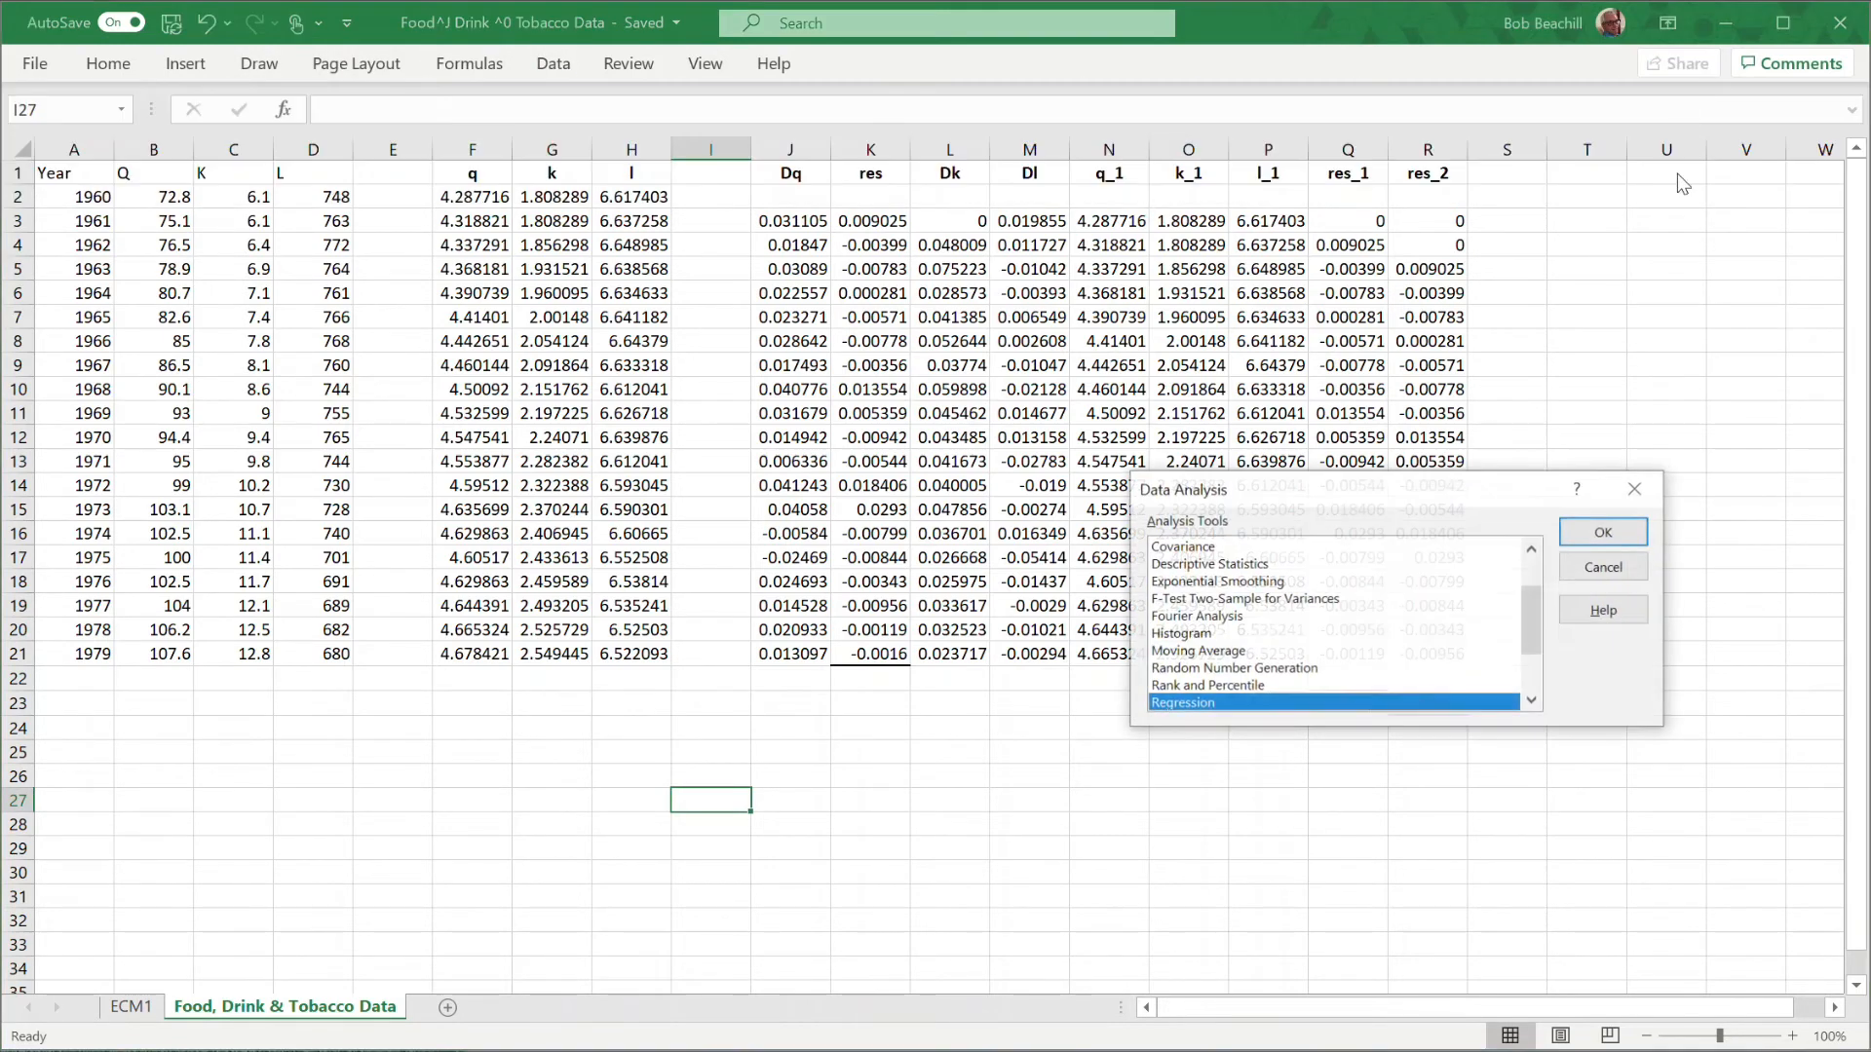
pyautogui.click(1607, 536)
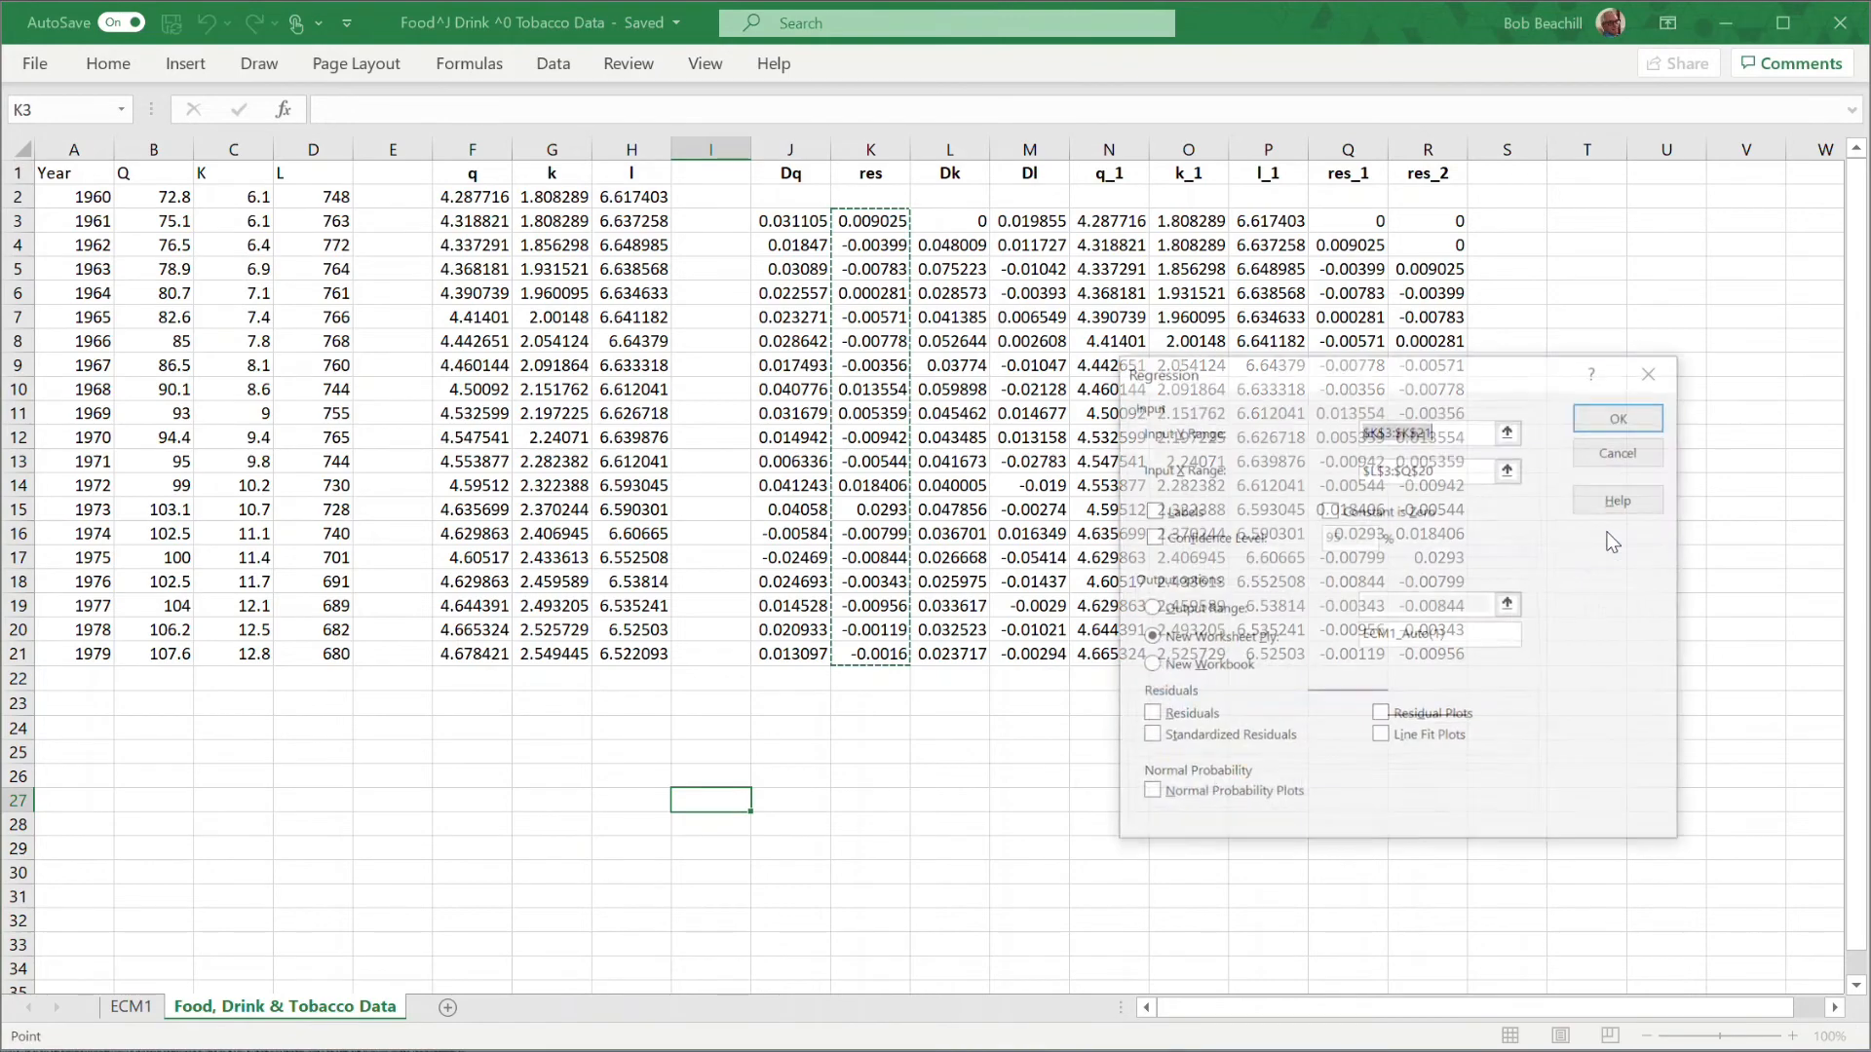
pyautogui.click(1462, 471)
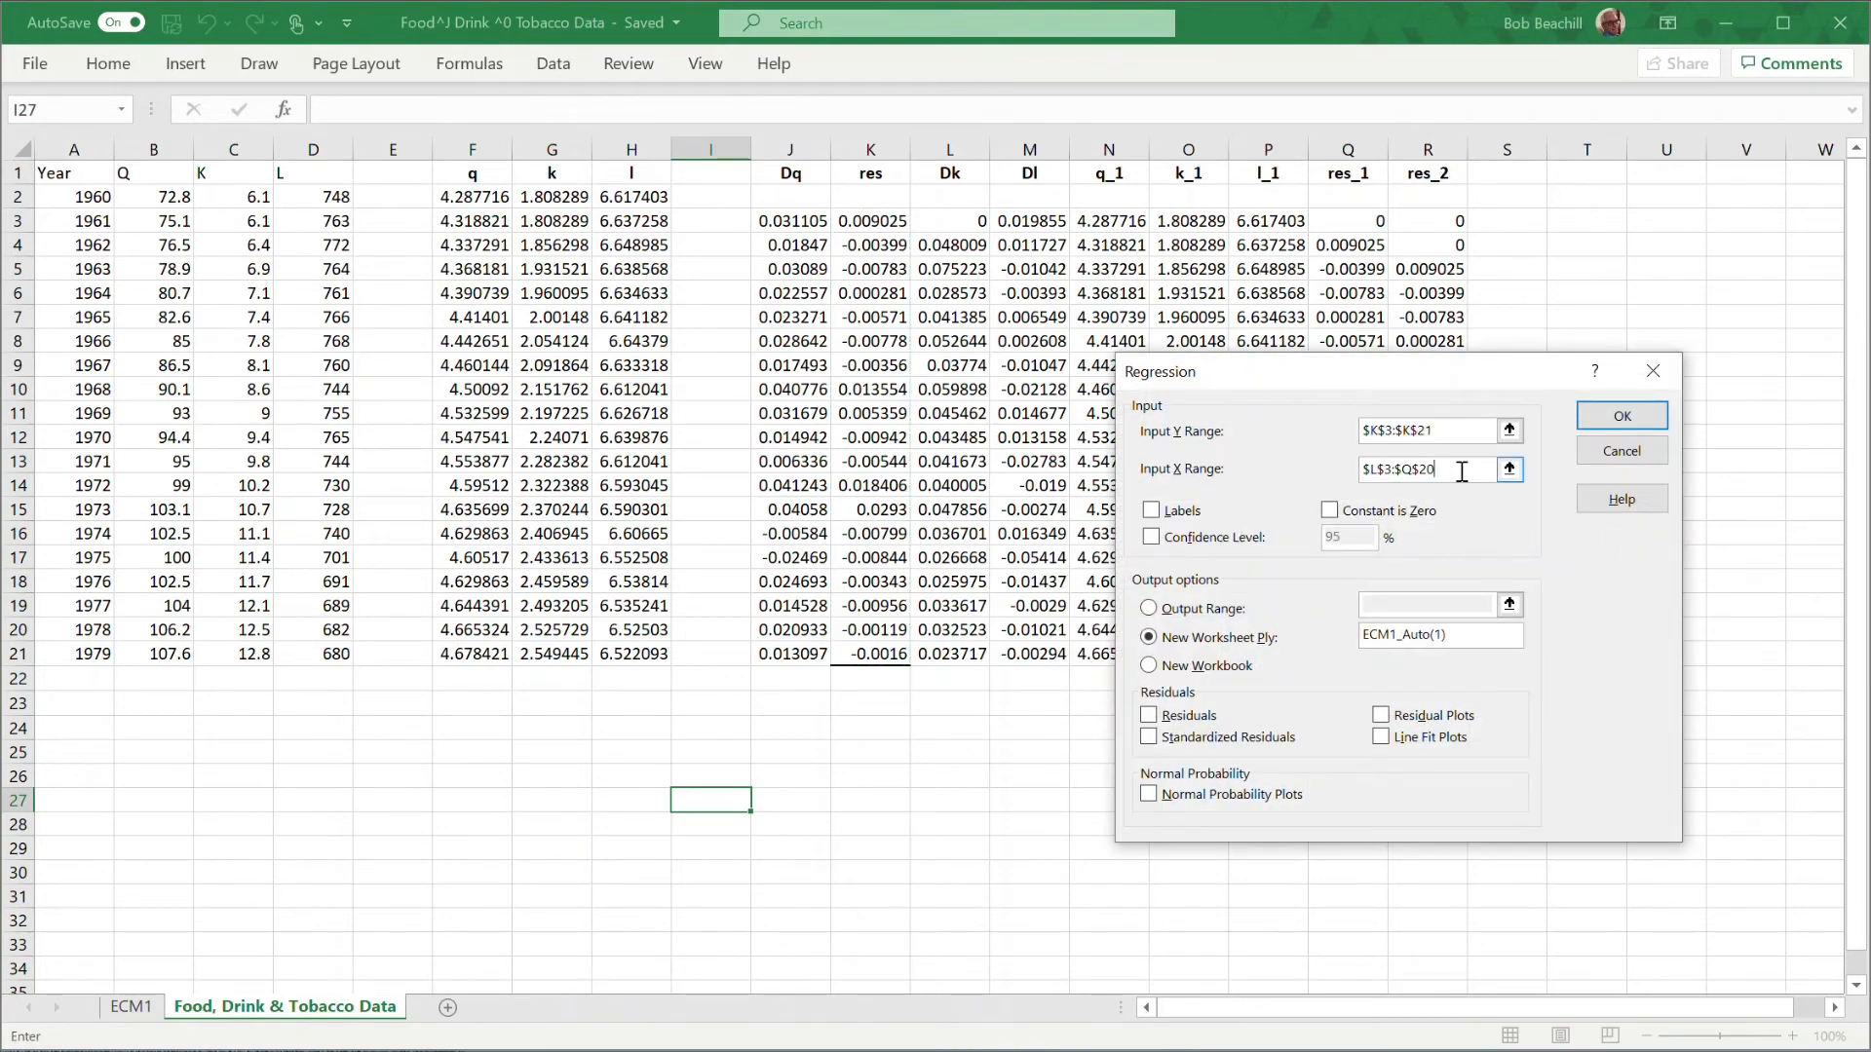
pyautogui.press('BackSpace')
pyautogui.press('BackSpace')
pyautogui.press('BackSpace')
pyautogui.press('BackSpace')
pyautogui.press('BackSpace')
pyautogui.press('BackSpace')
pyautogui.press('BackSpace')
pyautogui.press('BackSpace')
pyautogui.press('BackSpace')
pyautogui.click(1463, 432)
pyautogui.press('BackSpace')
pyautogui.press('BackSpace')
pyautogui.press('BackSpace')
pyautogui.press('BackSpace')
pyautogui.press('BackSpace')
pyautogui.press('BackSpace')
pyautogui.press('BackSpace')
pyautogui.press('BackSpace')
pyautogui.press('BackSpace')
pyautogui.press('BackSpace')
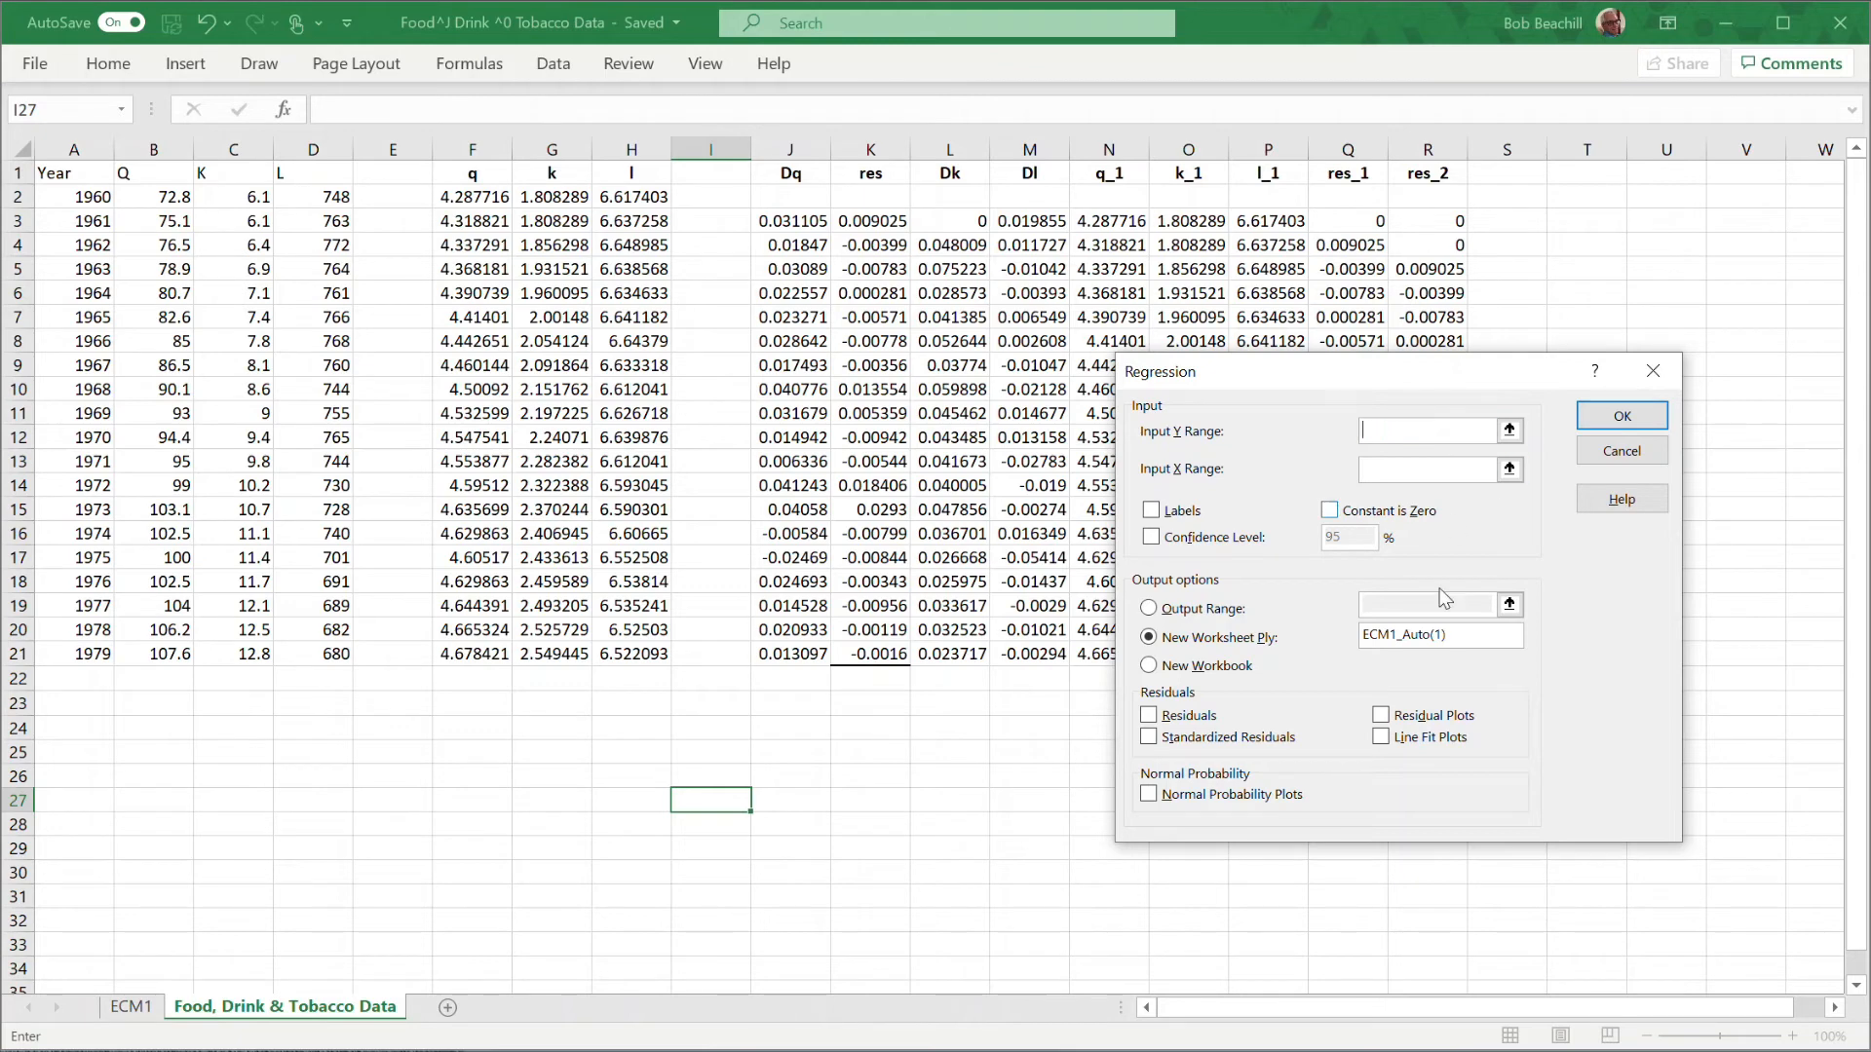
pyautogui.press('BackSpace')
pyautogui.press('BackSpace')
pyautogui.press('BackSpace')
pyautogui.press('BackSpace')
pyautogui.press('BackSpace')
pyautogui.press('BackSpace')
pyautogui.press('BackSpace')
pyautogui.press('BackSpace')
pyautogui.press('BackSpace')
pyautogui.press('BackSpace')
pyautogui.press('BackSpace')
# Regress the residuals K3:K21 on the variables in L3:Q21, sending the output to a new worksheet named ECM1_Auto(1).
pyautogui.moveTo(873, 220); pyautogui.dragTo(878, 645)
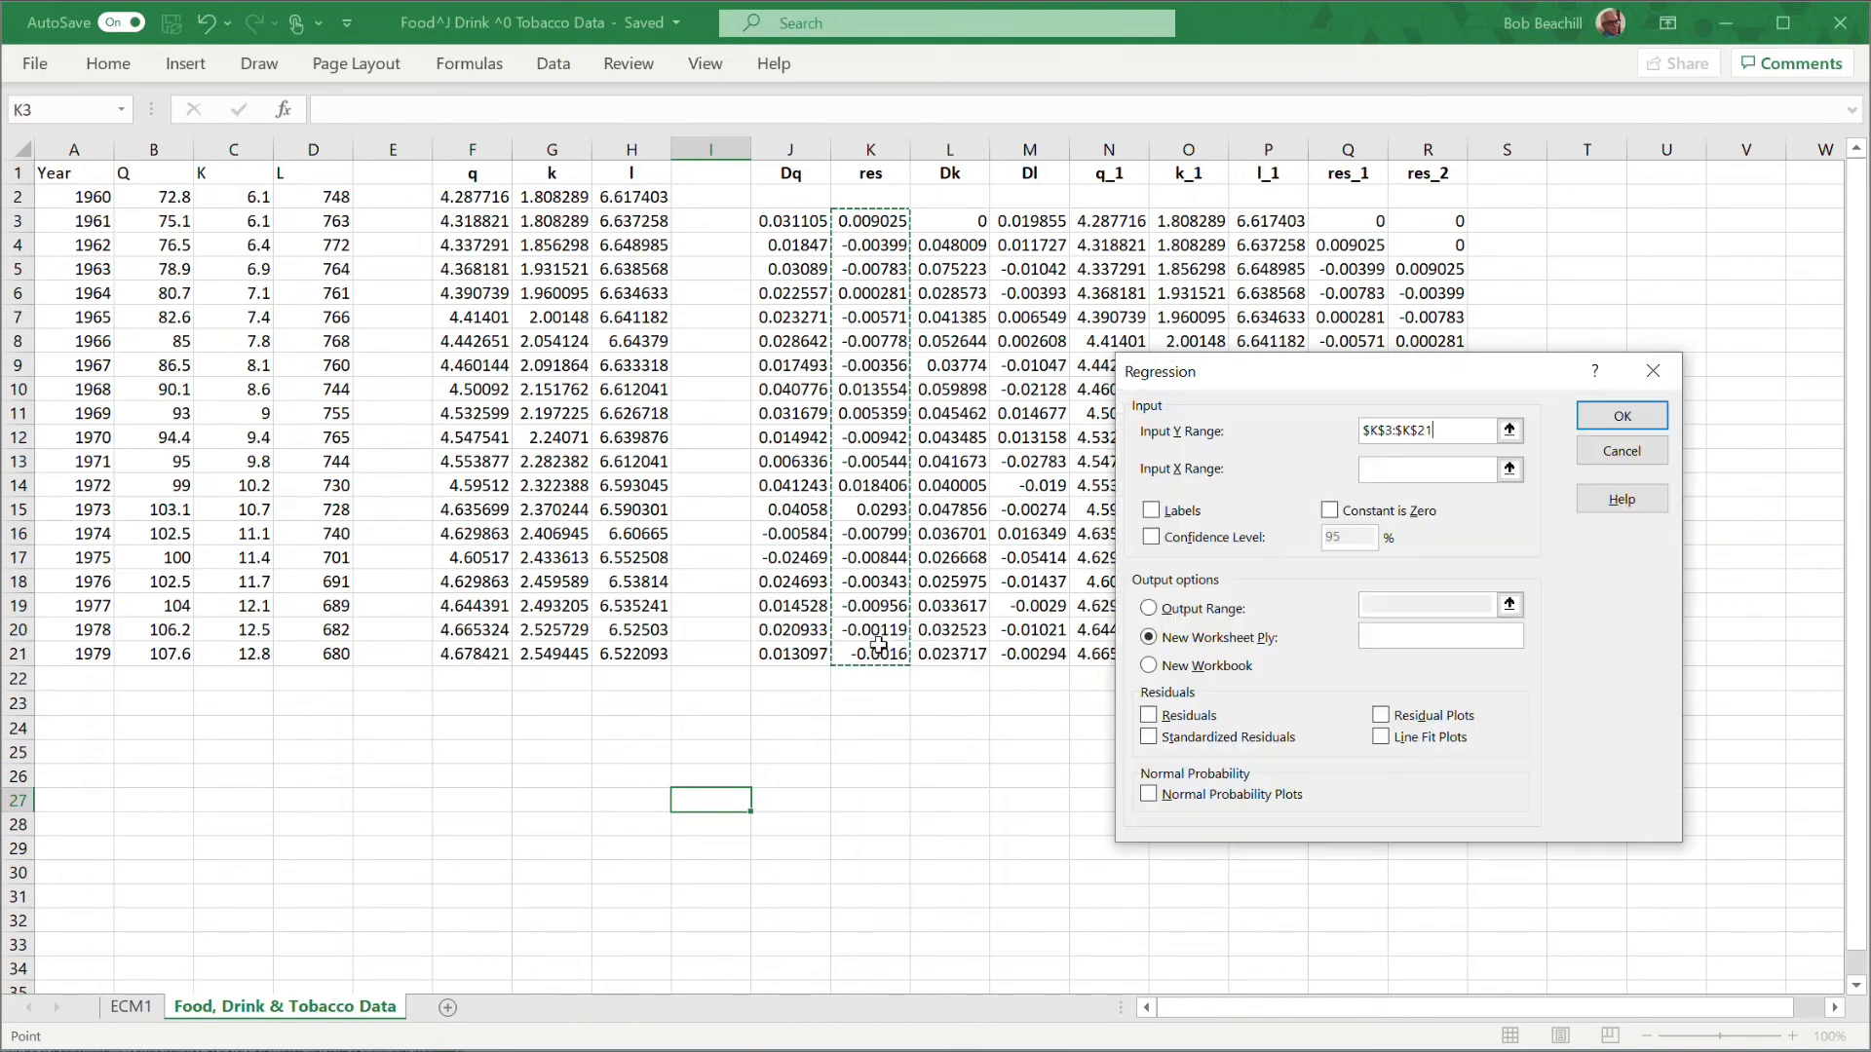
pyautogui.click(1415, 469)
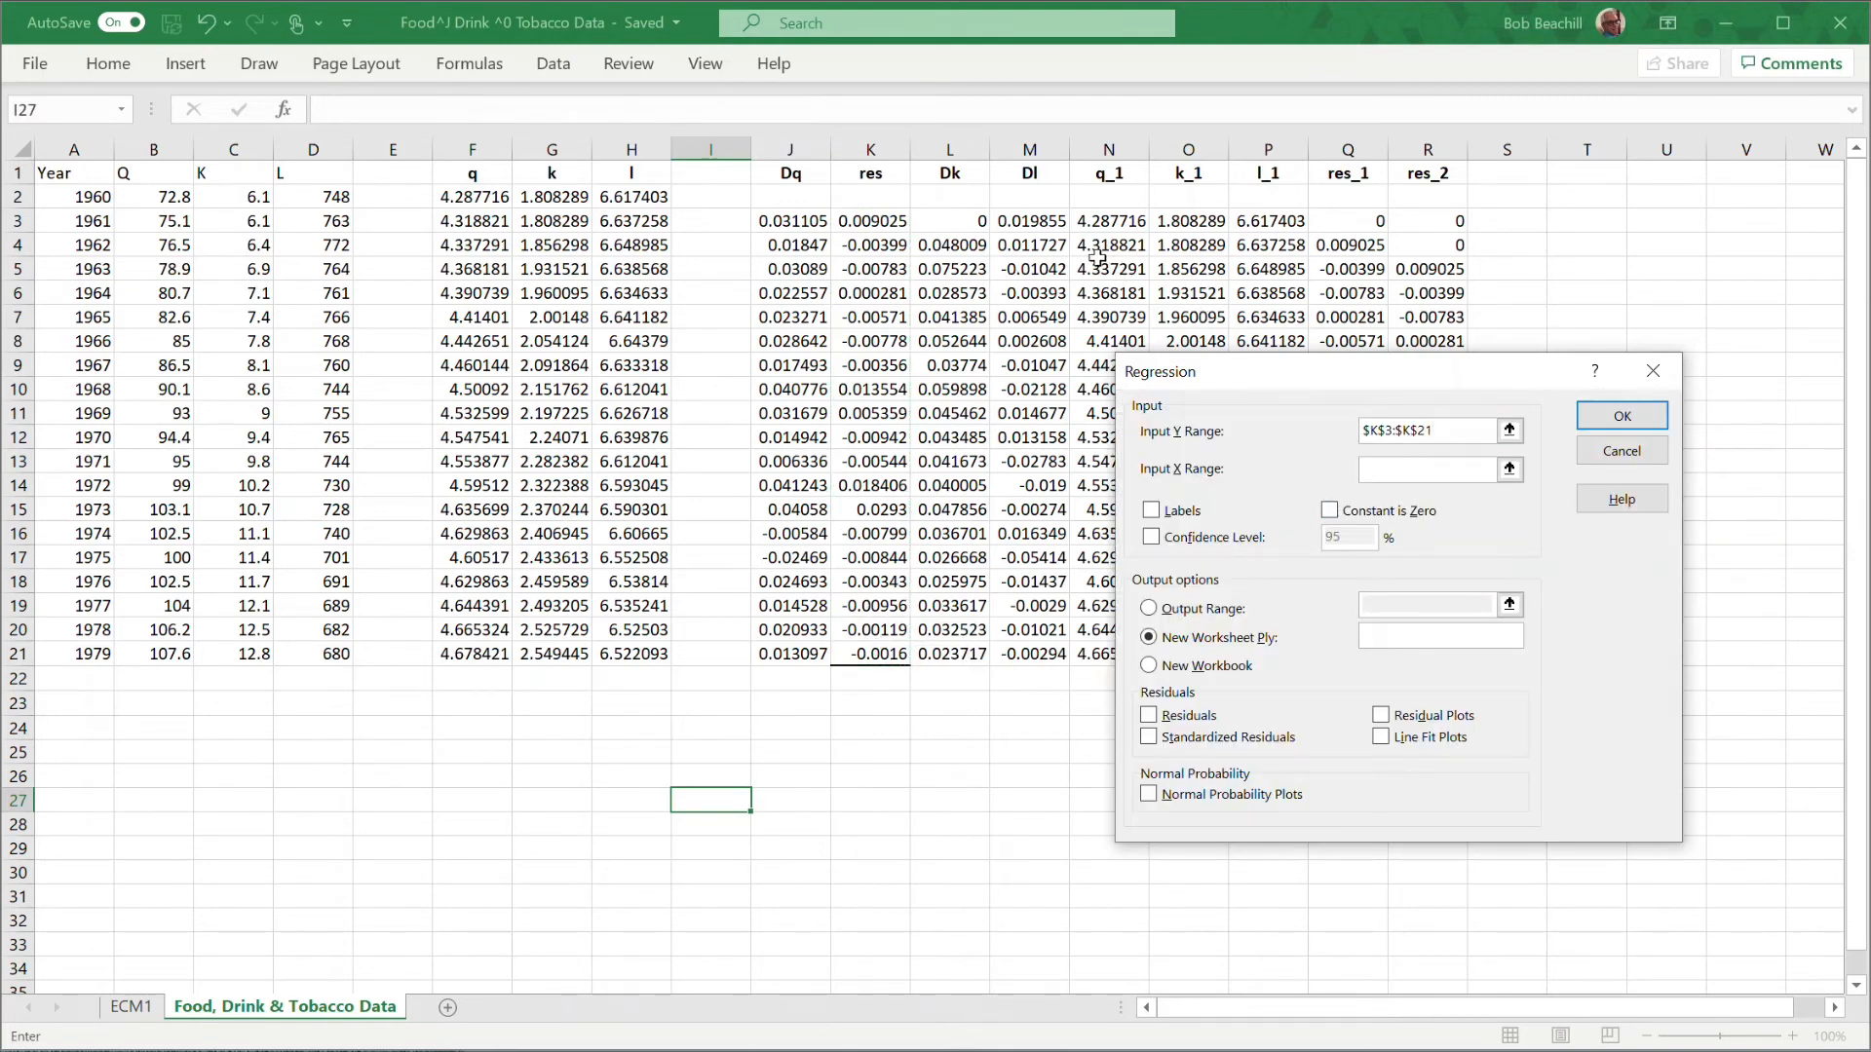
pyautogui.moveTo(964, 222); pyautogui.dragTo(1323, 656)
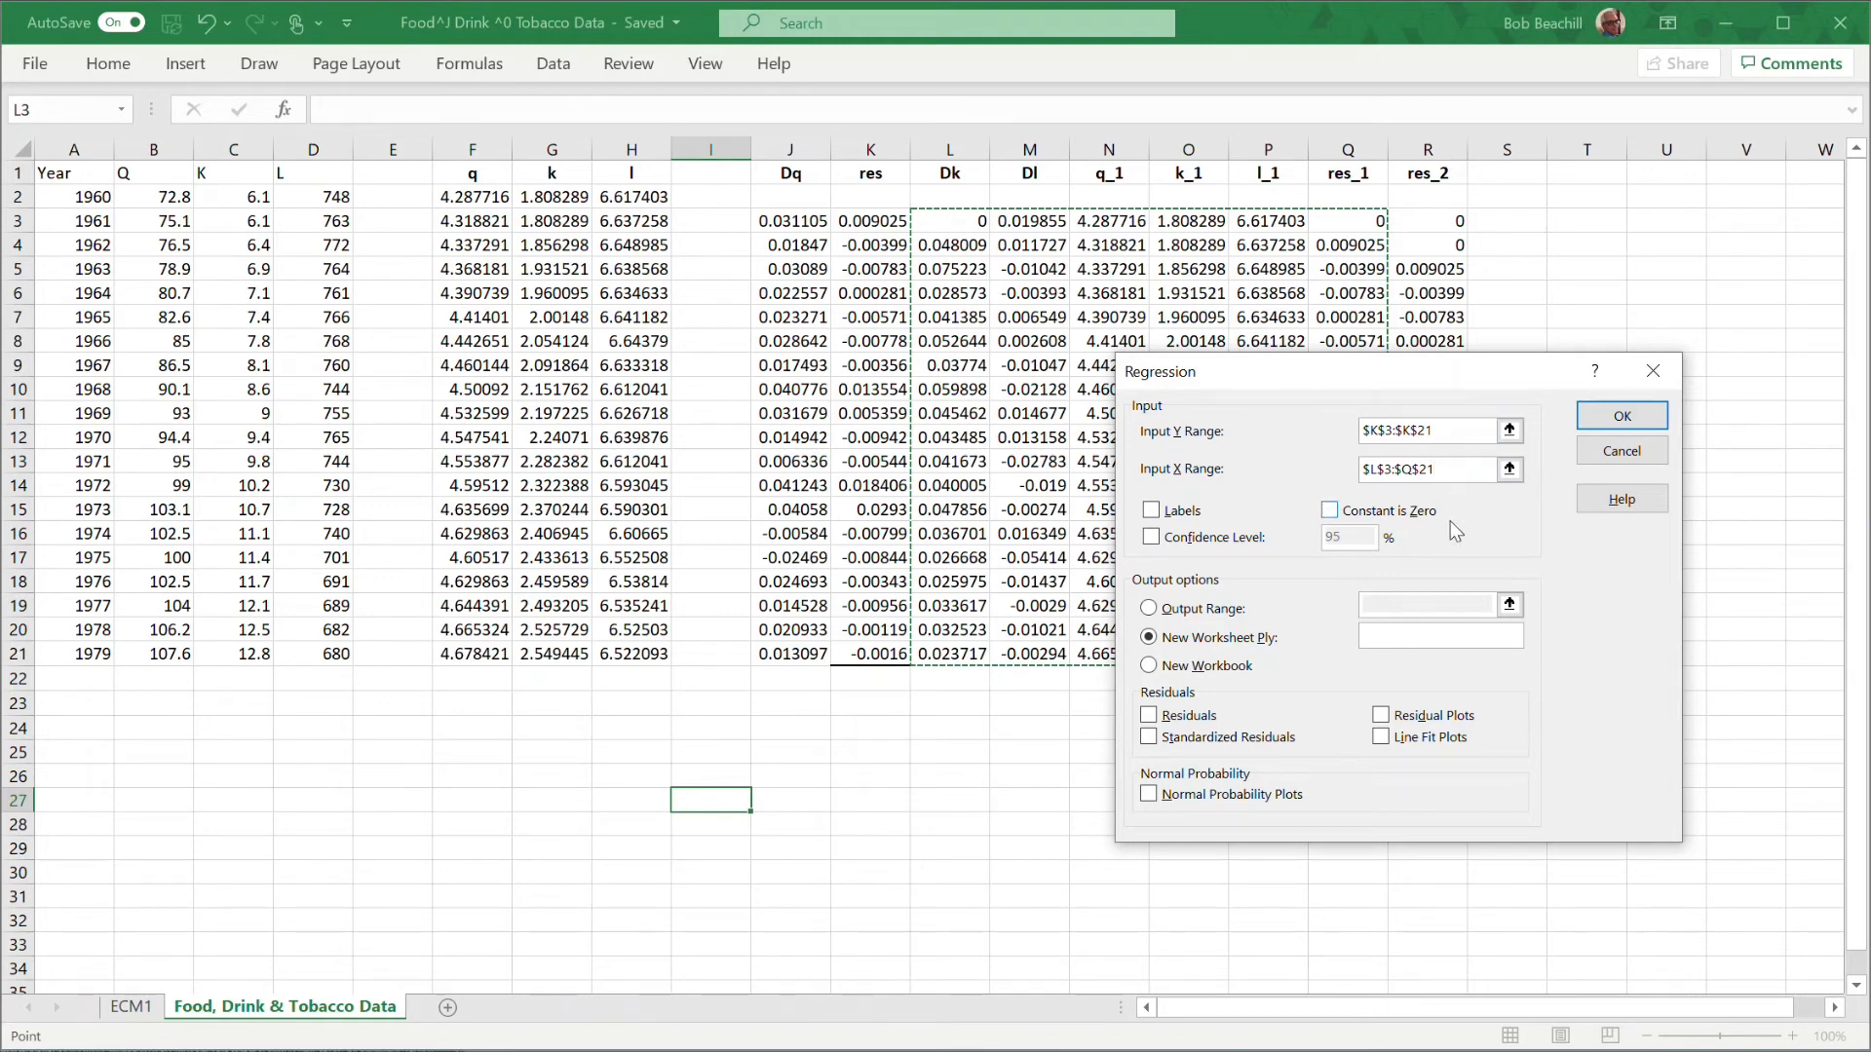
pyautogui.click(1392, 632)
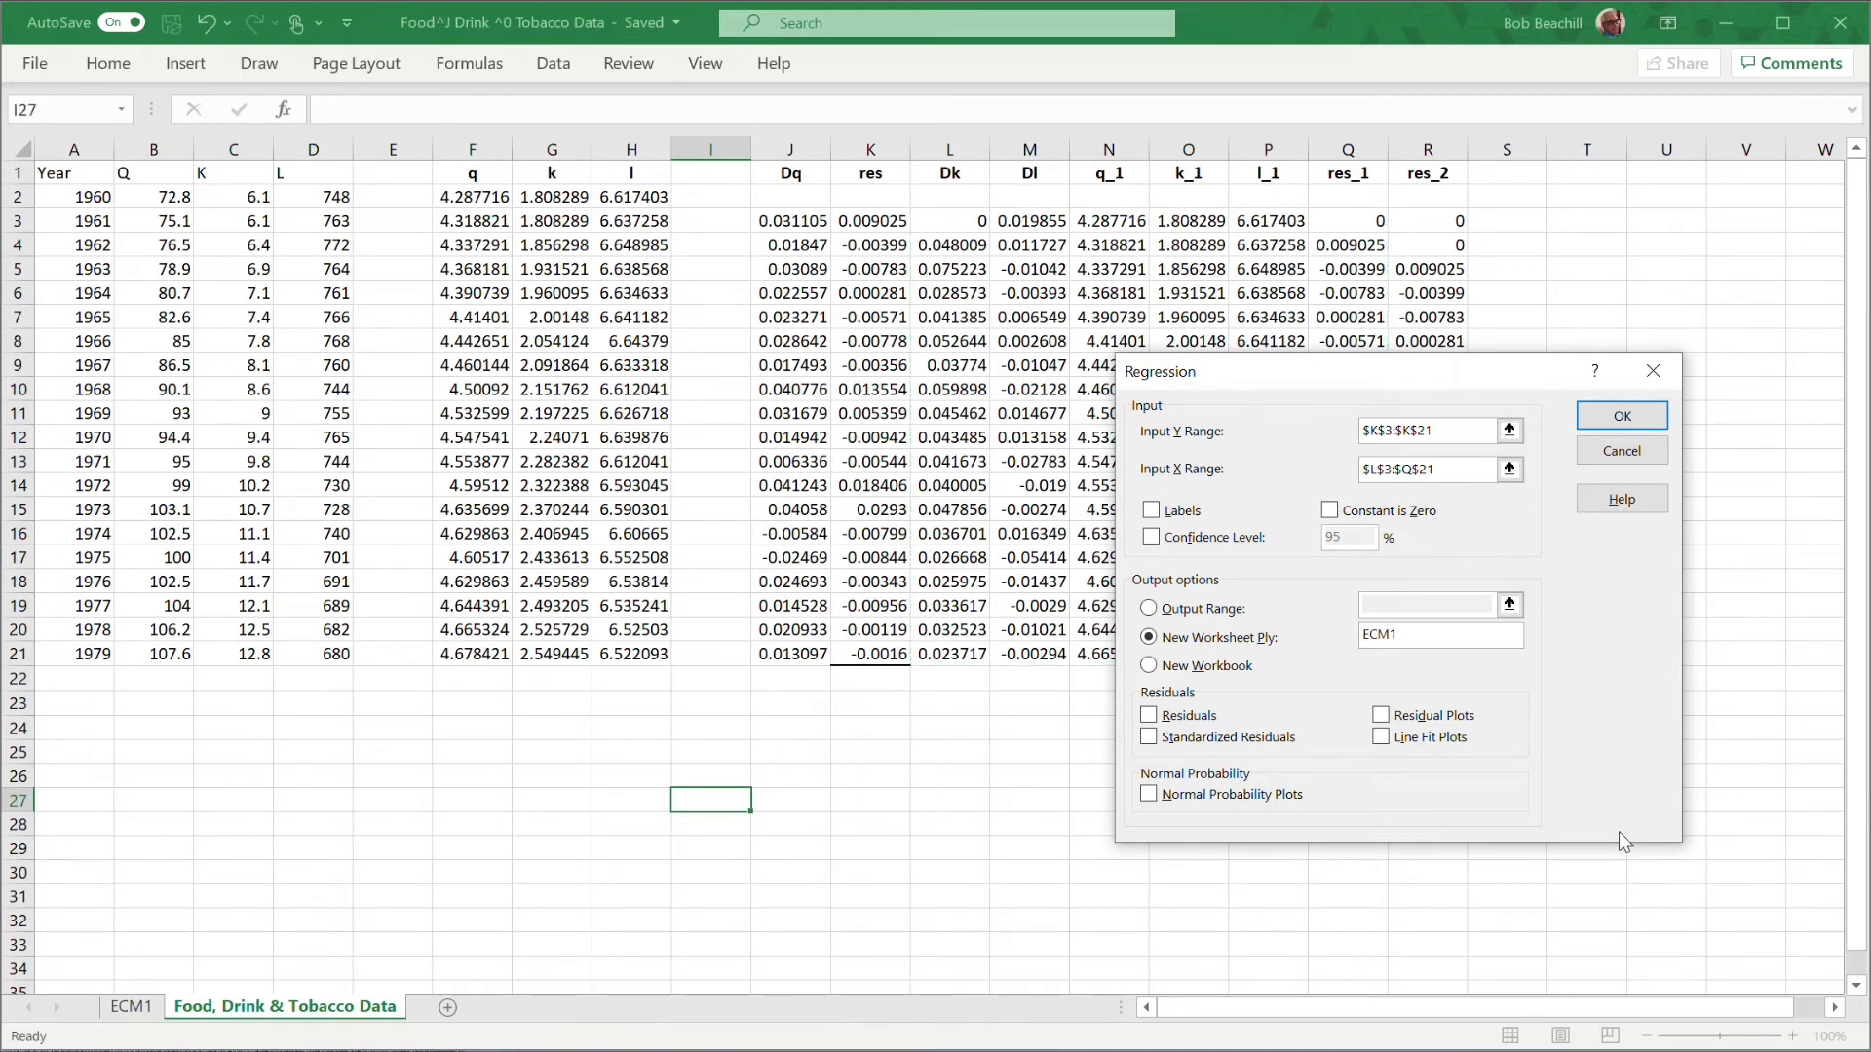
pyautogui.write('_Auto(1)')
pyautogui.click(1621, 419)
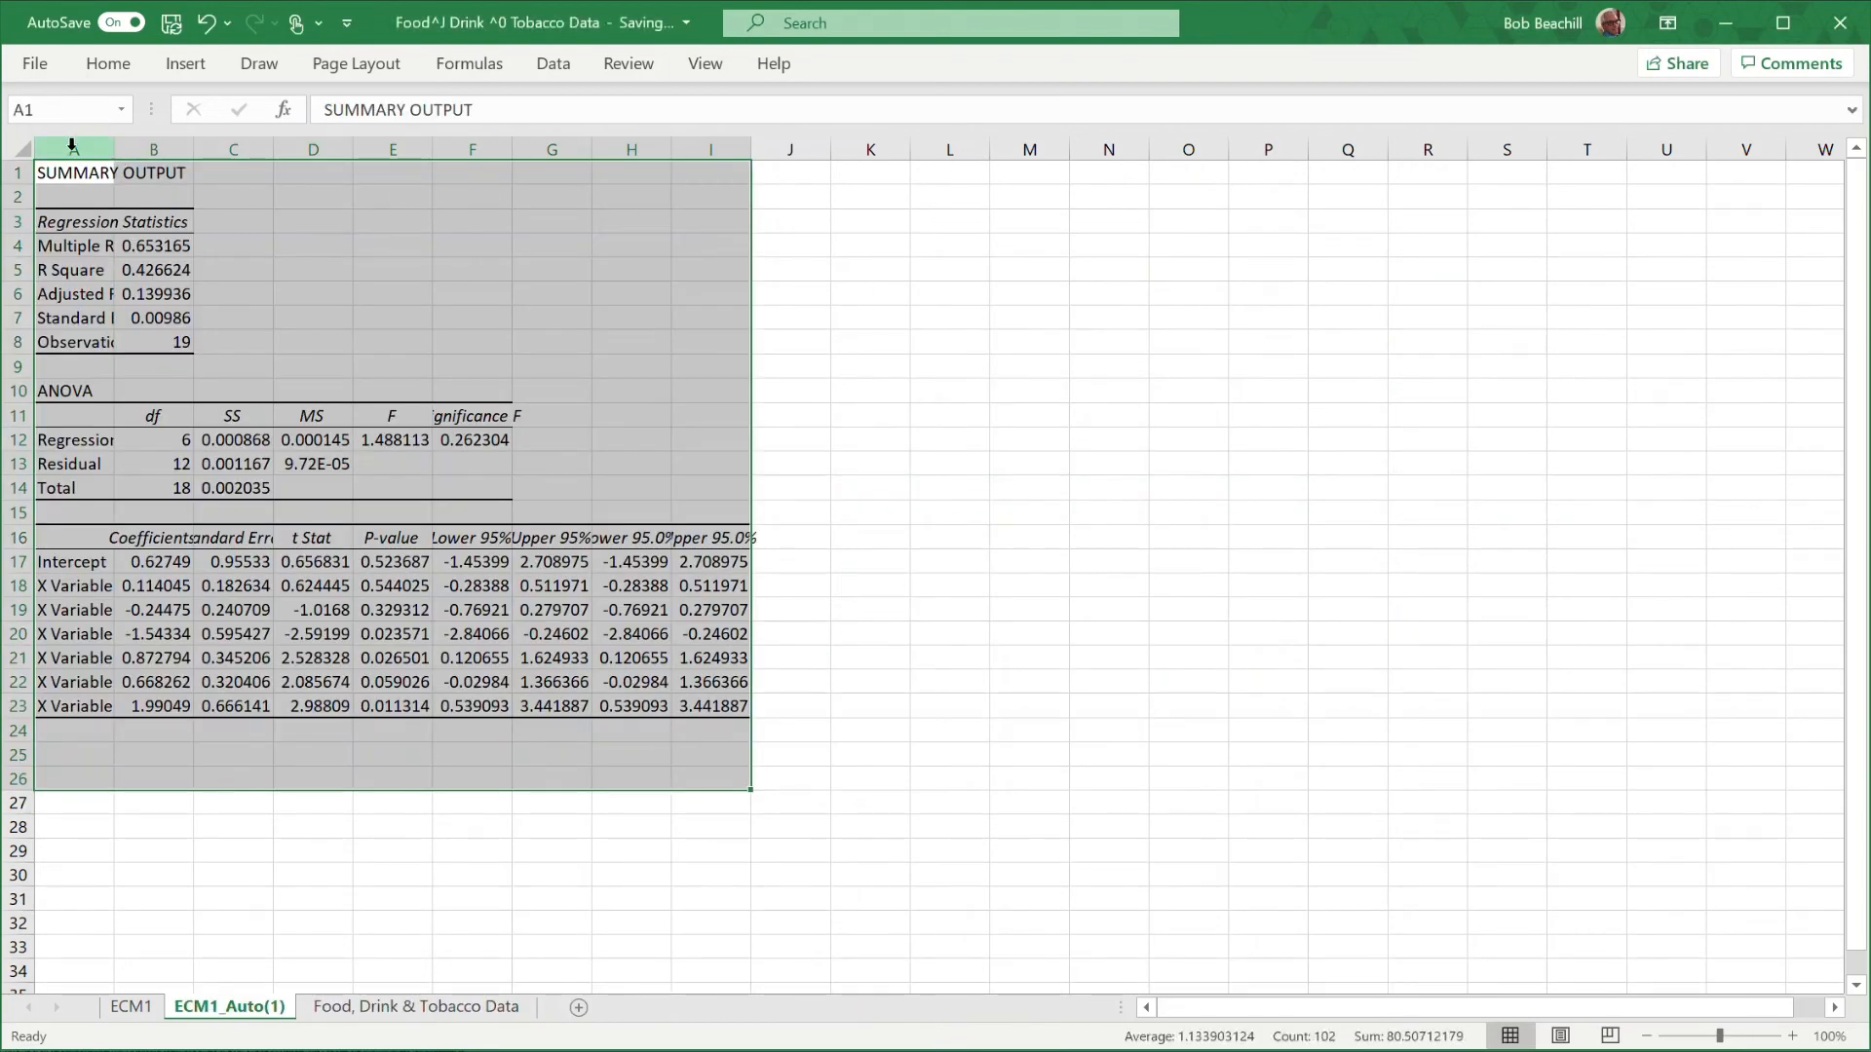
# Auto-fit columns A to I of the regression output and check the t Stat of X Variable 6.
pyautogui.moveTo(71, 144); pyautogui.dragTo(672, 149)
pyautogui.doubleClick(672, 149)
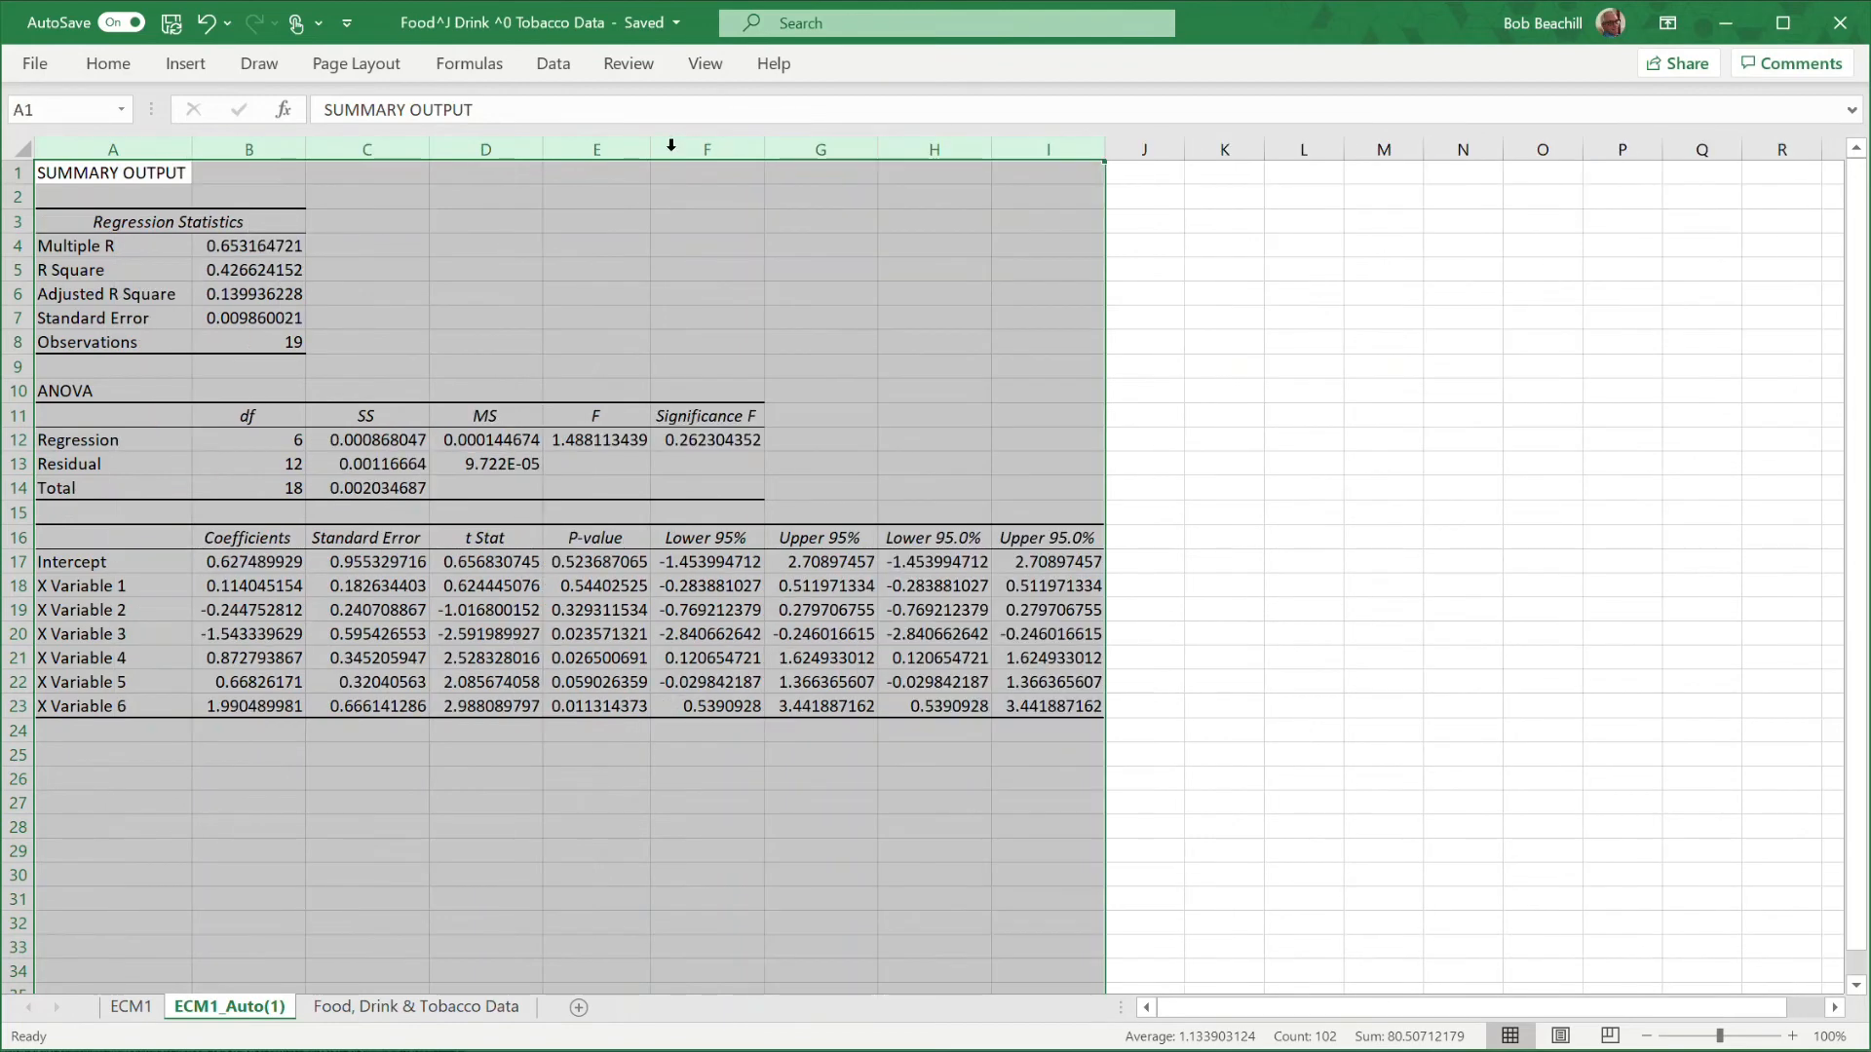
pyautogui.click(1228, 514)
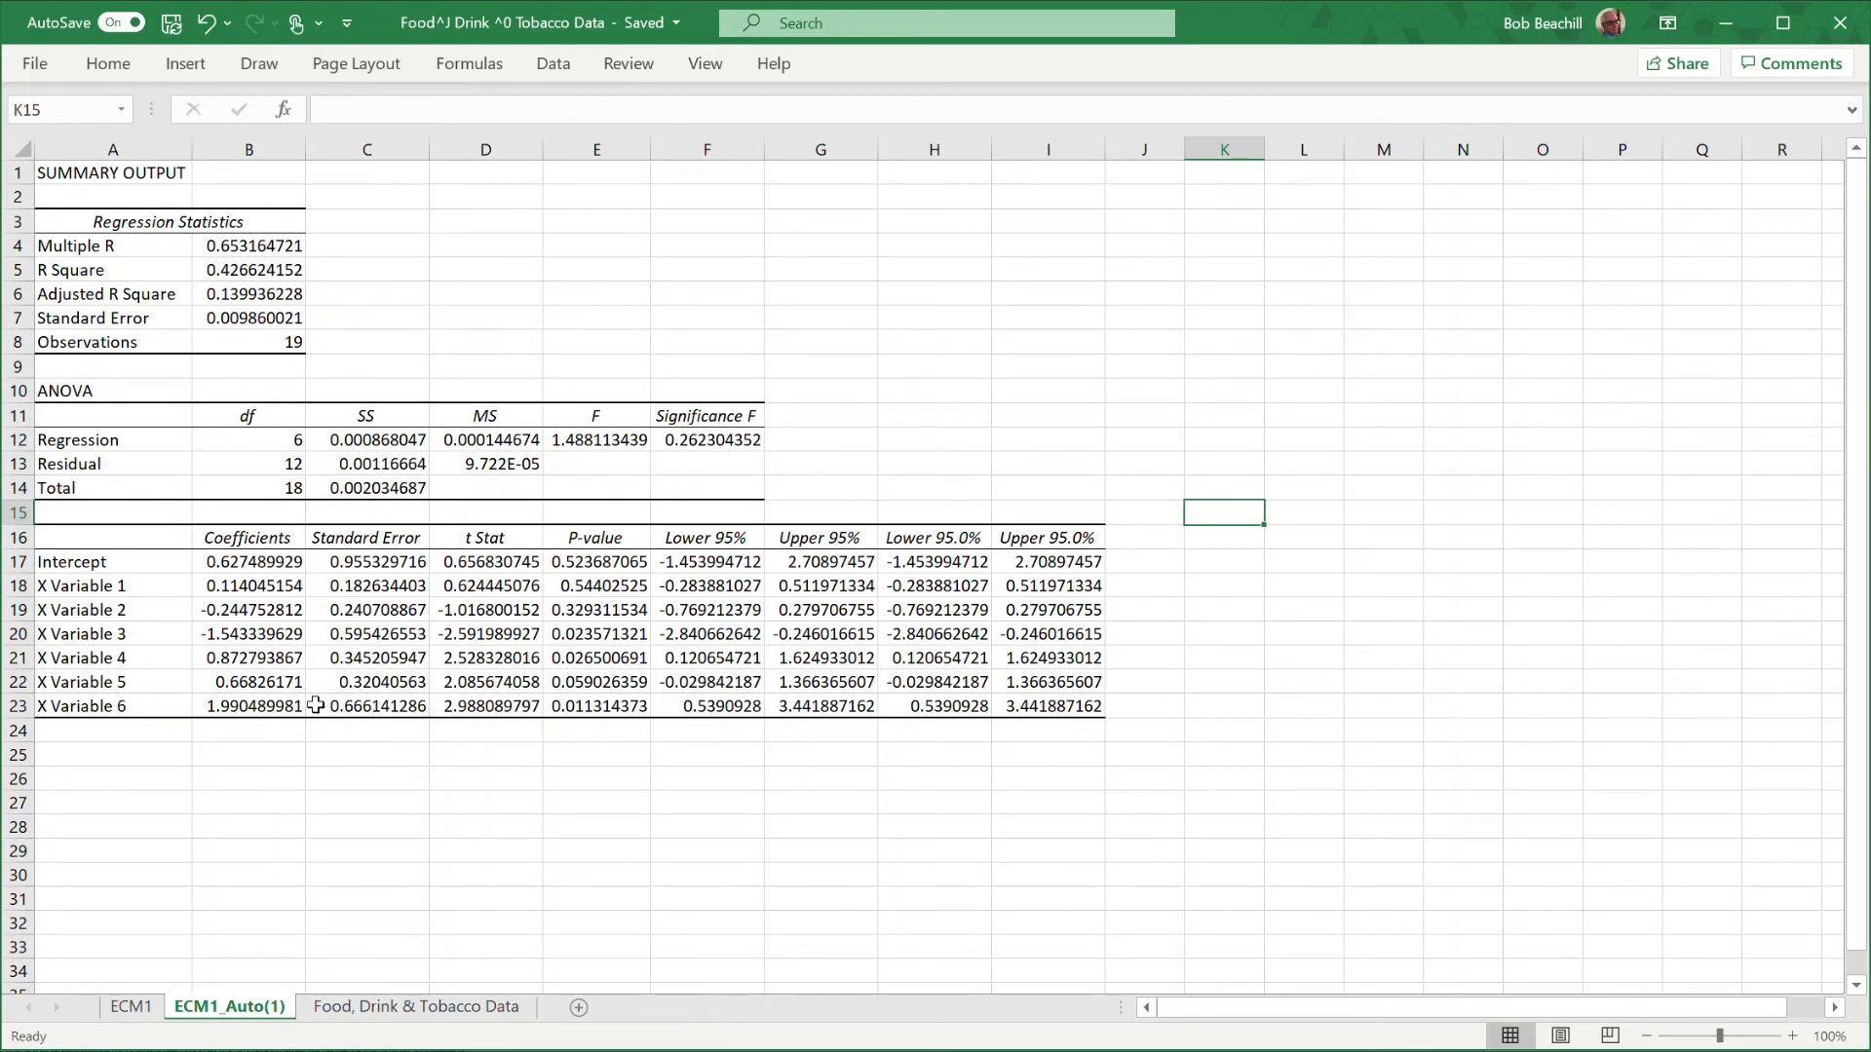
pyautogui.click(504, 707)
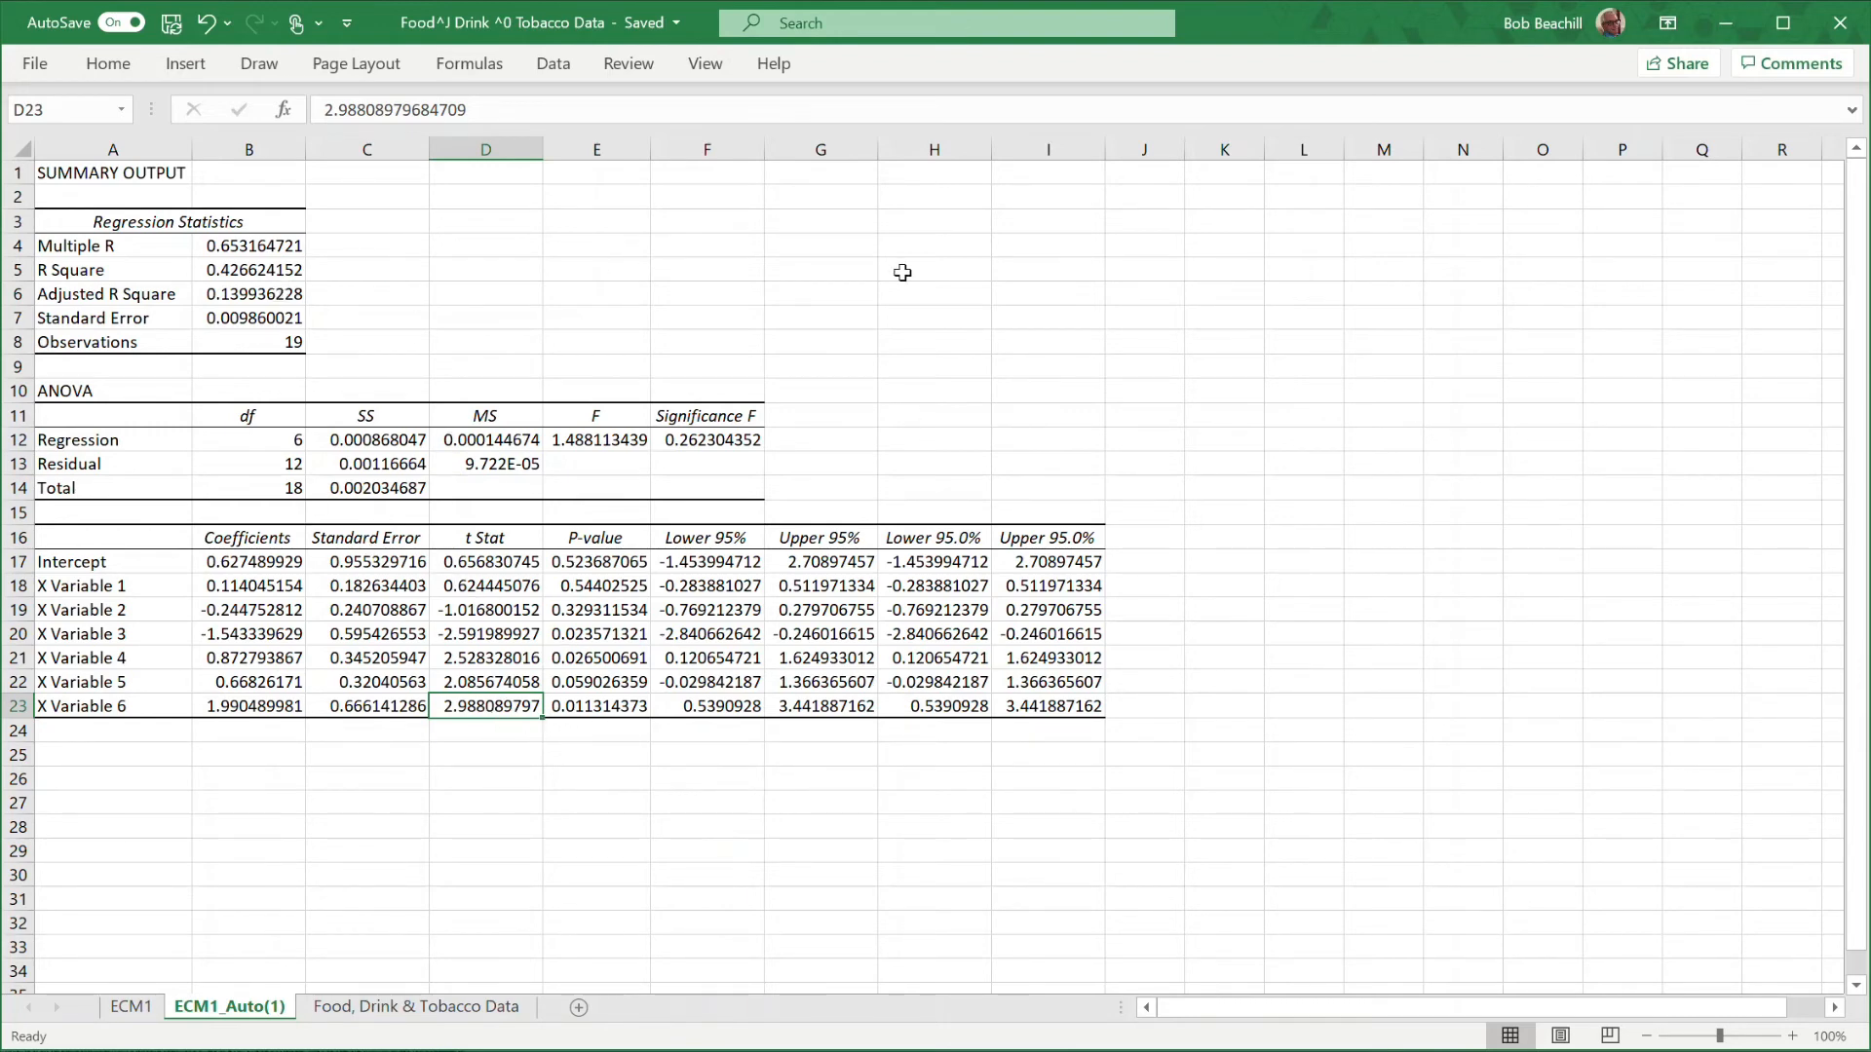
# Label J3 "chi-sq(1)" and calculate the test statistic in K3 as observations times R Square, =B8*B5.
pyautogui.click(1137, 222)
pyautogui.write('chi-sq(1')
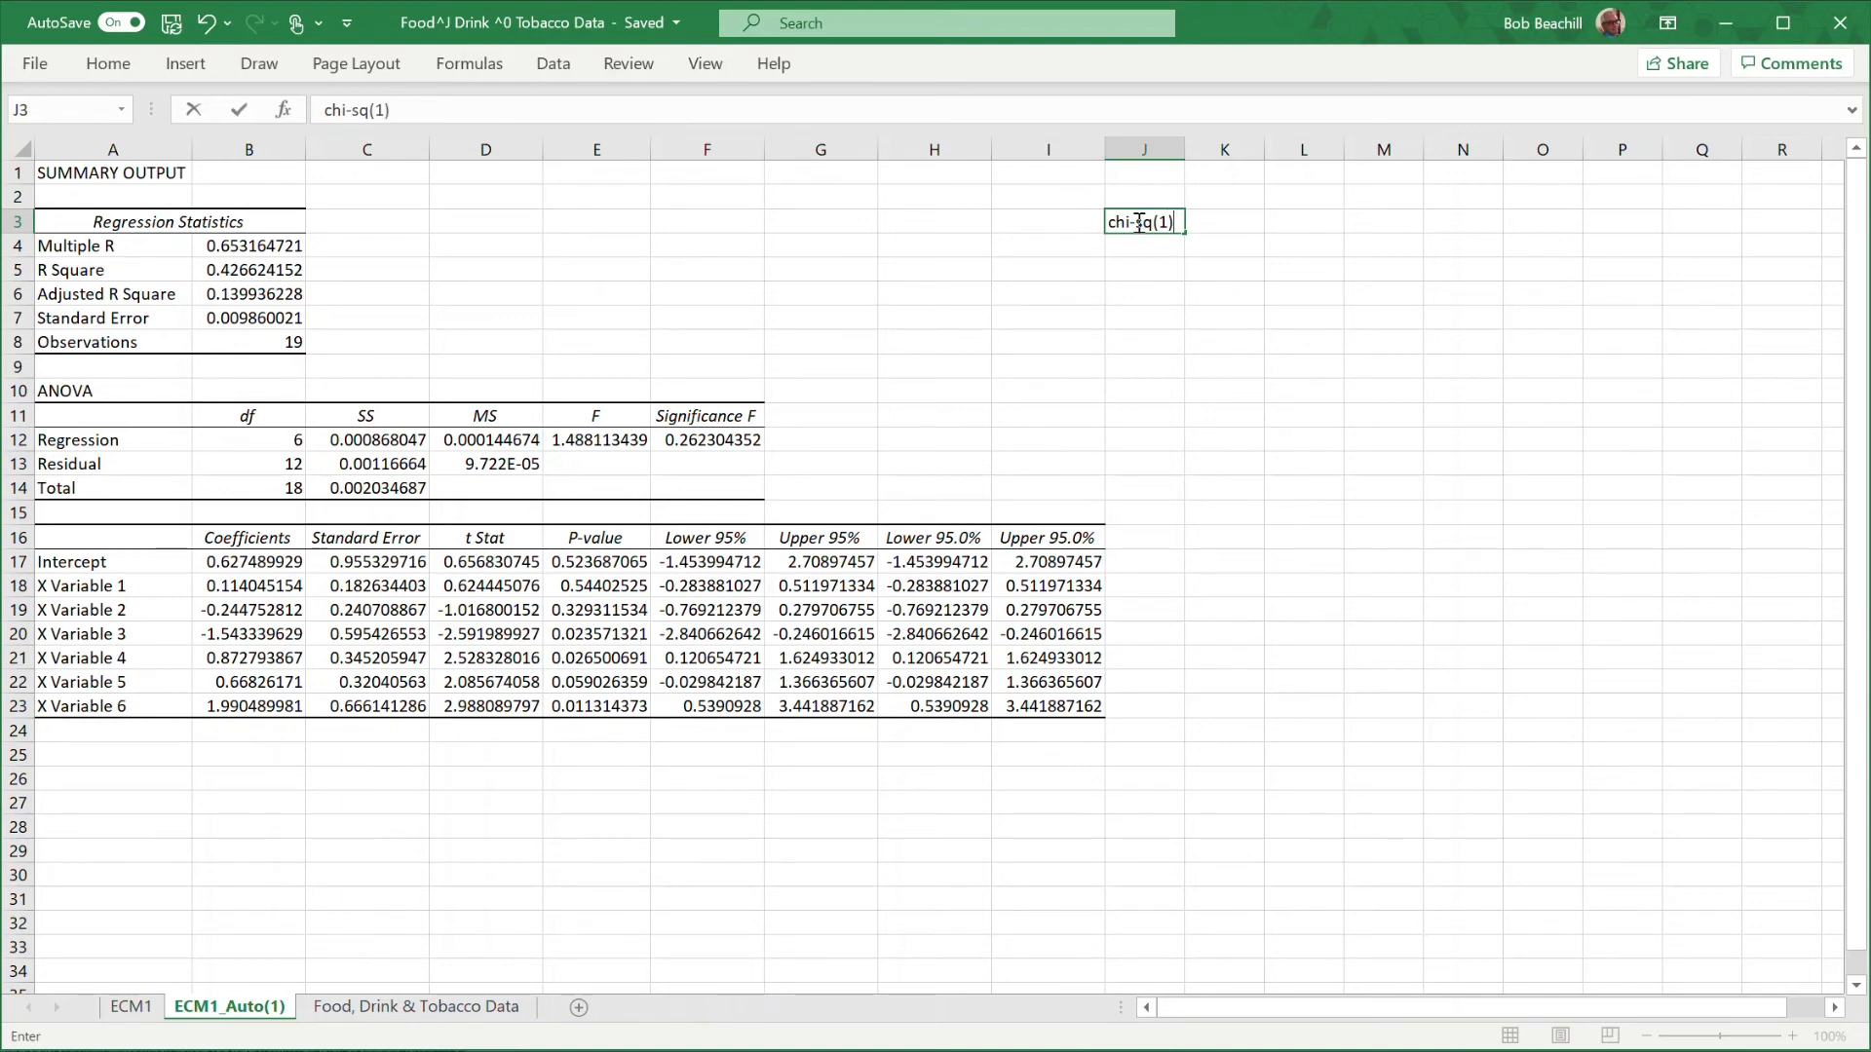
pyautogui.press('Tab')
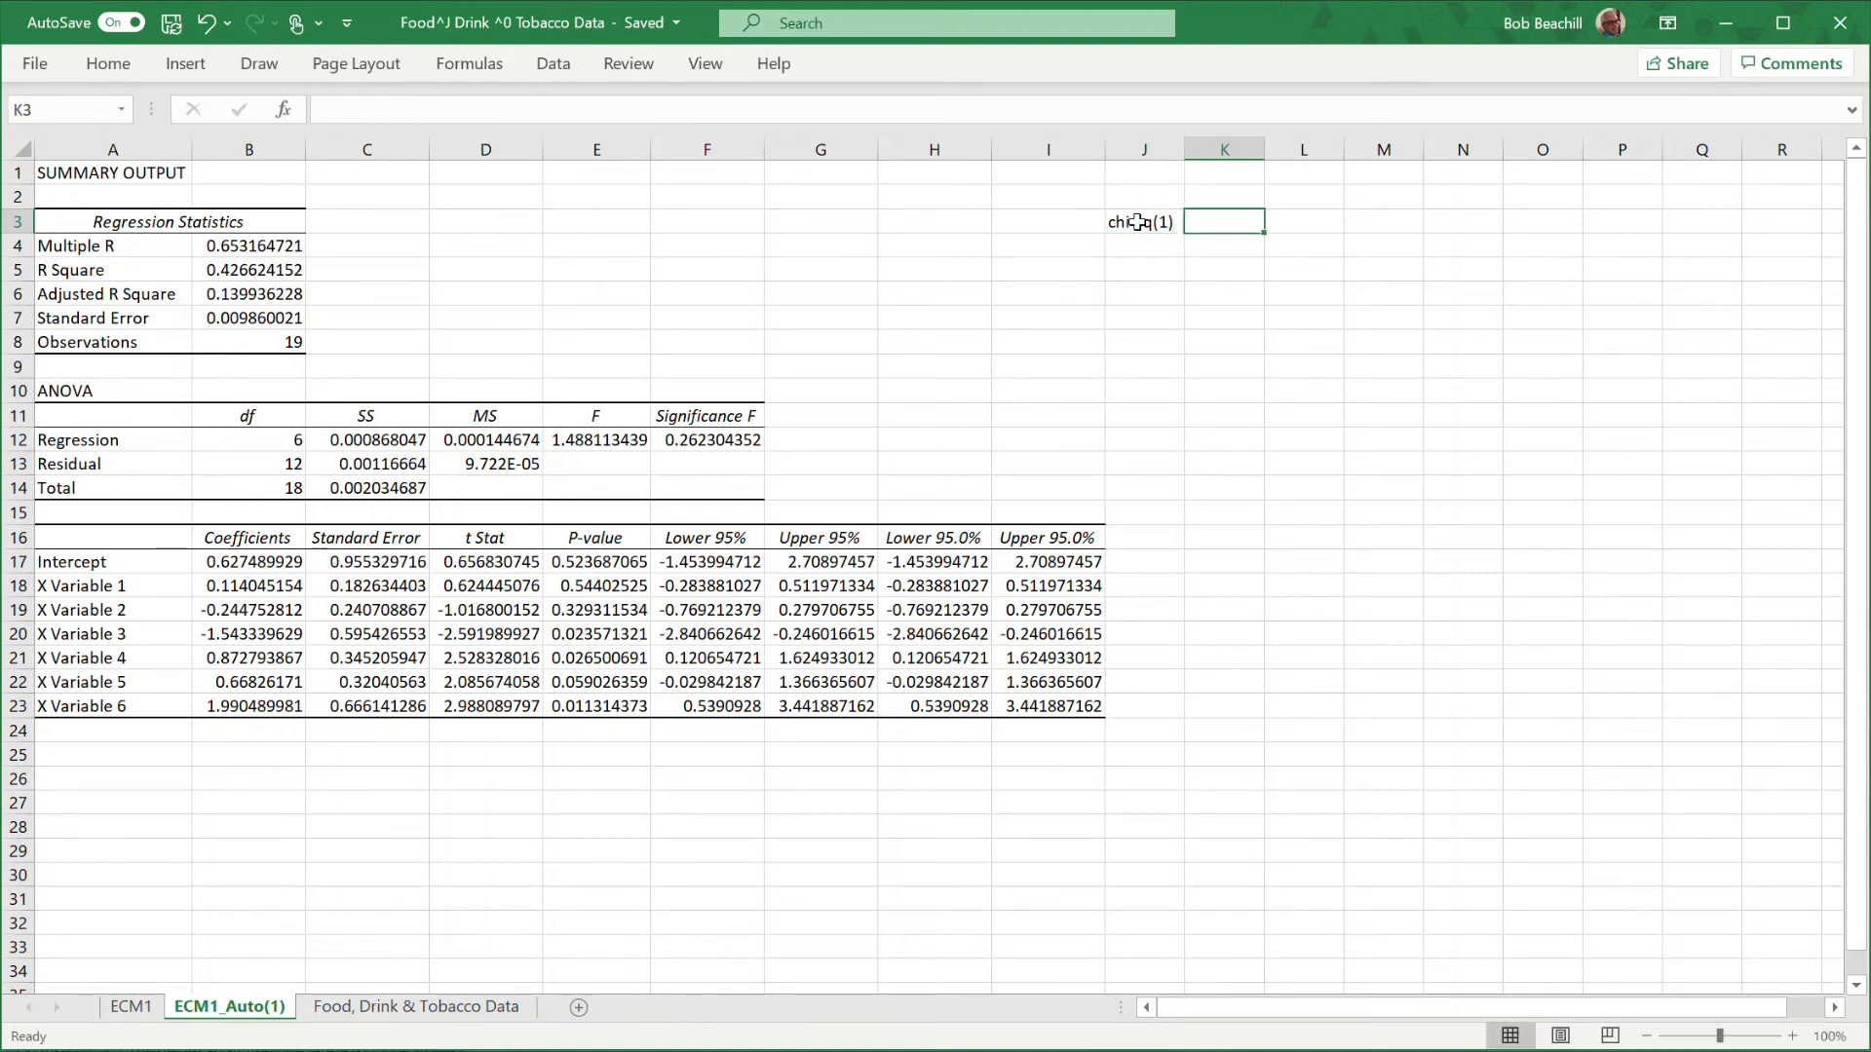
pyautogui.write('=')
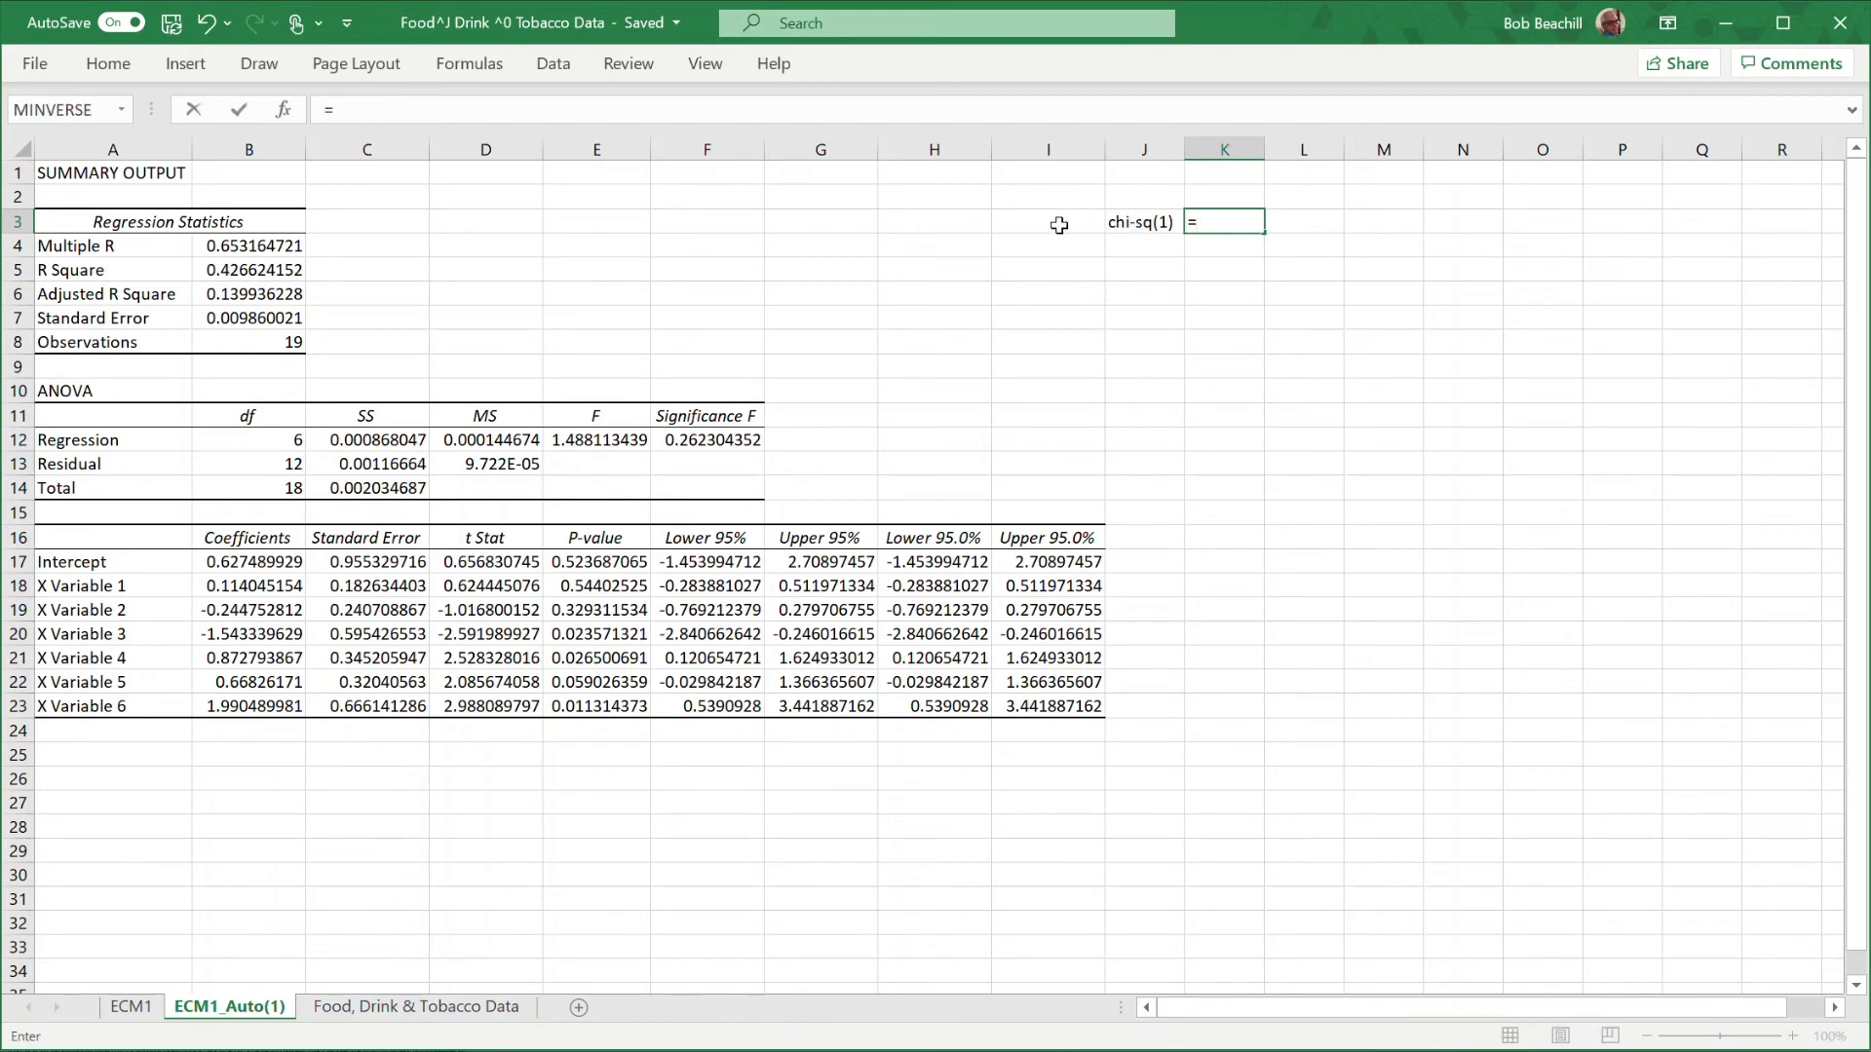
pyautogui.click(264, 337)
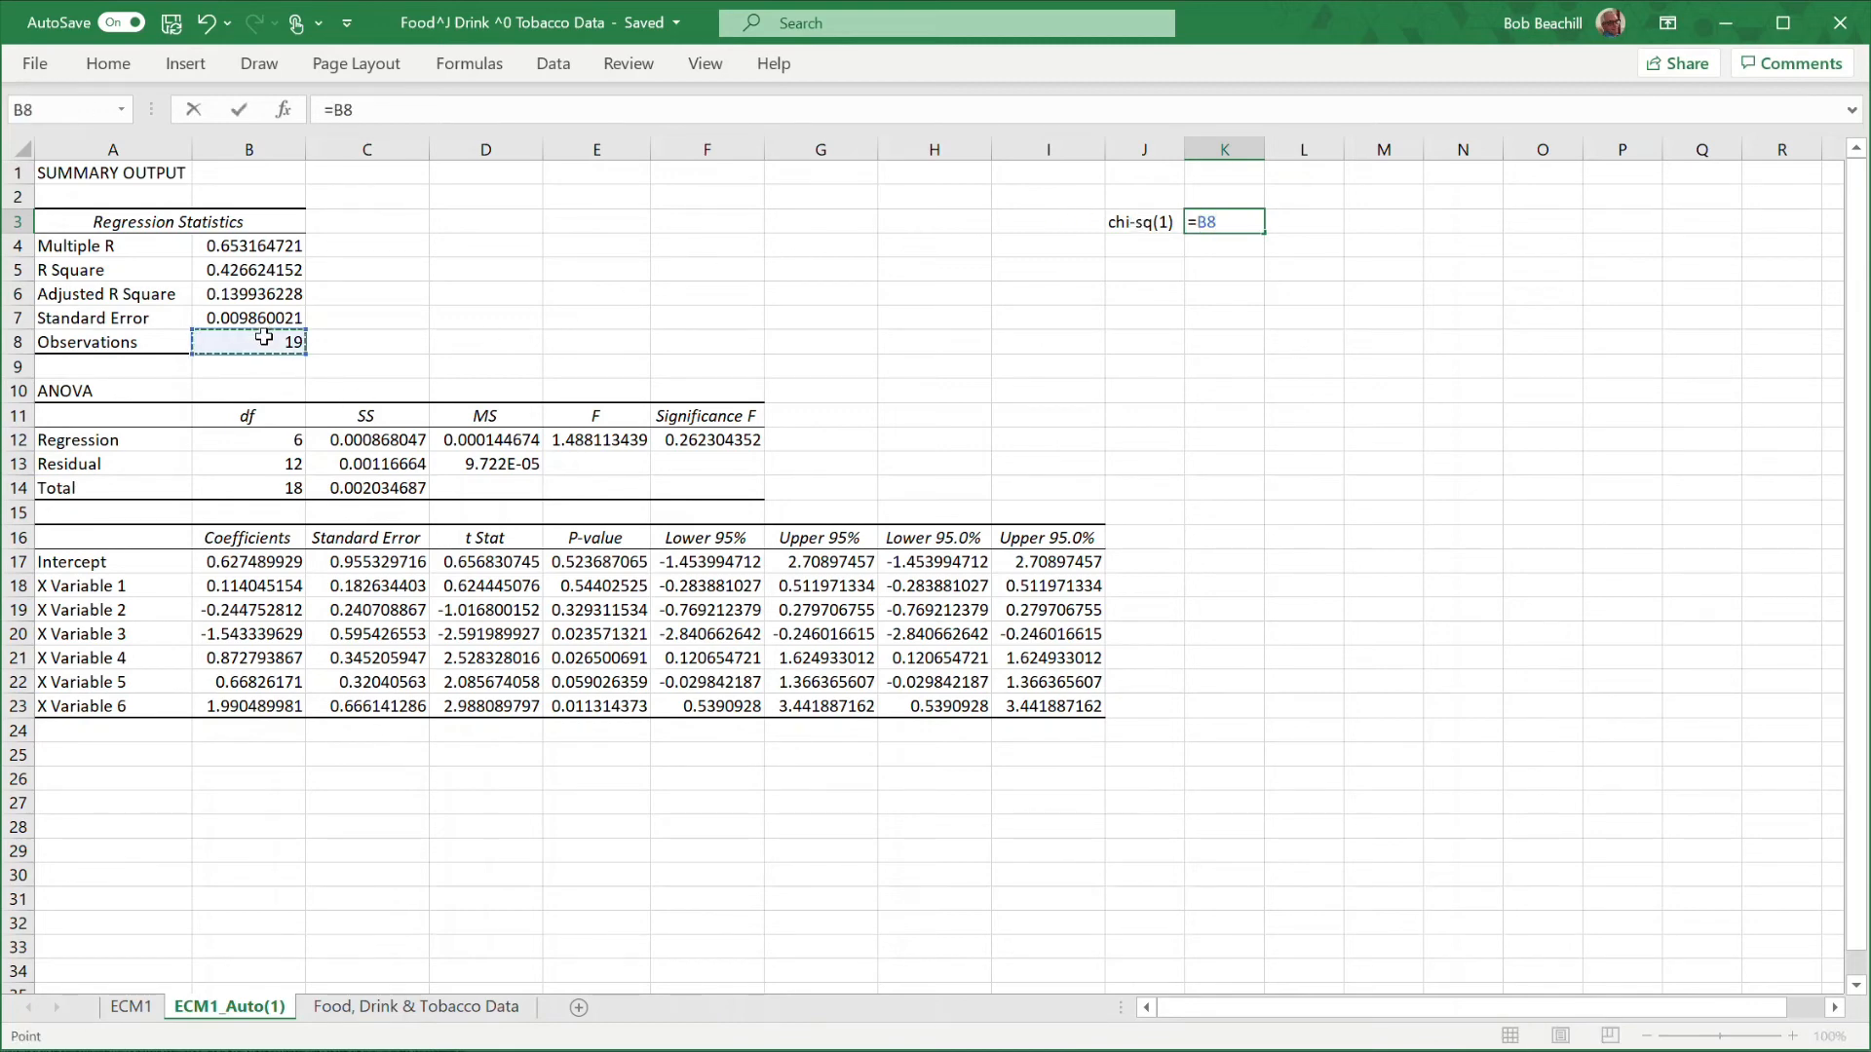
pyautogui.write('*')
pyautogui.click(243, 269)
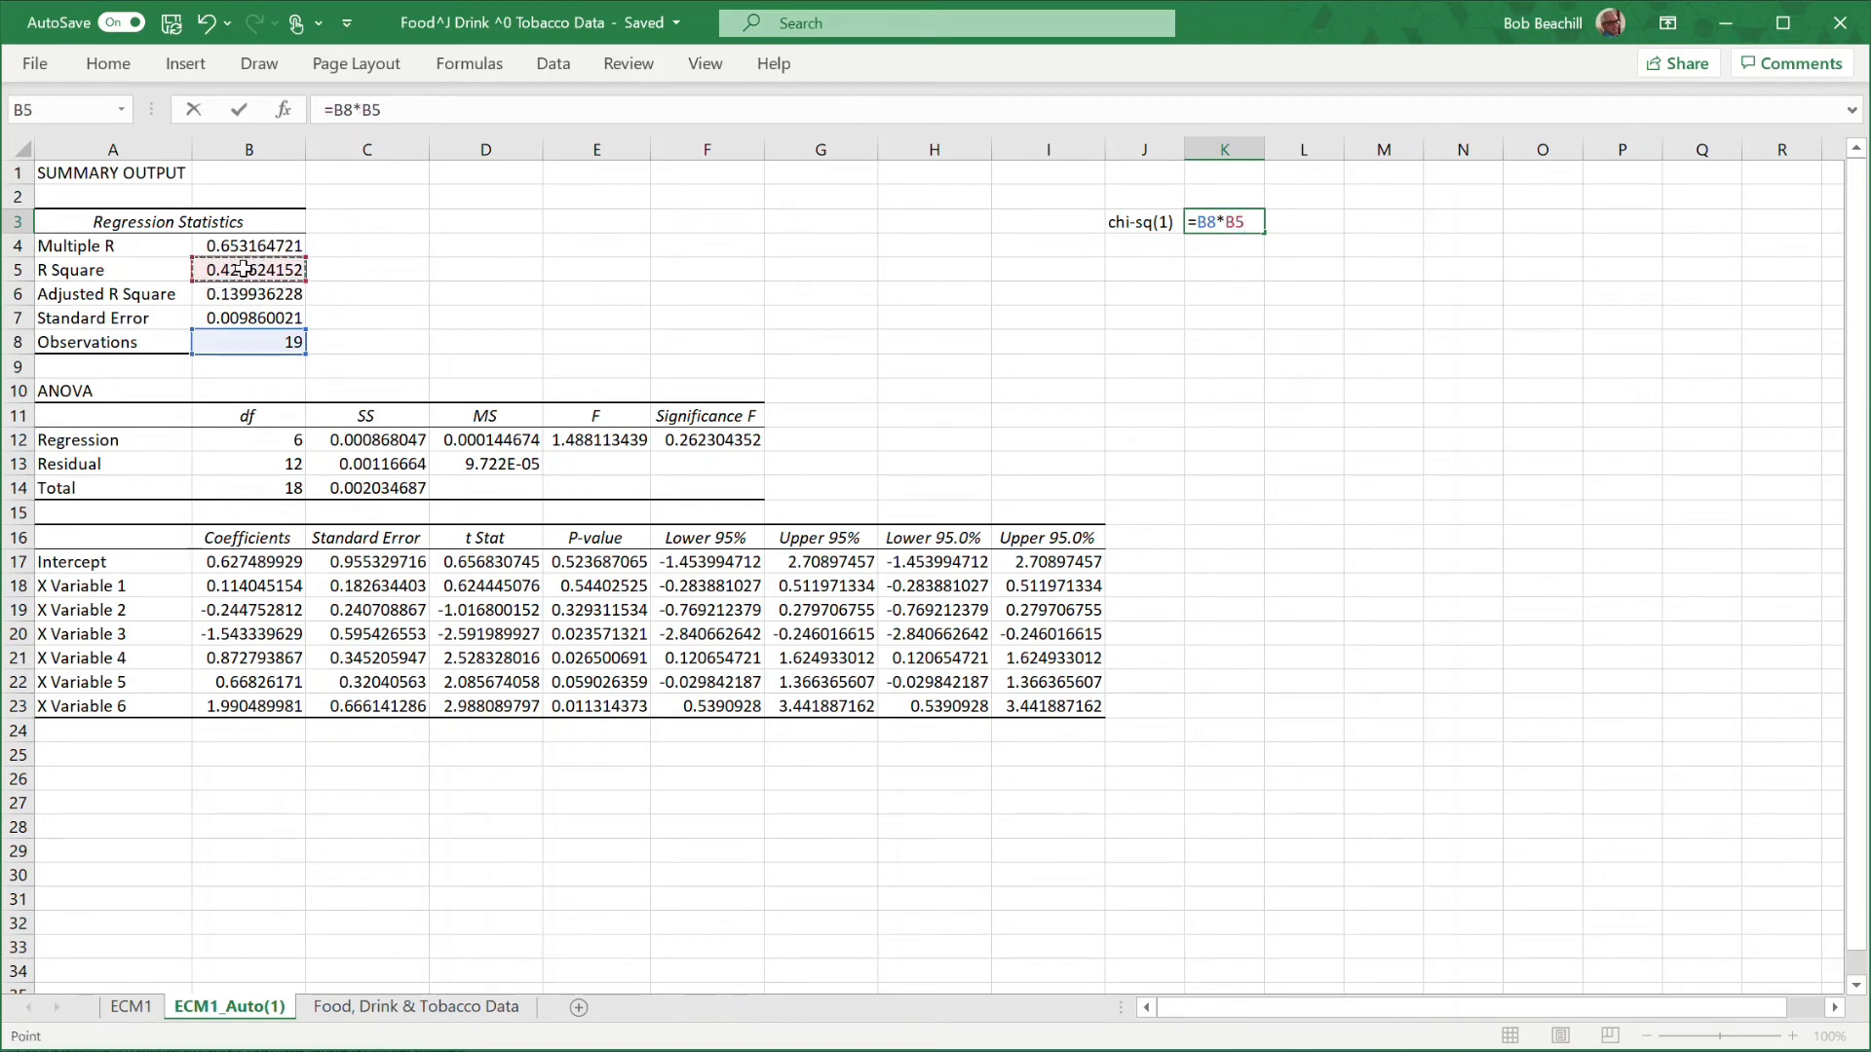
pyautogui.press('Return')
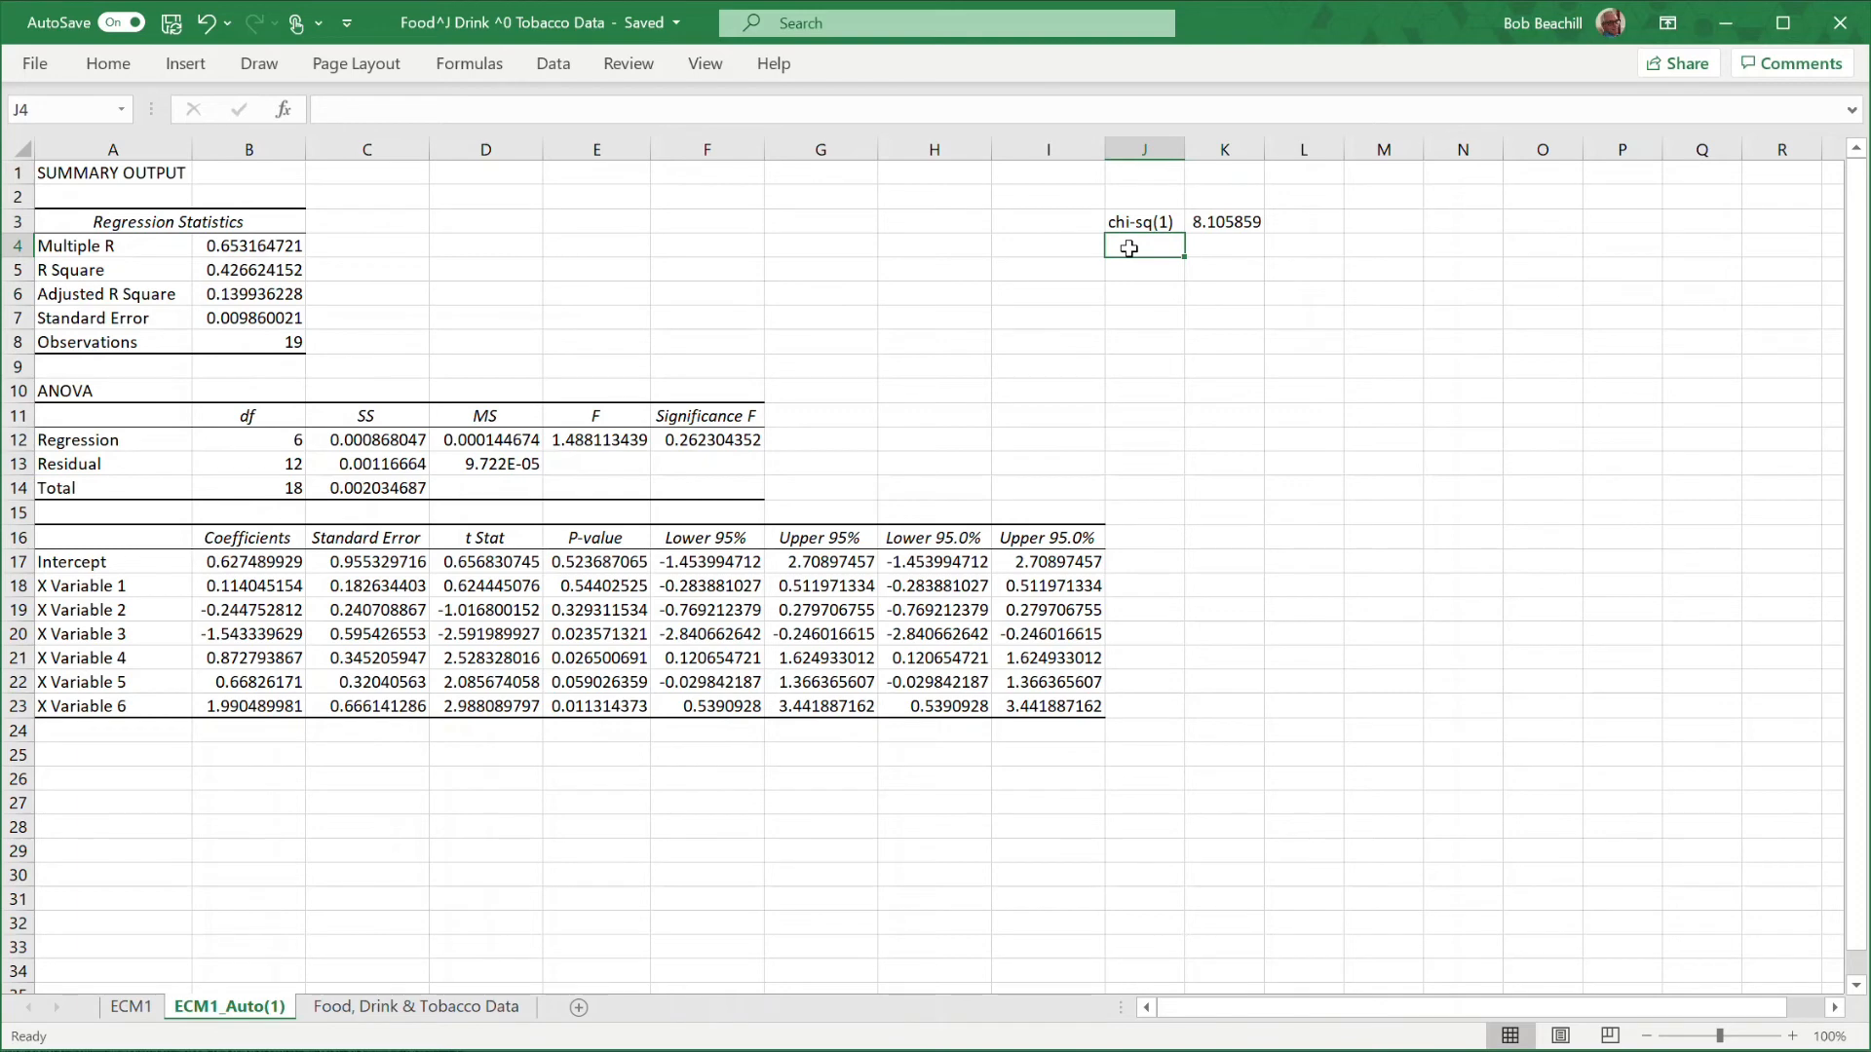
# Label J4 "p-value" and calculate the right-tailed chi-square probability in K4 with =CHISQ.DIST.RT(K3,1).
pyautogui.write('p-value')
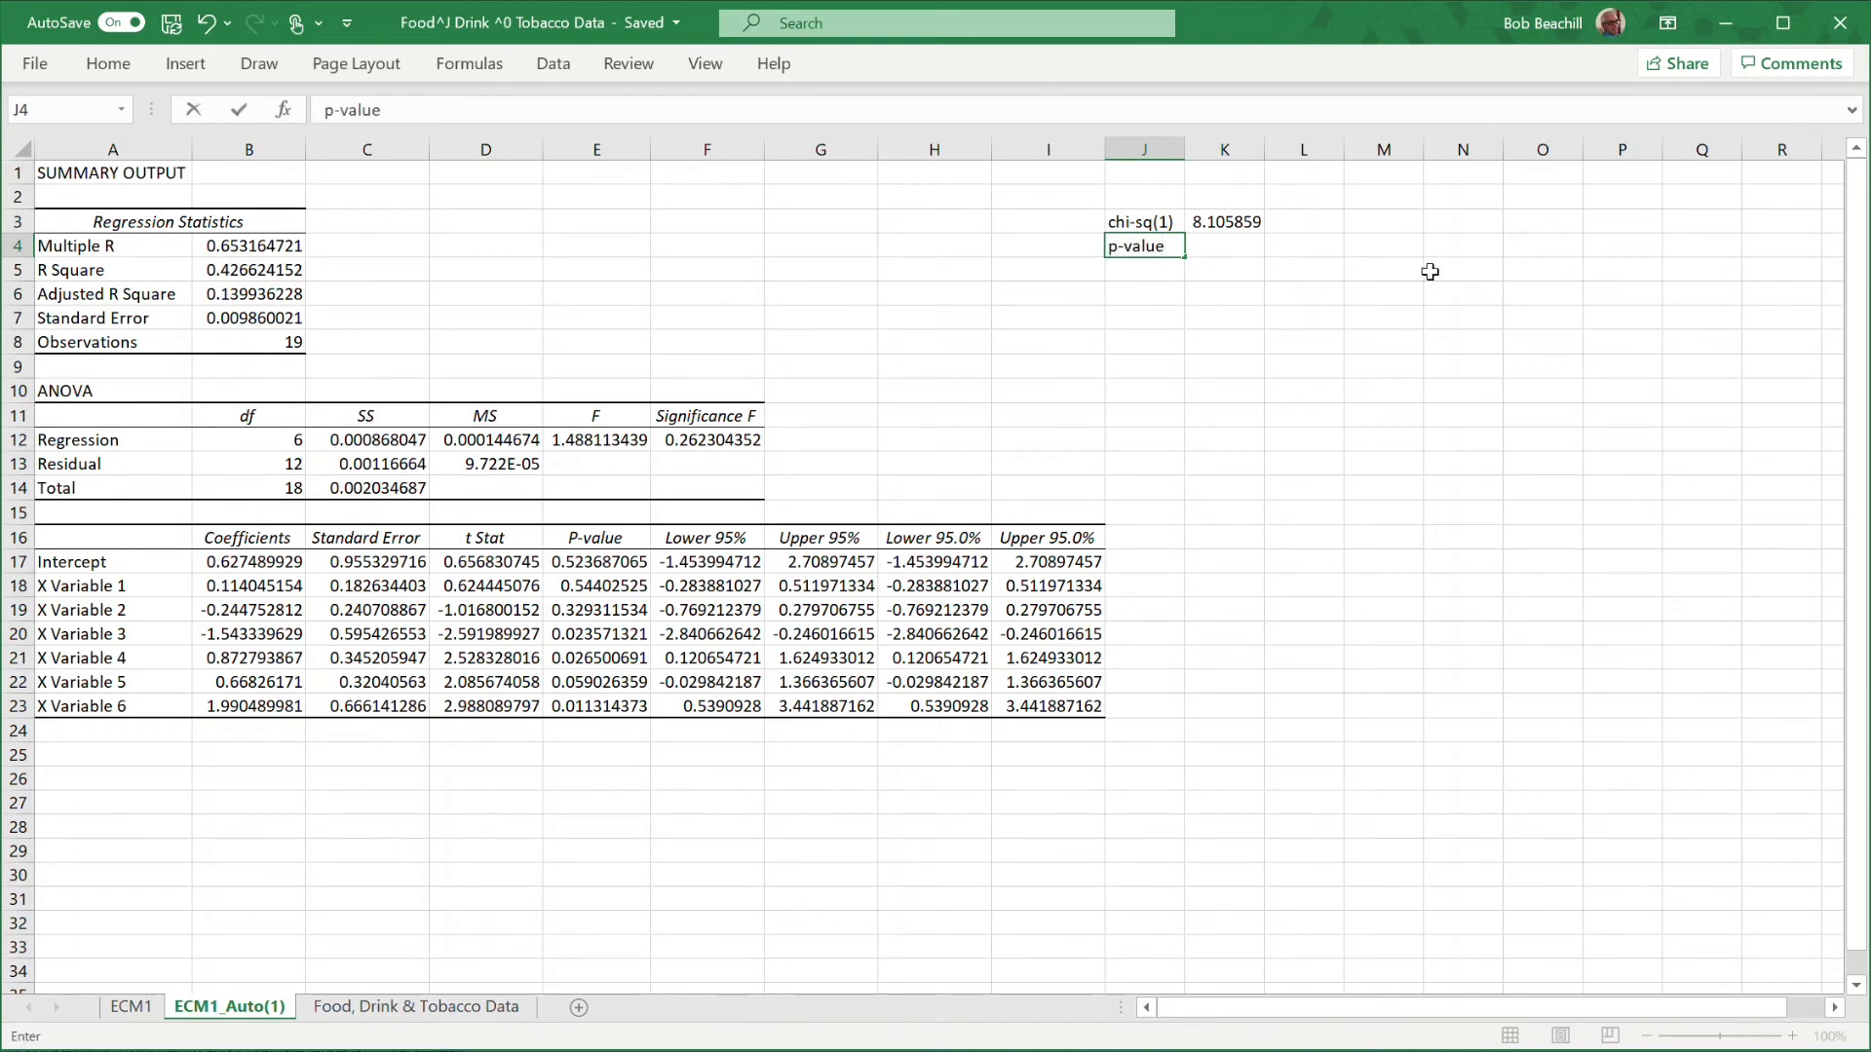
pyautogui.click(1230, 246)
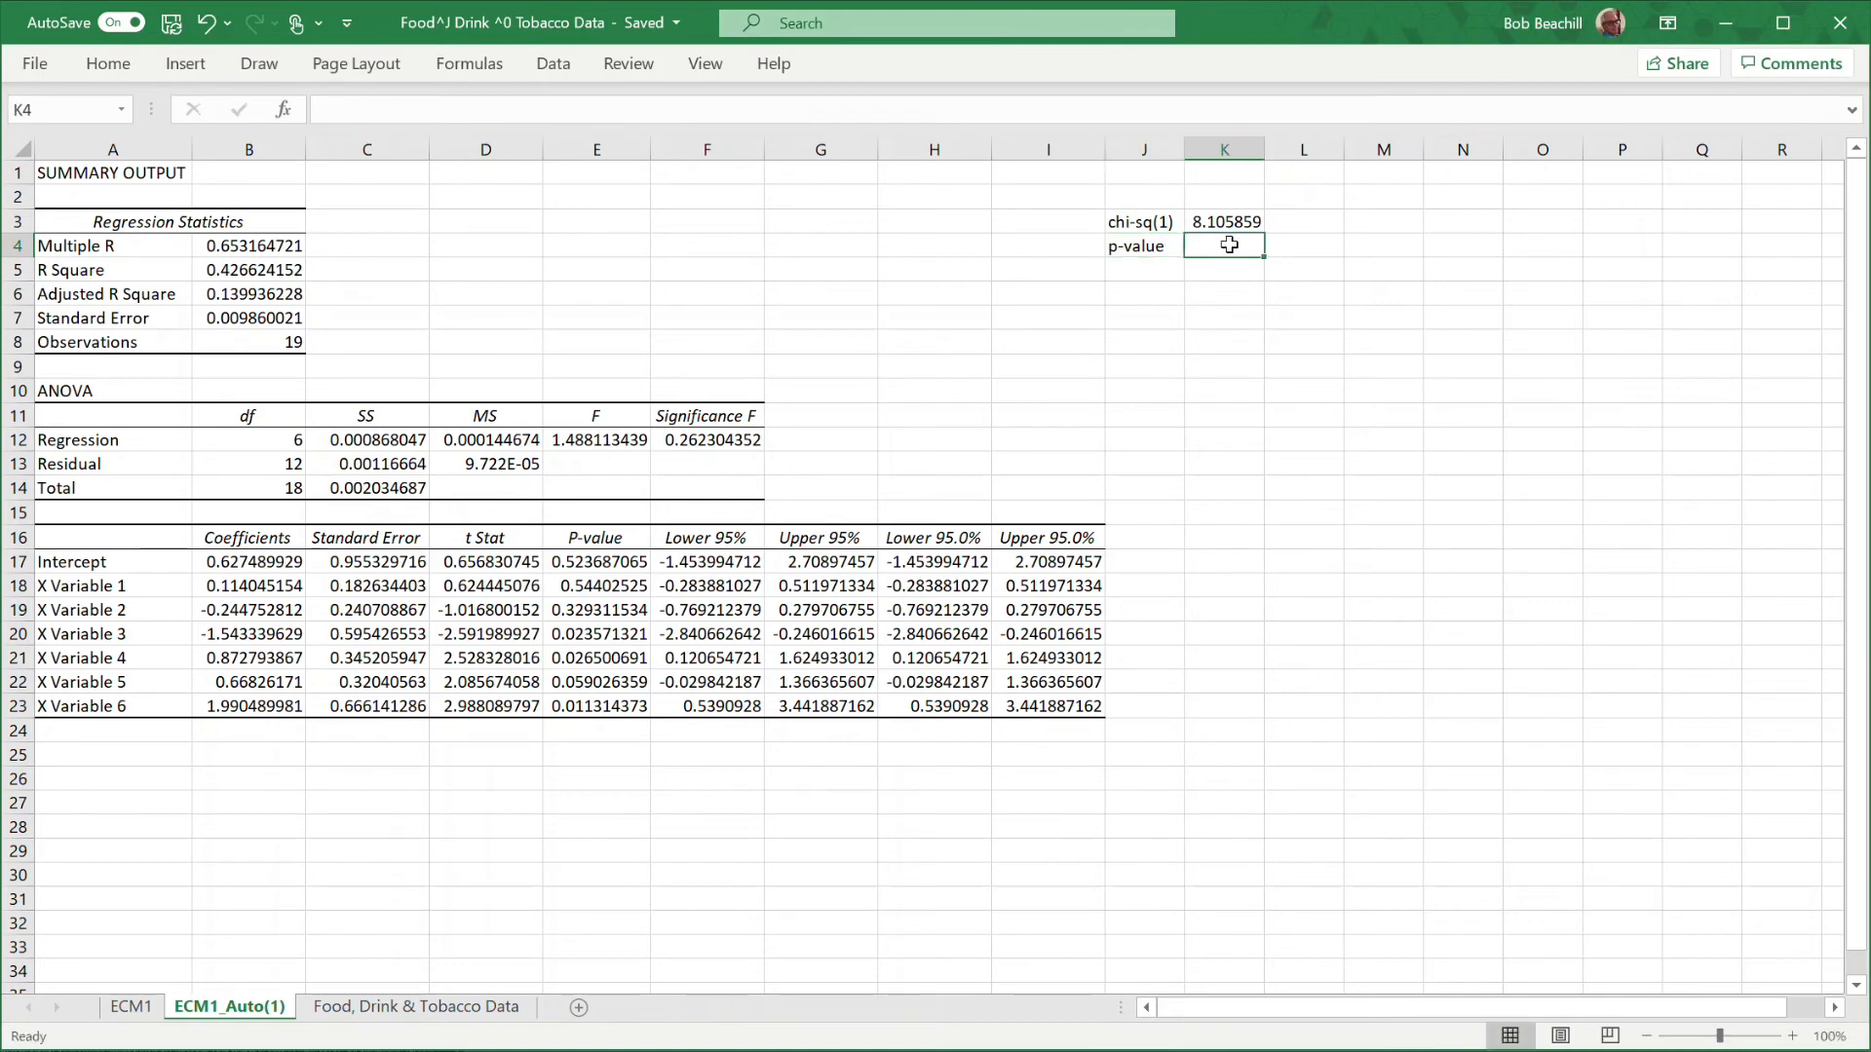
pyautogui.write('=chi')
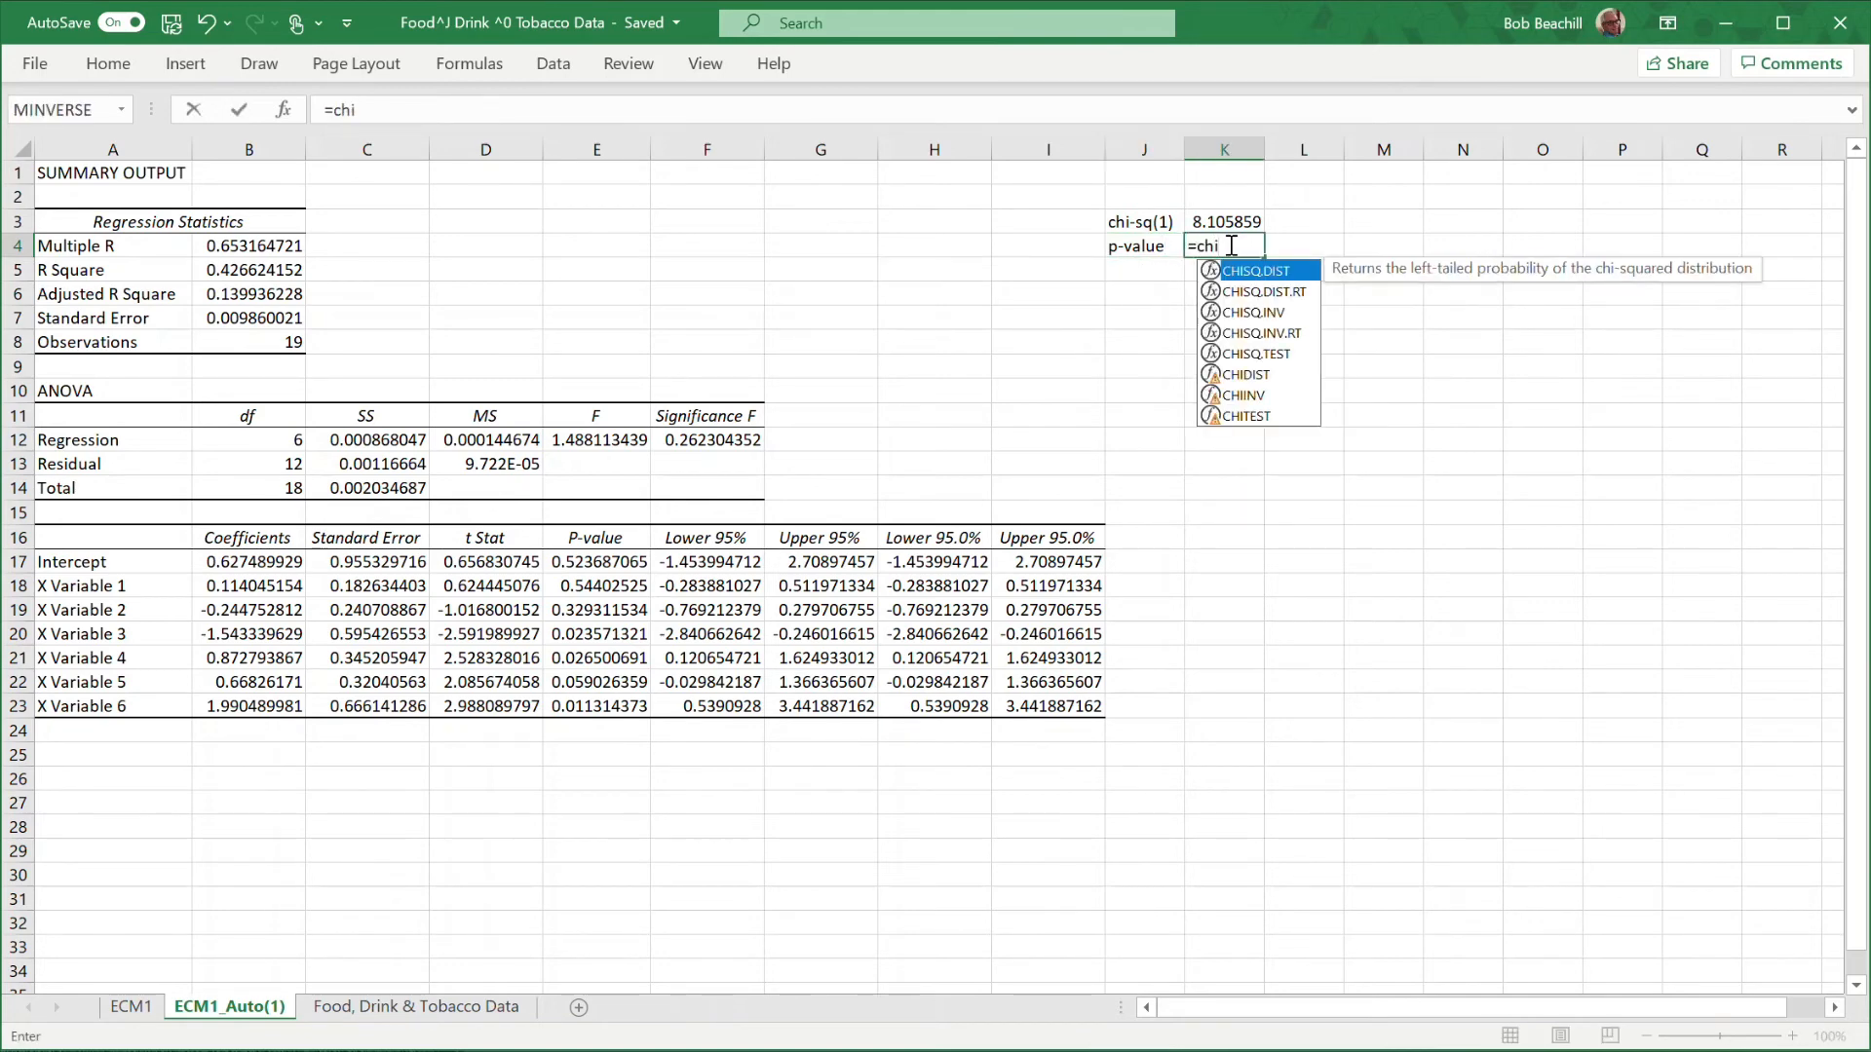
pyautogui.click(1268, 293)
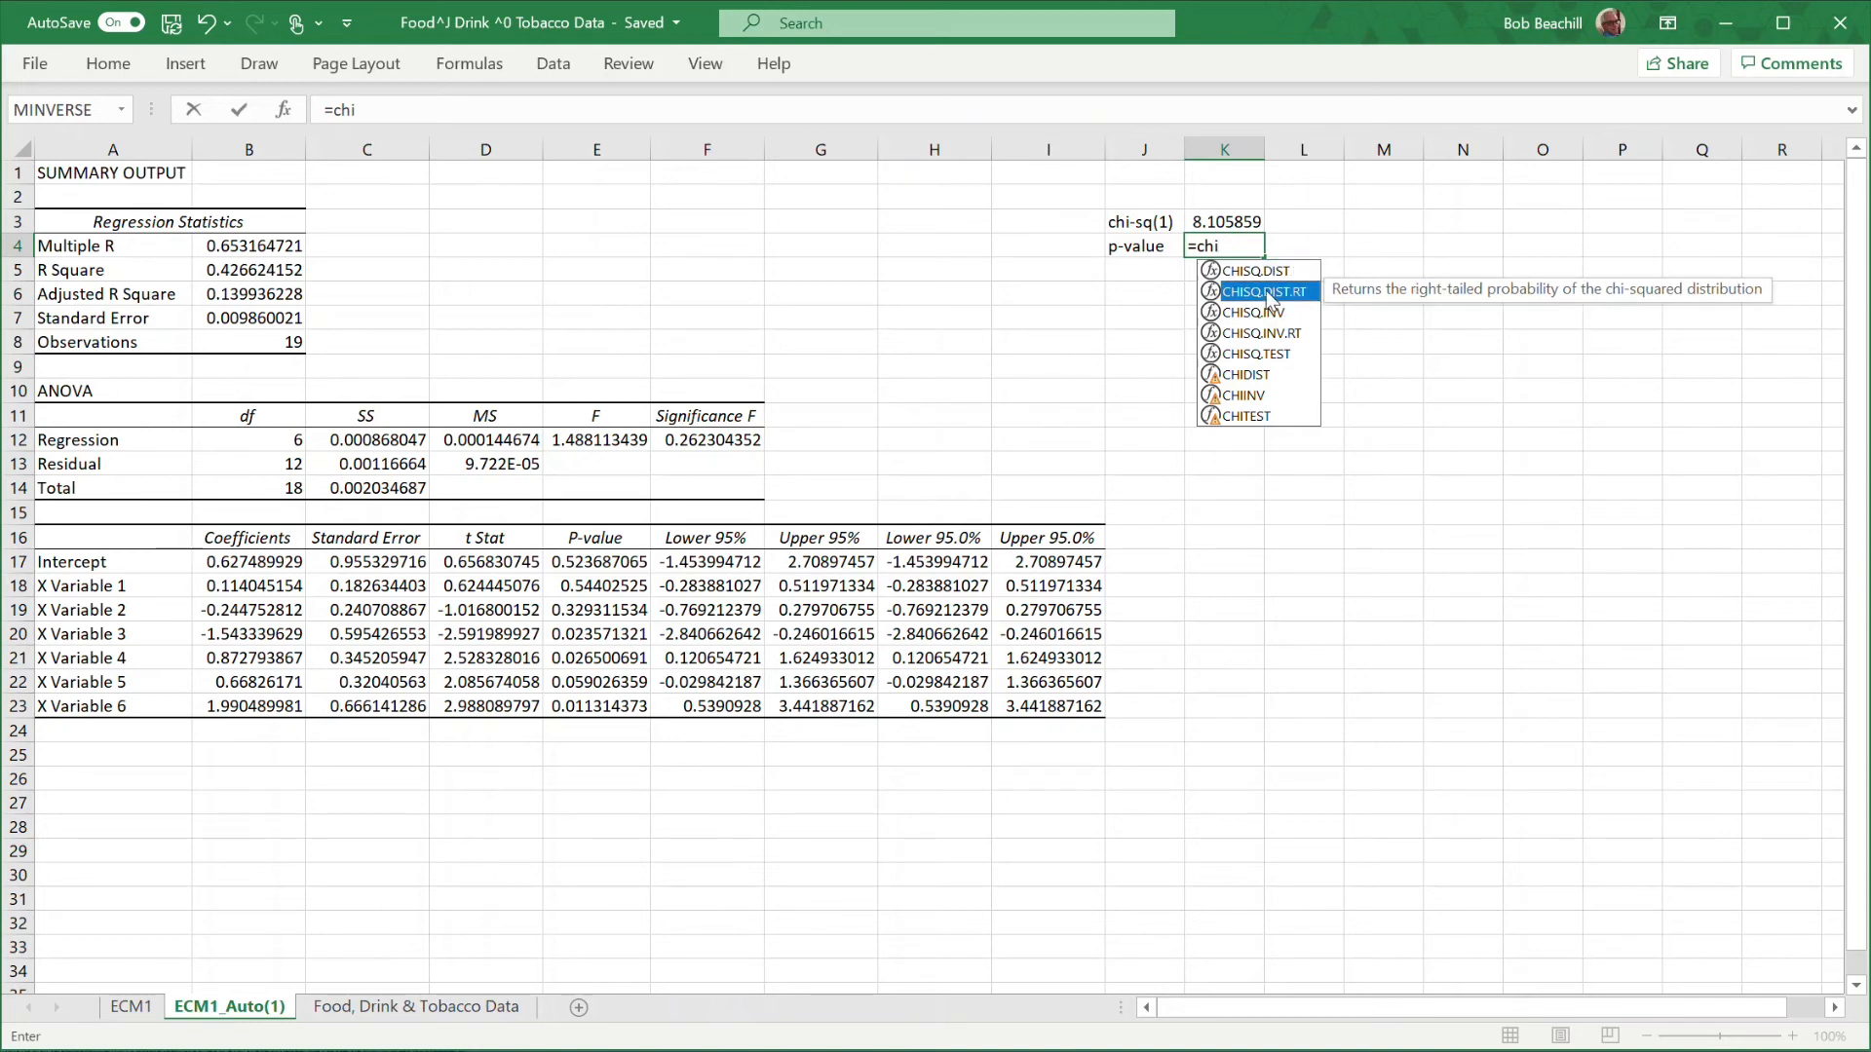
pyautogui.doubleClick(1268, 293)
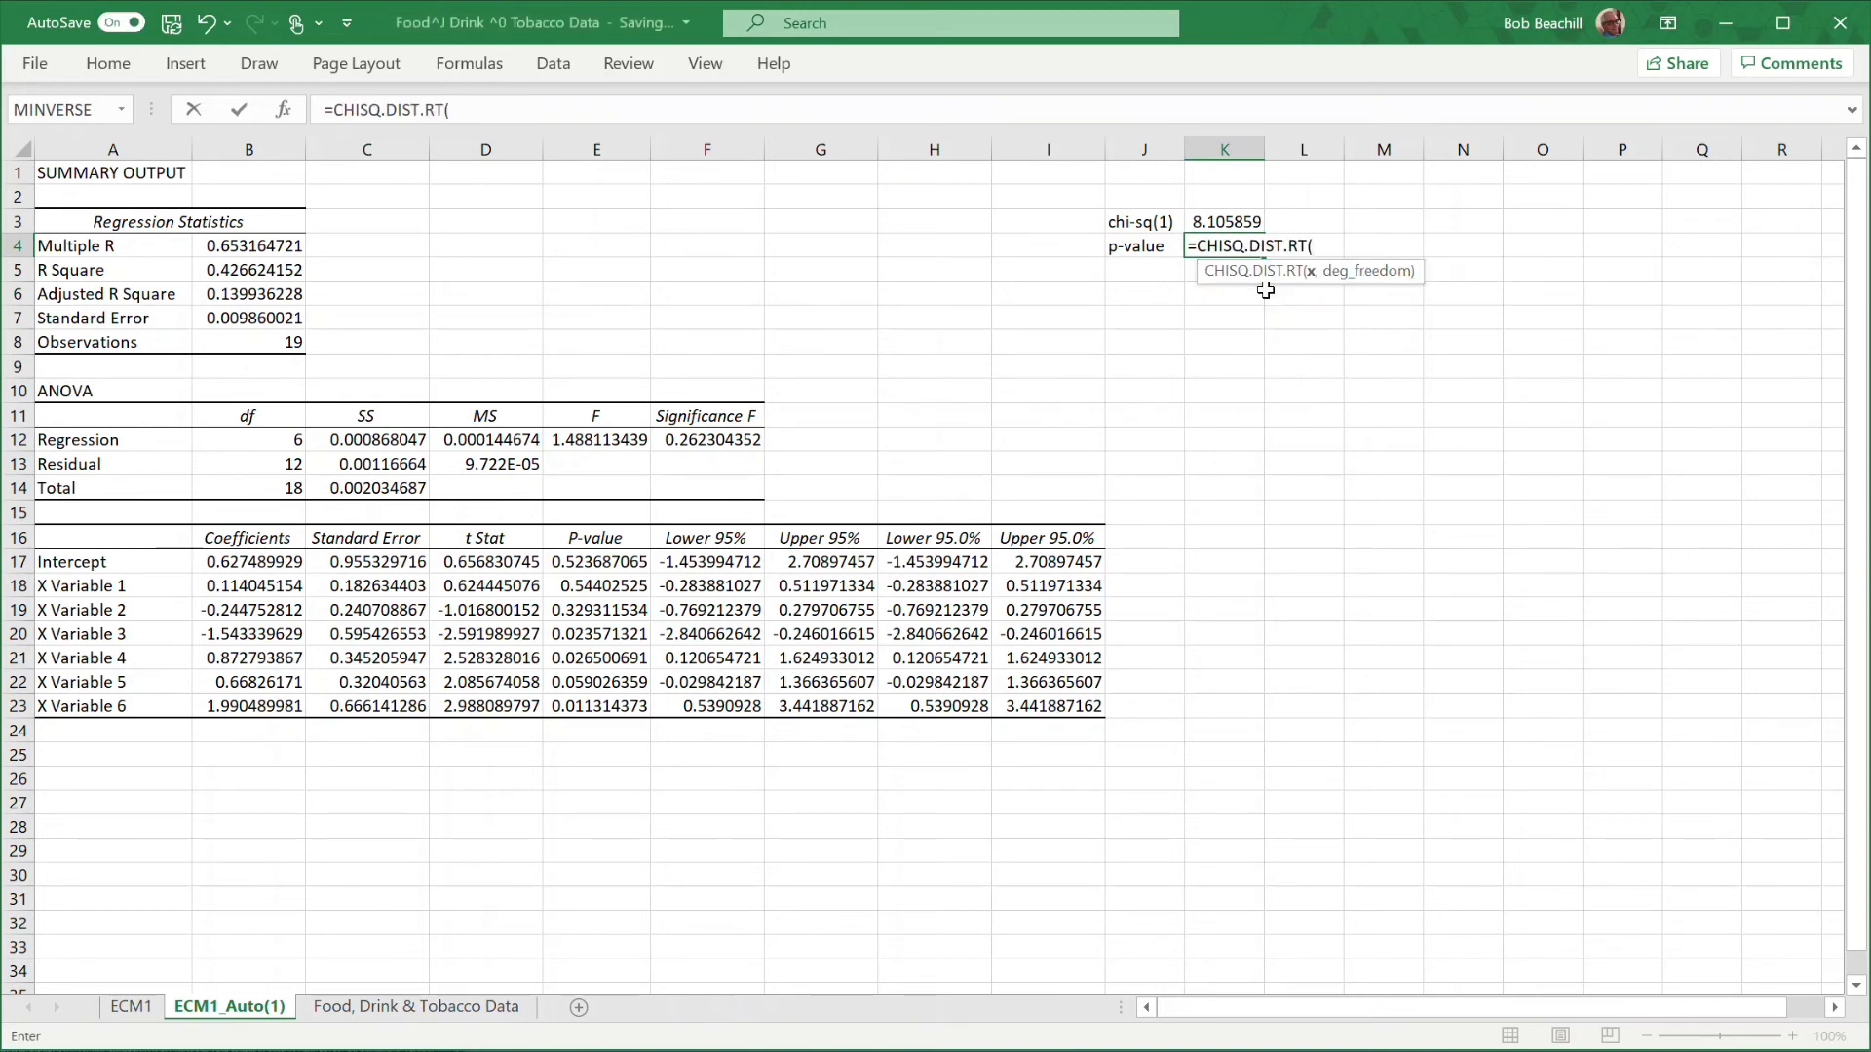
pyautogui.click(1230, 221)
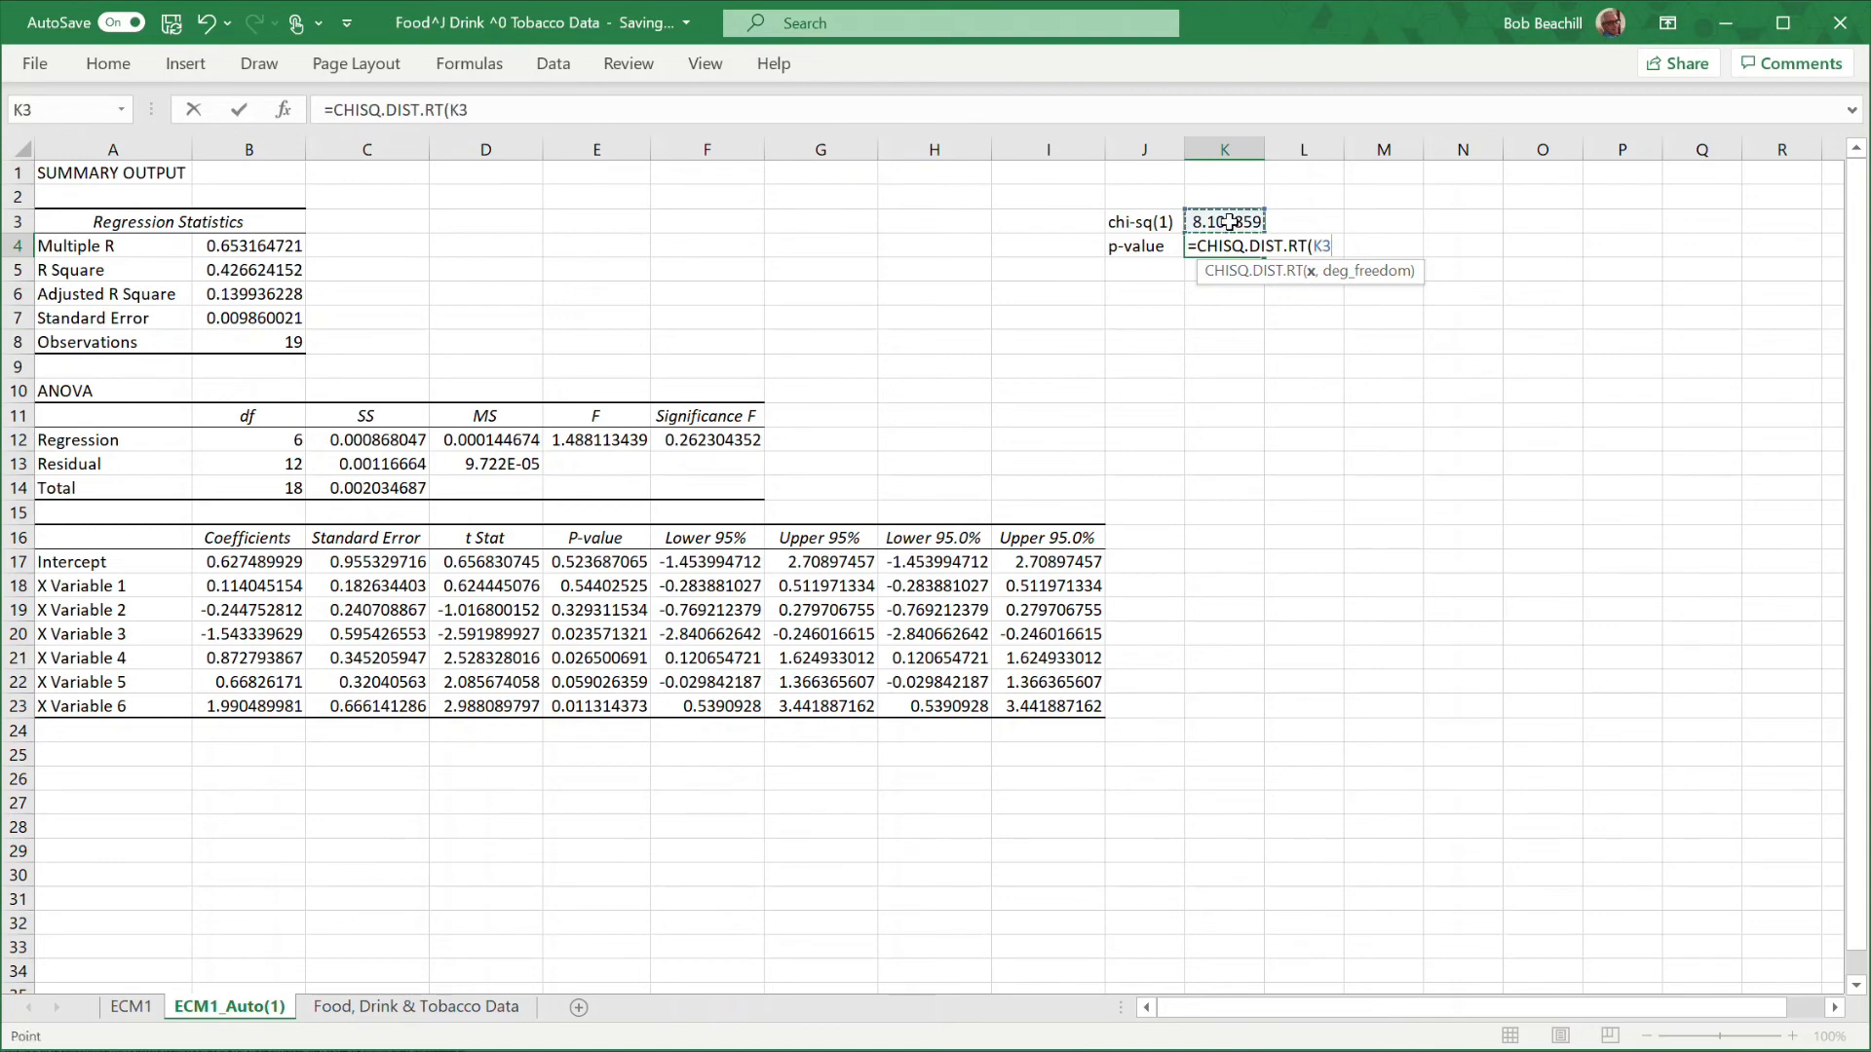
pyautogui.write(',1)')
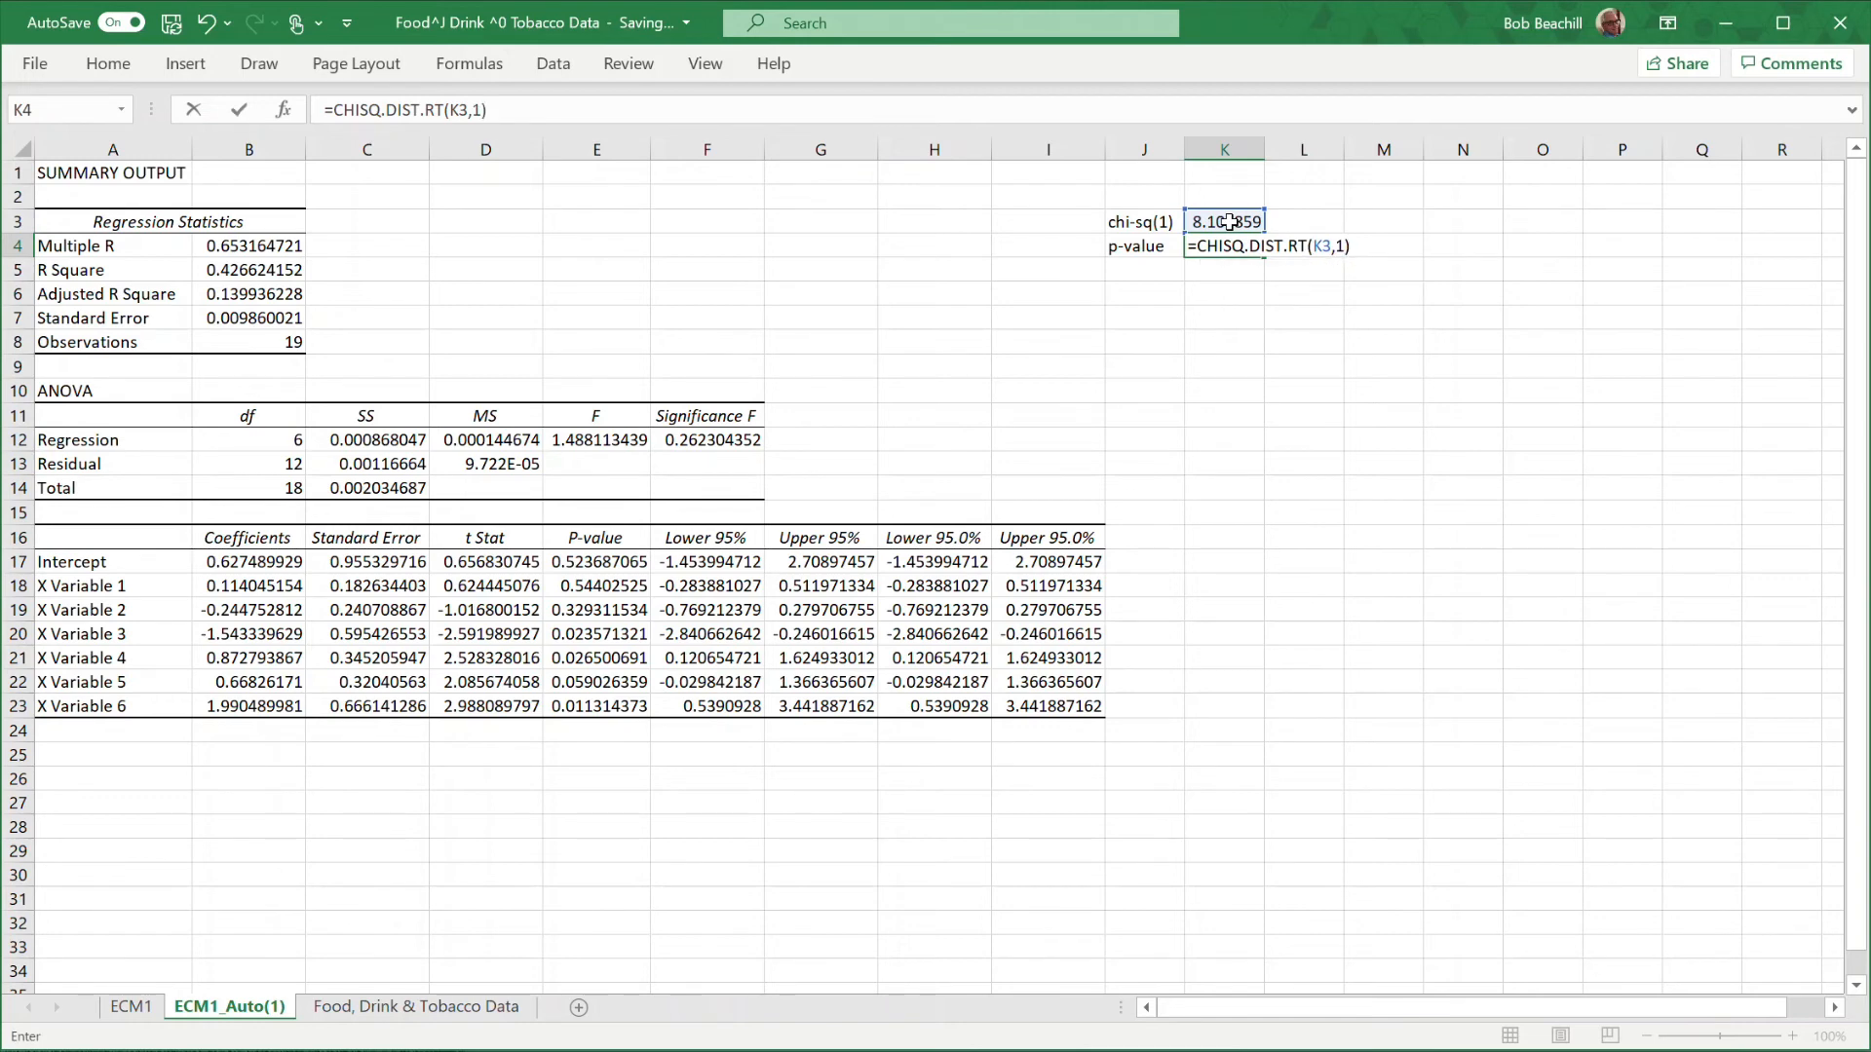
pyautogui.press('Return')
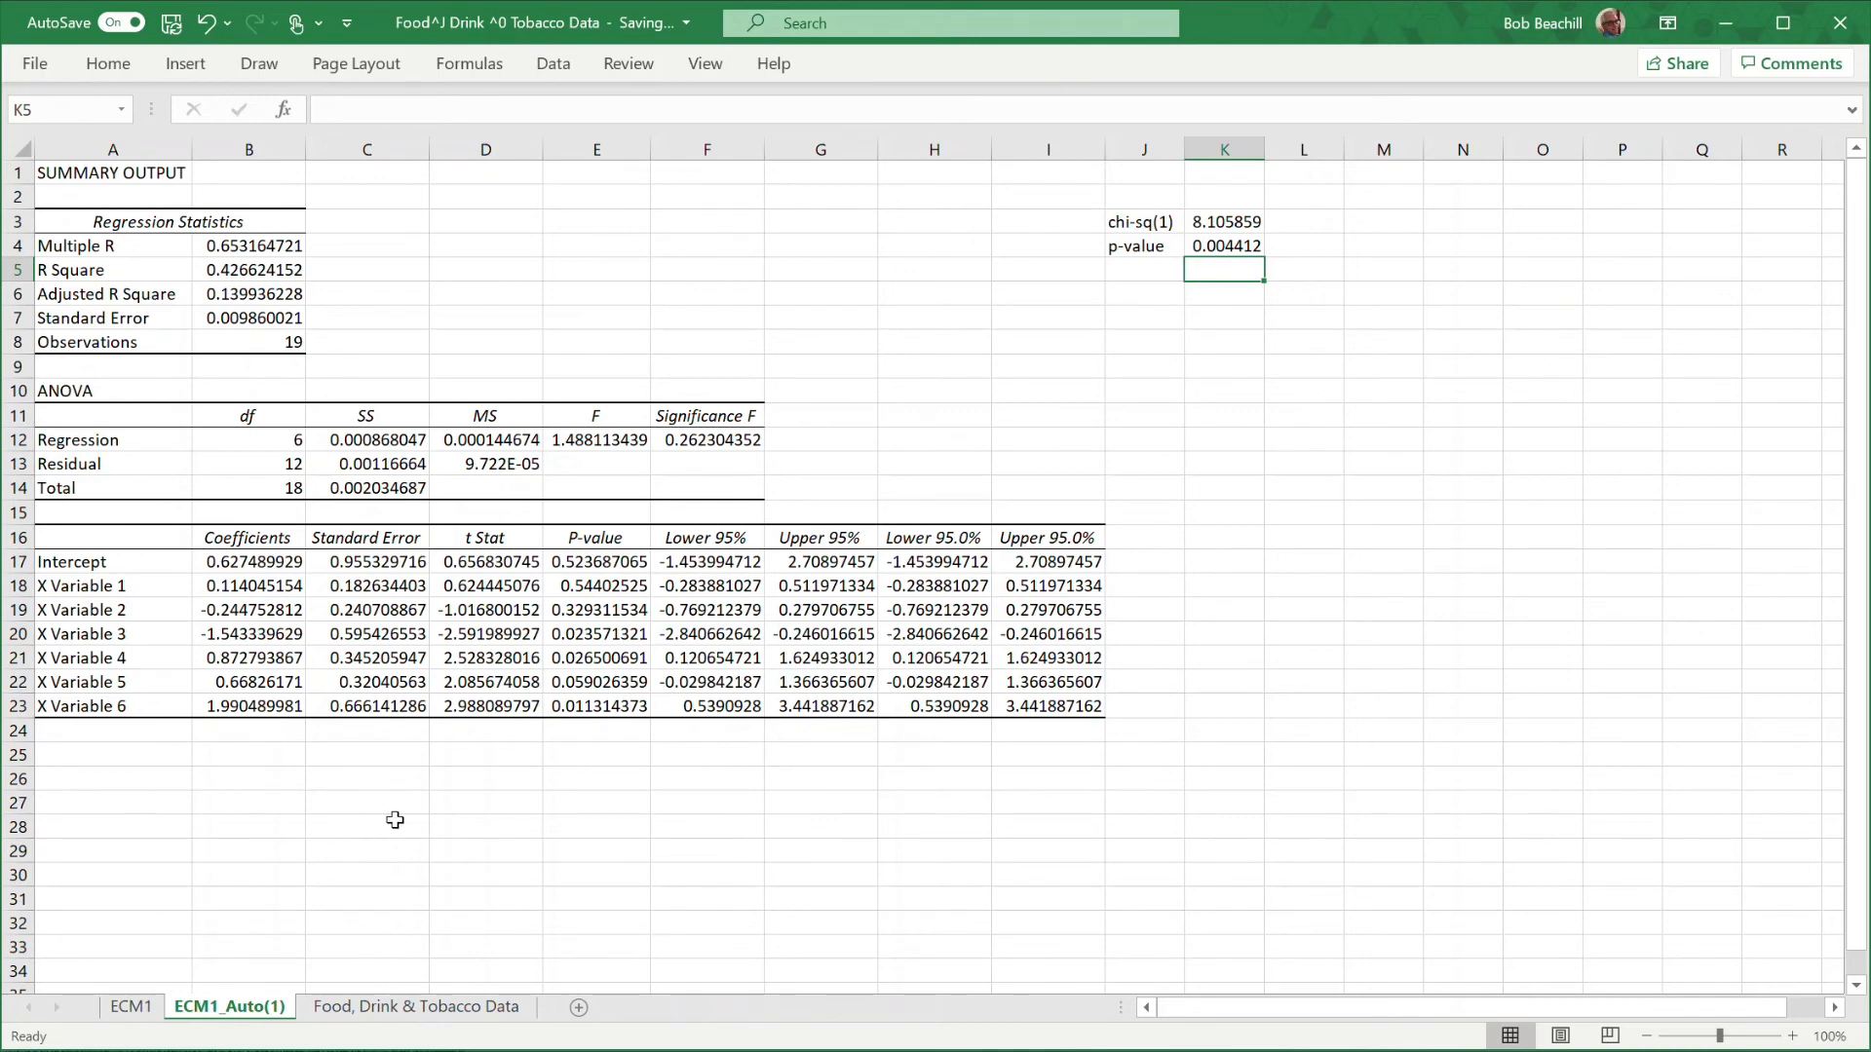
# Open the Regression analysis tool on the Food, Drink & Tobacco Data sheet and clear its previous X range.
pyautogui.click(407, 1012)
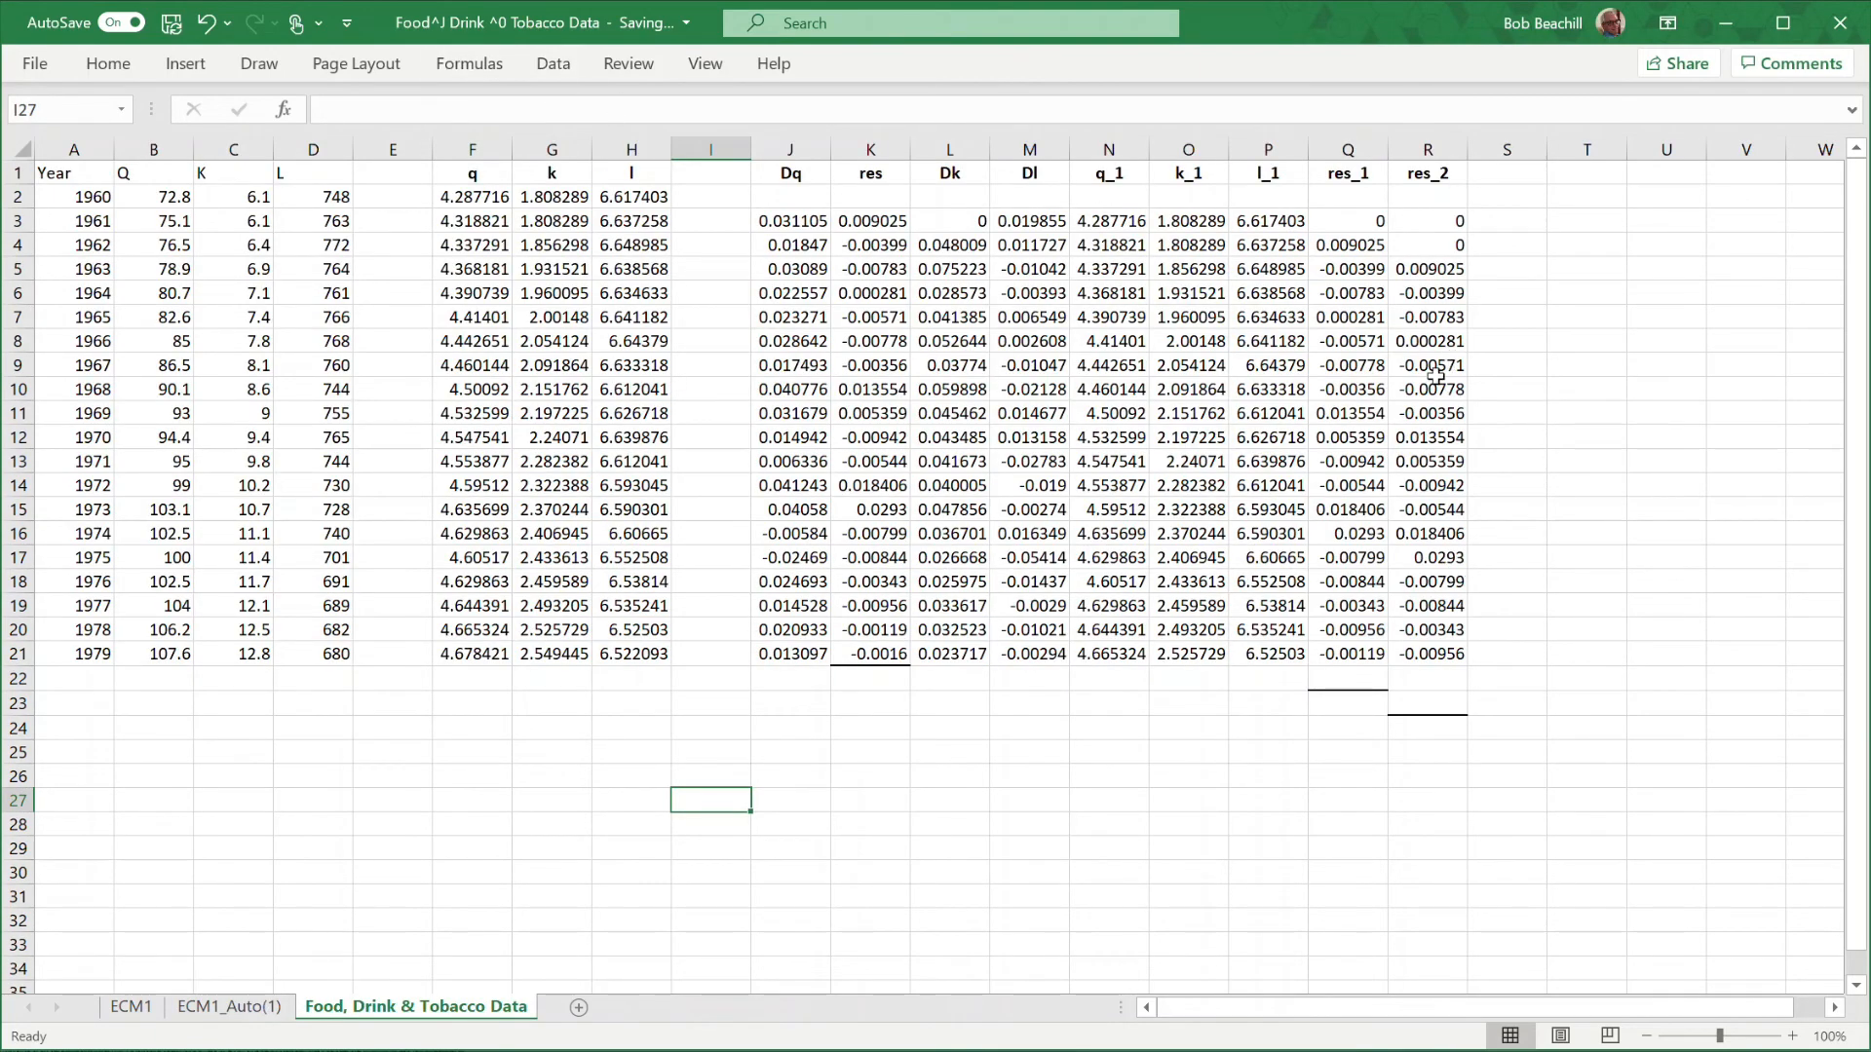
pyautogui.click(553, 65)
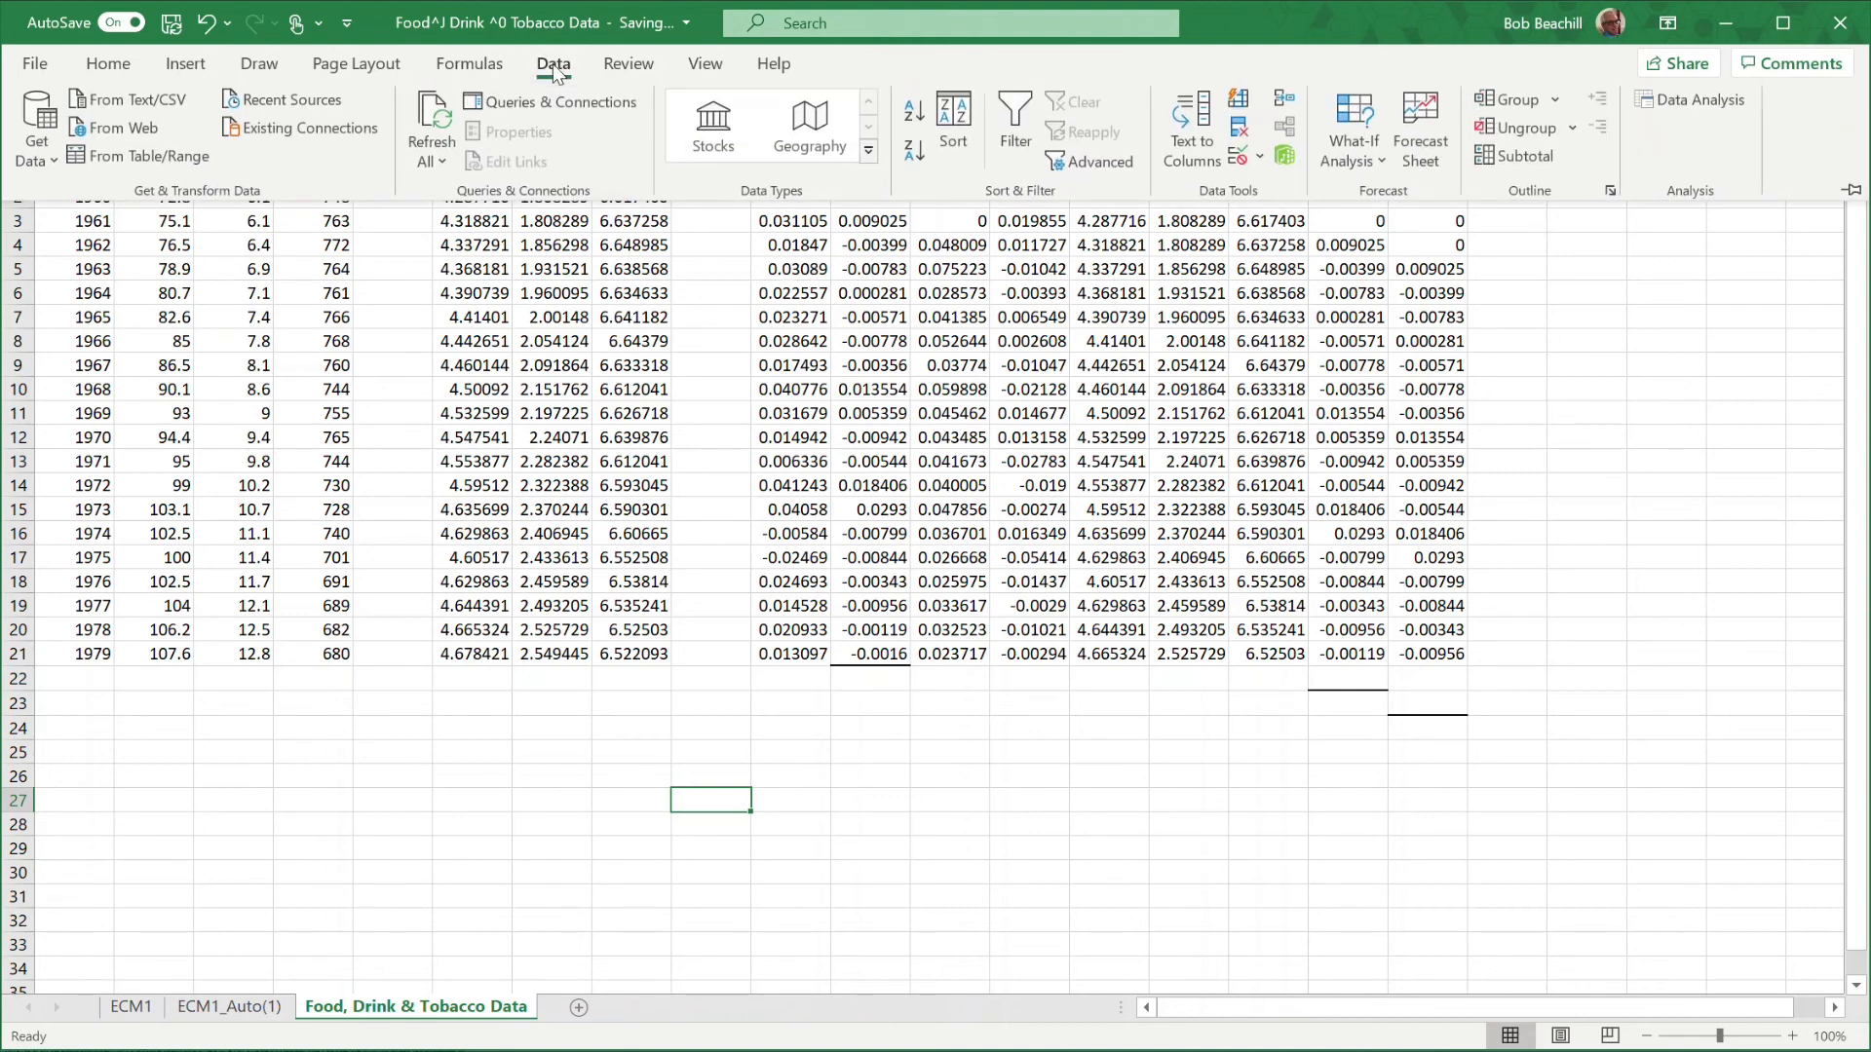
pyautogui.click(1698, 99)
pyautogui.click(1603, 532)
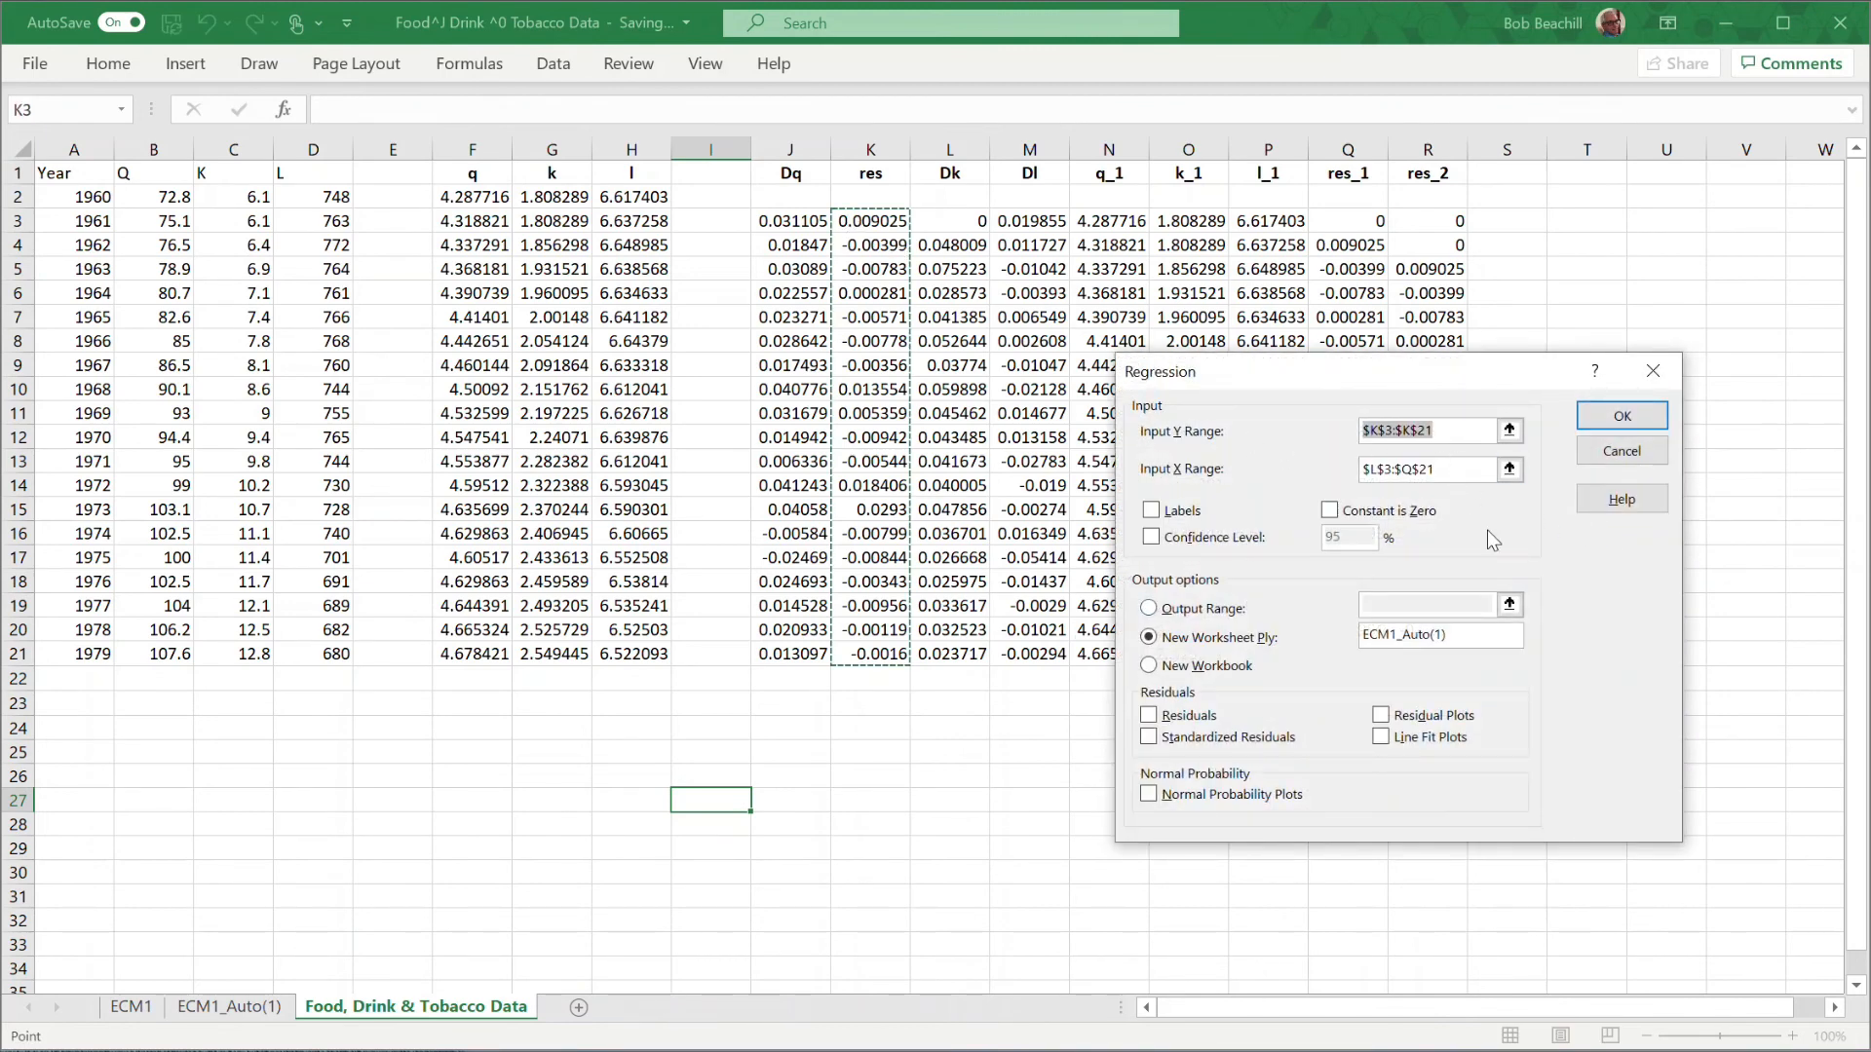
pyautogui.click(1447, 470)
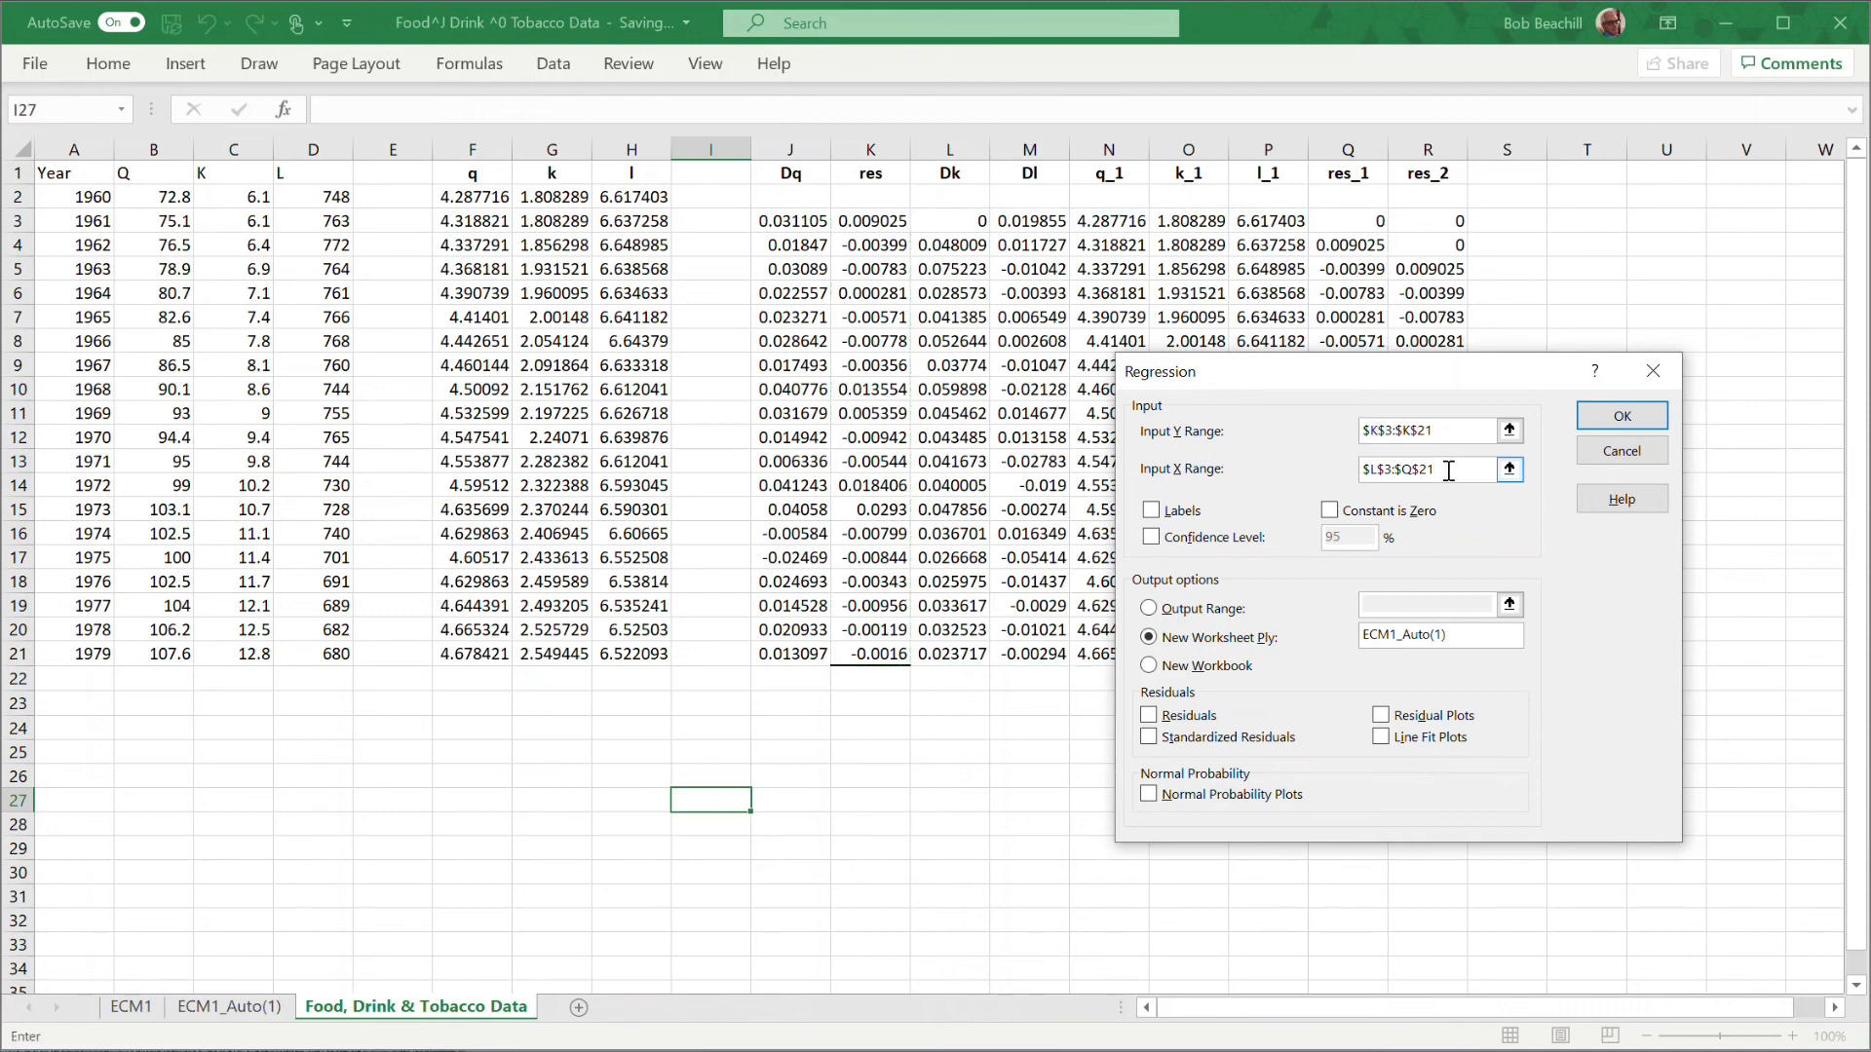
pyautogui.press('BackSpace')
pyautogui.press('BackSpace')
pyautogui.press('BackSpace')
pyautogui.press('BackSpace')
pyautogui.press('BackSpace')
pyautogui.press('BackSpace')
pyautogui.press('BackSpace')
pyautogui.press('BackSpace')
pyautogui.press('BackSpace')
# Regress the residuals on the variables in L3:R21, sending the output to a new worksheet named ECM1_Auto(2).
pyautogui.moveTo(962, 225); pyautogui.dragTo(1448, 658)
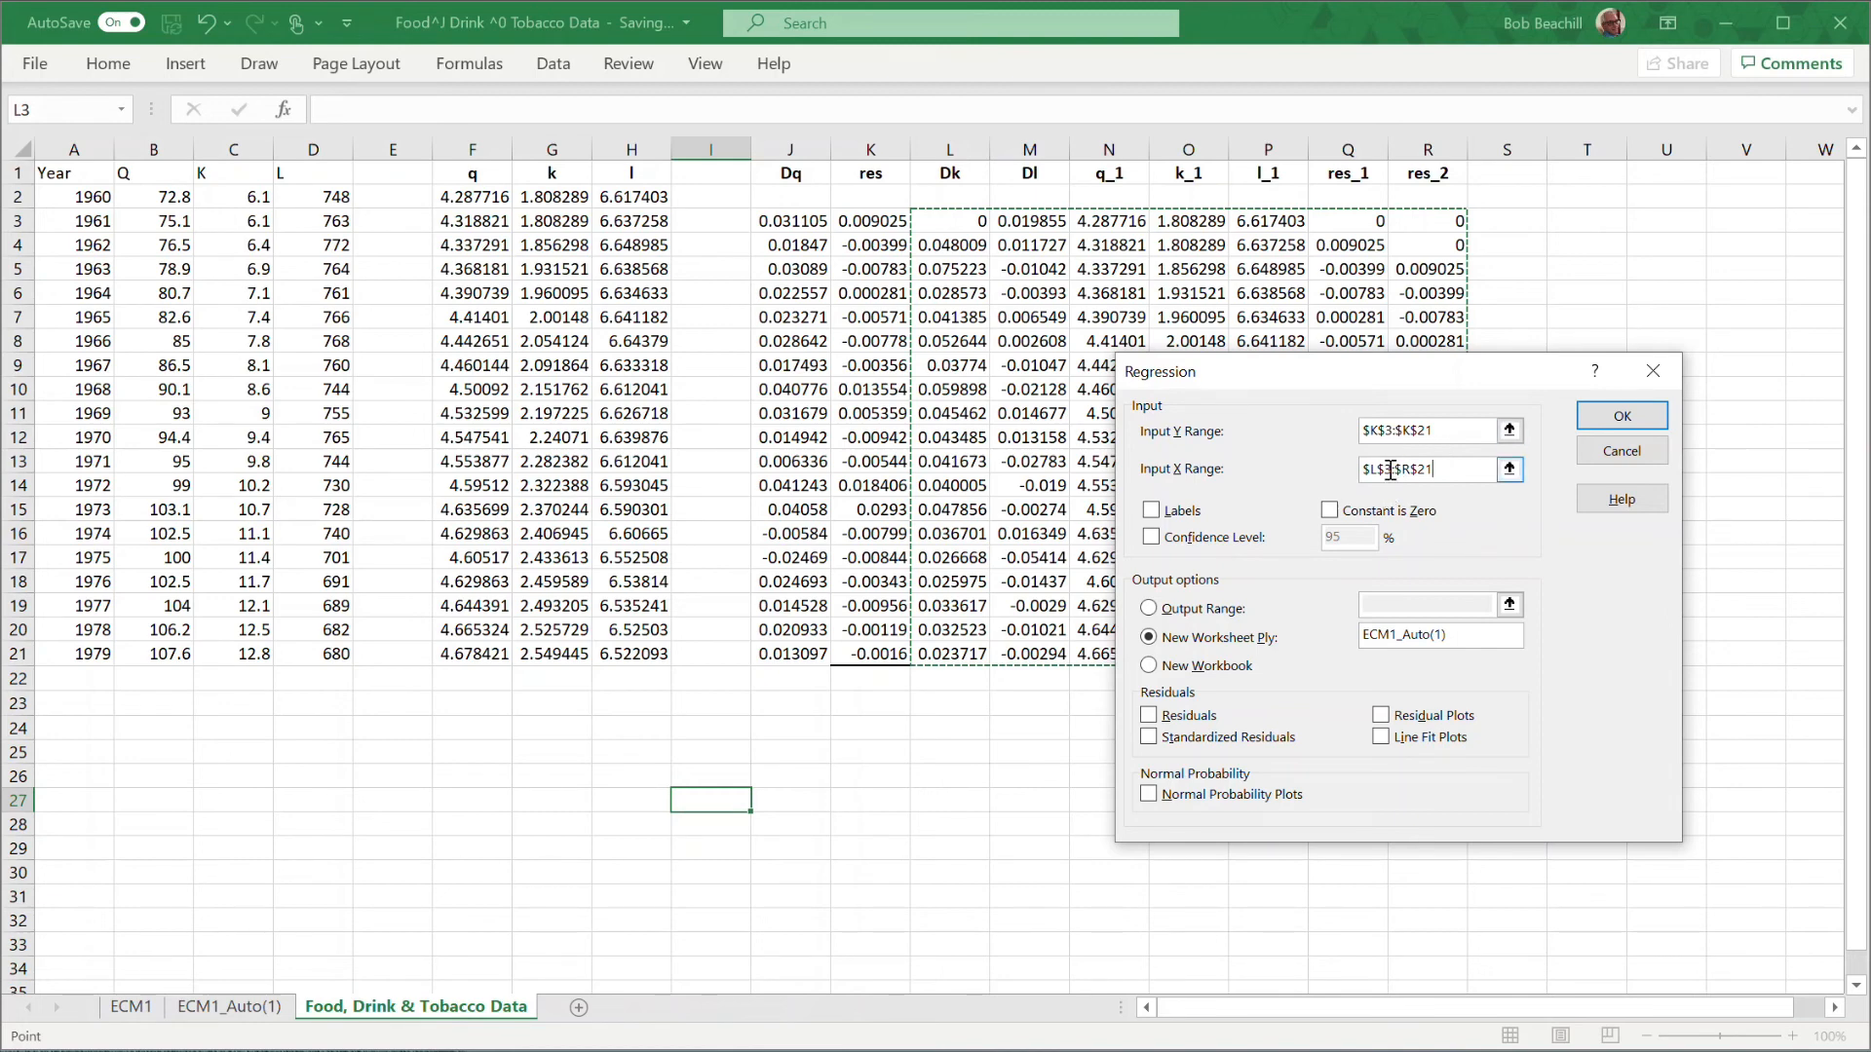
pyautogui.click(1467, 634)
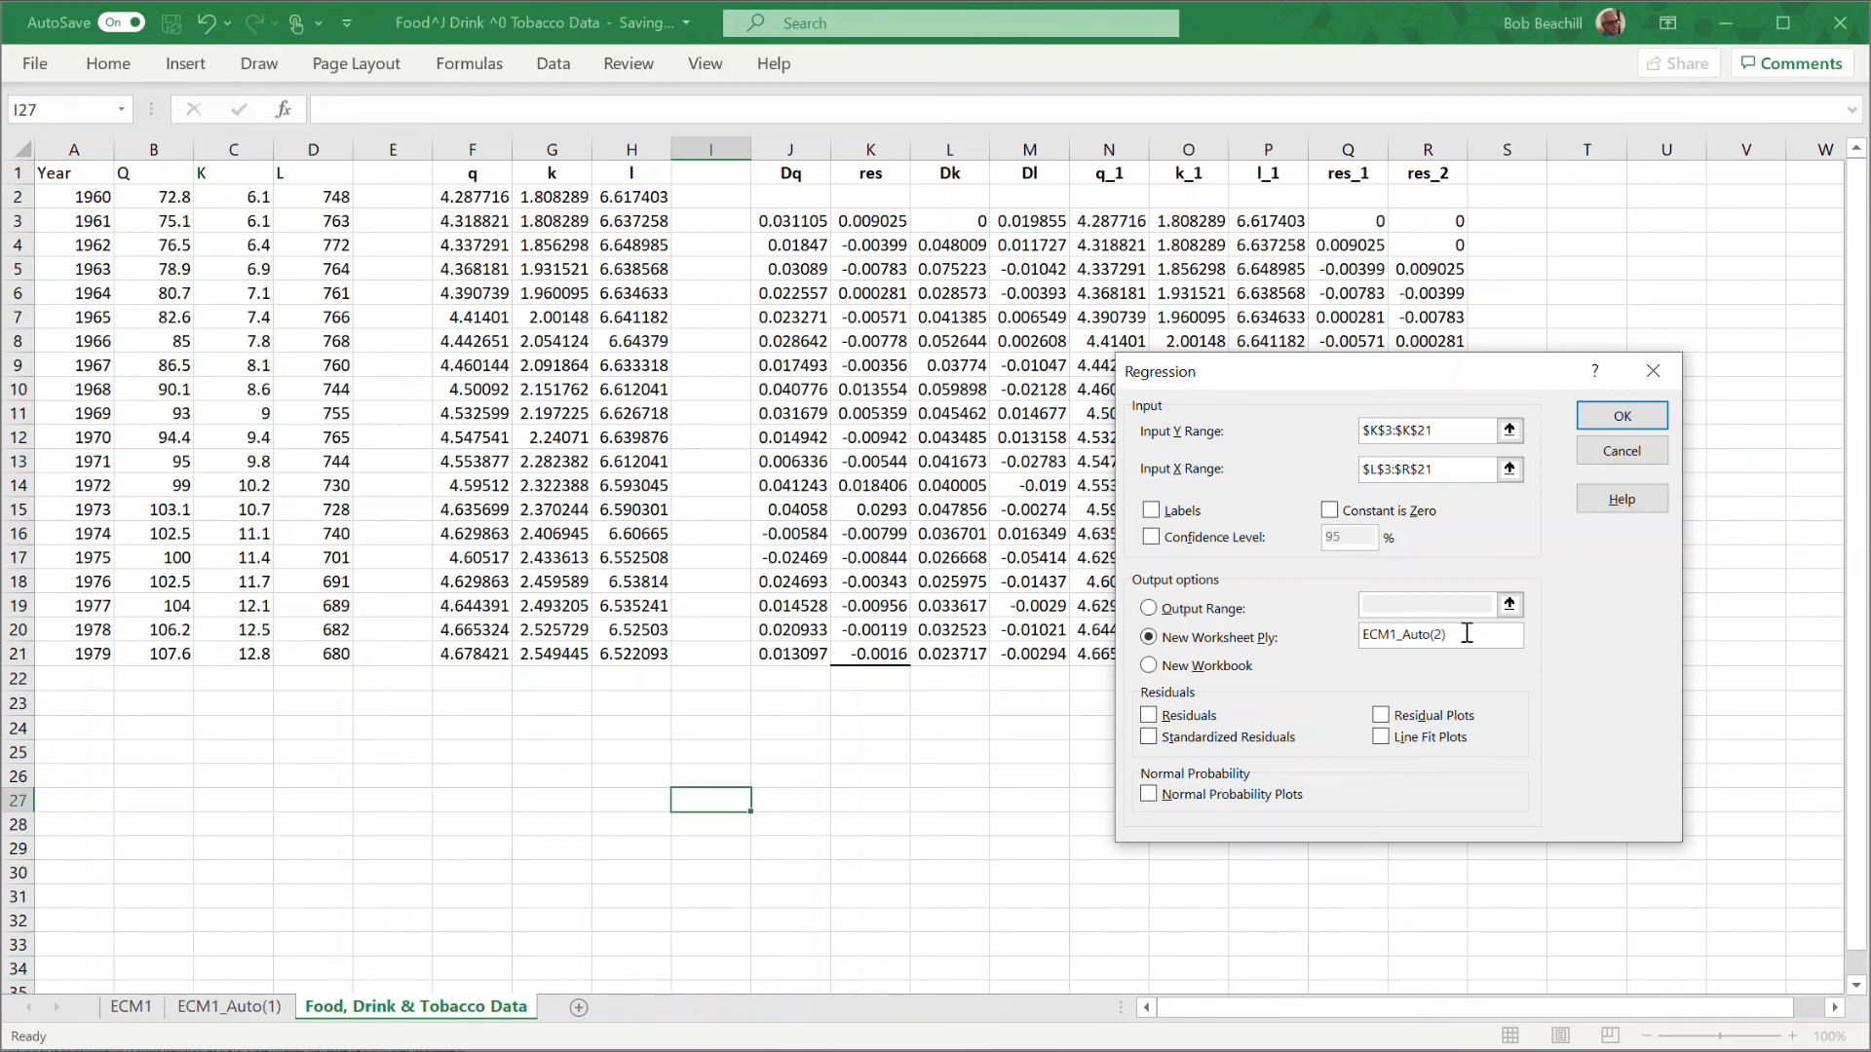
pyautogui.click(1623, 417)
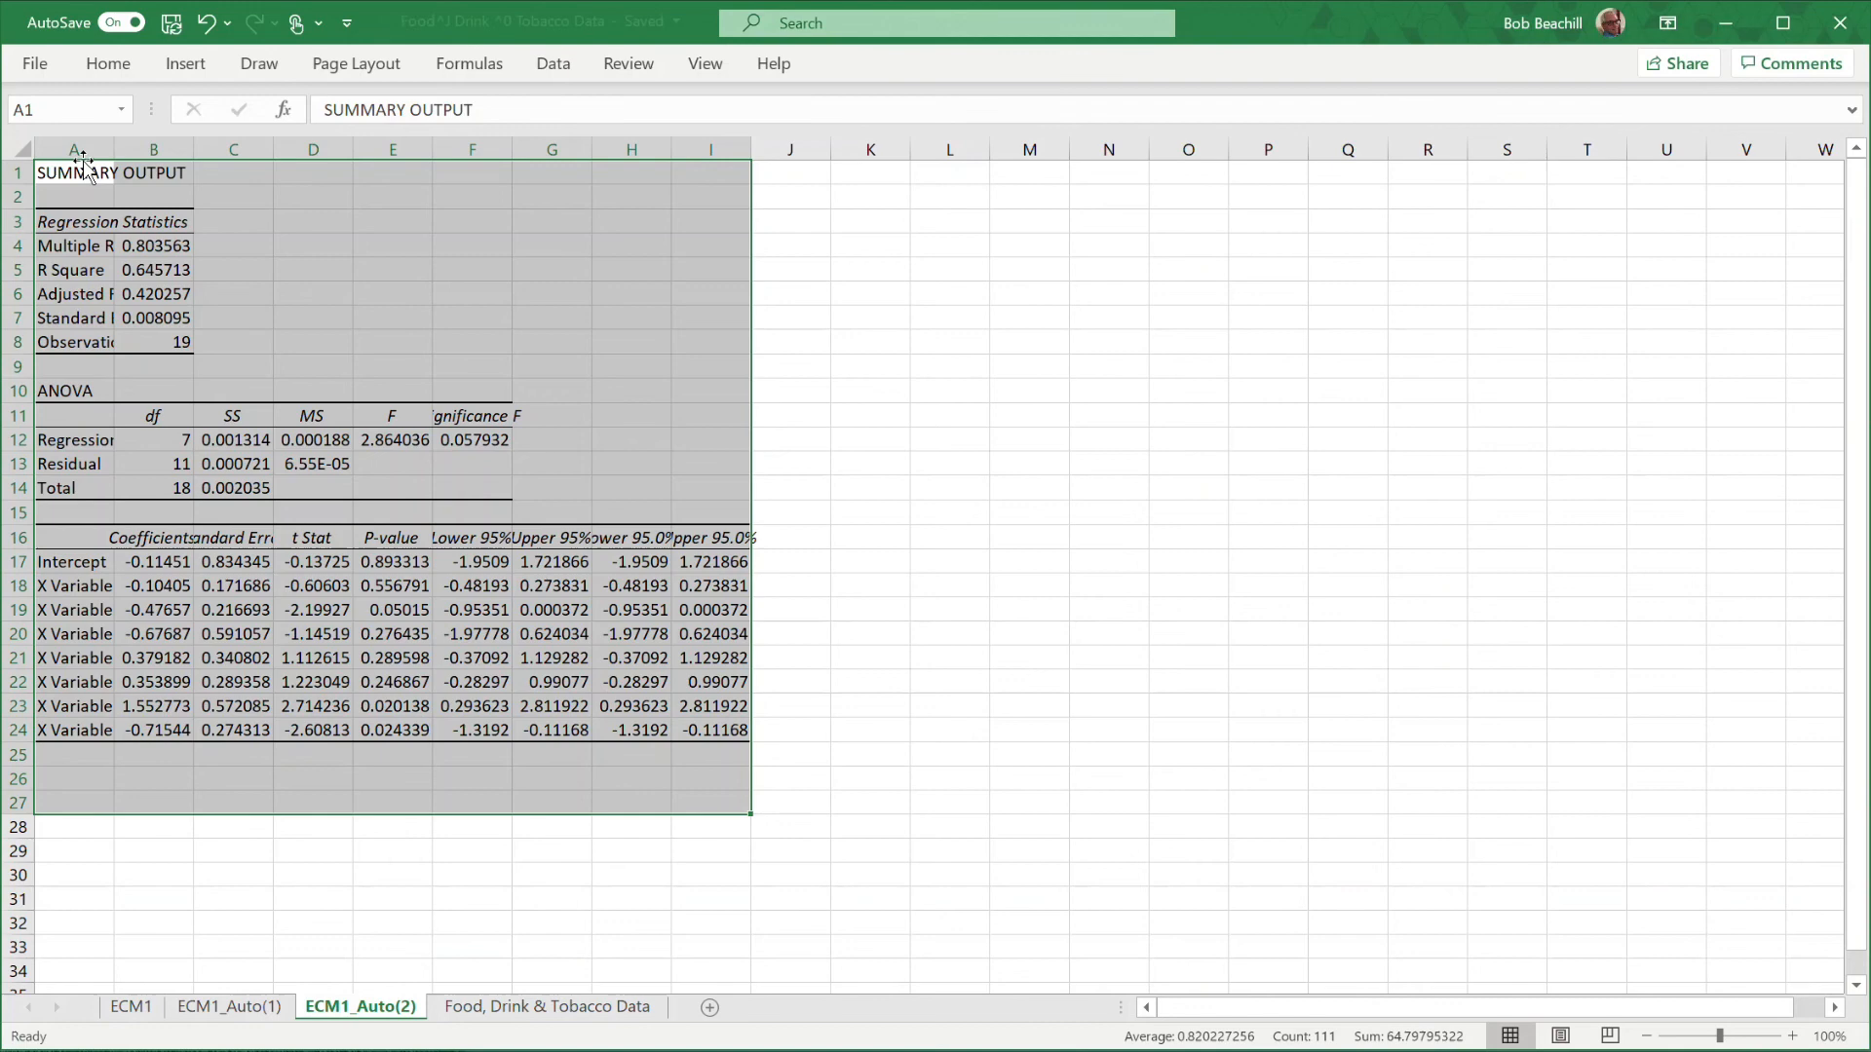
# Auto-fit columns A to I of the ECM1_Auto(2) regression output.
pyautogui.moveTo(83, 154); pyautogui.dragTo(691, 156)
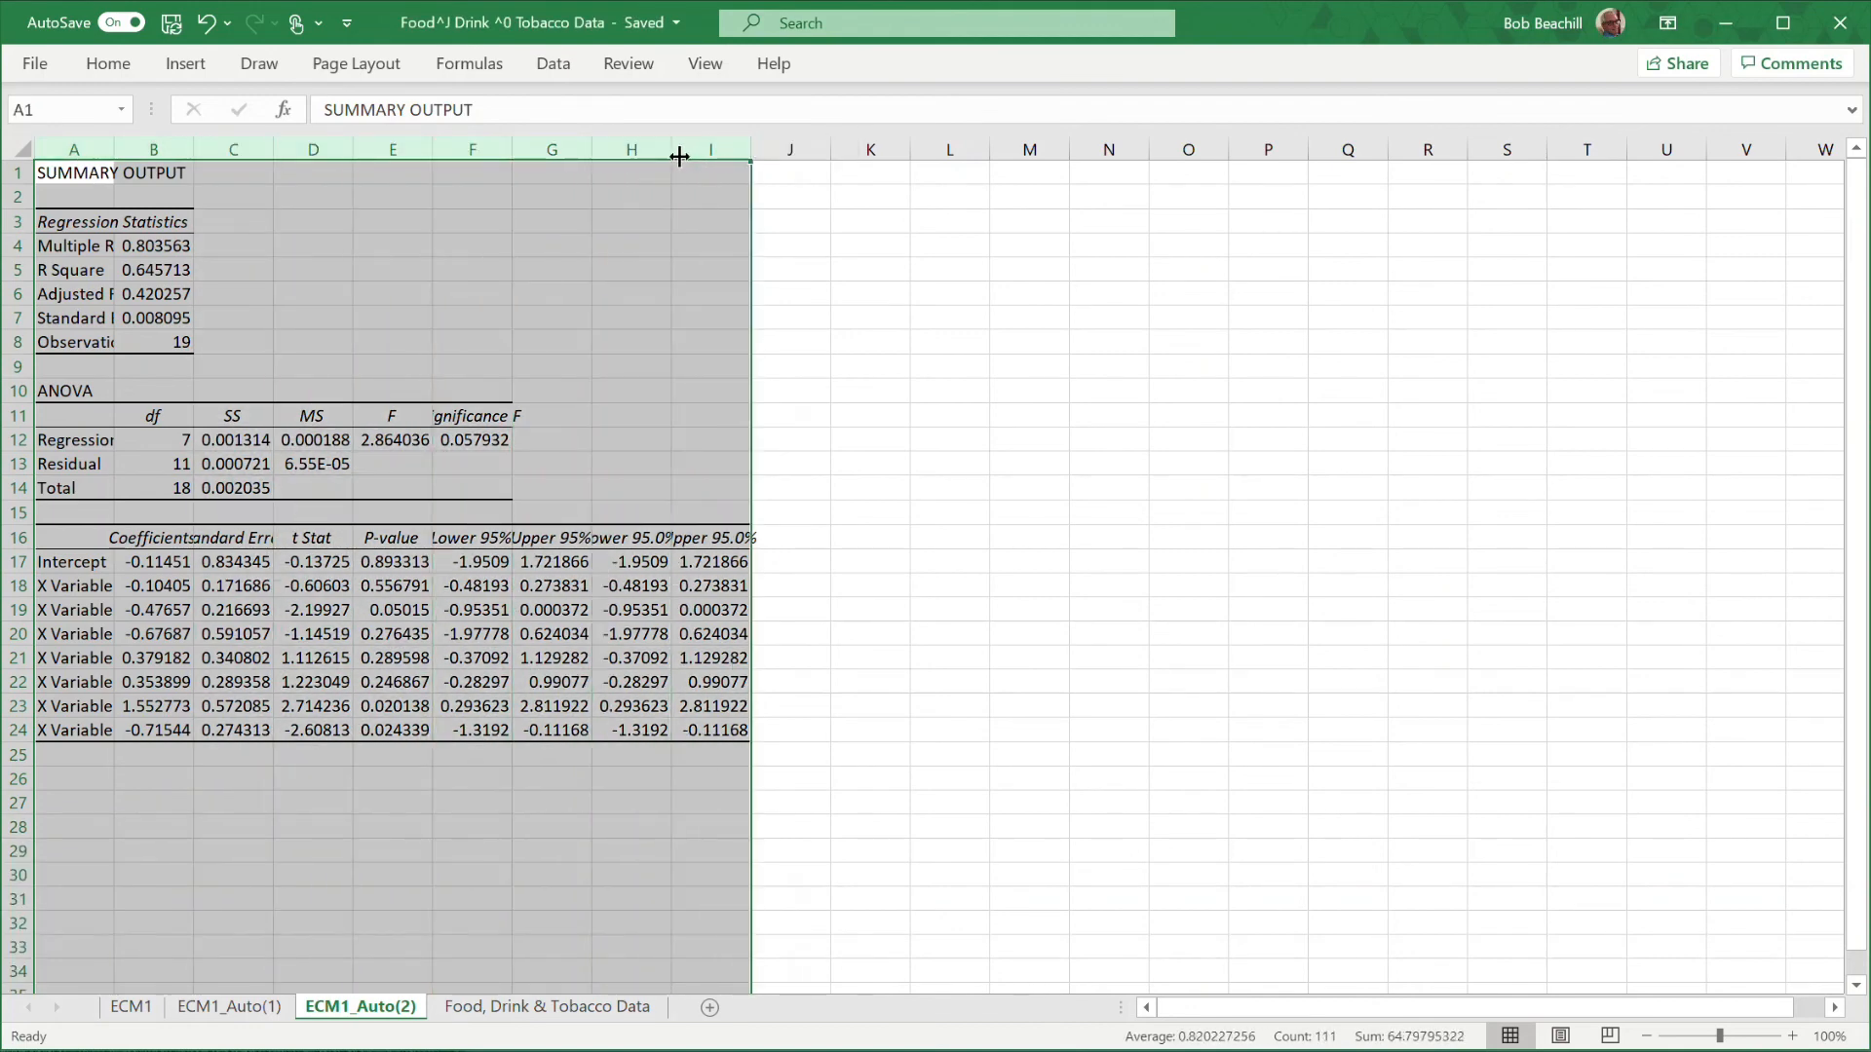
pyautogui.doubleClick(673, 150)
pyautogui.click(1238, 327)
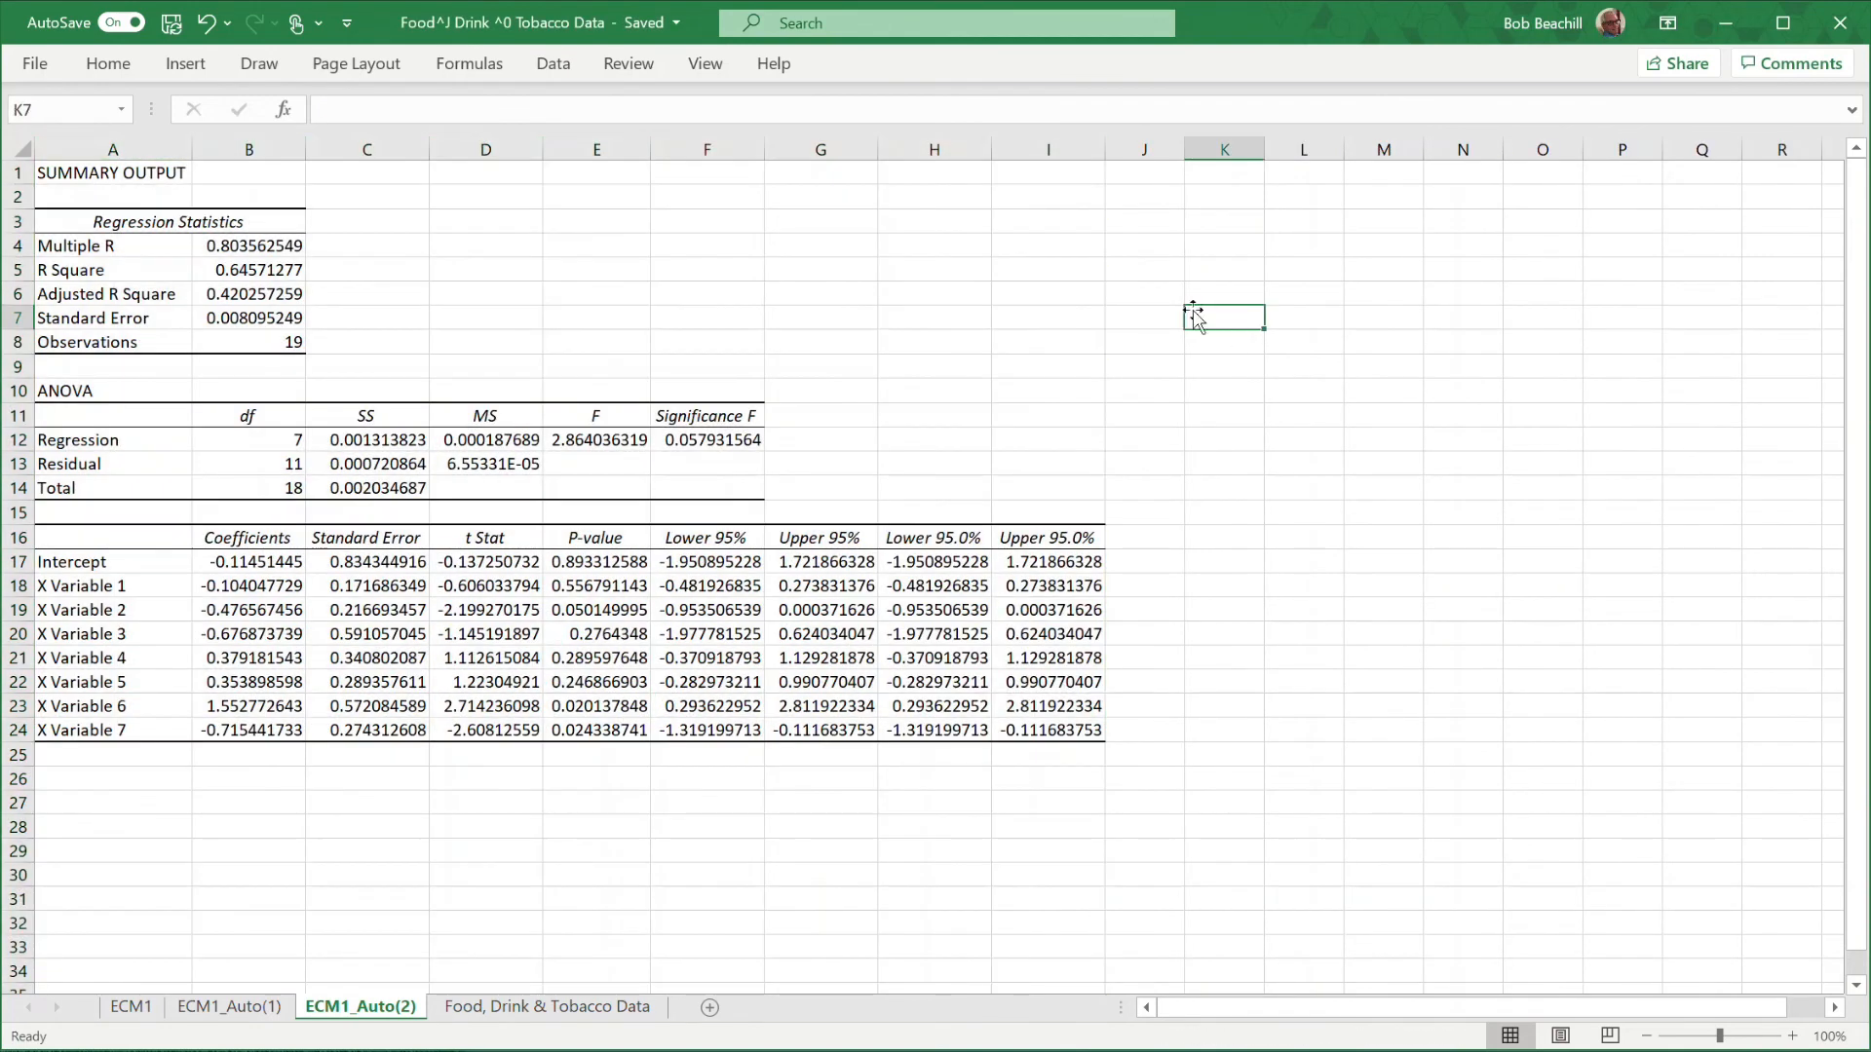
# Label J4 "chi-sq(2)" and calculate the test statistic in K4 as observations times R Square, =B8*B5.
pyautogui.click(1135, 251)
pyautogui.write('ch')
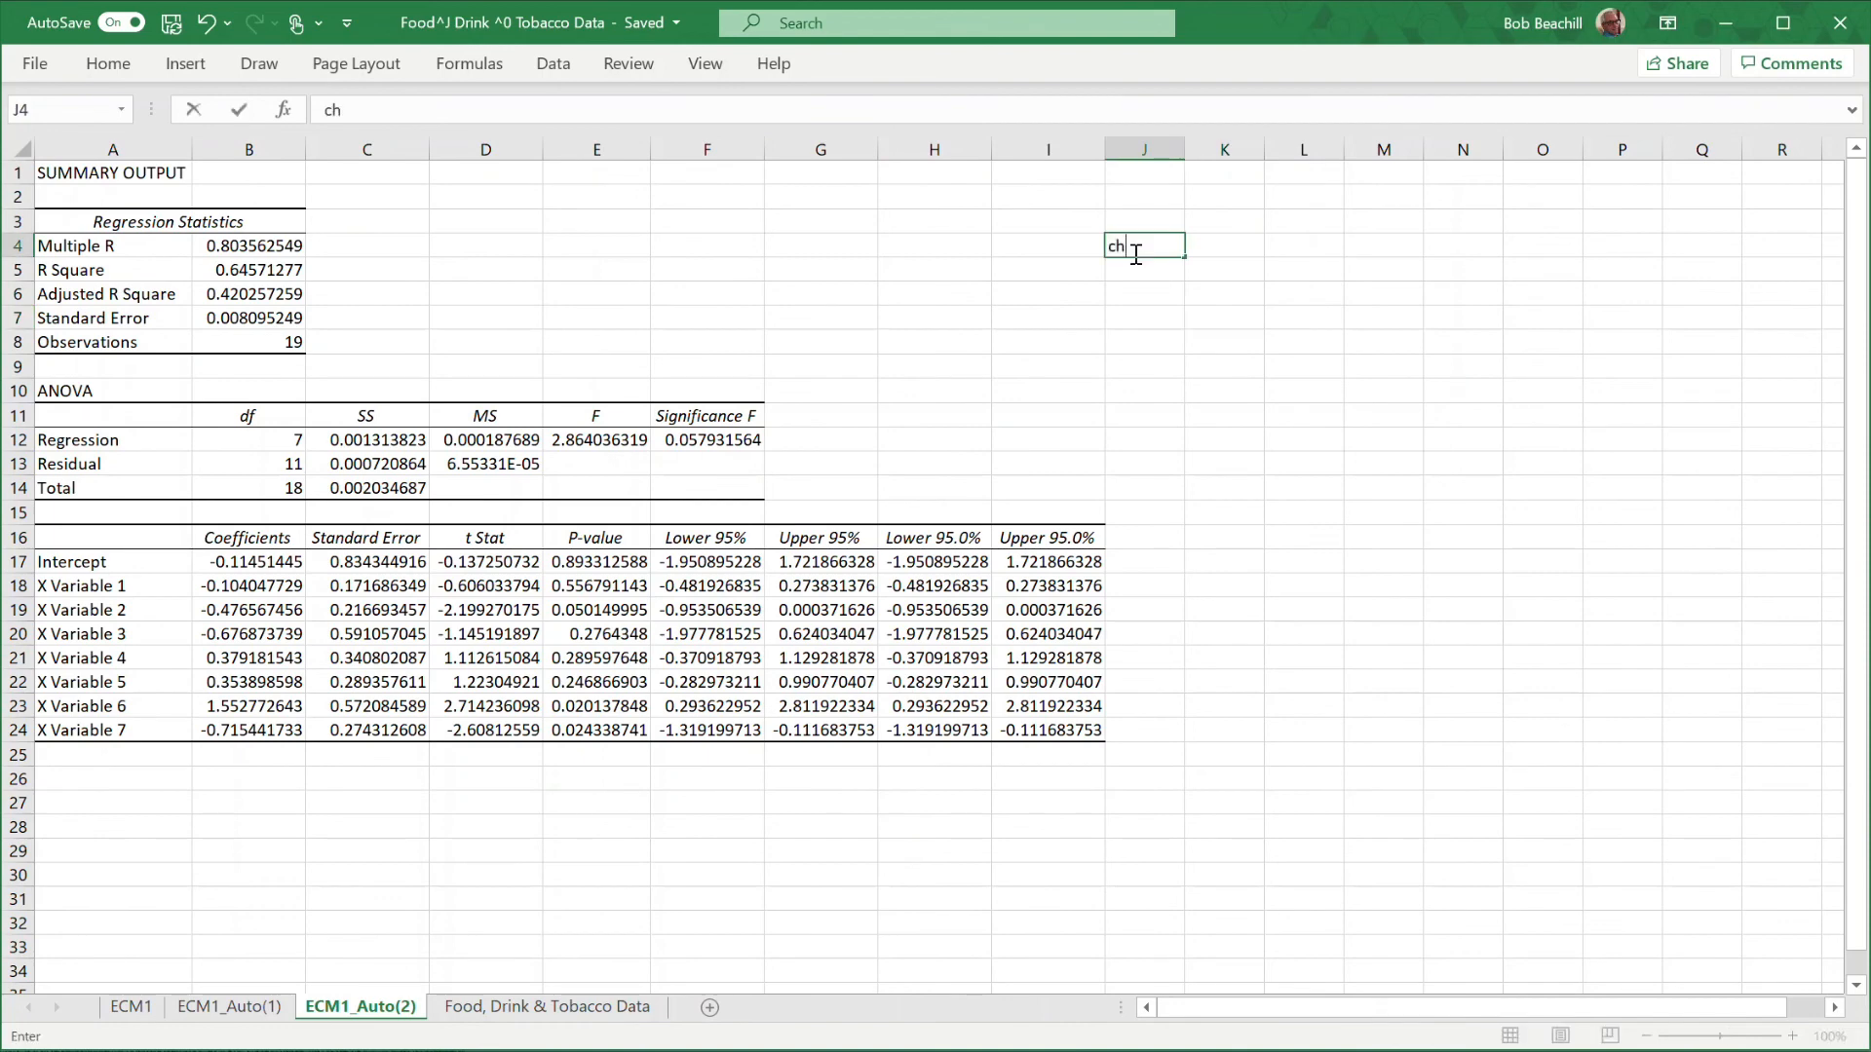
pyautogui.write('i-sq(2)')
pyautogui.press('Tab')
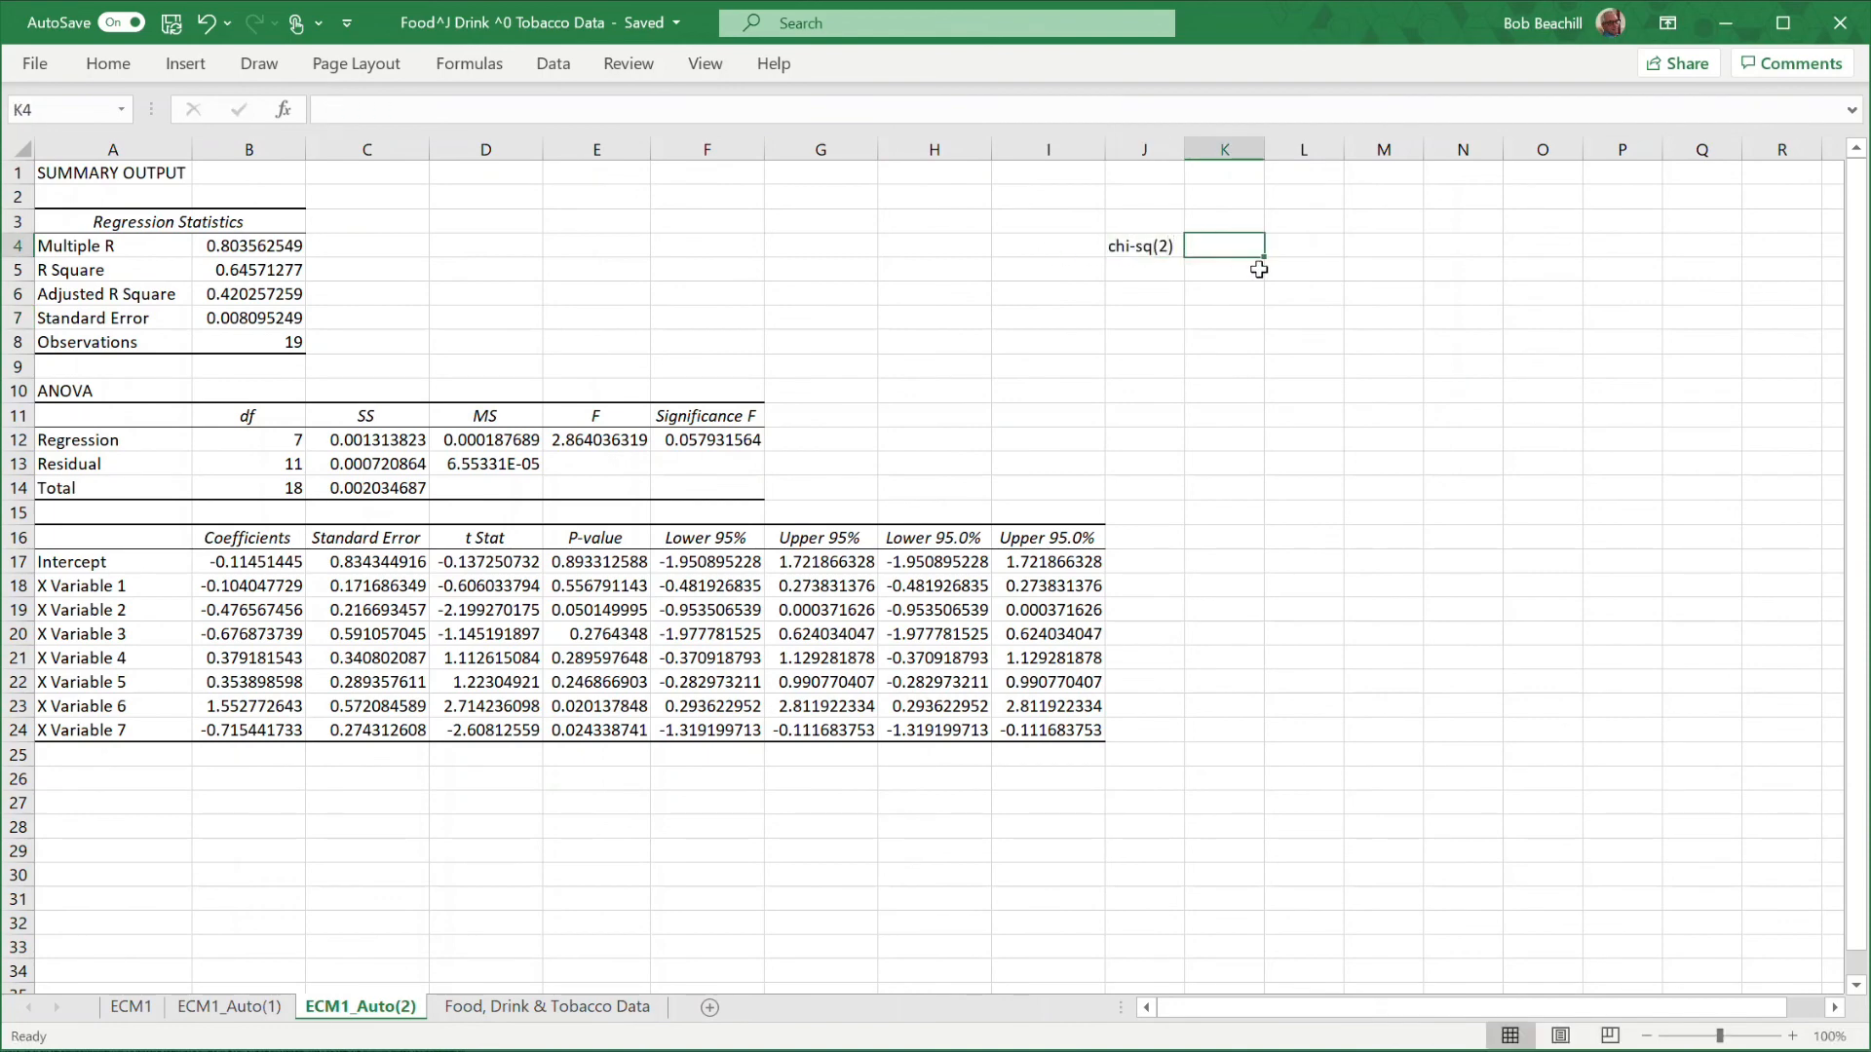
pyautogui.write('=')
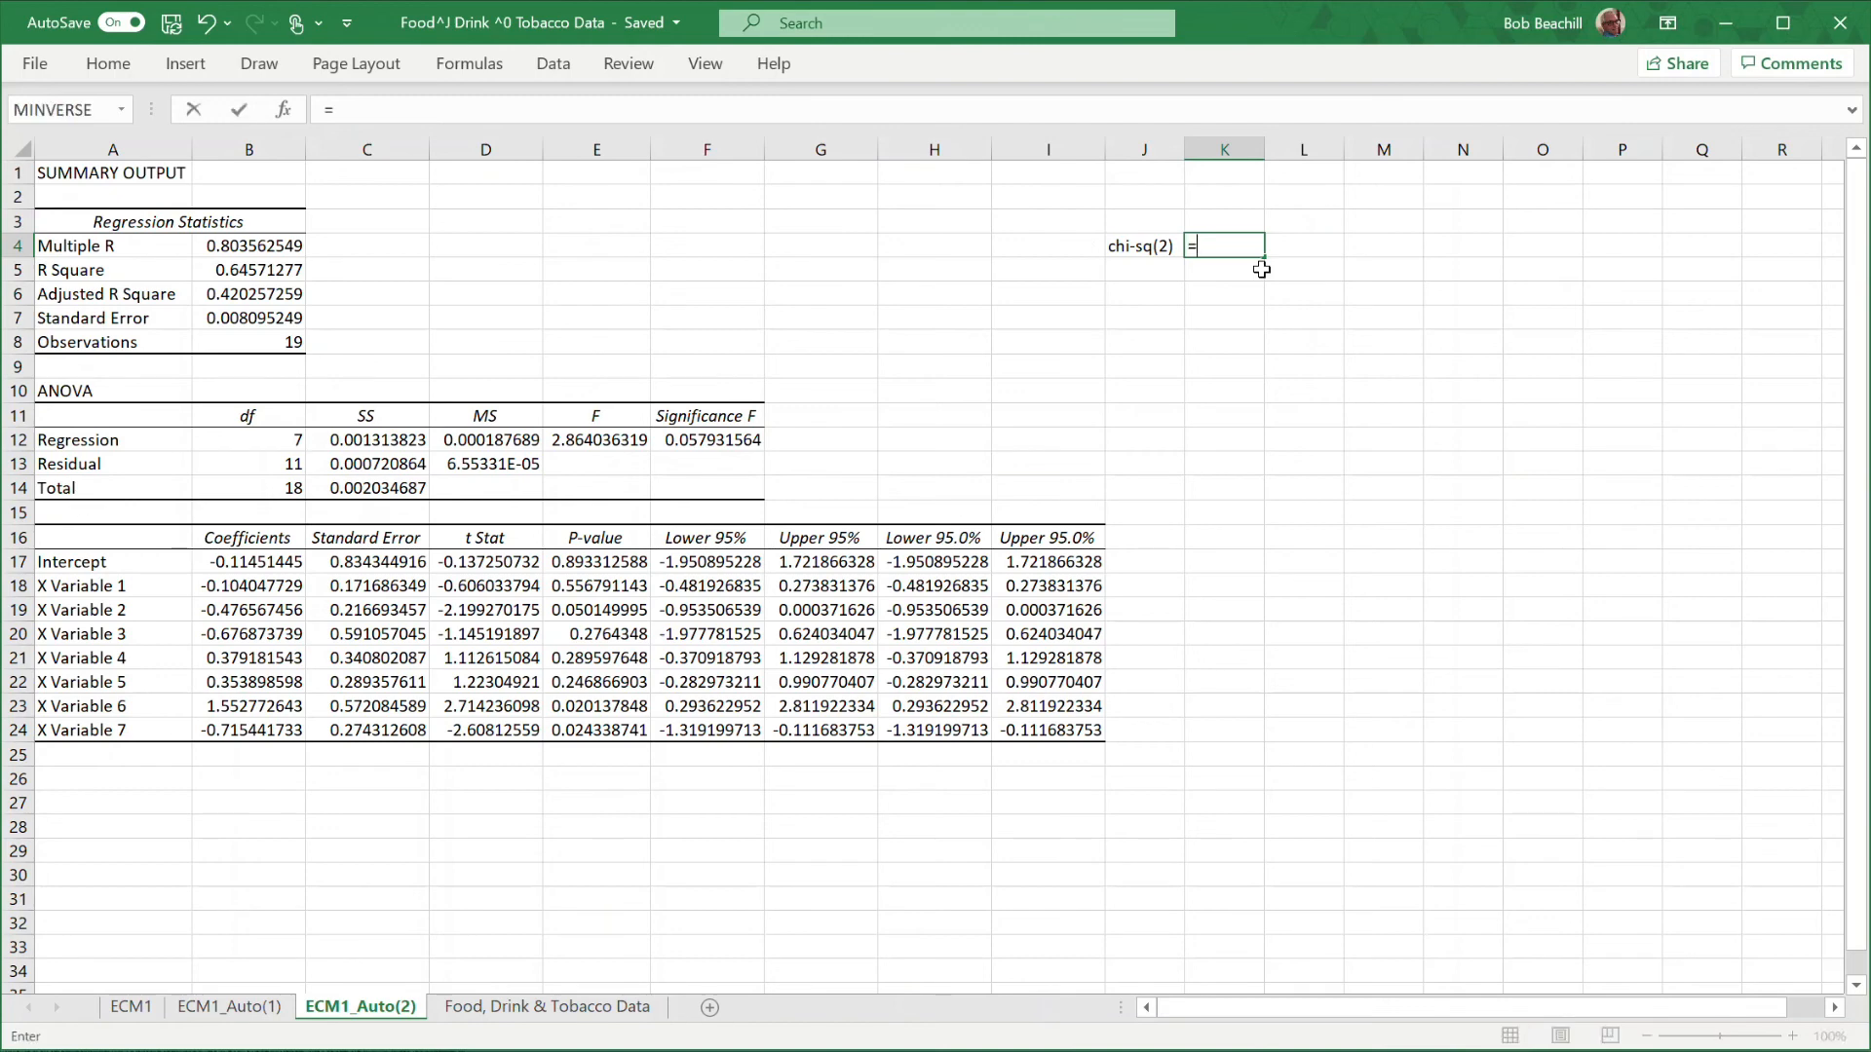
pyautogui.click(274, 339)
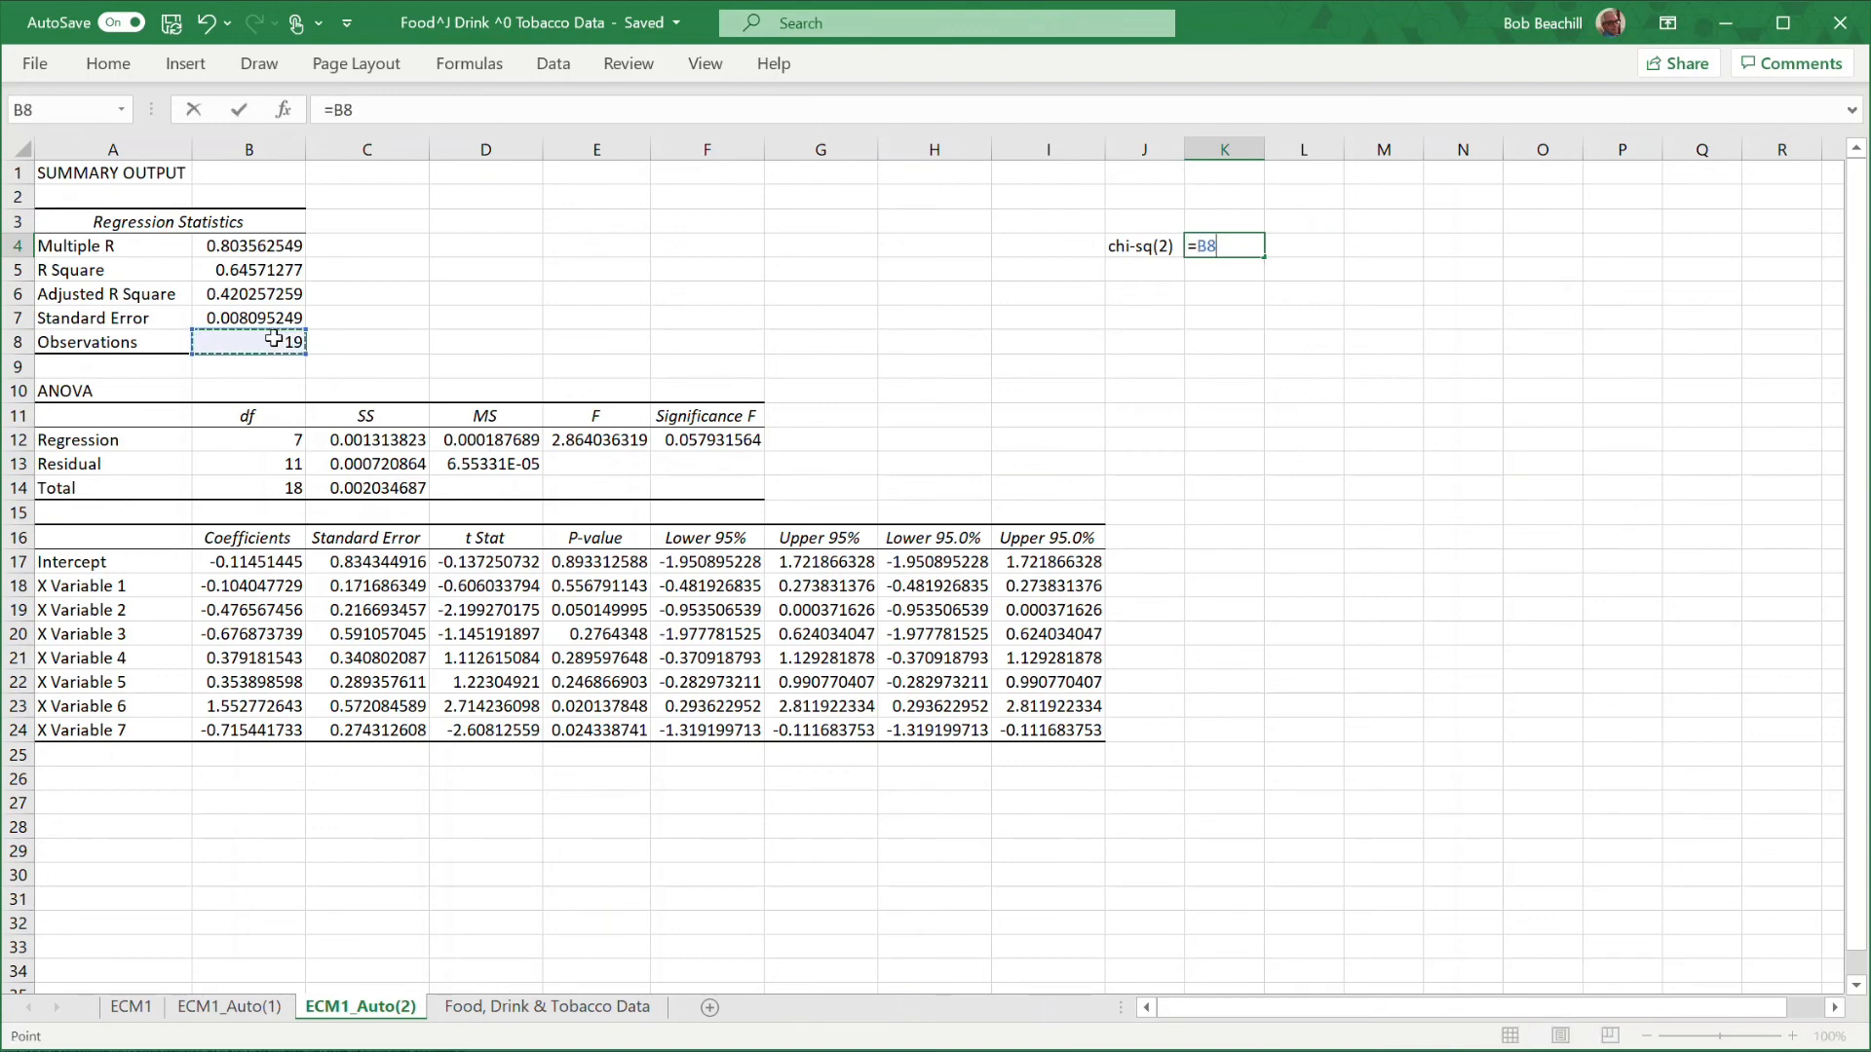
pyautogui.write('*')
pyautogui.click(256, 270)
pyautogui.press('Return')
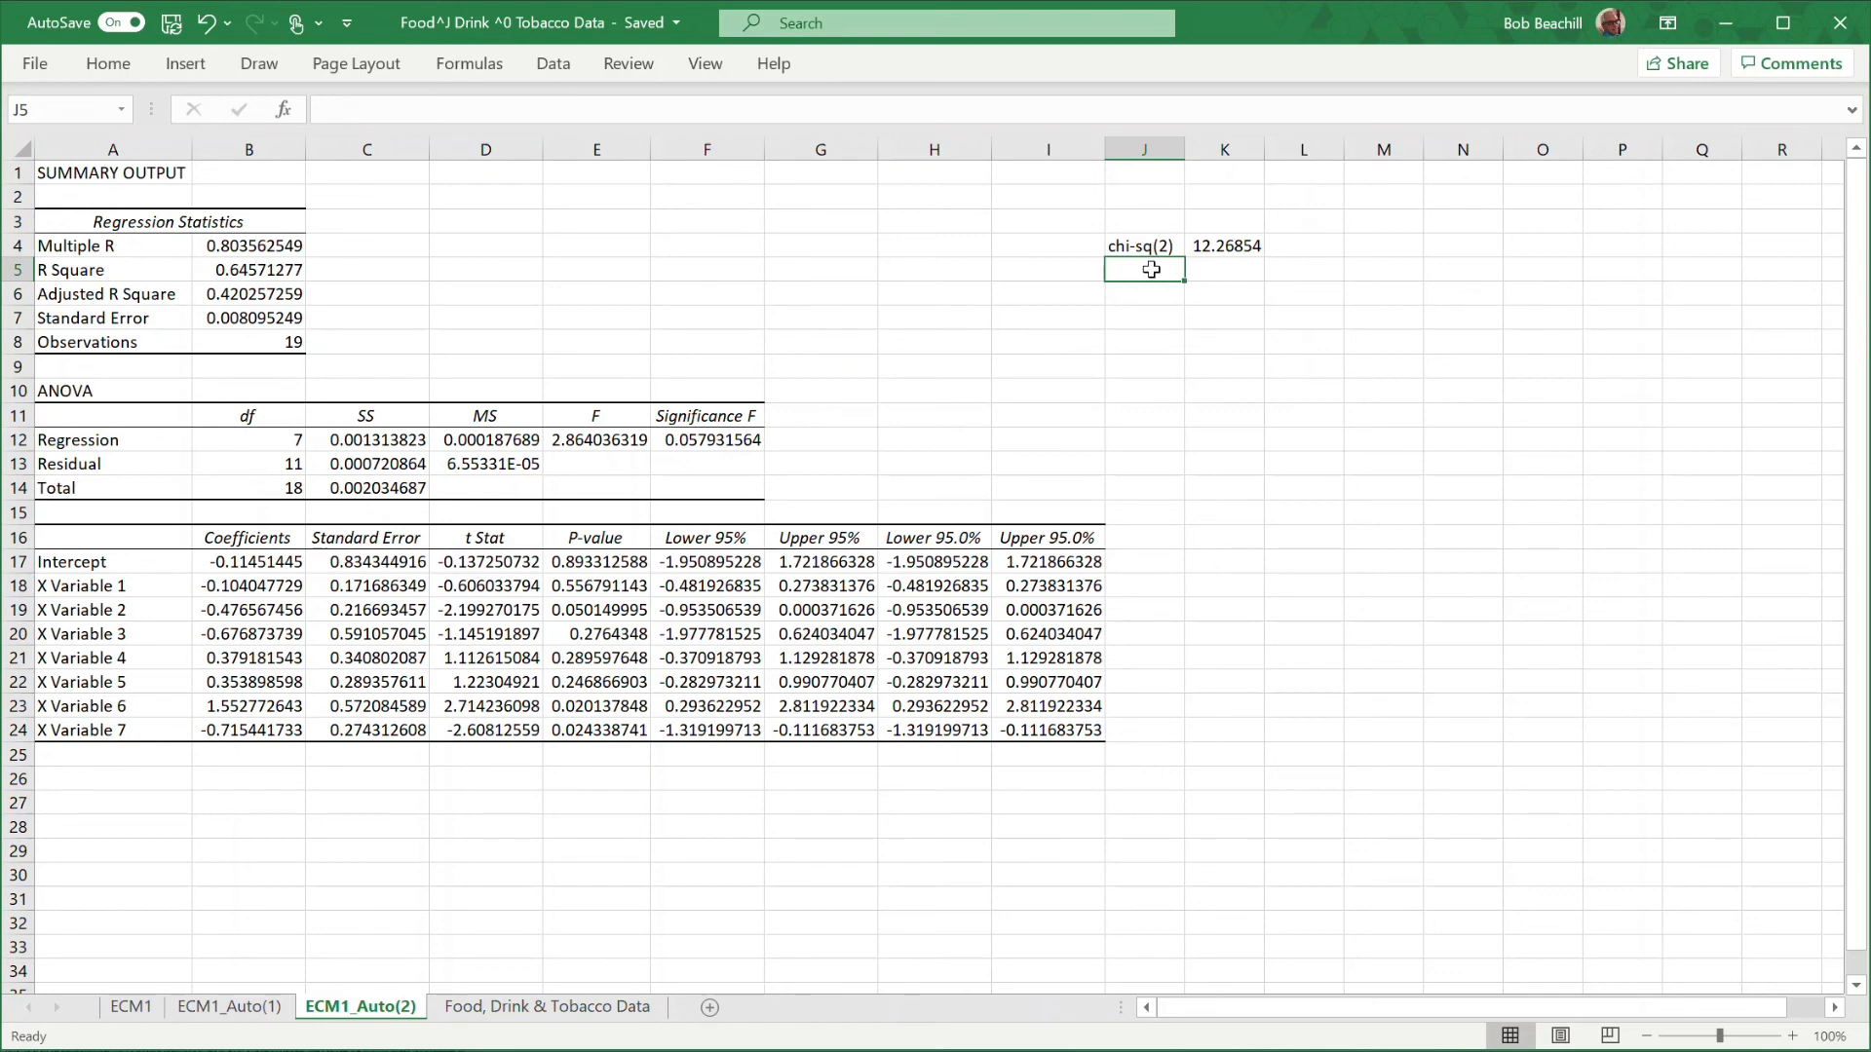
# Label J5 "p-value" and calculate the right-tailed chi-square probability in K5 with =CHISQ.DIST.RT(K4,2).
pyautogui.write('p-v')
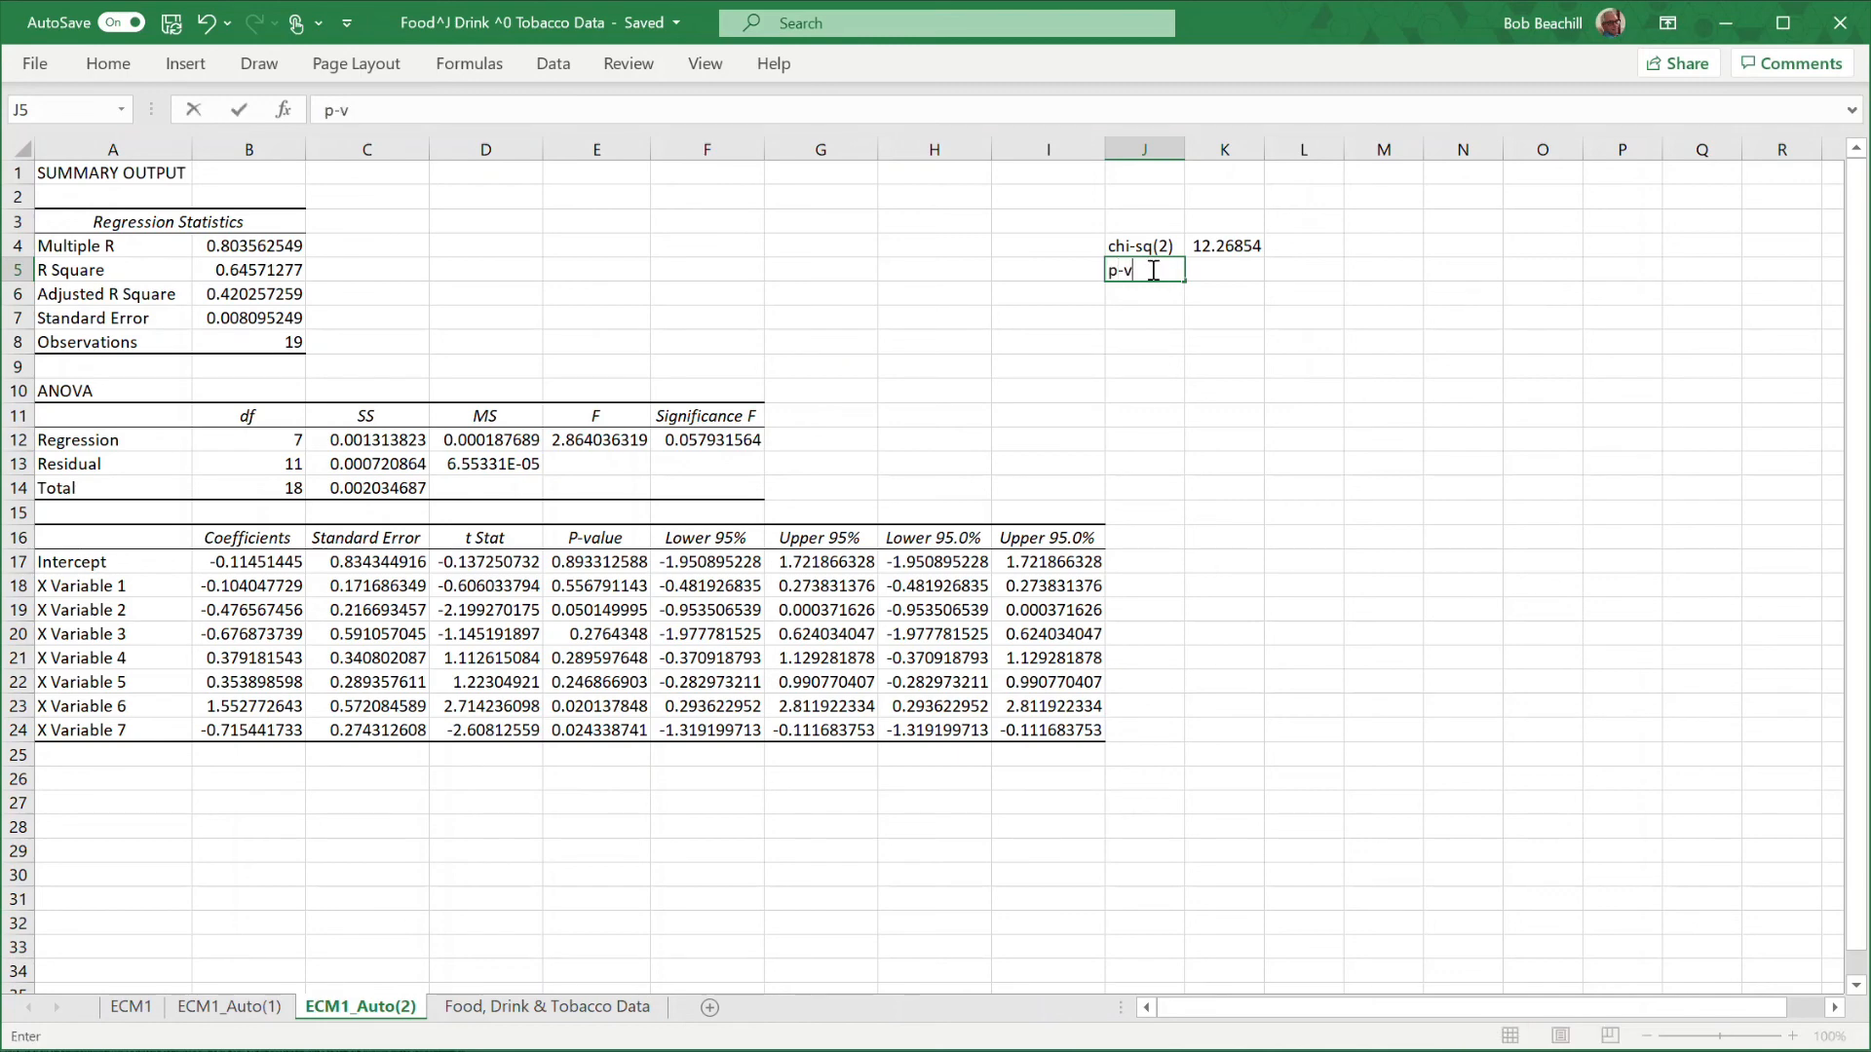
pyautogui.write('alue')
pyautogui.press('Tab')
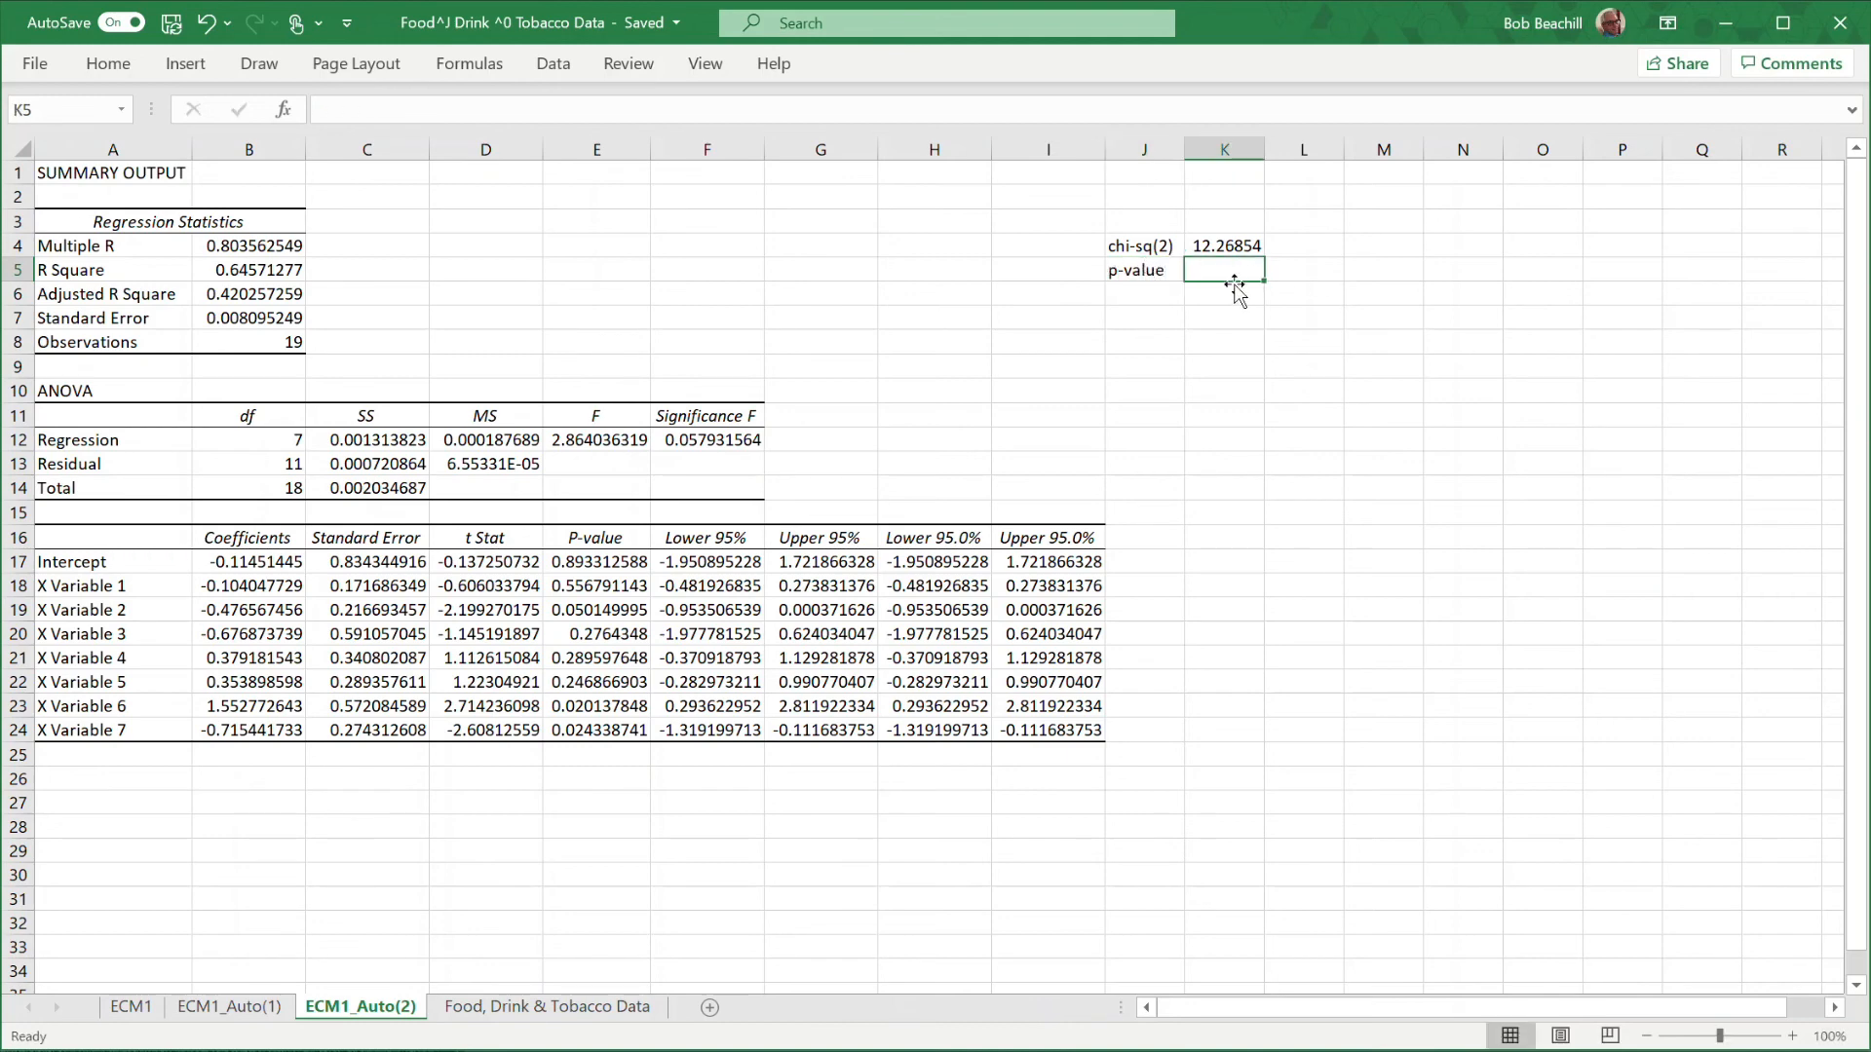
pyautogui.write('=chi')
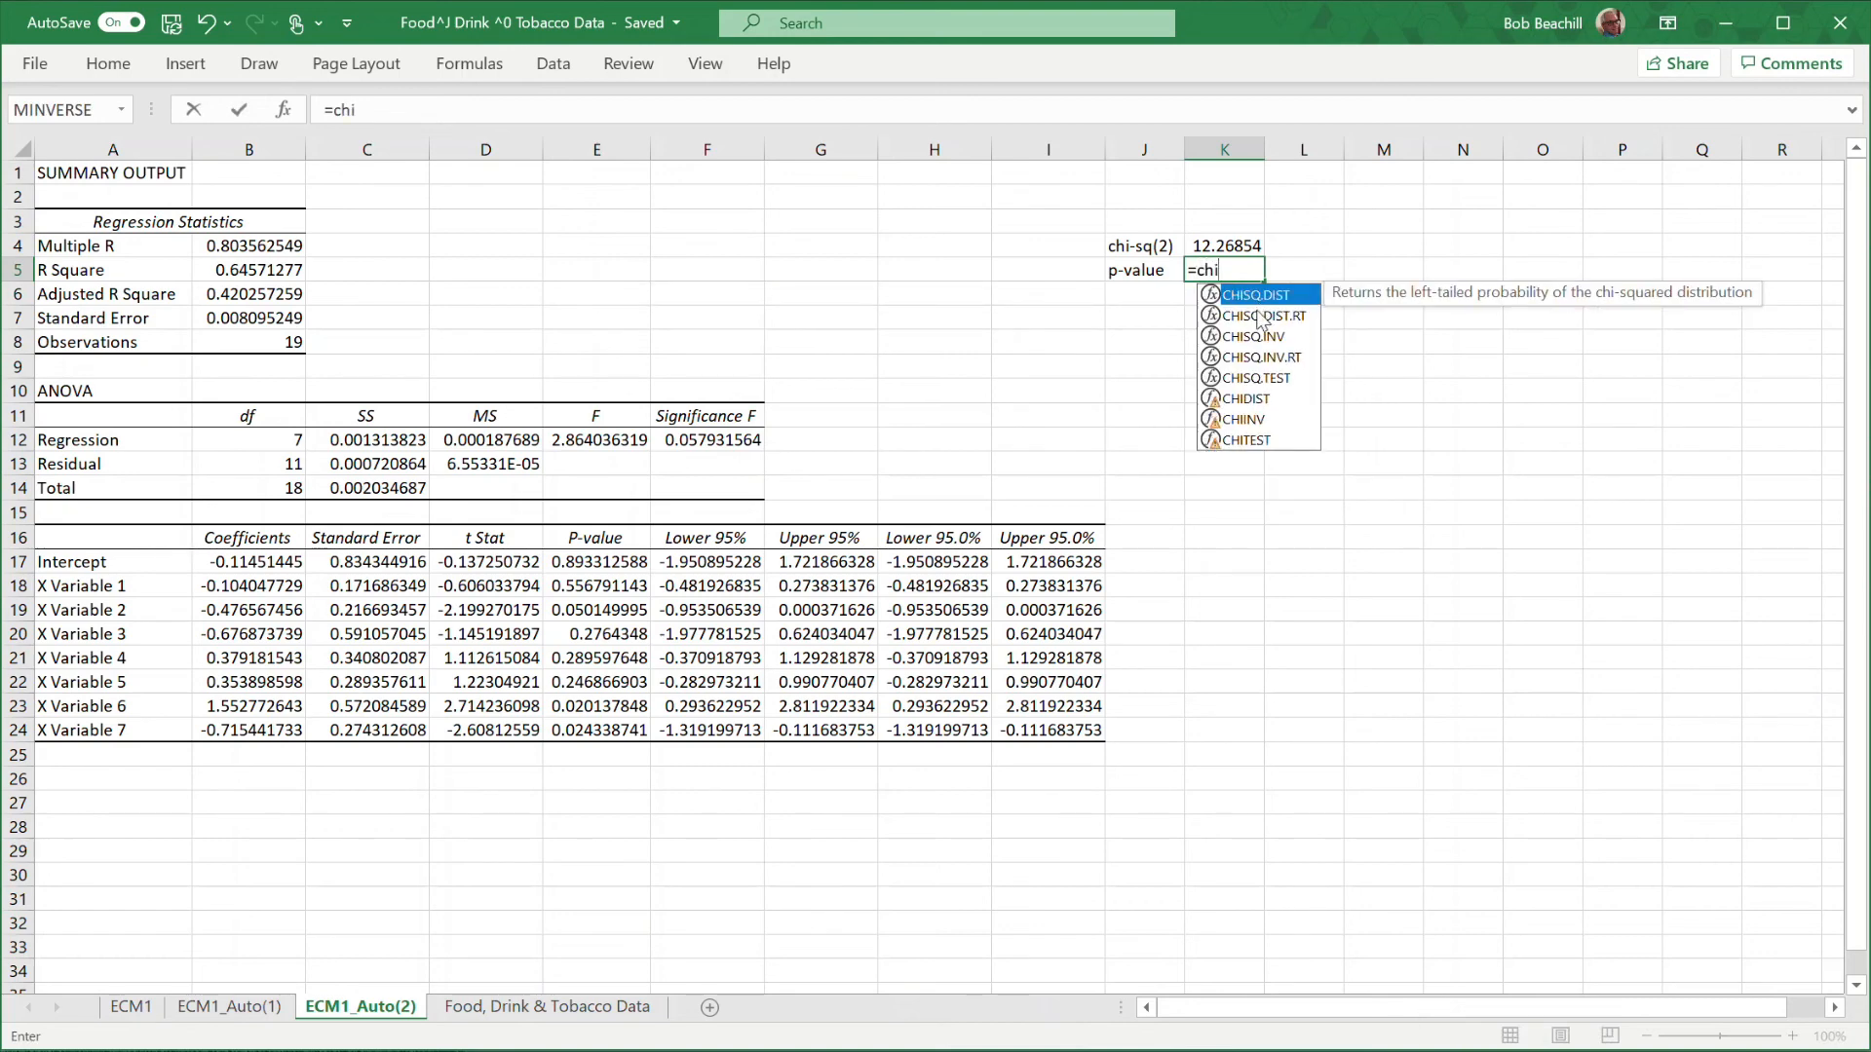
pyautogui.click(1262, 317)
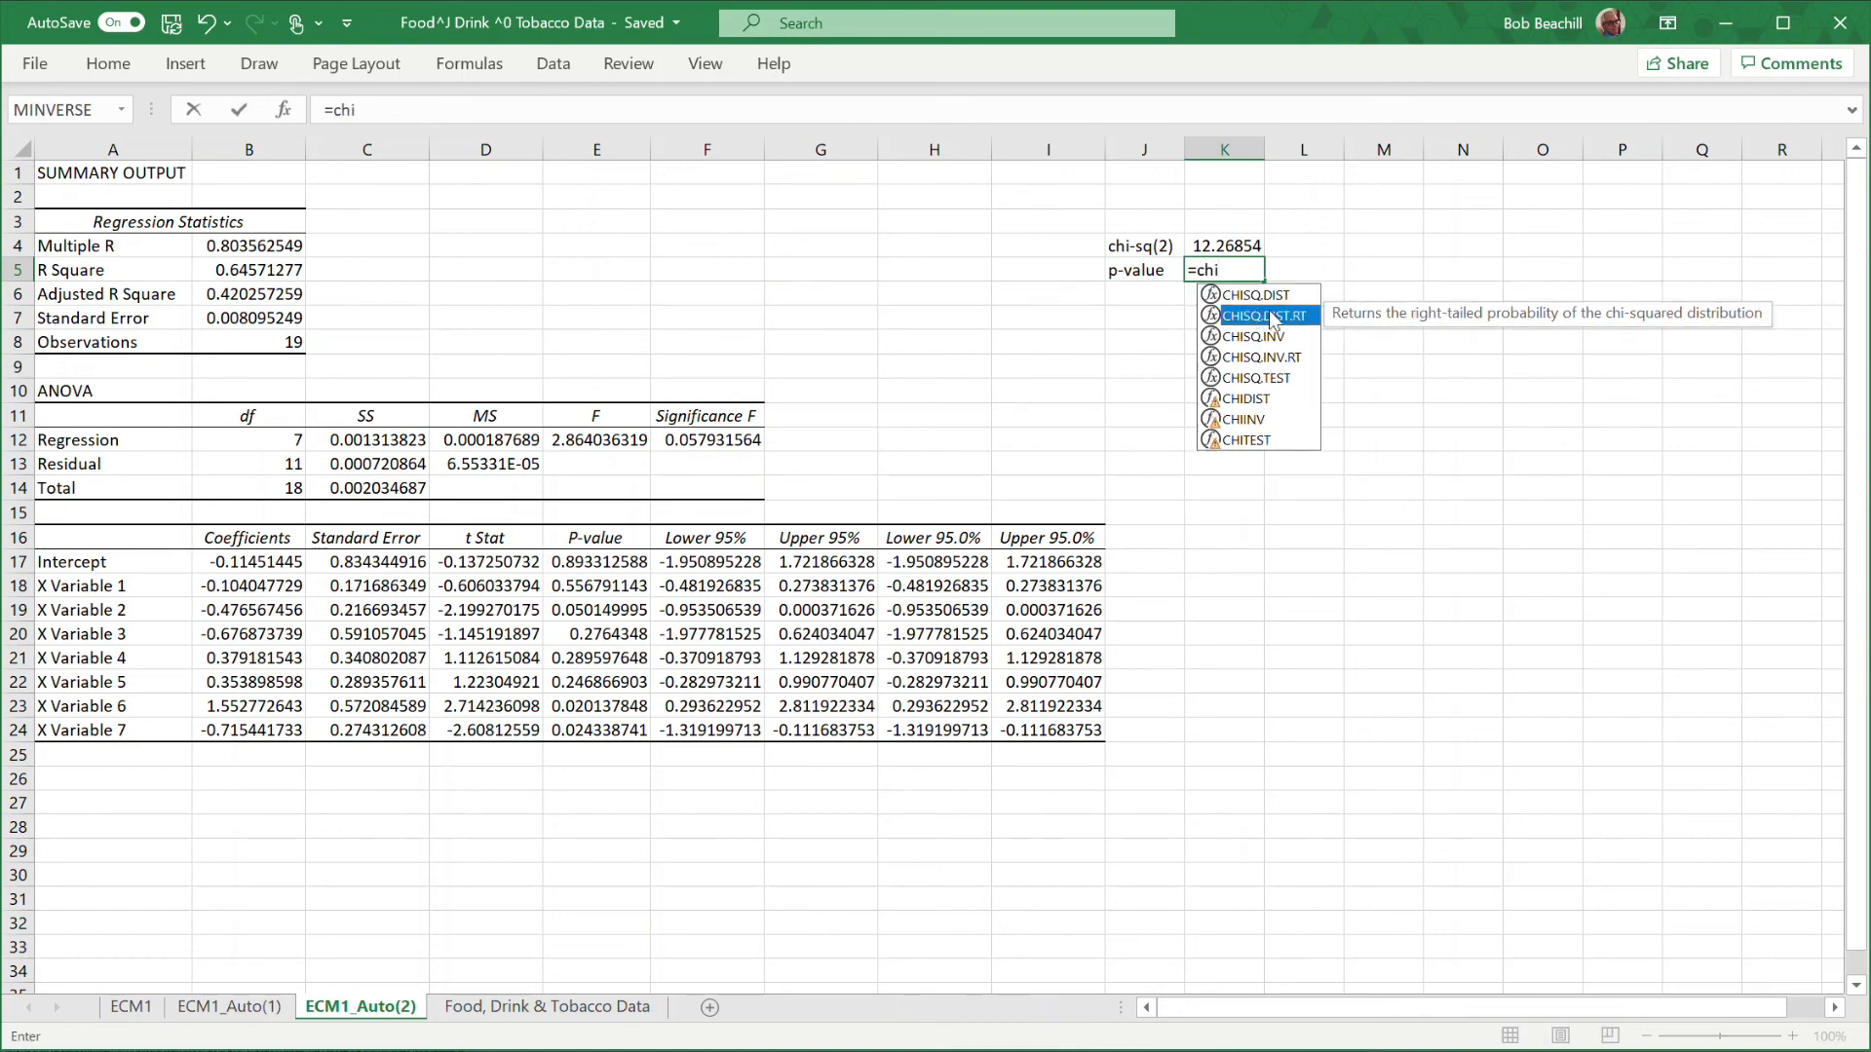
pyautogui.doubleClick(1270, 317)
pyautogui.click(1231, 243)
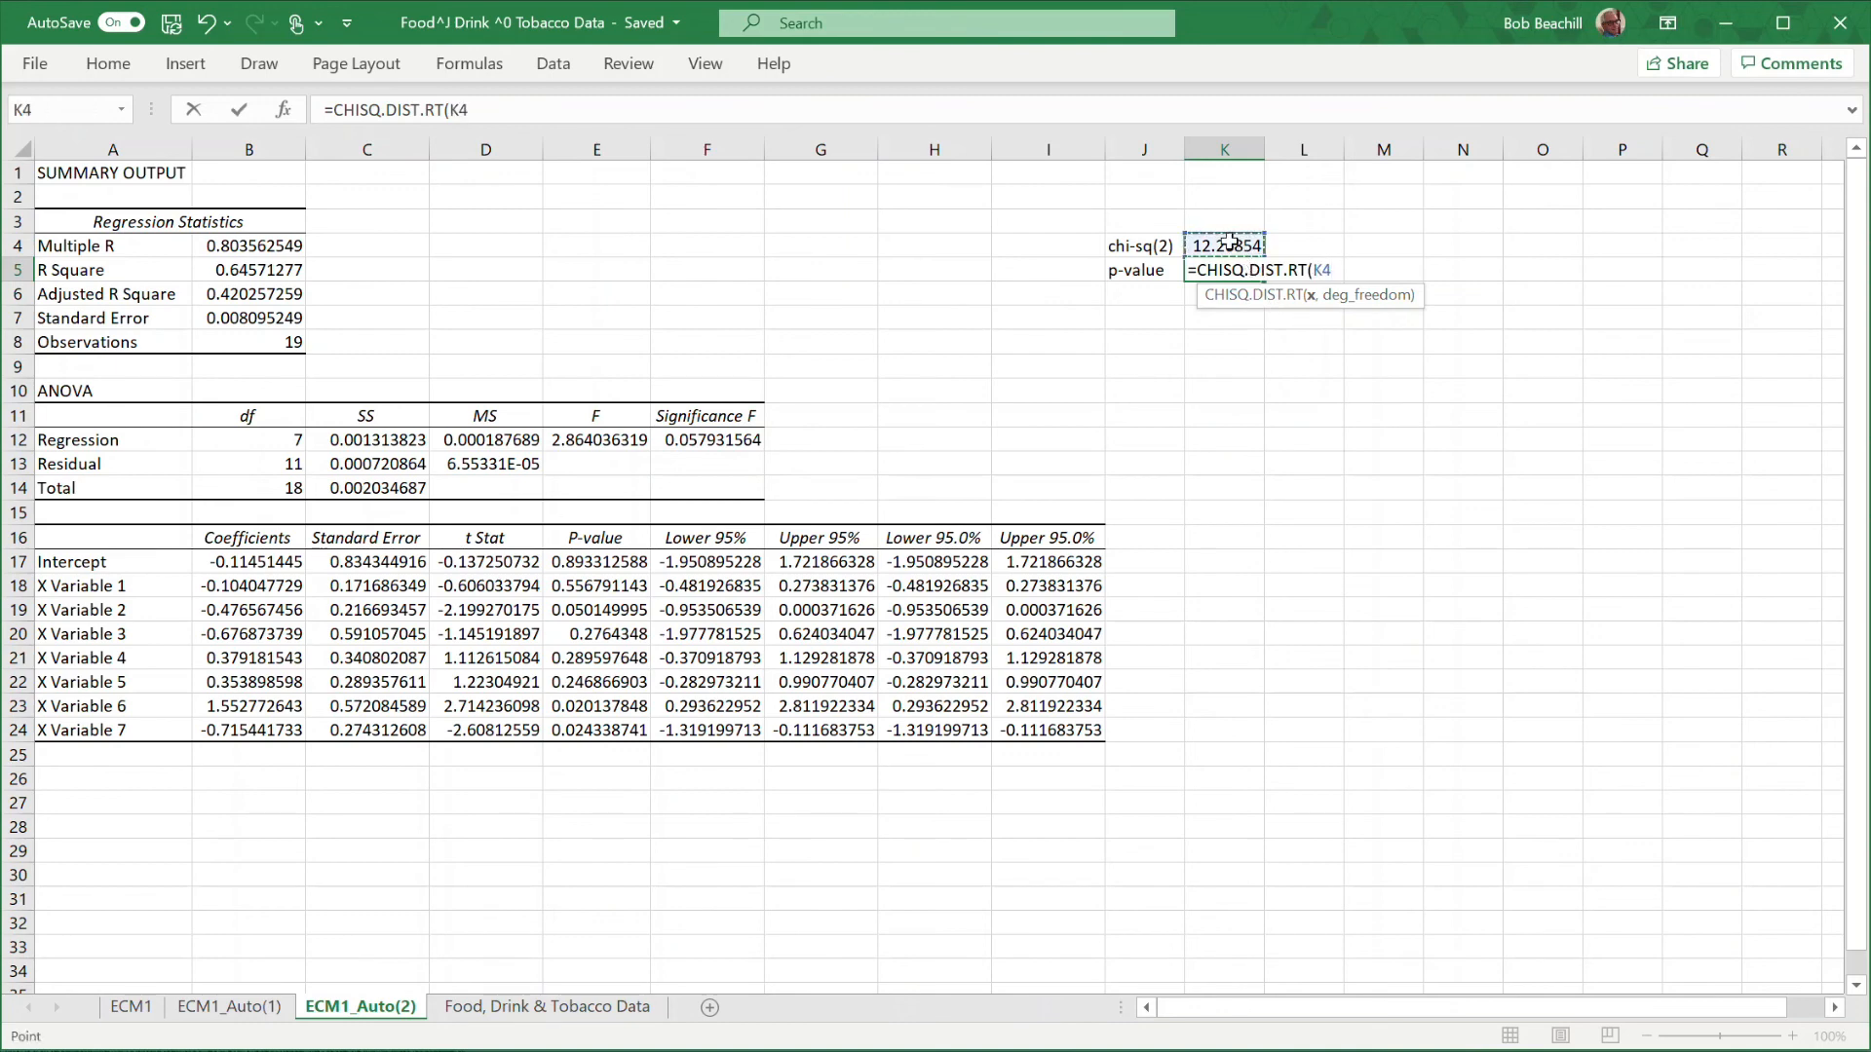
pyautogui.write(',2)')
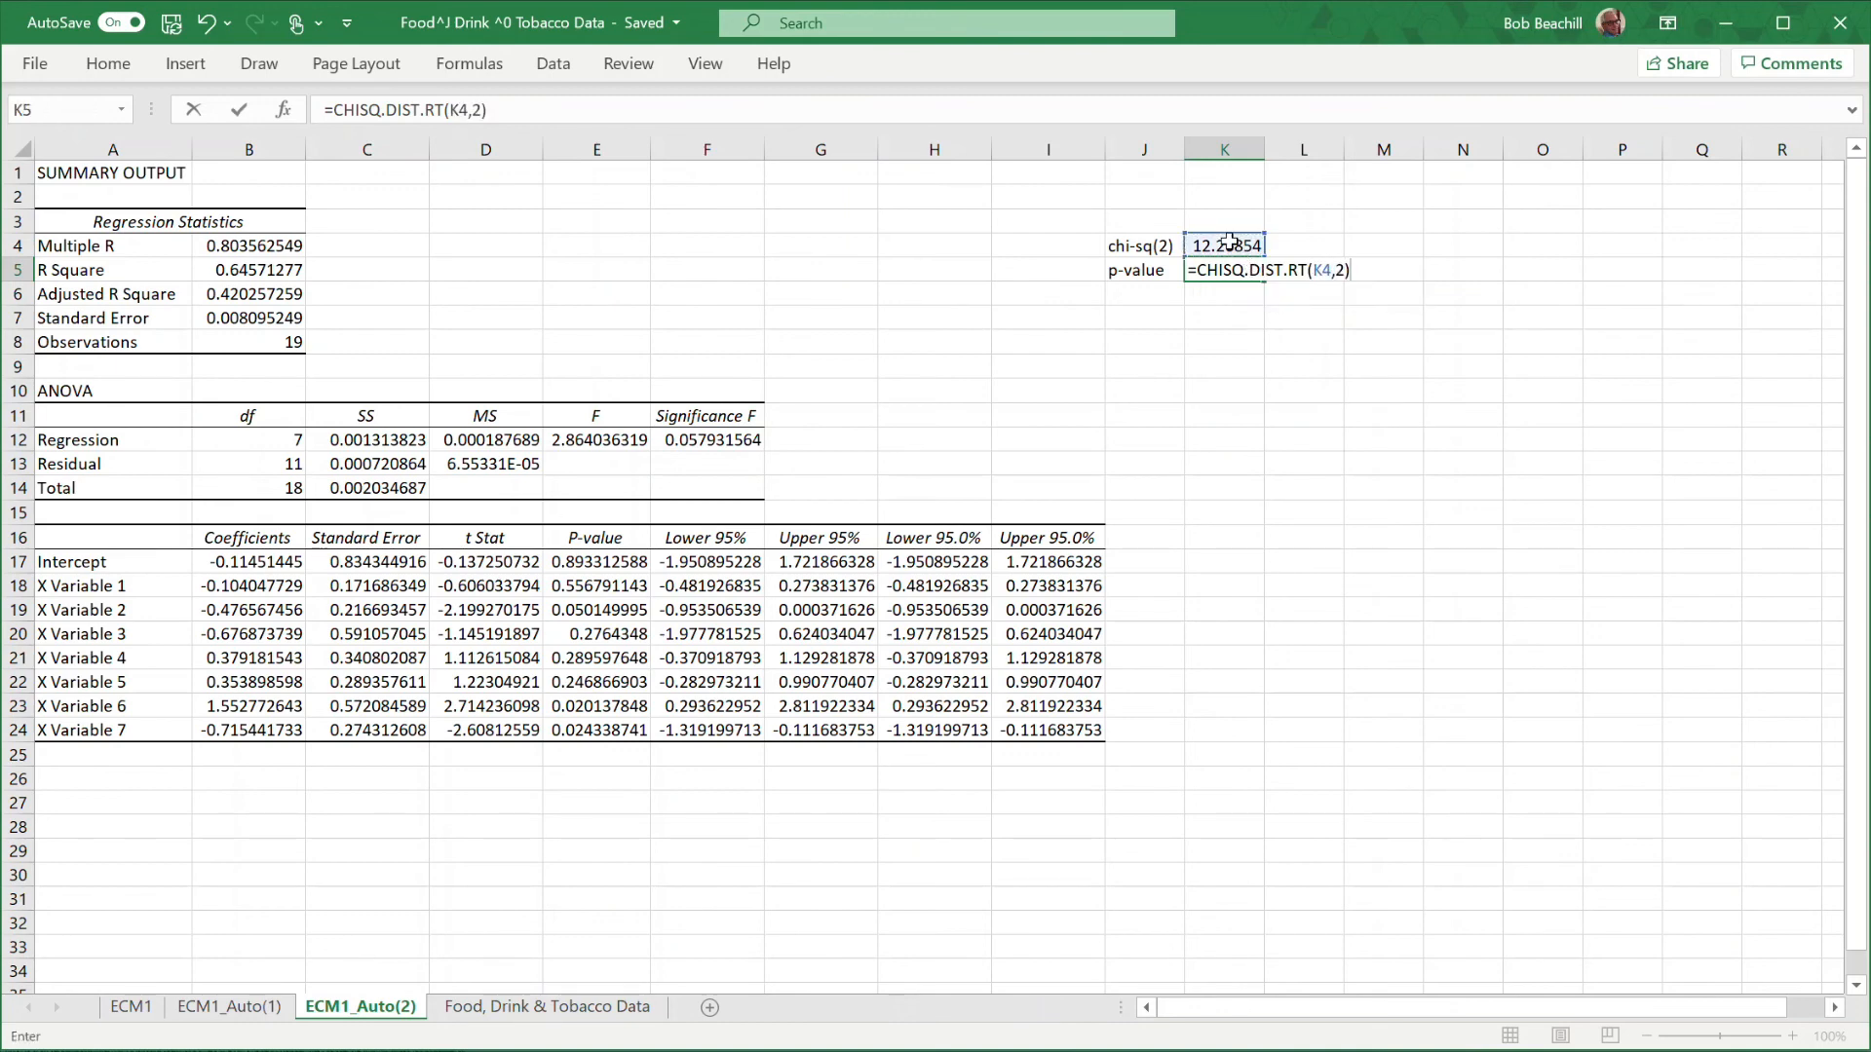
pyautogui.press('Return')
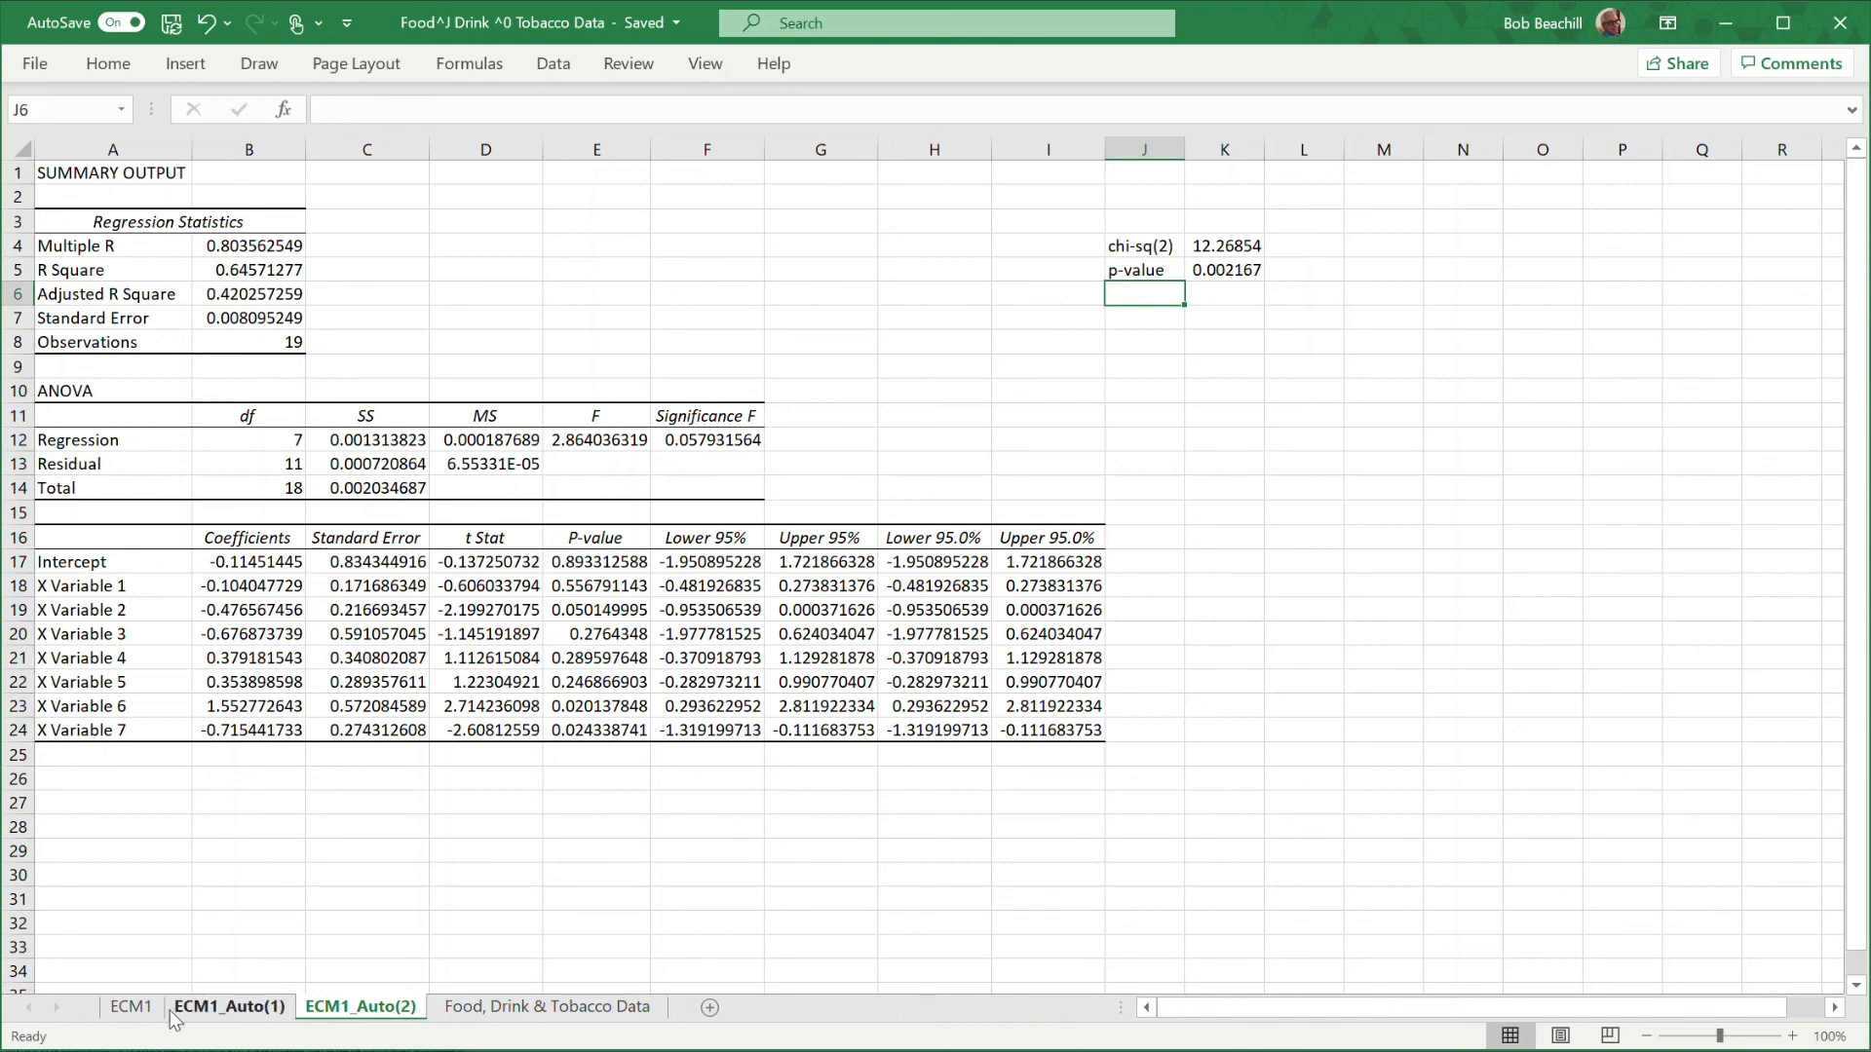
# Review the first-order test on ECM1_Auto(1), then the residual charts and coefficient table on the ECM1 sheet.
pyautogui.click(230, 1007)
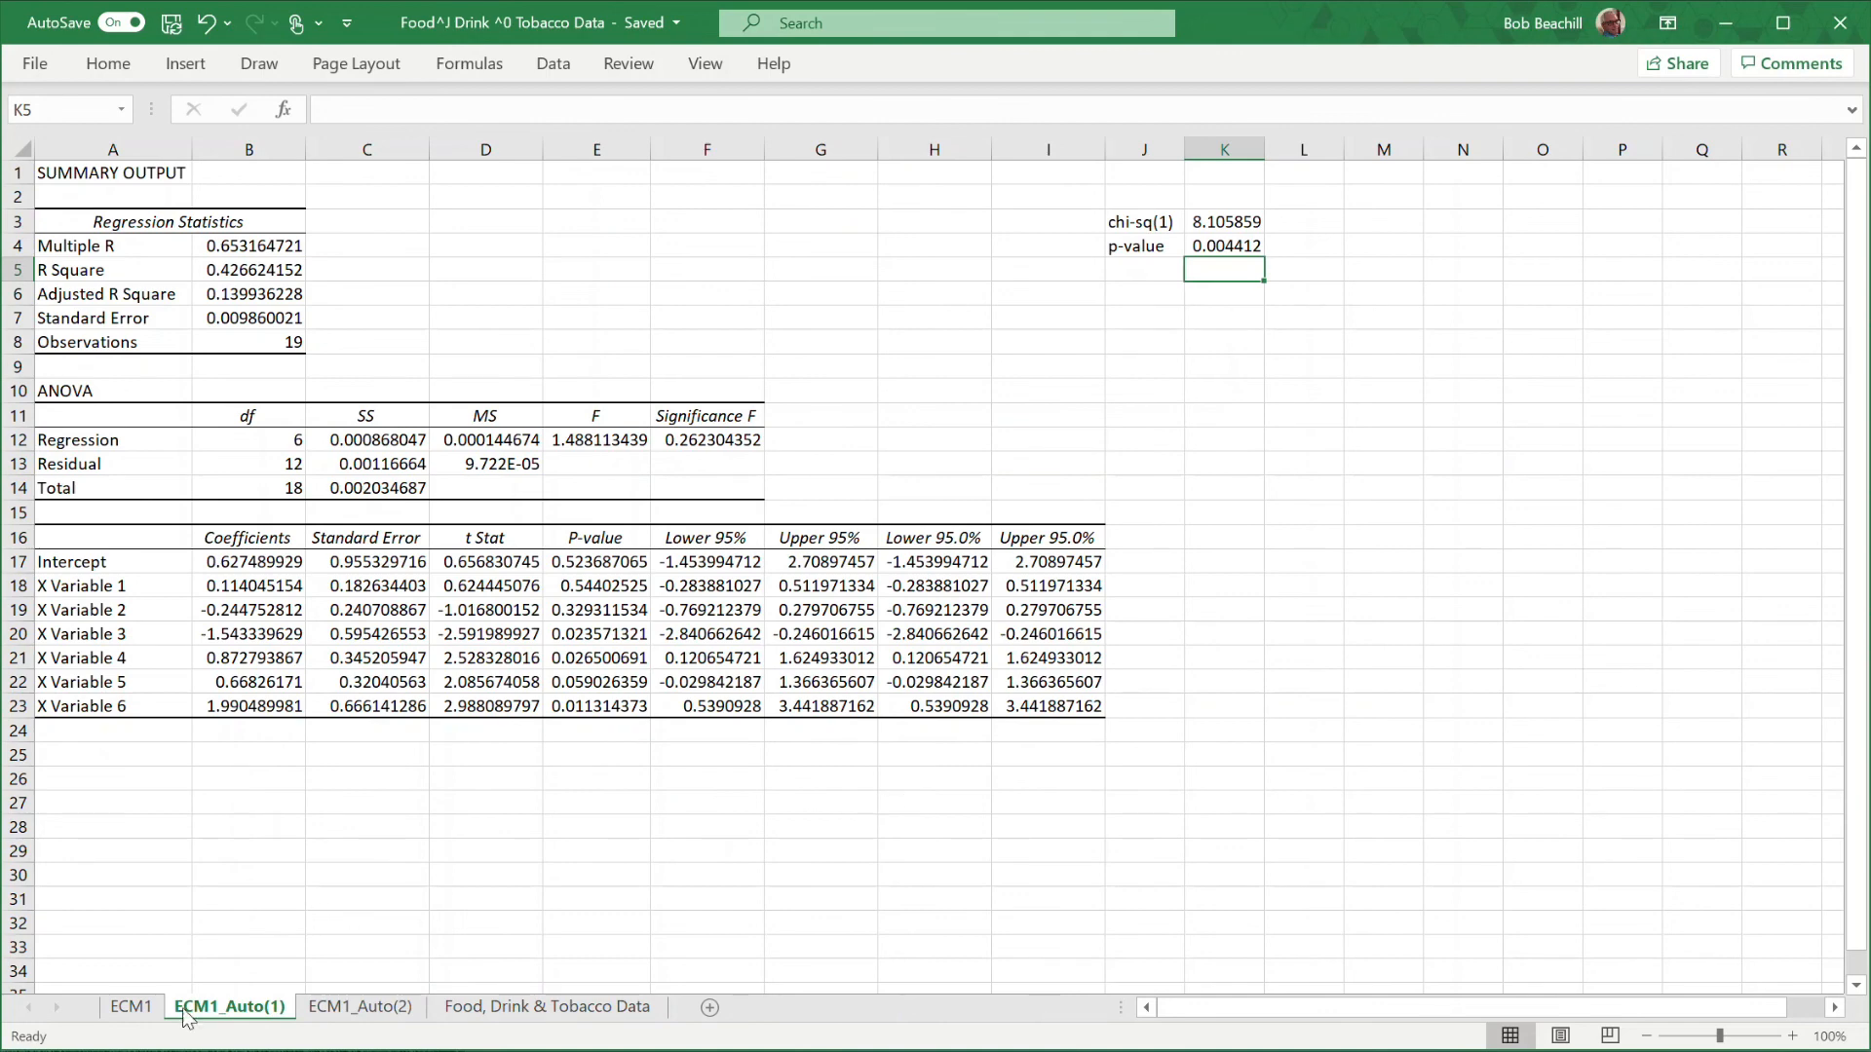
pyautogui.click(133, 1006)
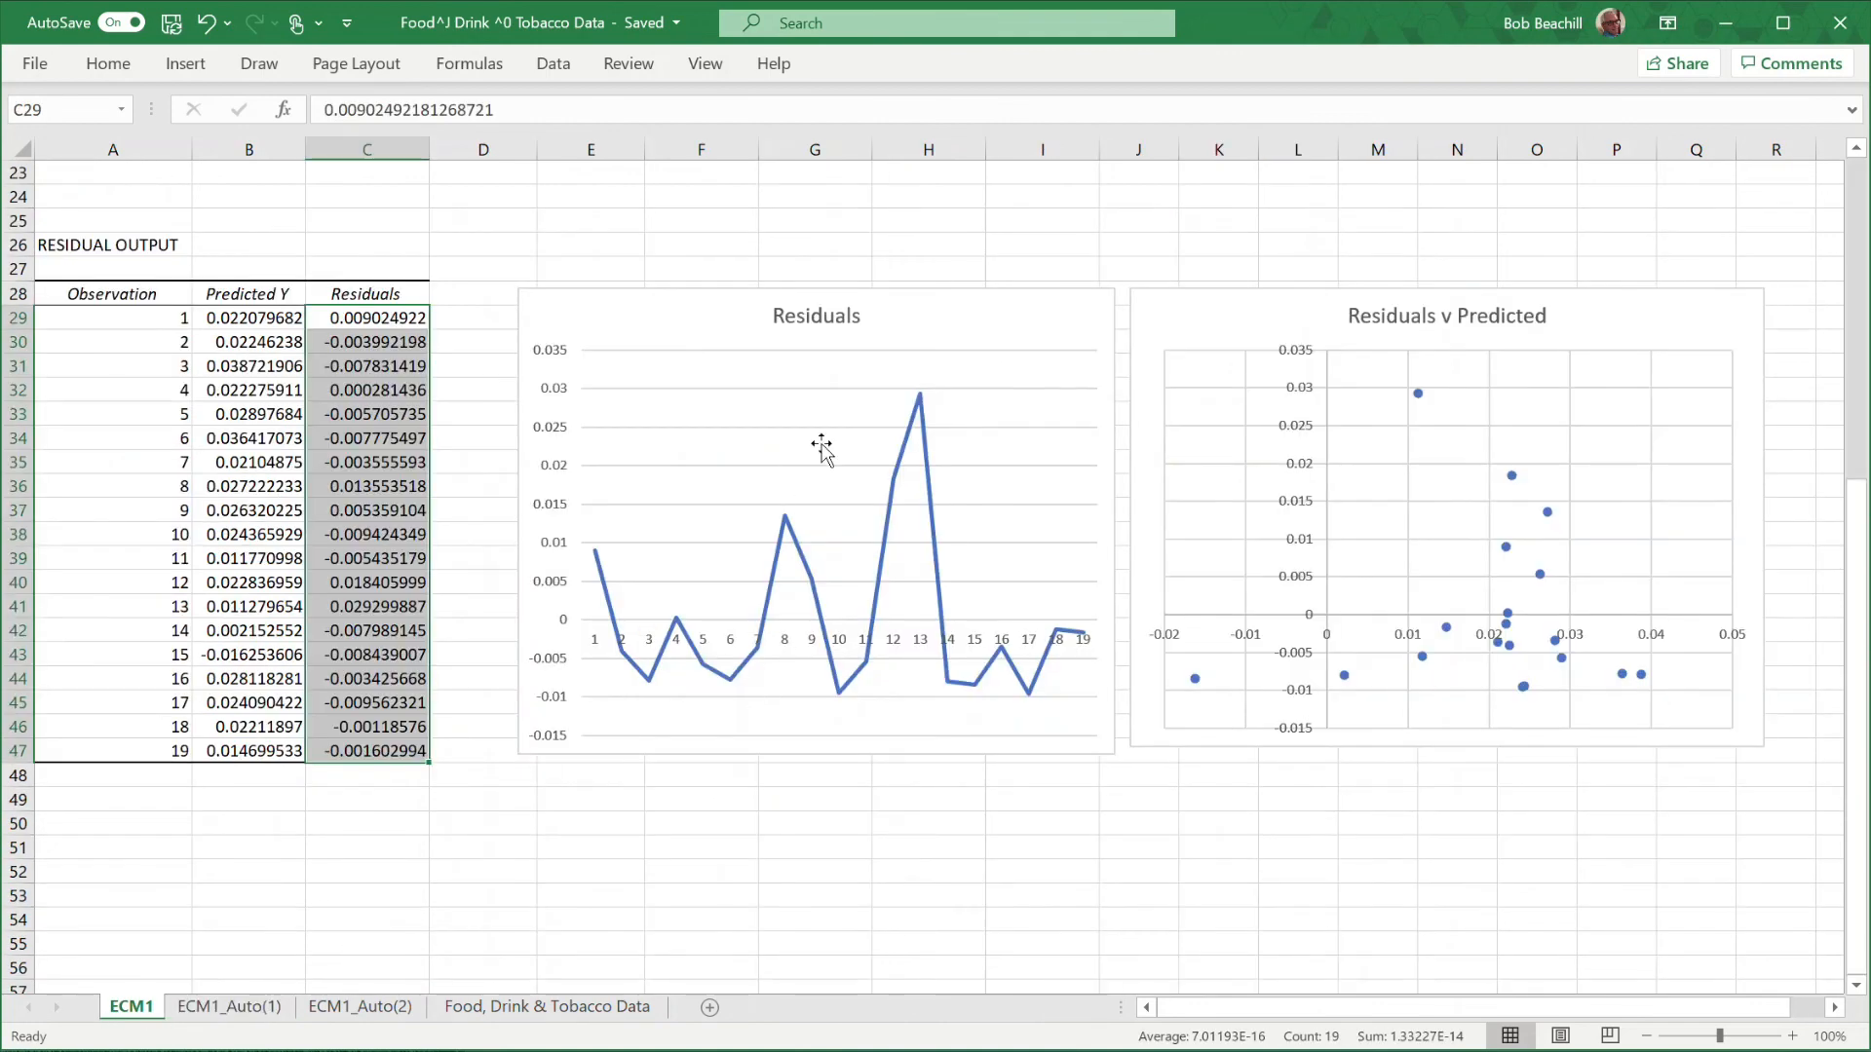
pyautogui.click(890, 850)
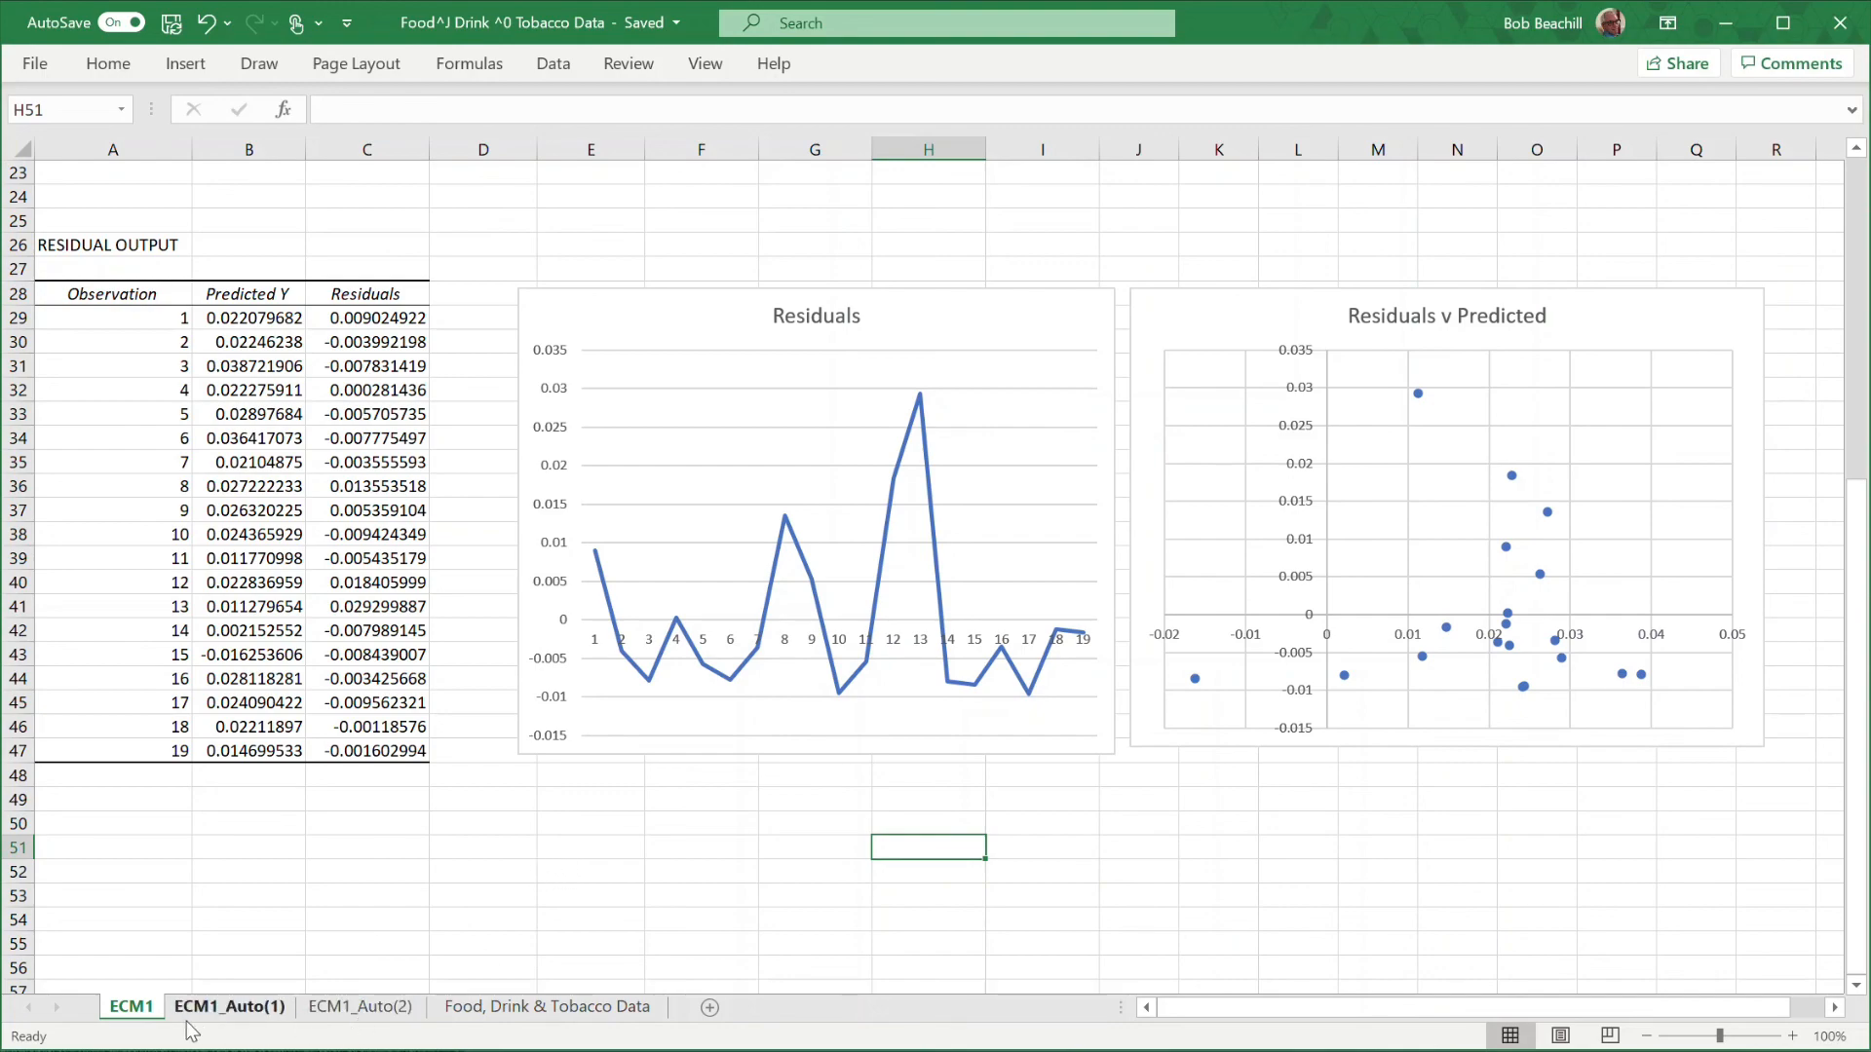
pyautogui.scroll(3, 447, 688)
pyautogui.scroll(4, 447, 688)
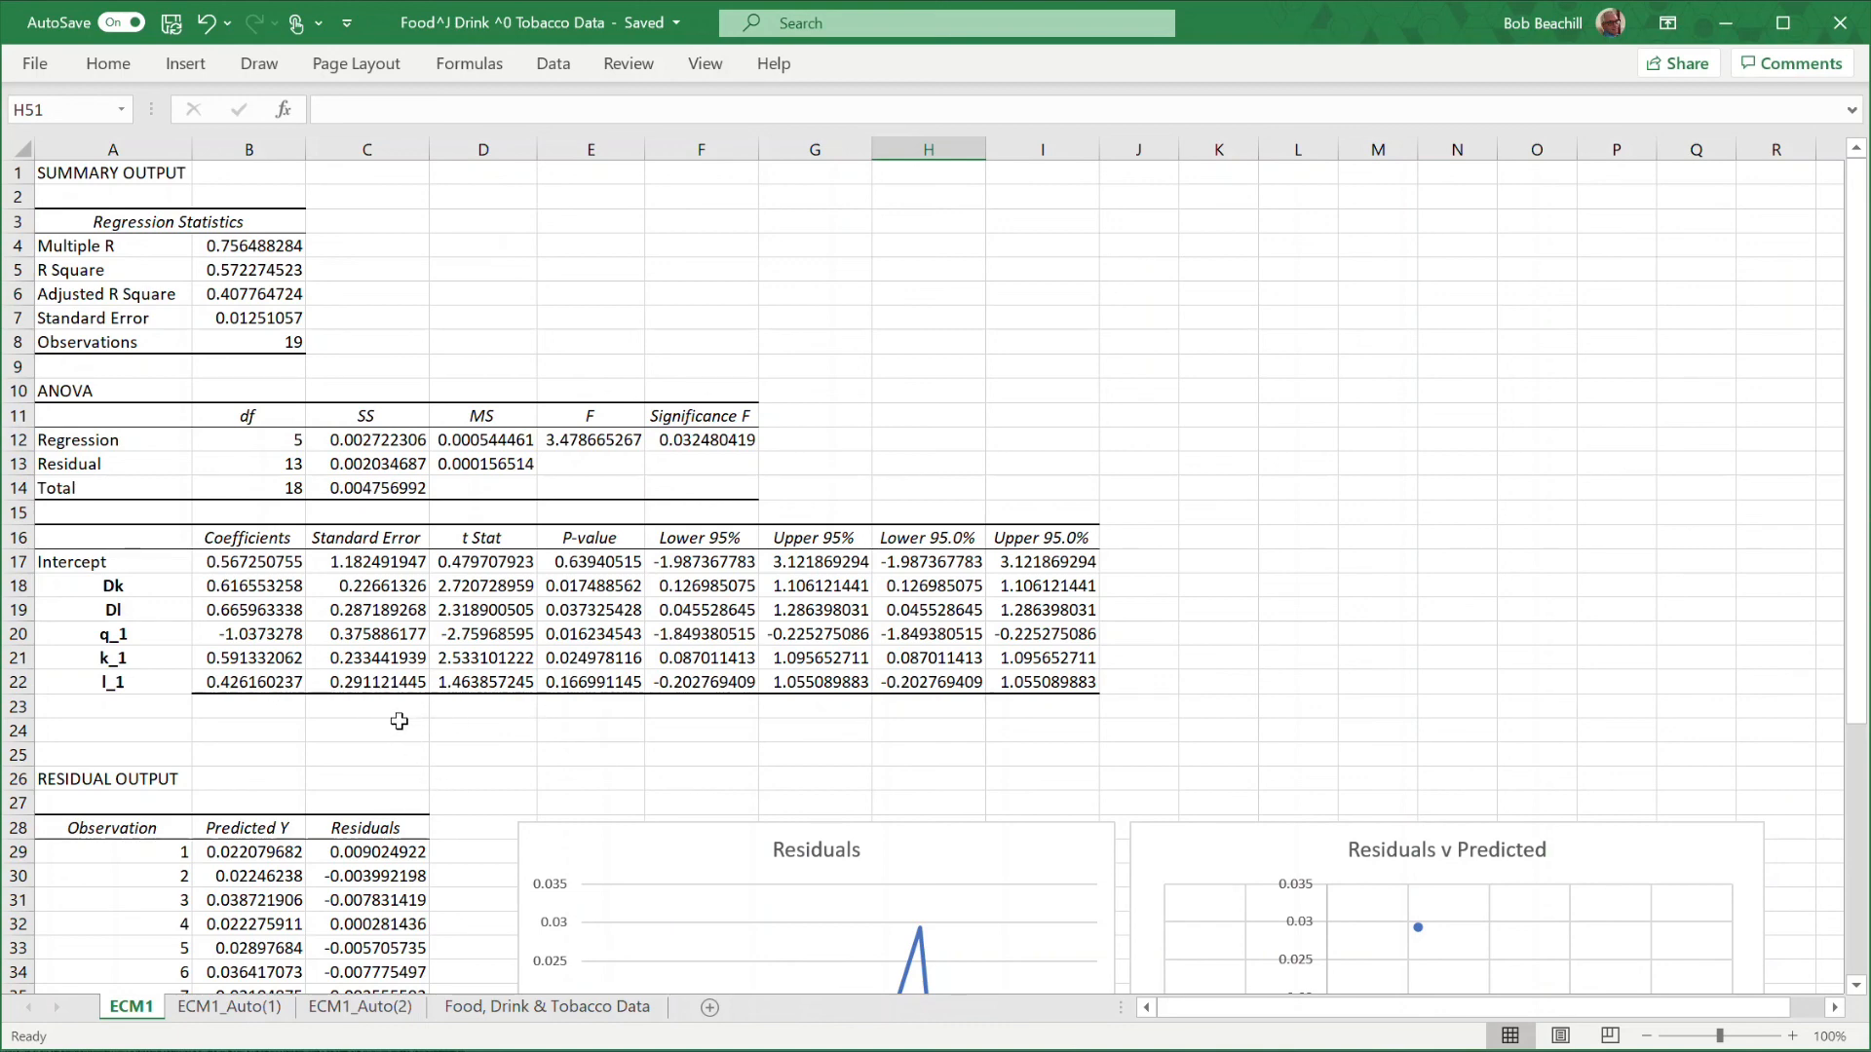
pyautogui.scroll(-1, 400, 721)
pyautogui.scroll(1, 425, 672)
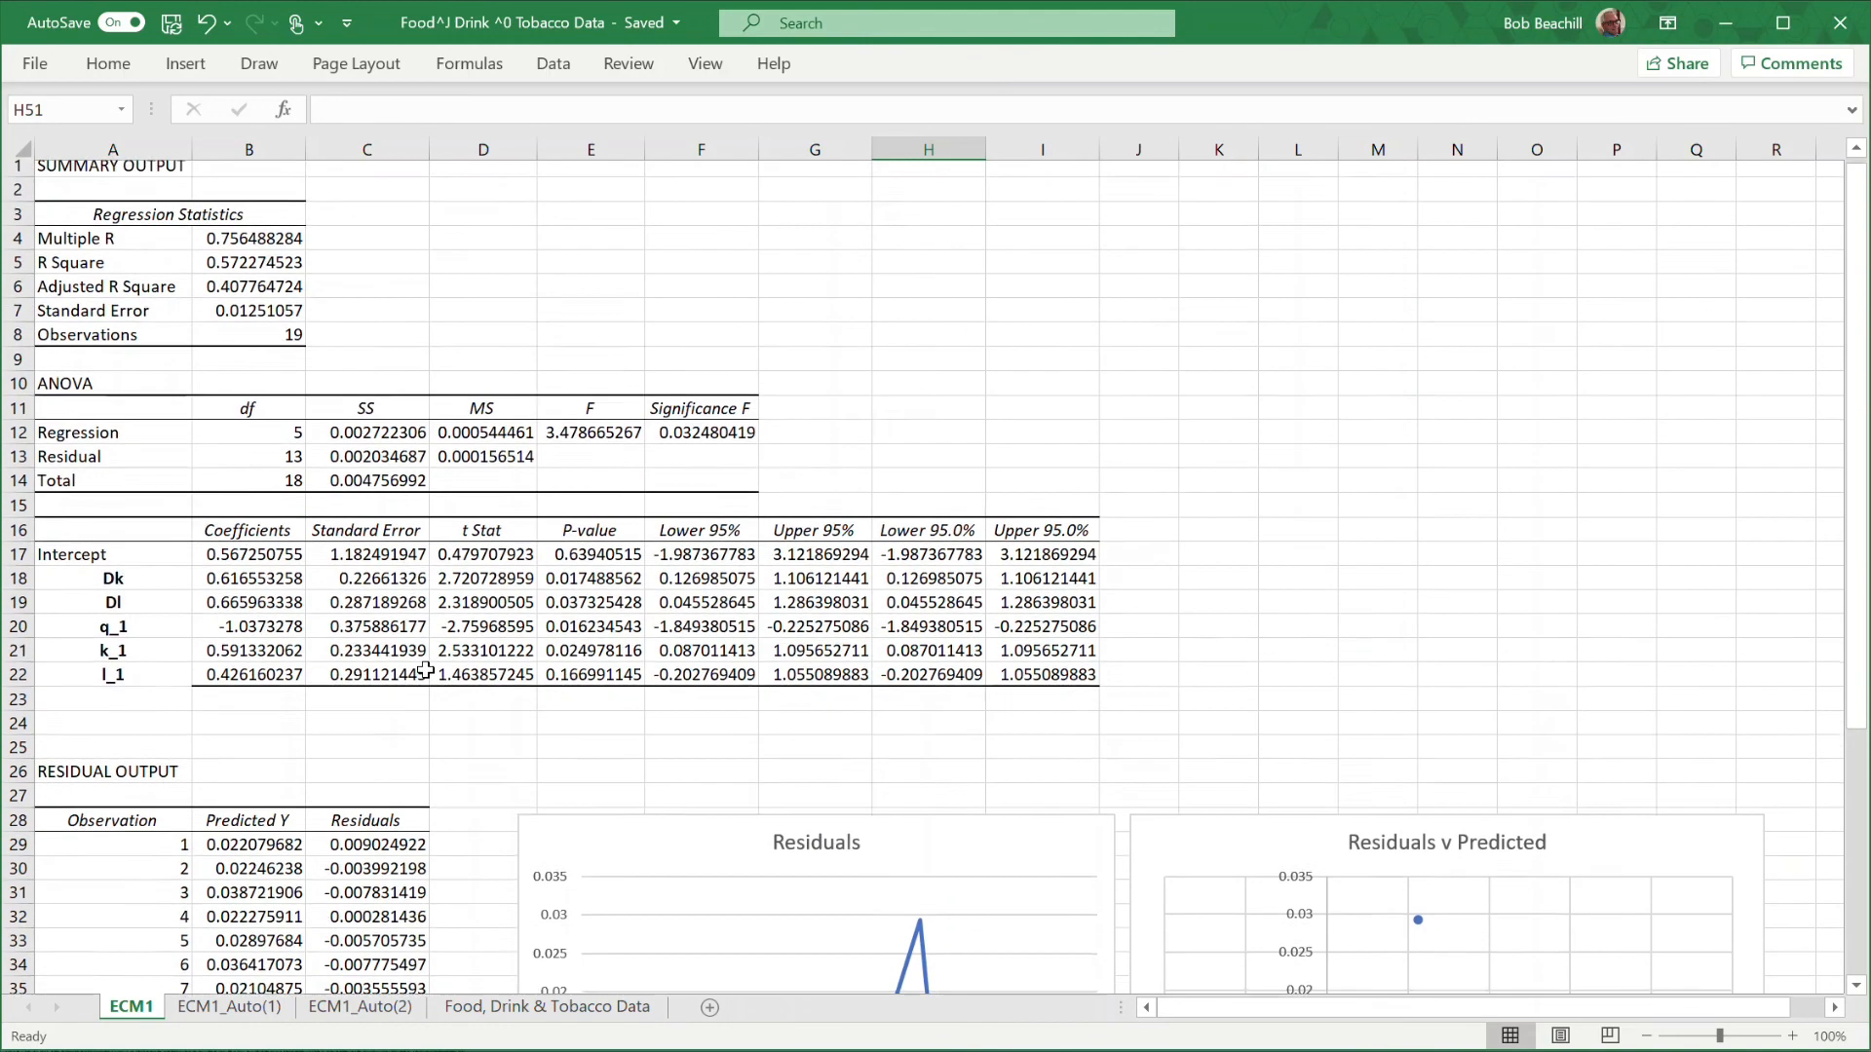